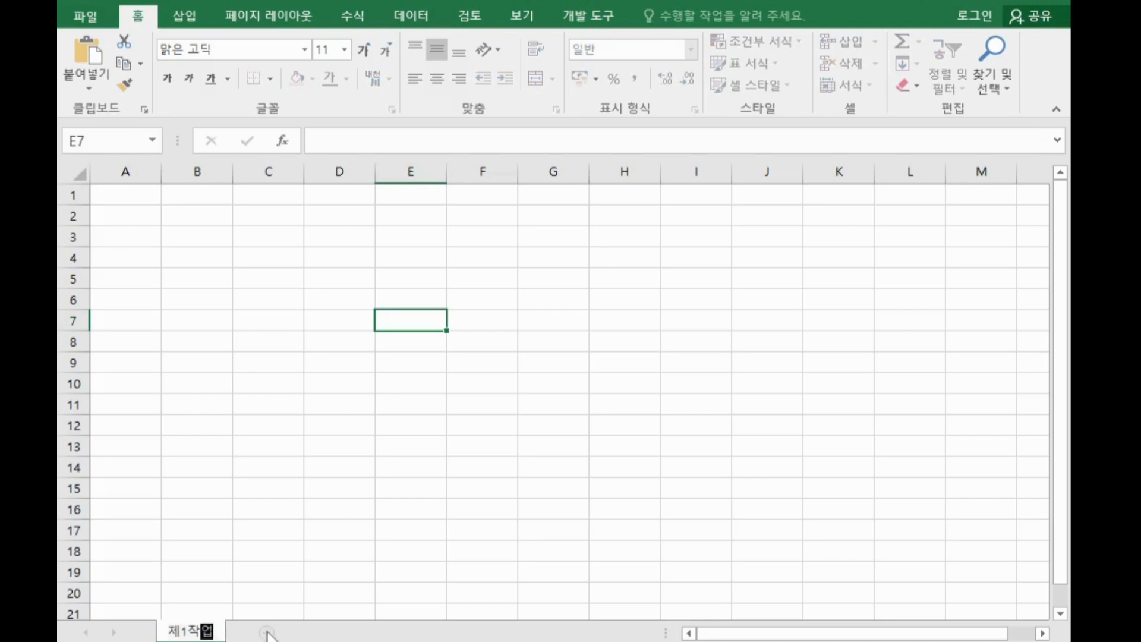
Step: Add a new worksheet after 제1작업 and name it 제2작업
left_click(266, 633)
double_click(258, 633)
type("제")
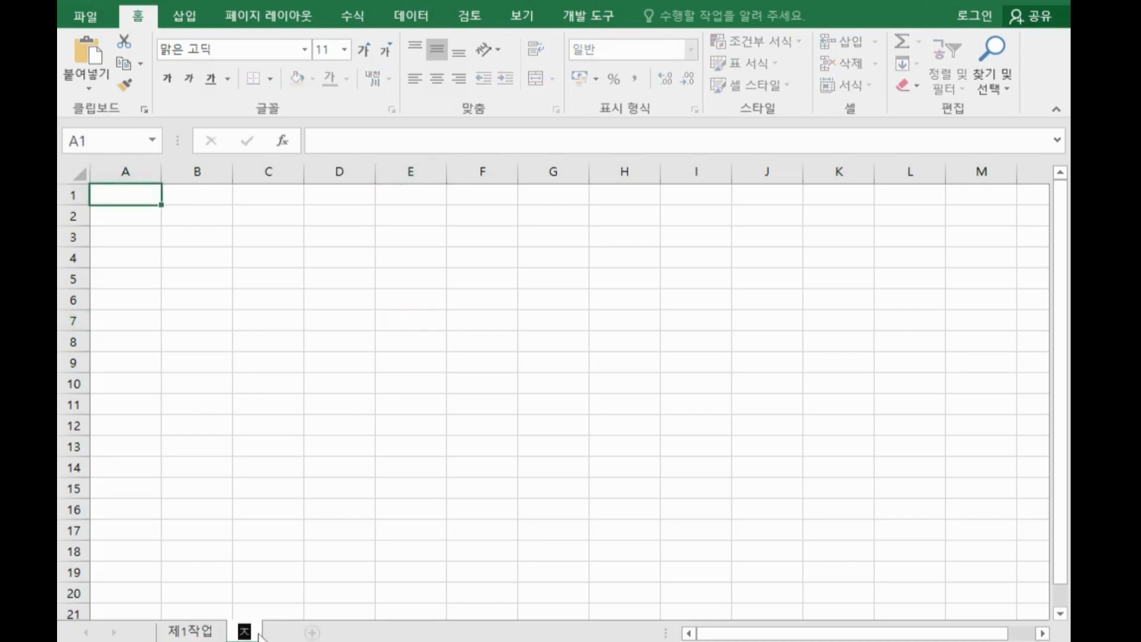
type("2작업")
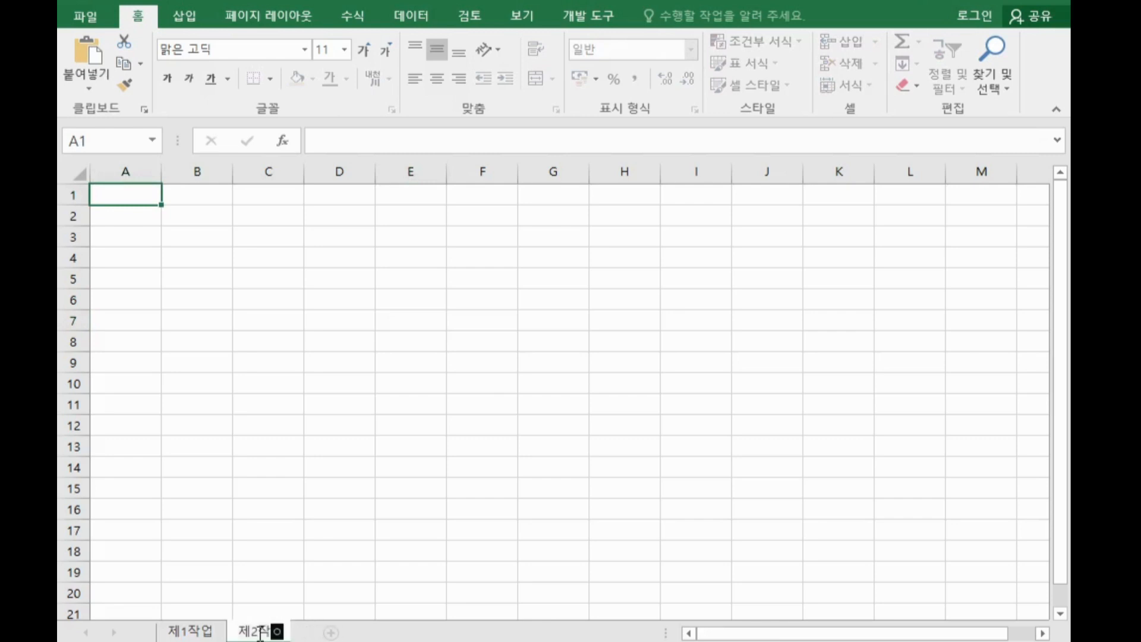
key("Return")
Step: Add another worksheet after 제2작업 and name it 제3작업
left_click(337, 633)
double_click(336, 633)
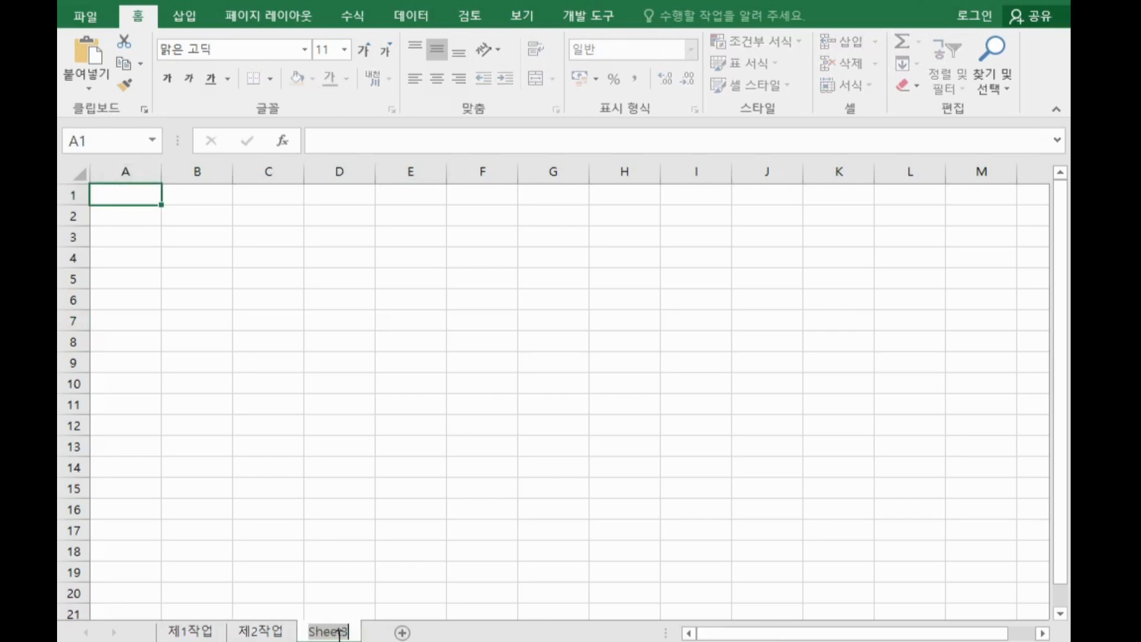
type("제3작업")
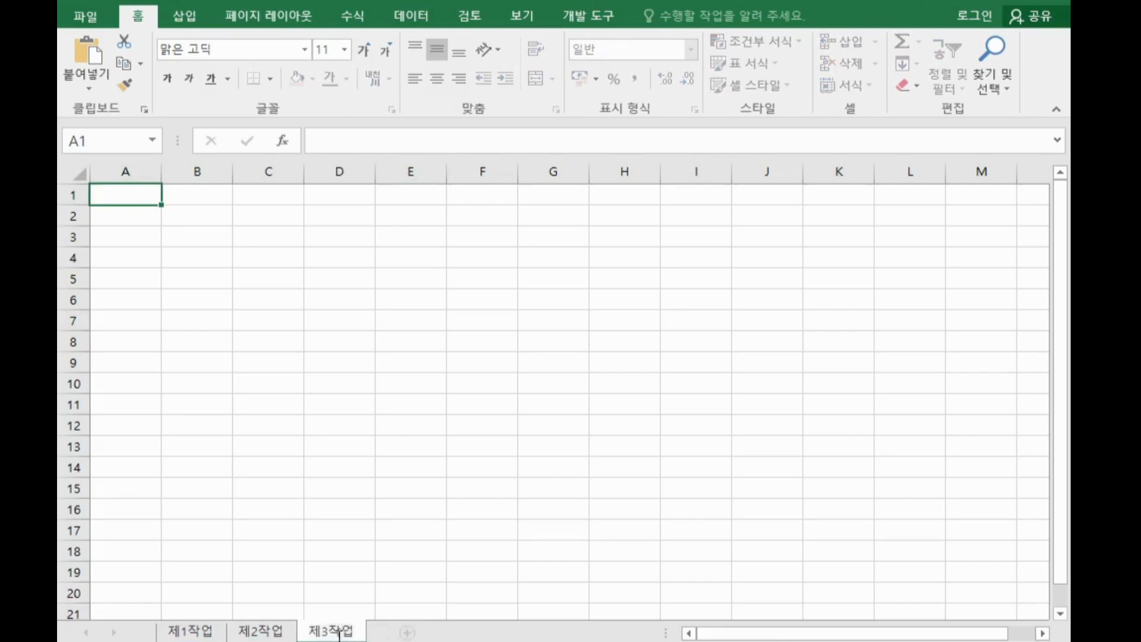
left_click(408, 358)
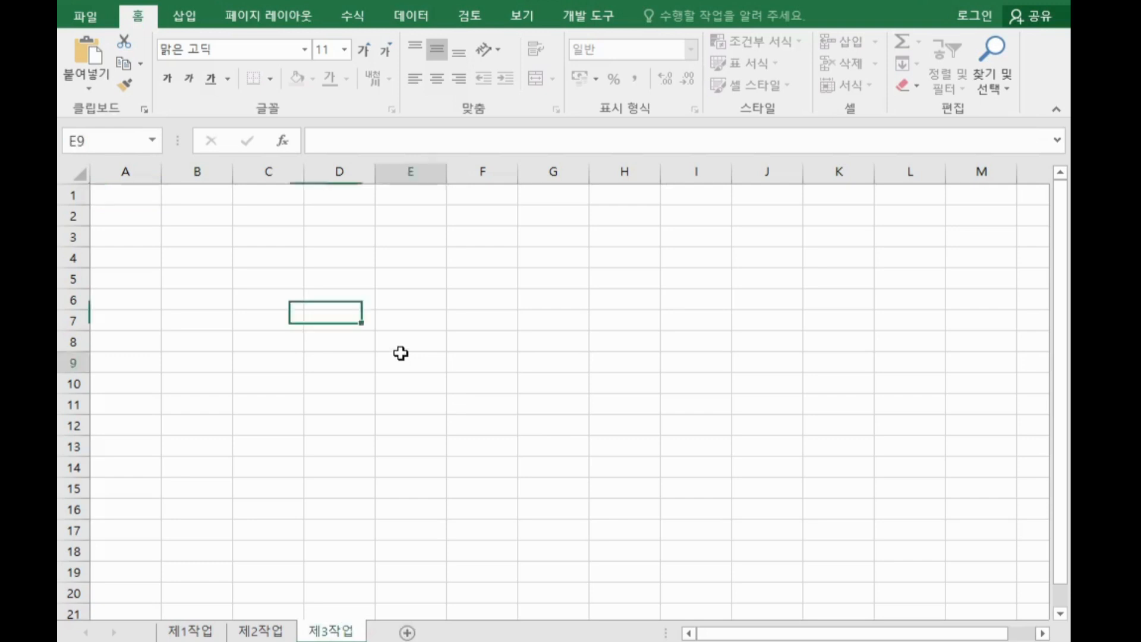
Step: Set the width of column A to 1 on the 제3작업 sheet
right_click(123, 170)
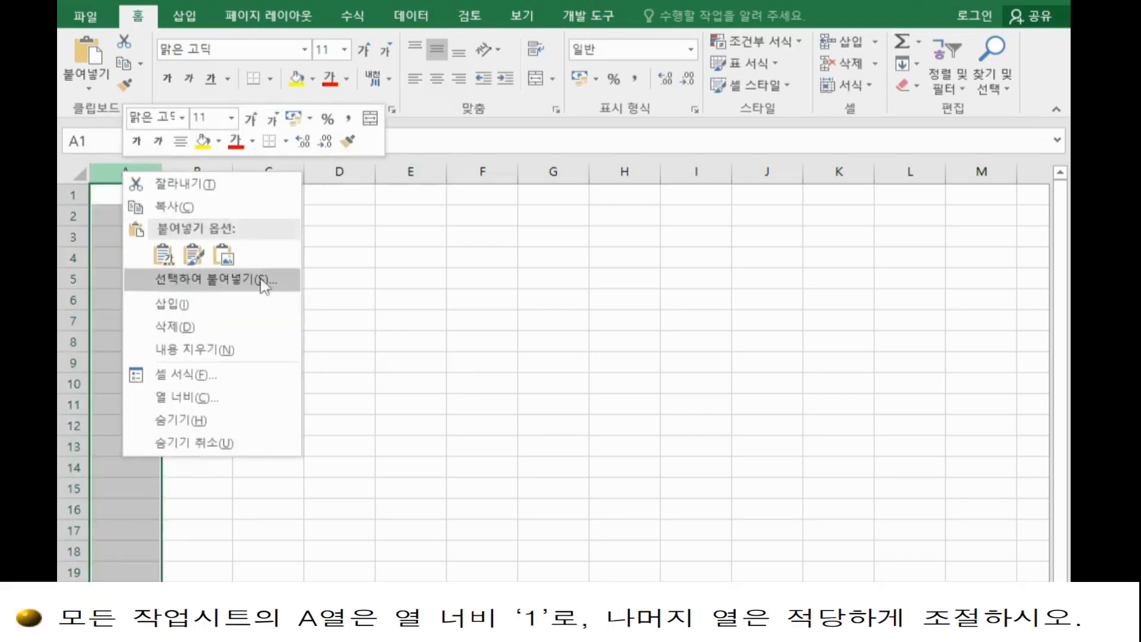
left_click(259, 407)
type("1")
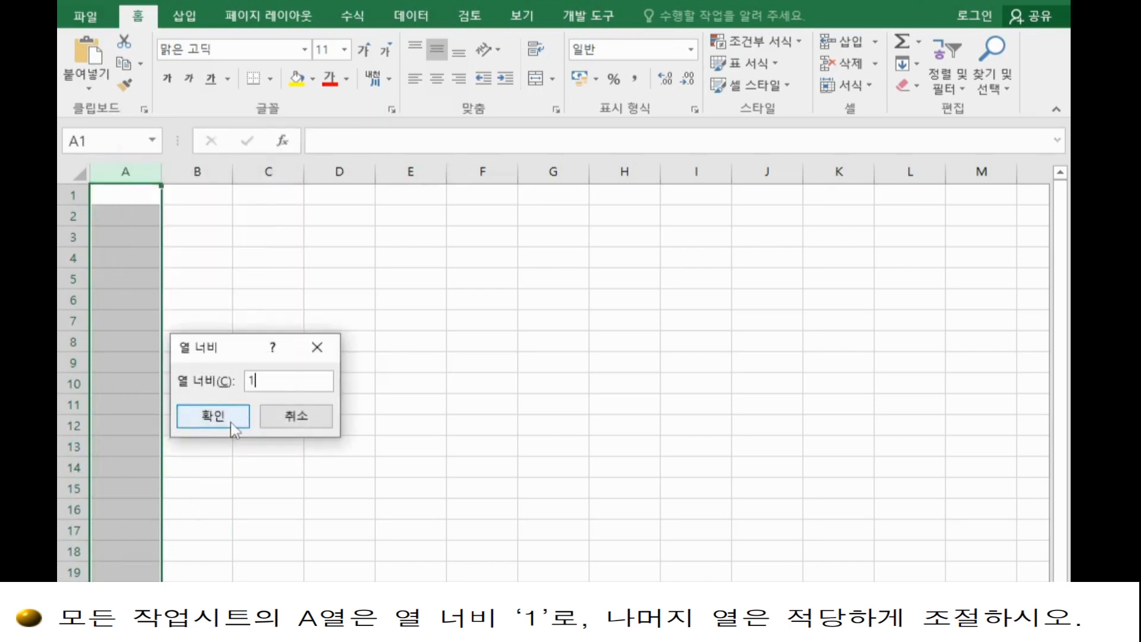
left_click(213, 416)
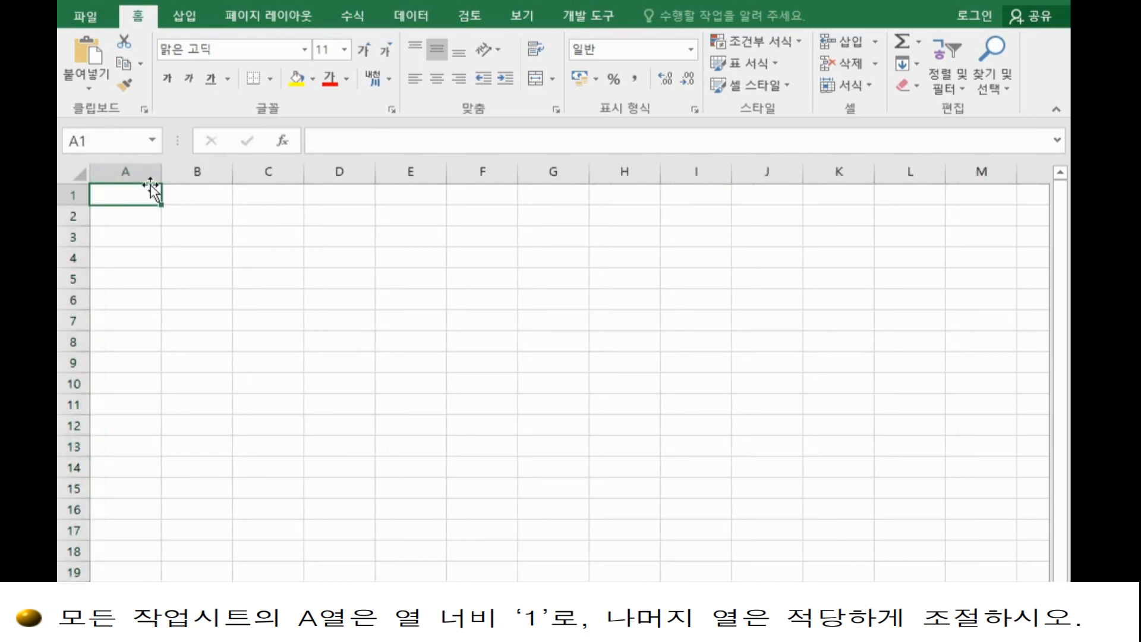
Step: Set the width of column A to 1 on the 제2작업 sheet
right_click(138, 173)
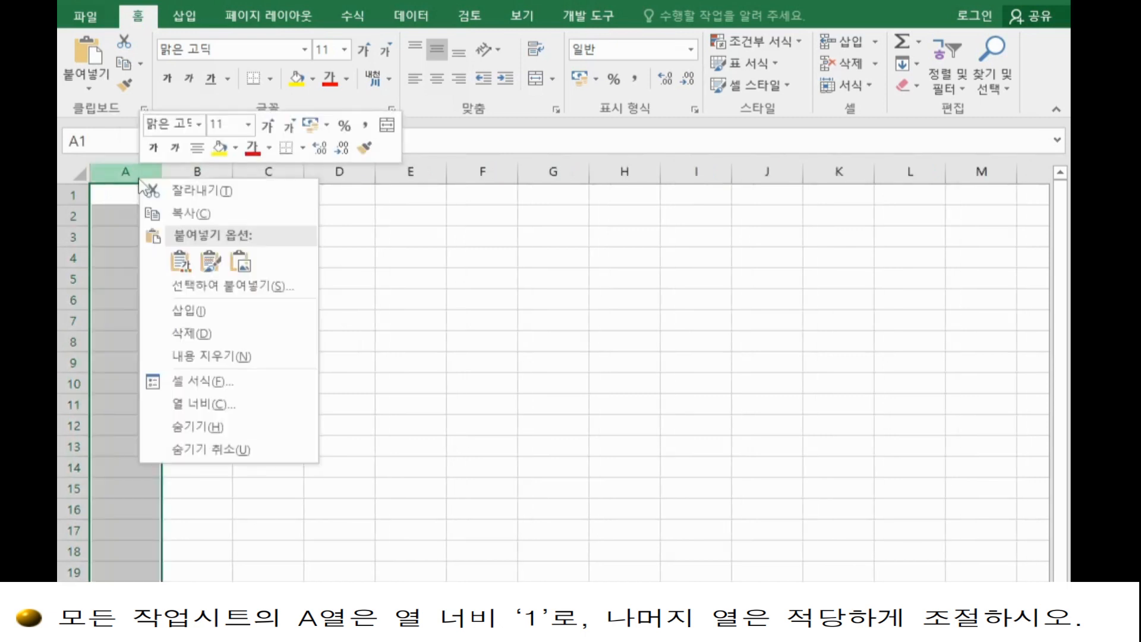
left_click(229, 403)
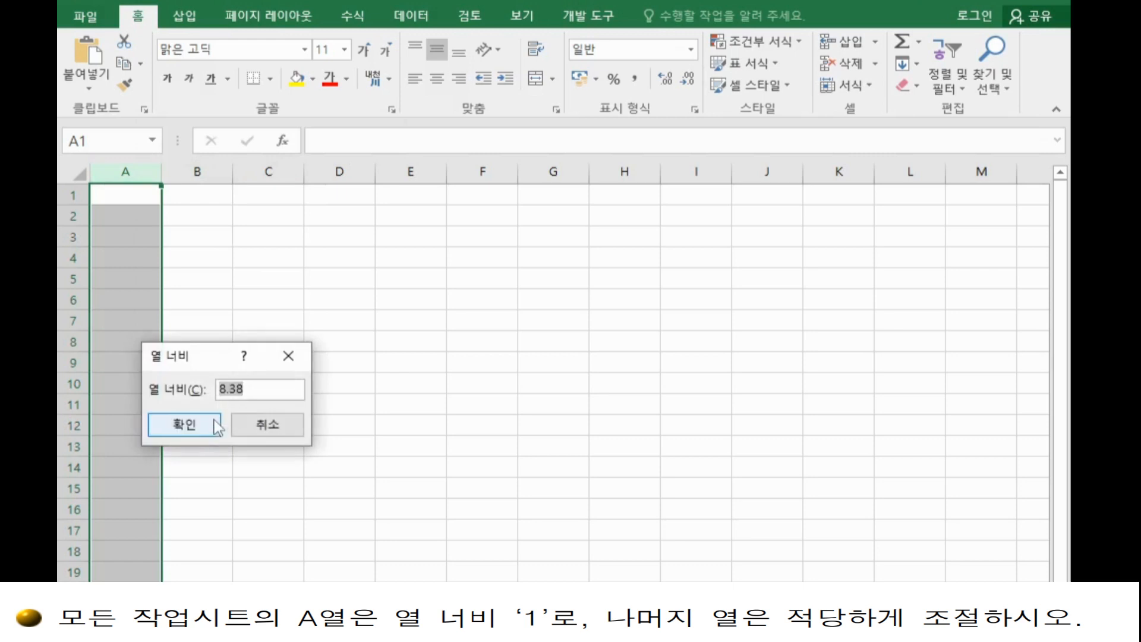
type("1")
left_click(213, 424)
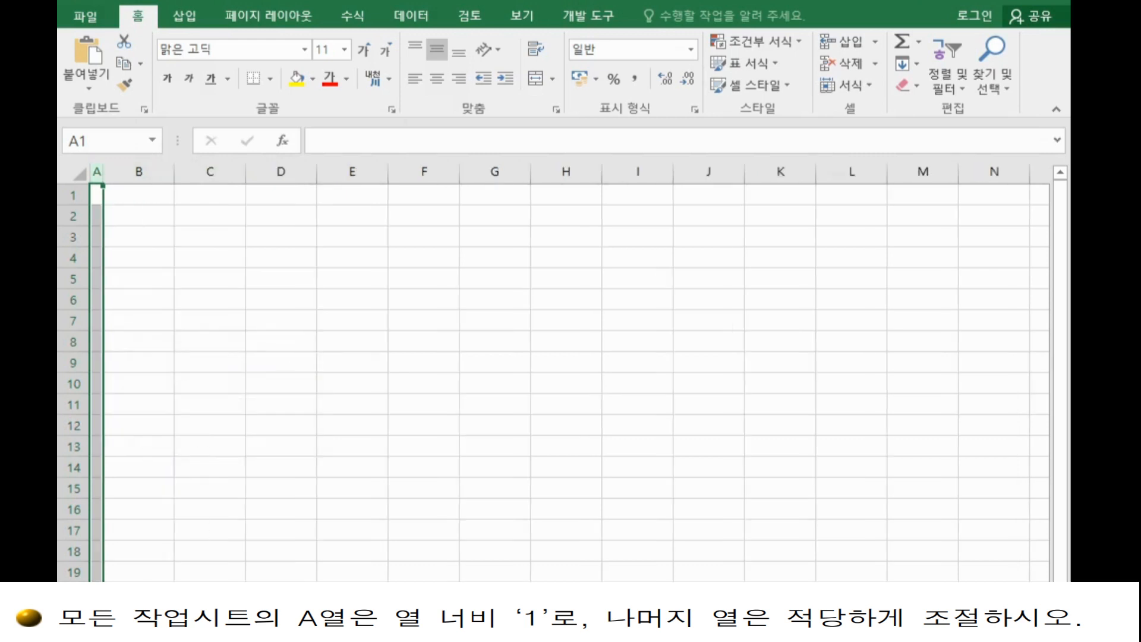
Step: Switch to the 제1작업 sheet and set the width of its column A to 1
key("ctrl+Page_Down")
right_click(145, 175)
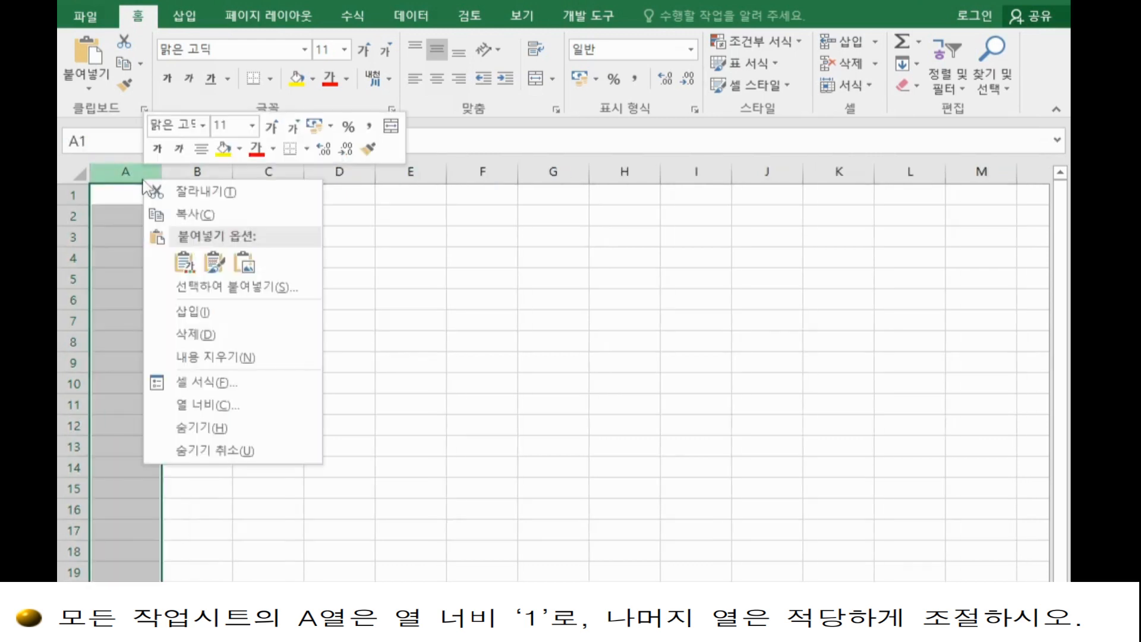
left_click(273, 408)
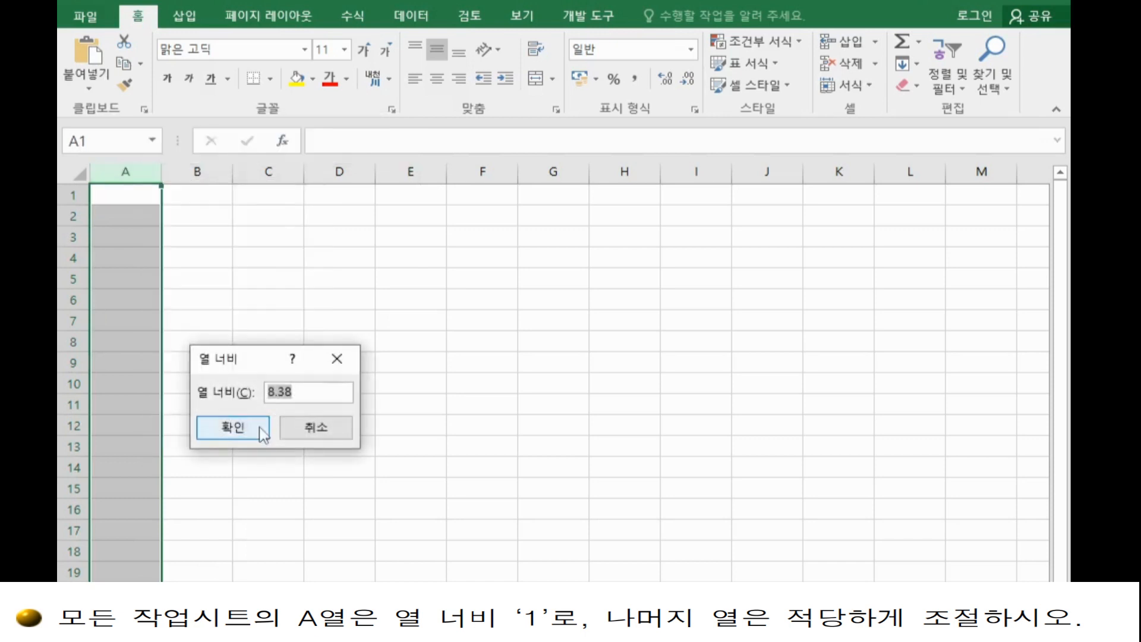
type("1")
left_click(255, 428)
left_click(395, 428)
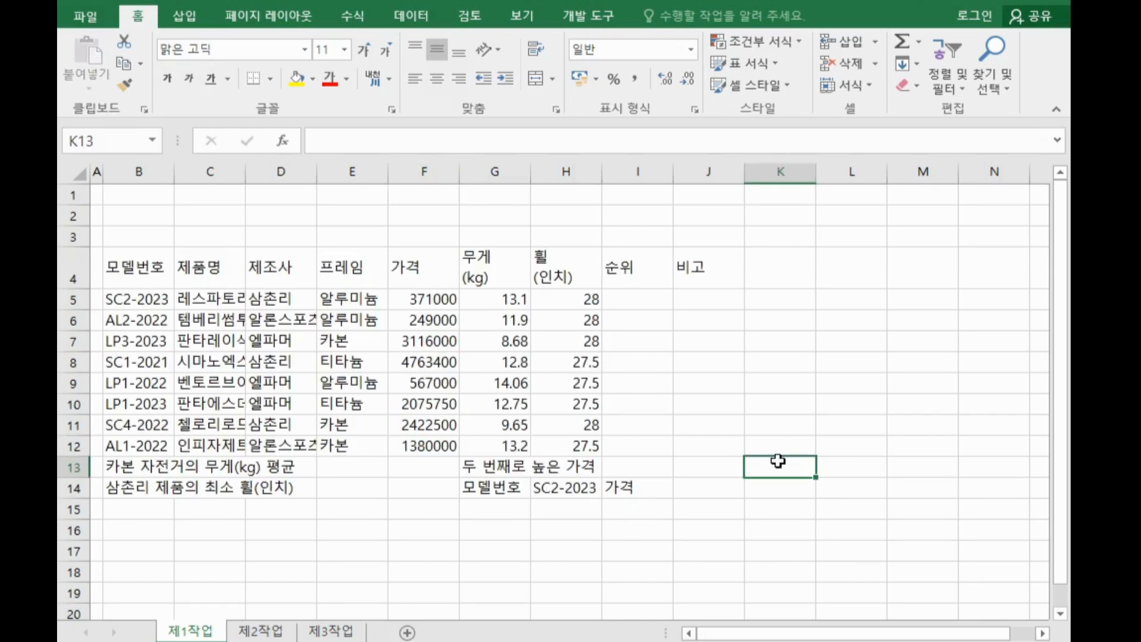
left_click(726, 365)
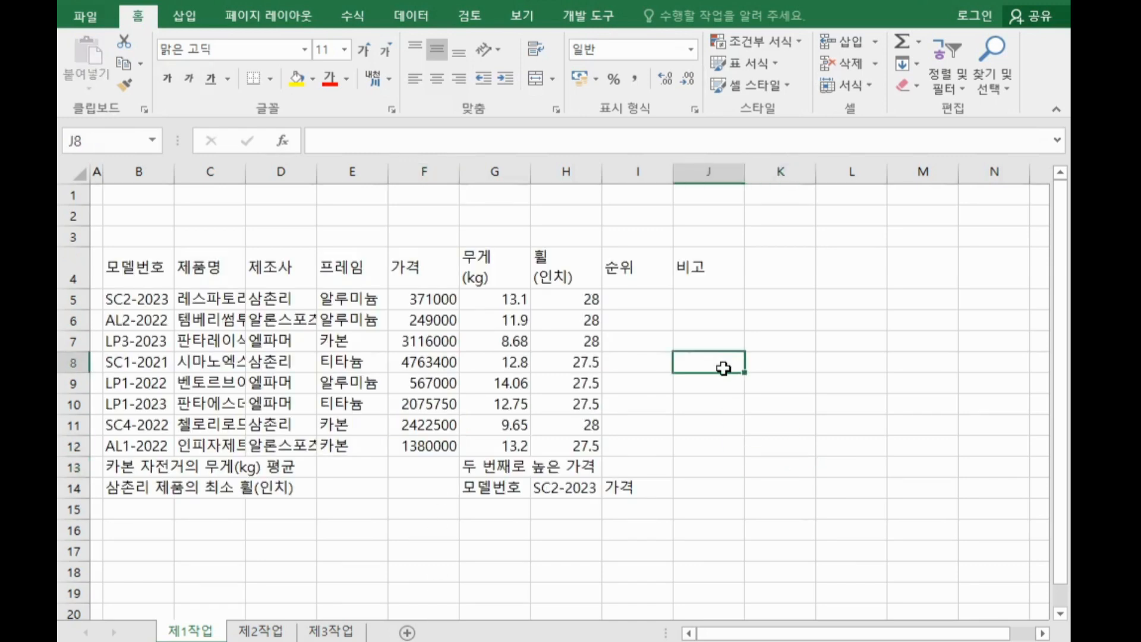
left_click(503, 281)
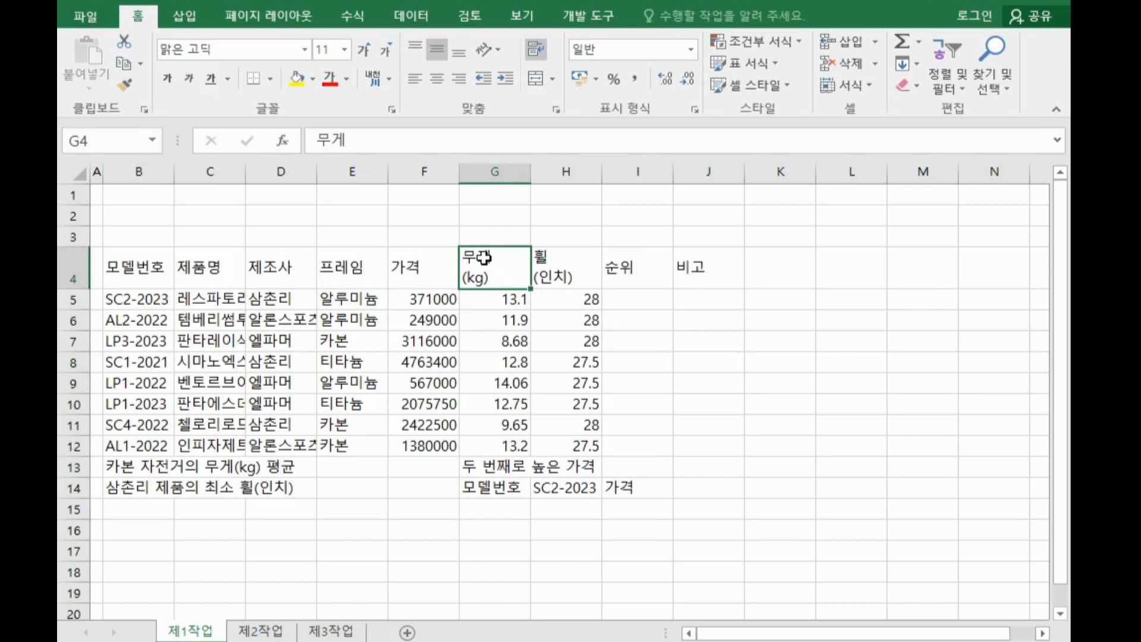
left_click(552, 258)
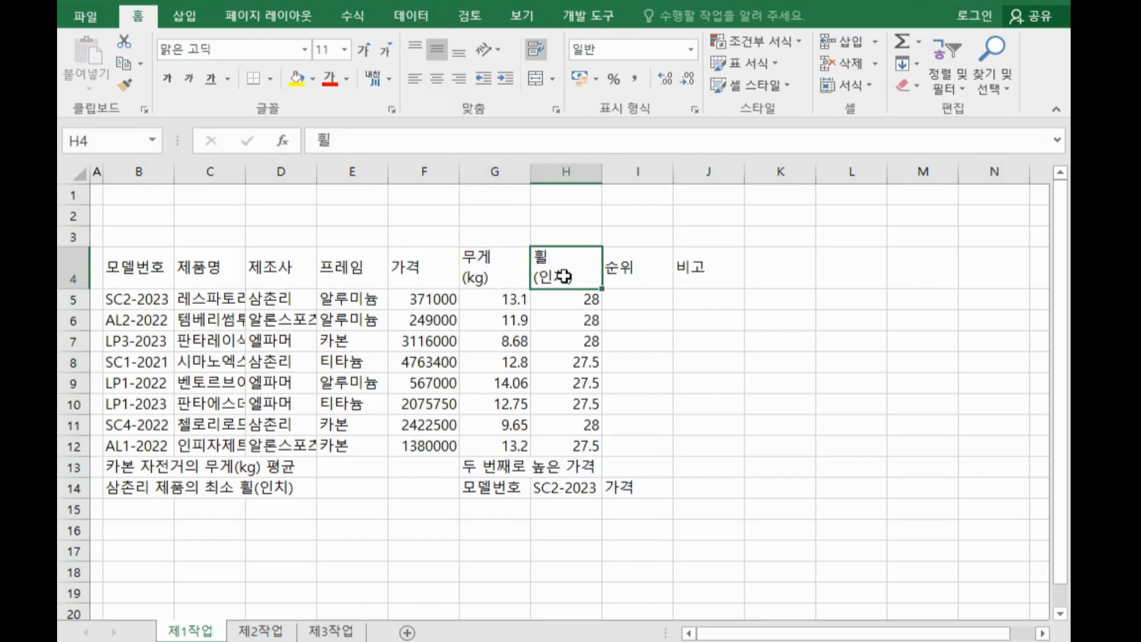
left_click(706, 347)
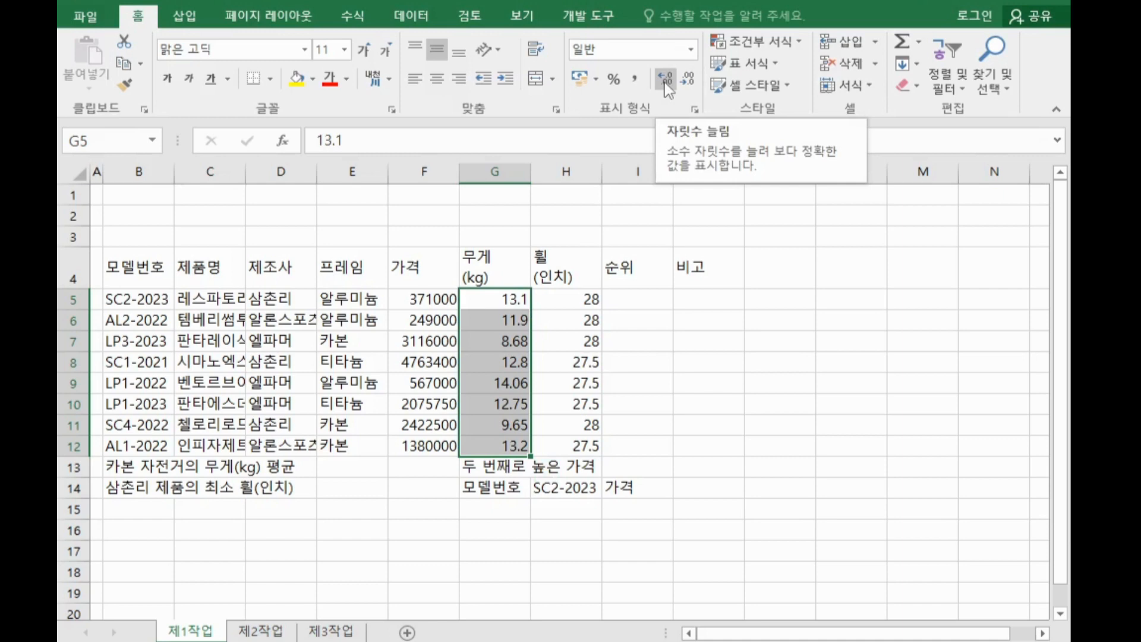
Step: Format the weights in G5:G12 with two decimal places and the wheel sizes in H5:H12 with one decimal place
left_click(666, 80)
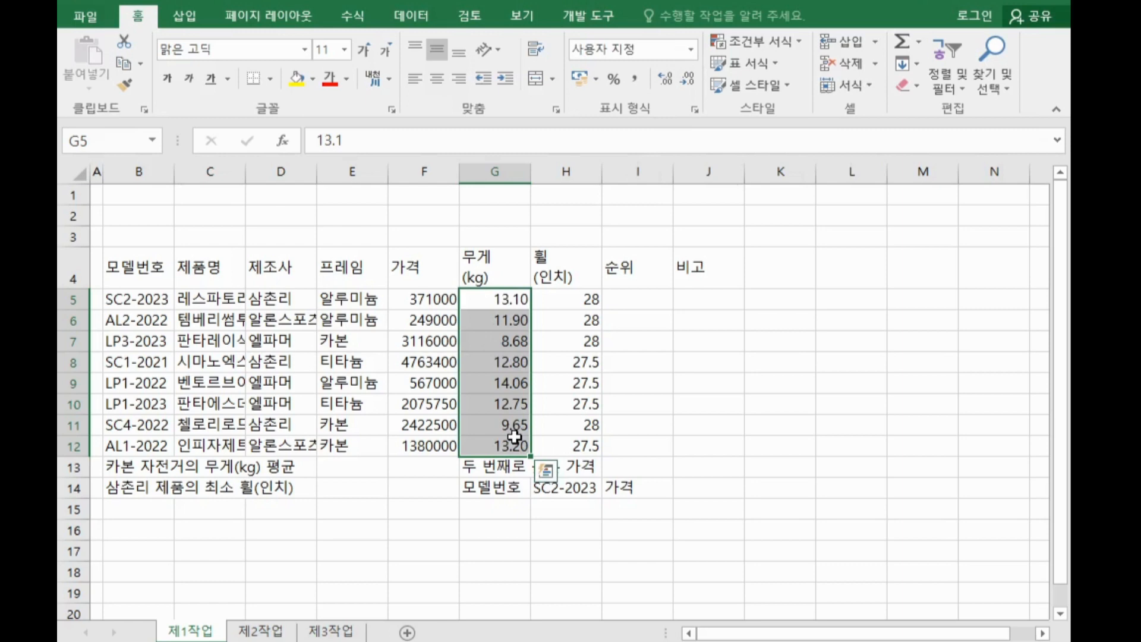
left_click_drag(586, 301, 585, 440)
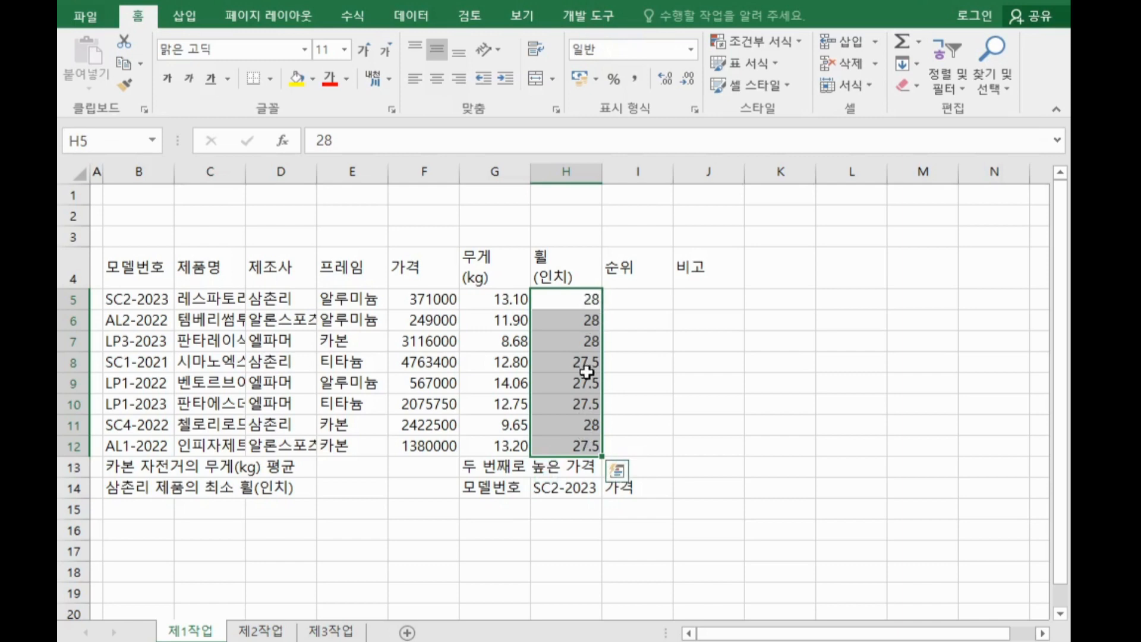
left_click(666, 79)
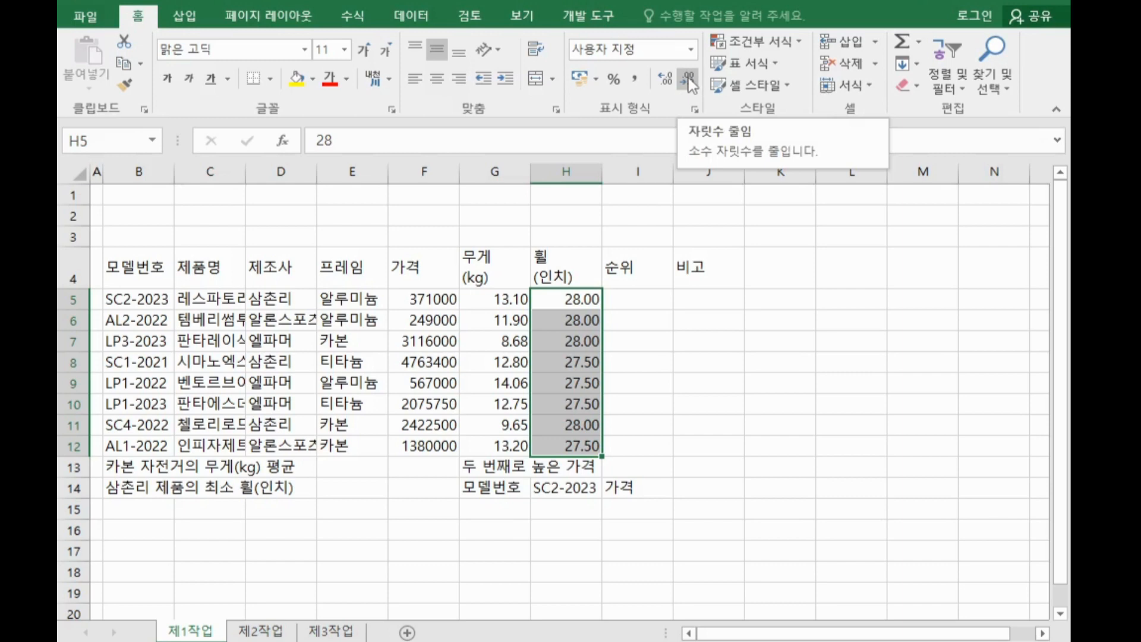
left_click(688, 79)
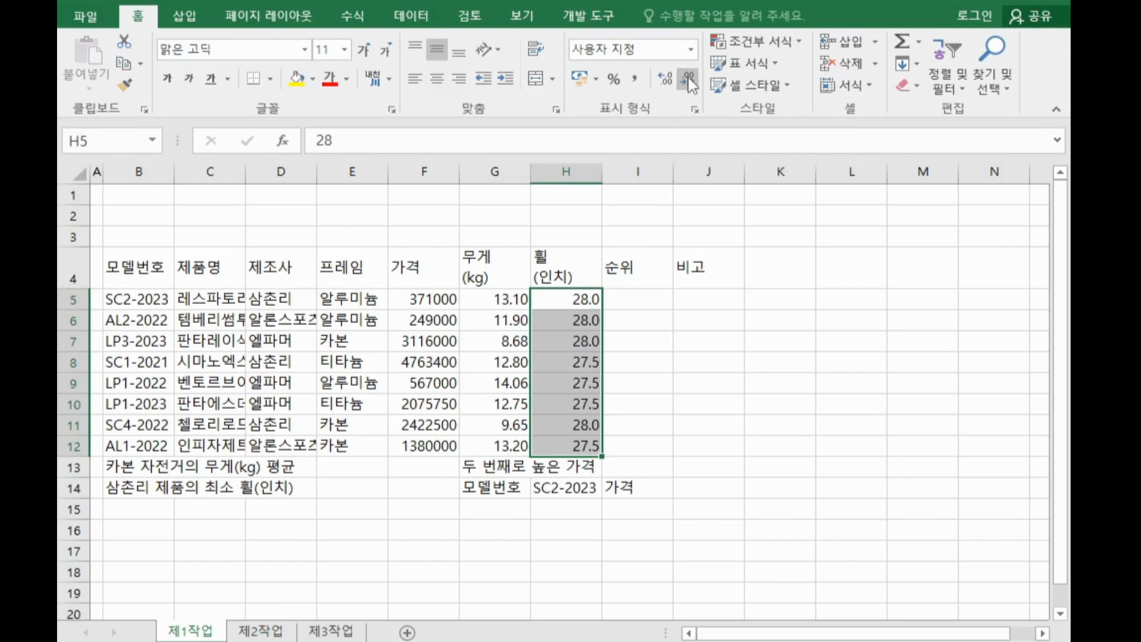
left_click_drag(470, 297, 497, 441)
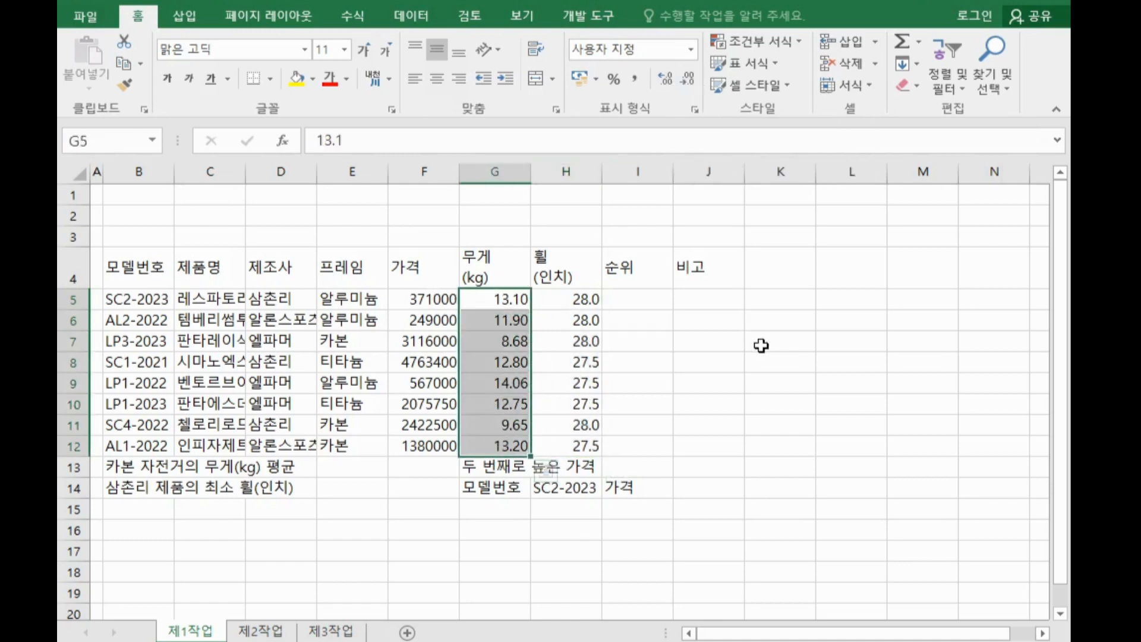
left_click(829, 356)
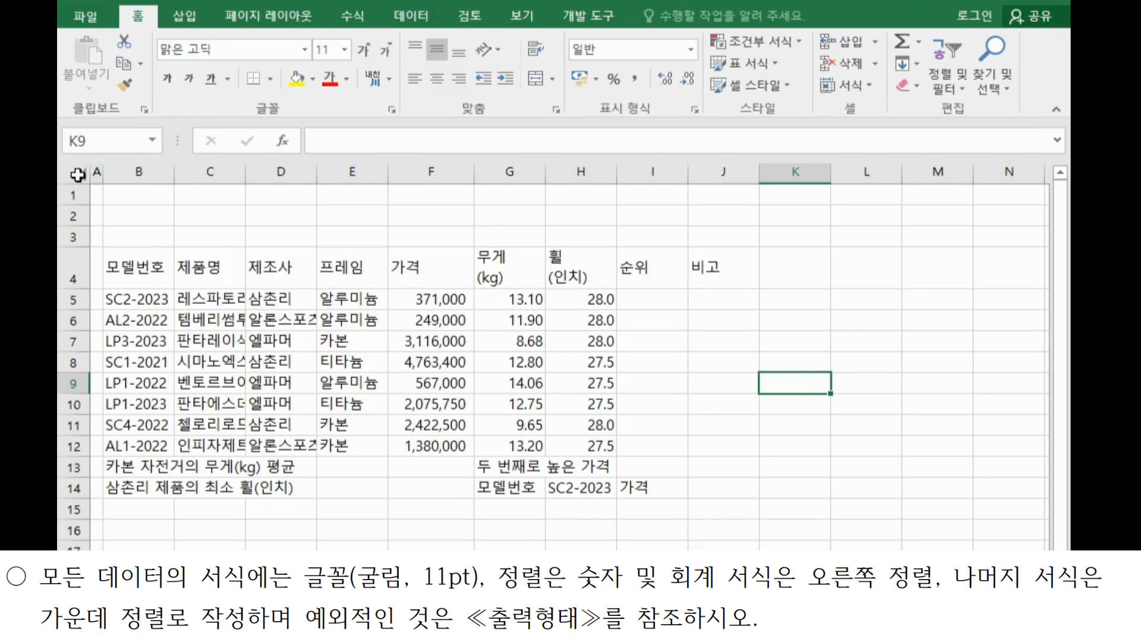
Step: Set the font of the entire 제1작업 sheet to 굴림 and center all cells horizontally
left_click(78, 174)
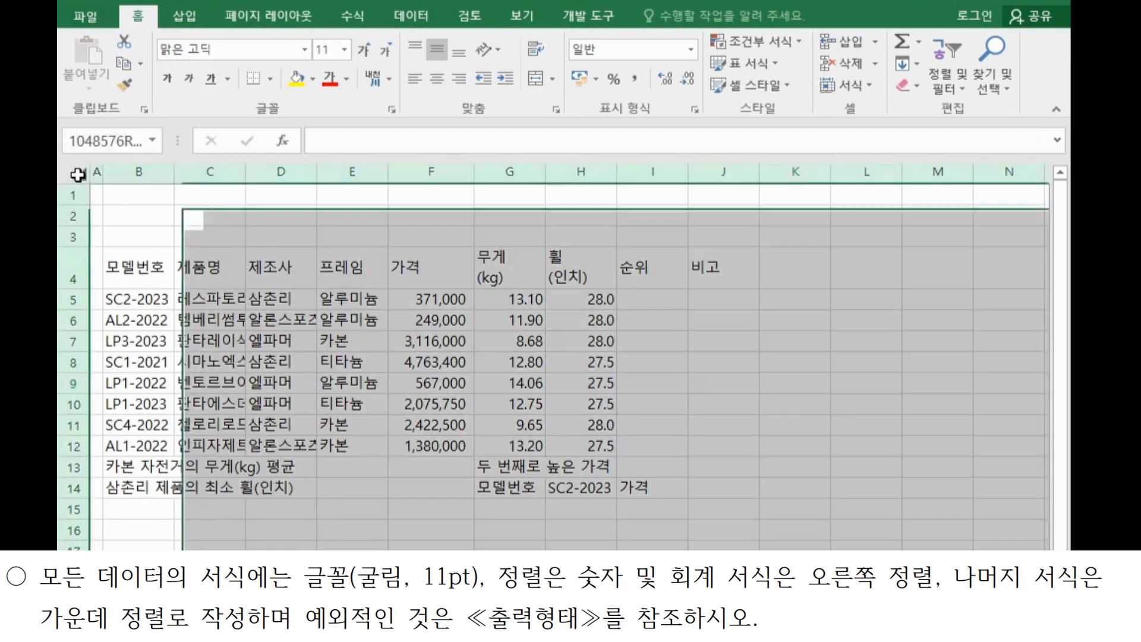
left_click(188, 48)
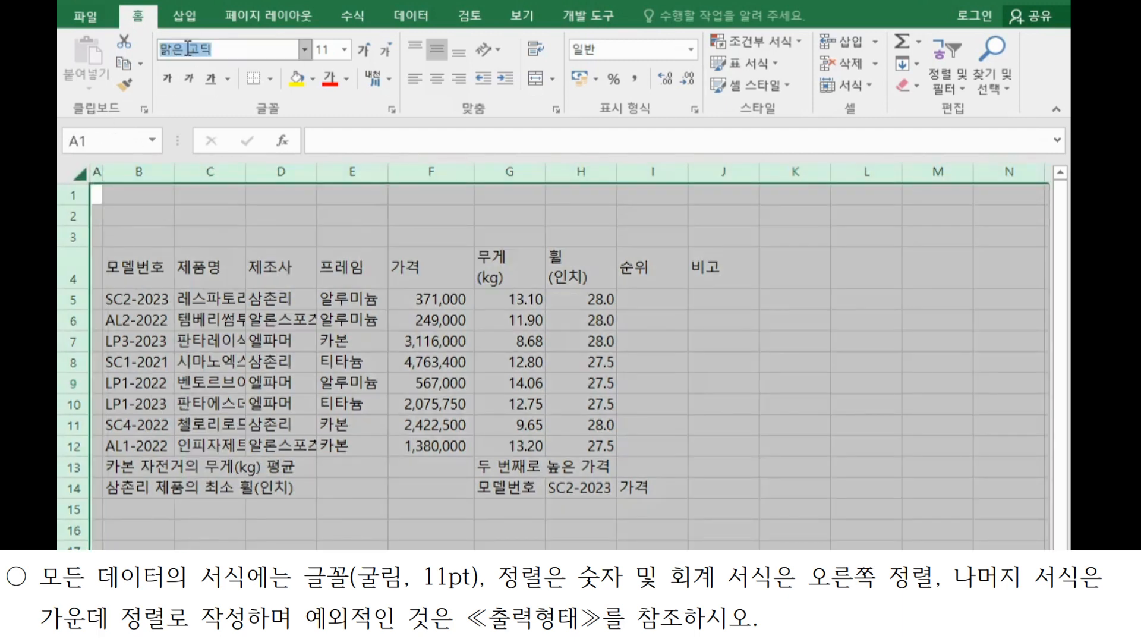
type("굴림")
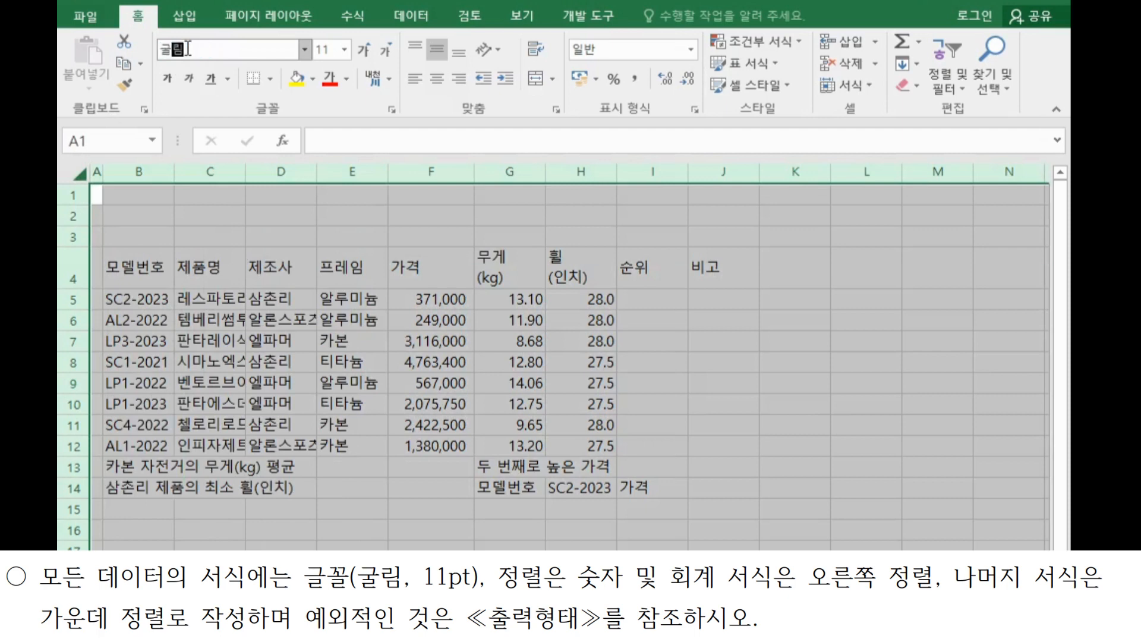
key("Return")
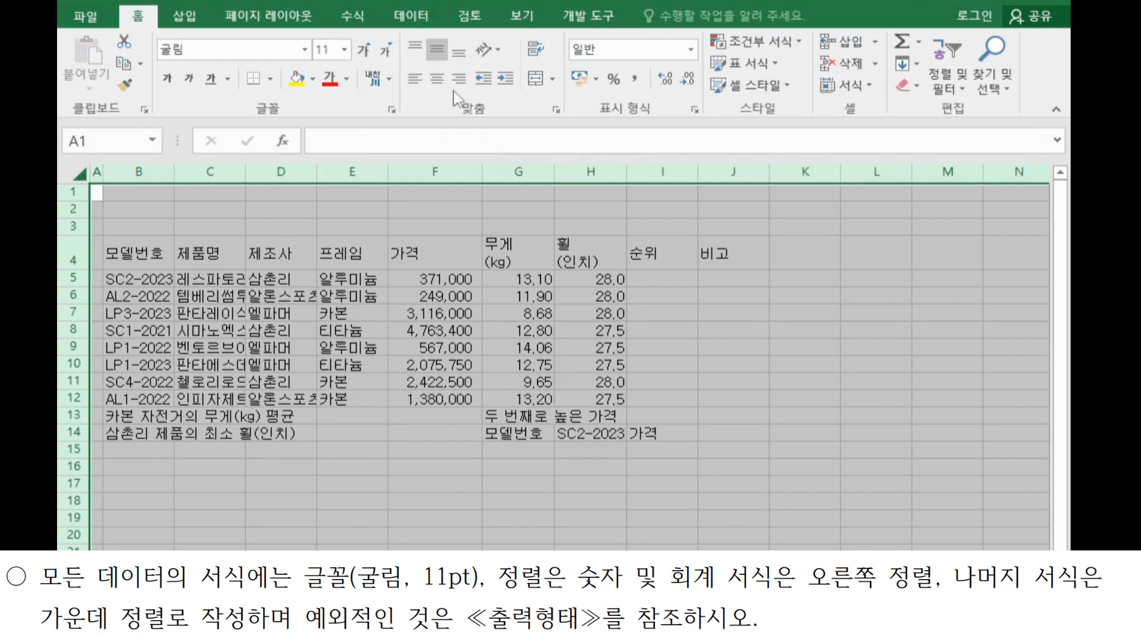
left_click(438, 84)
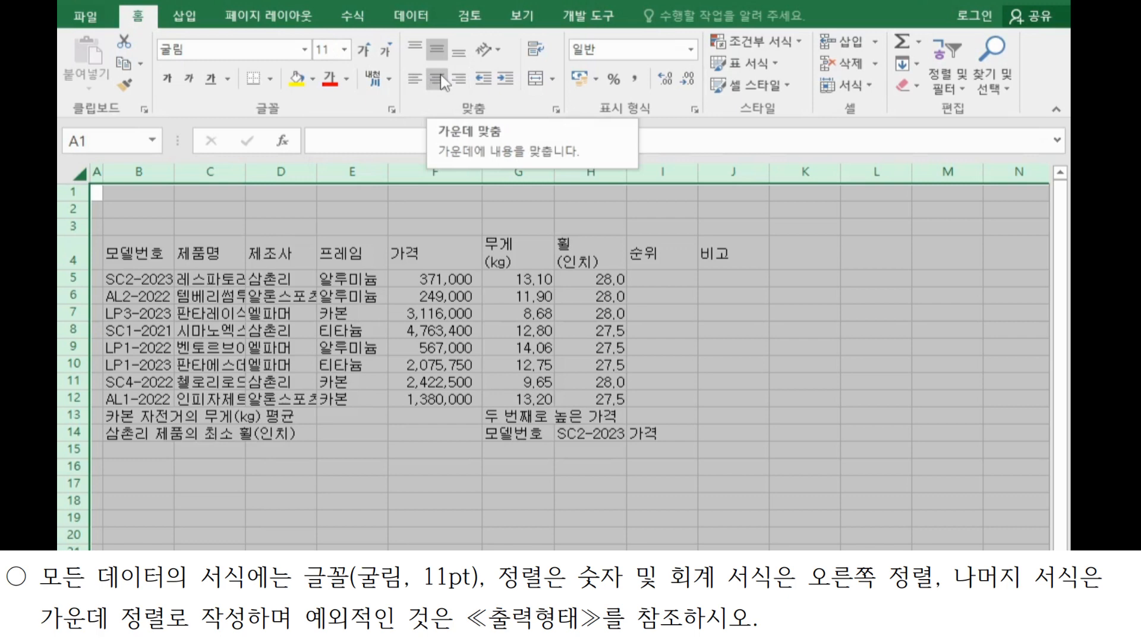
left_click(442, 76)
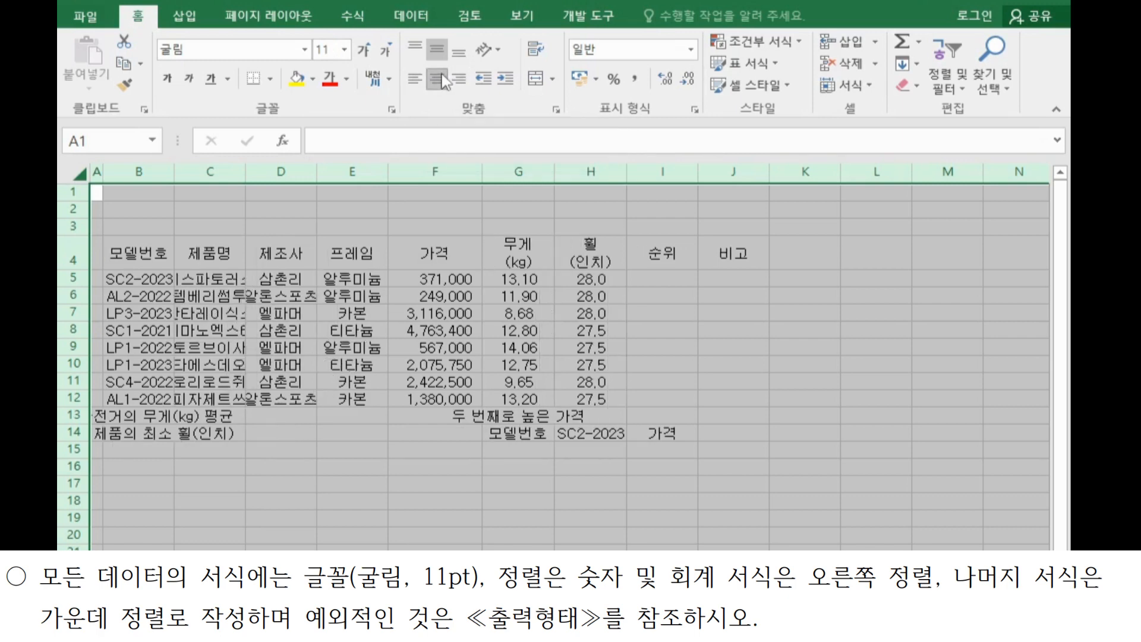
Step: Right-align the price, weight and wheel size values in F5:H12
left_click_drag(455, 279, 578, 399)
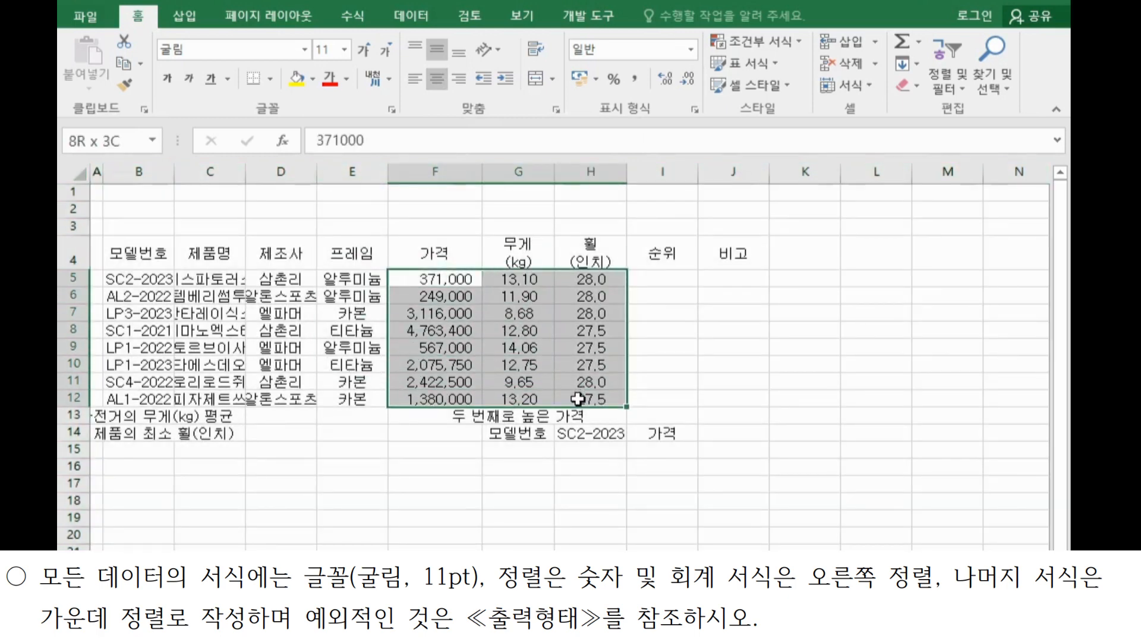
left_click_drag(578, 399, 578, 399)
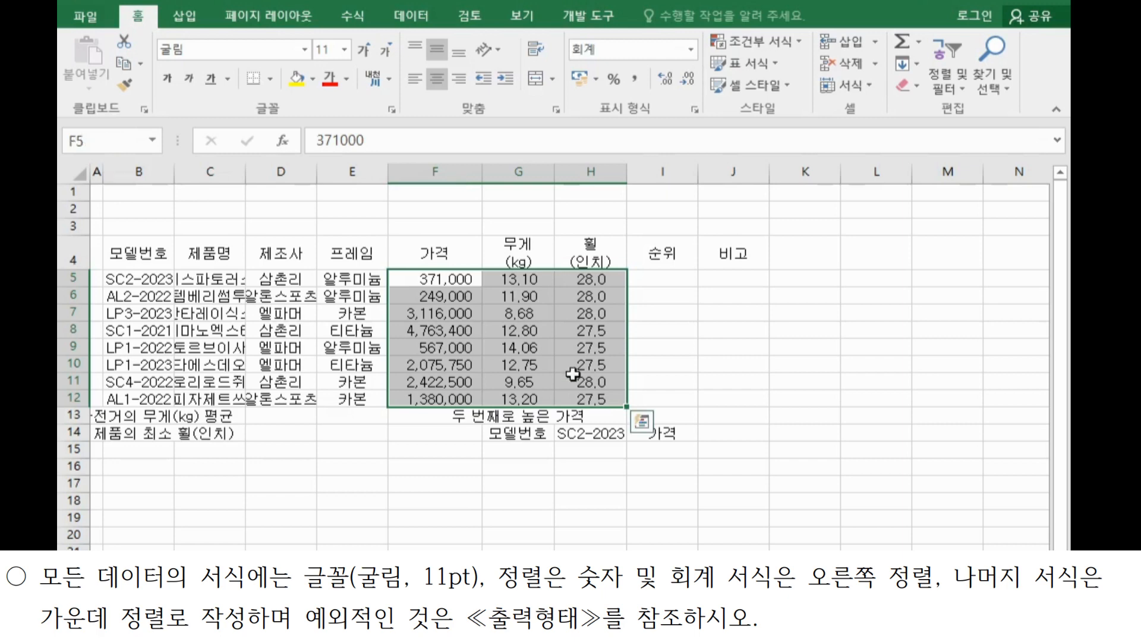
left_click(458, 82)
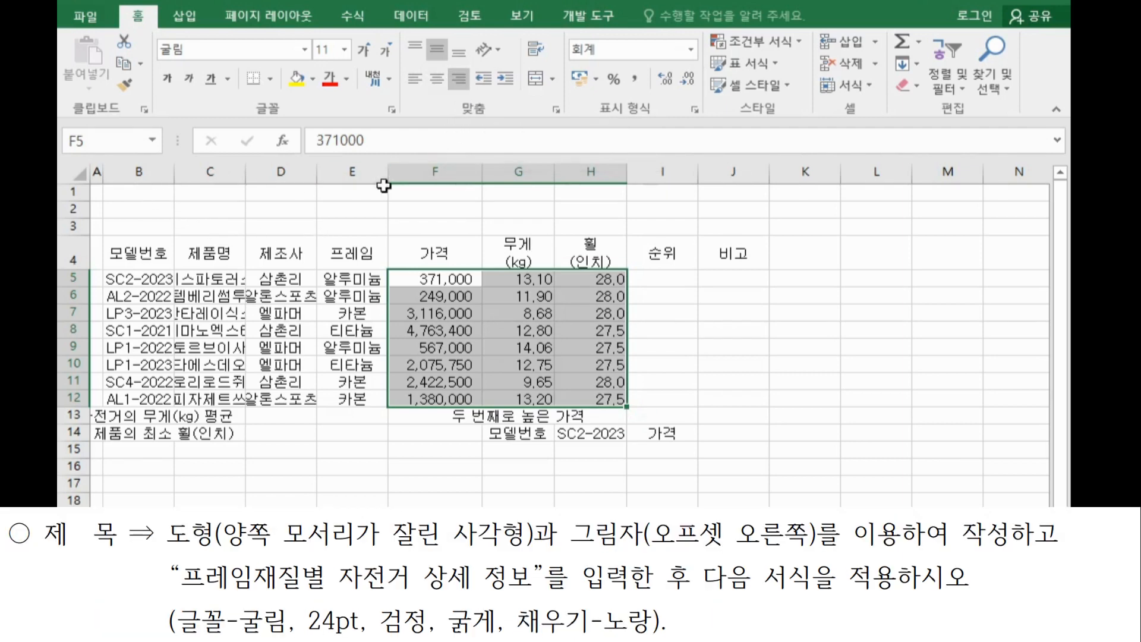
Step: Widen columns B through J equally, and widen column C further so the longest product names fit
left_click(646, 196)
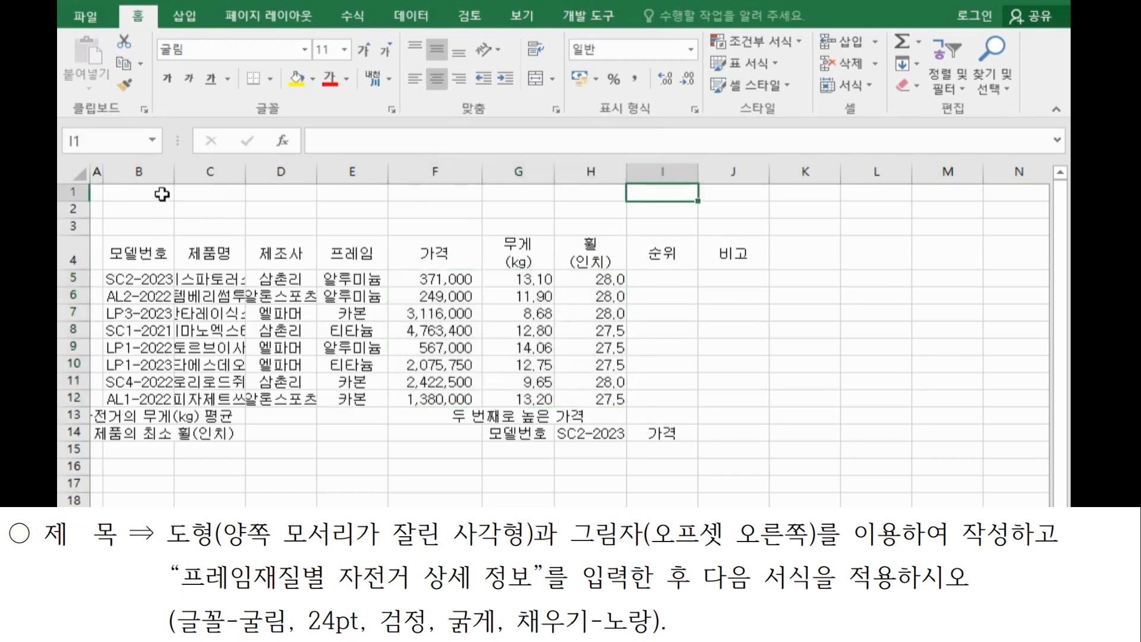
left_click_drag(154, 173, 737, 172)
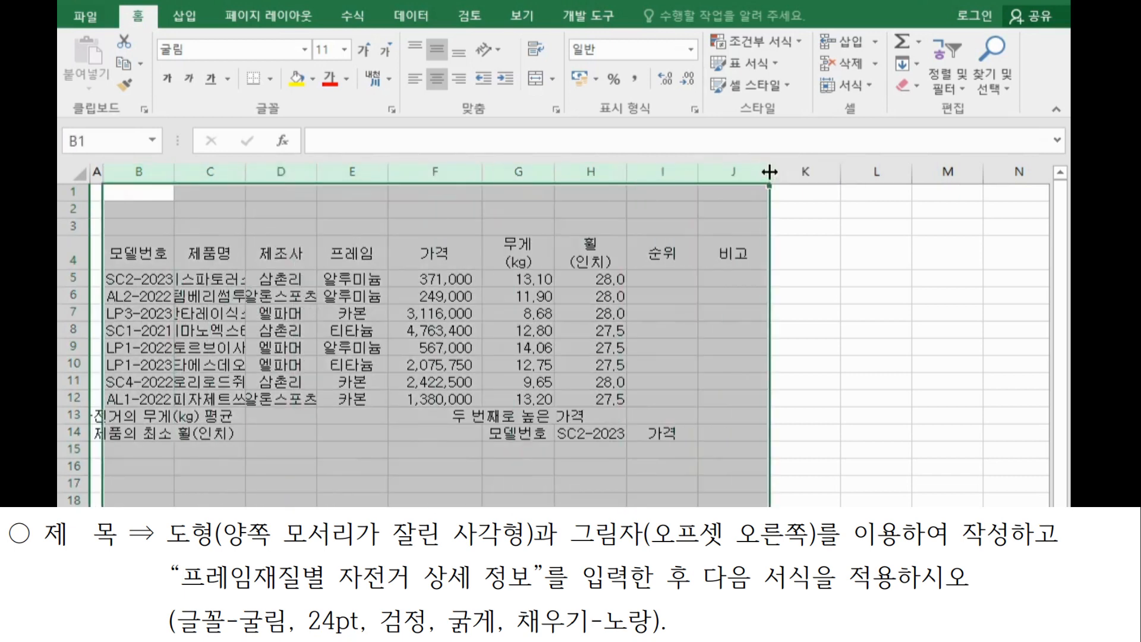
left_click_drag(769, 172, 795, 173)
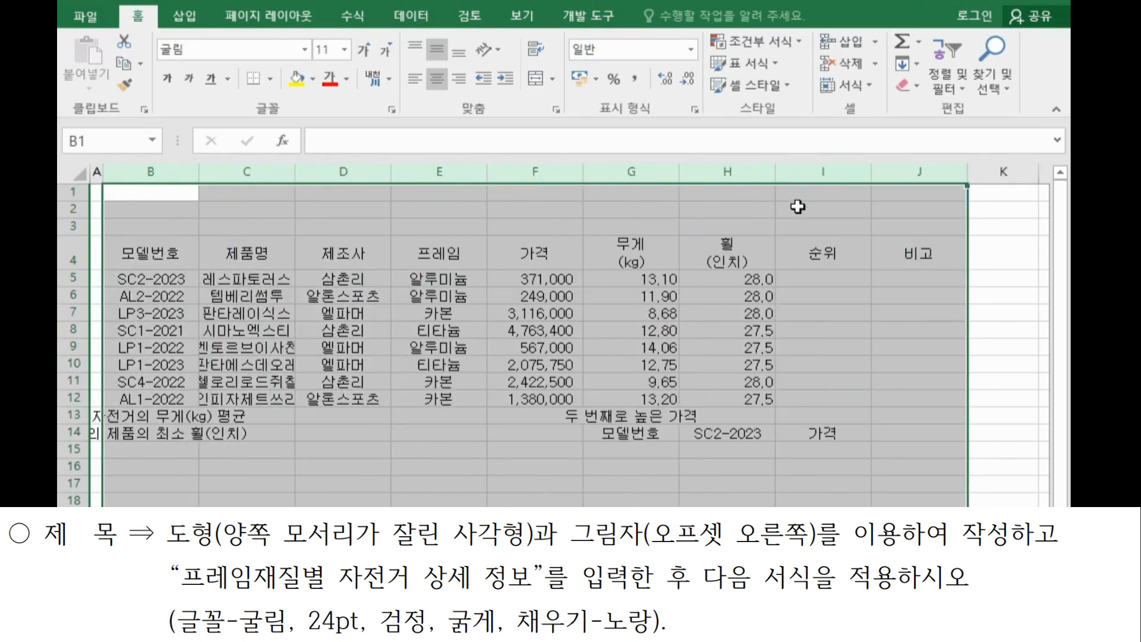
left_click(279, 209)
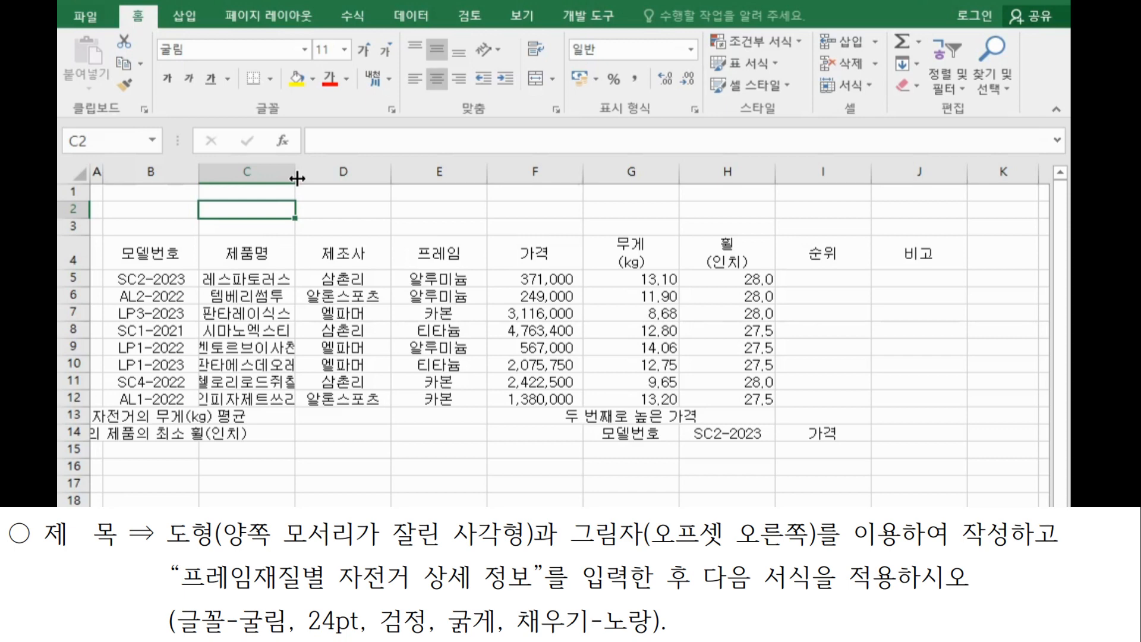
left_click_drag(297, 178, 325, 179)
left_click(375, 350)
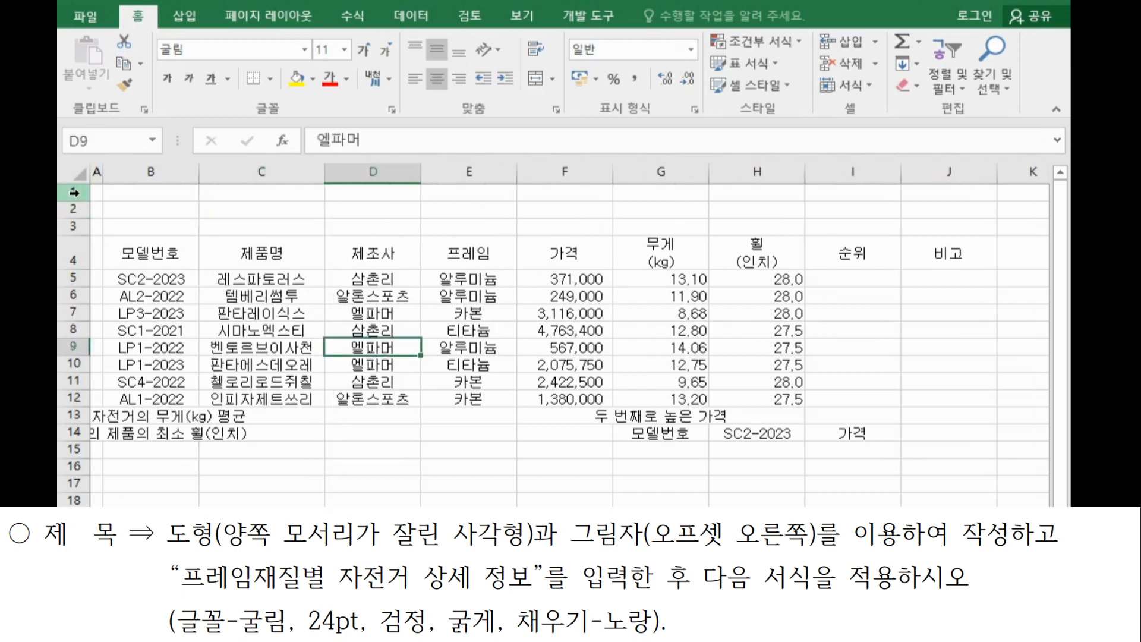
Step: Increase the height of rows 1 to 3 equally to make room for the title
left_click_drag(73, 192, 76, 224)
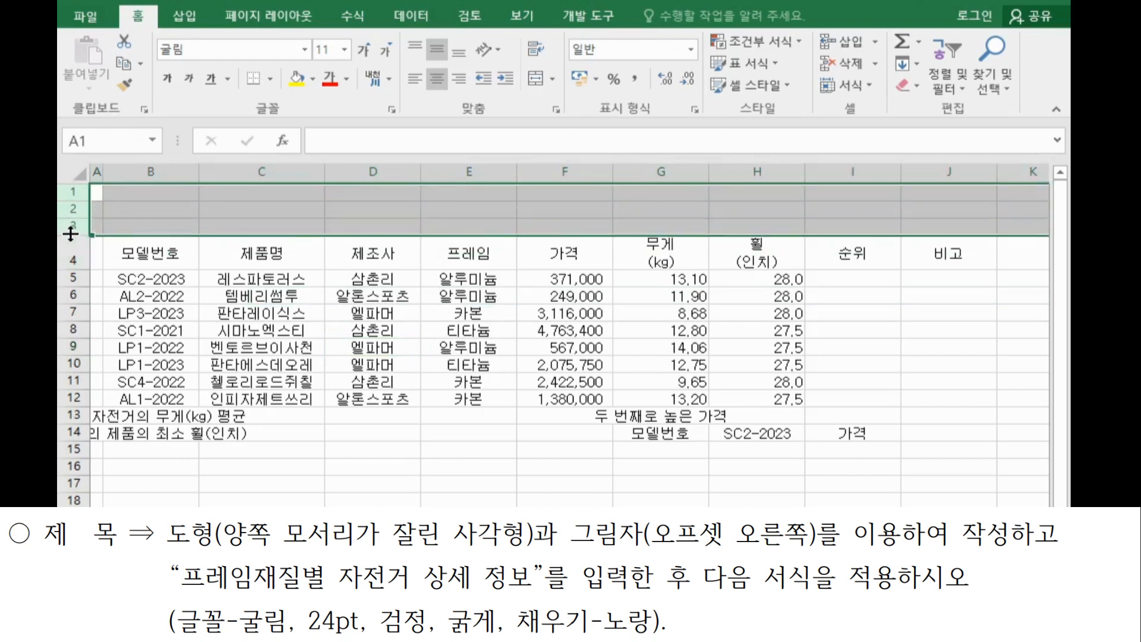
left_click_drag(70, 233, 73, 242)
left_click(290, 215)
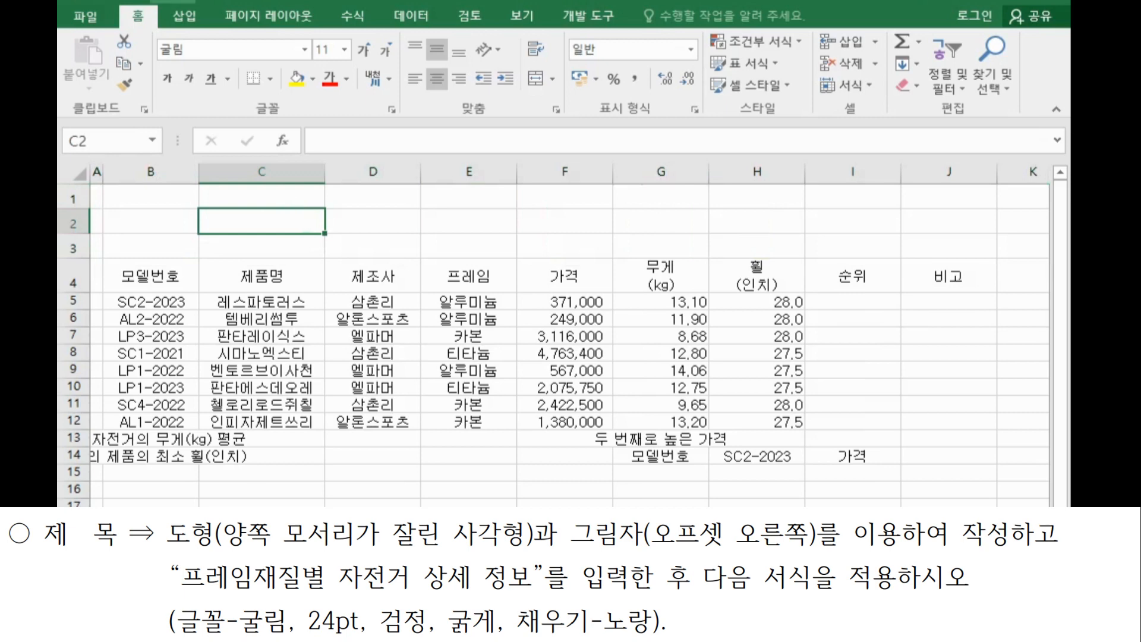
Step: Draw a 양쪽 모서리가 잘린 사각형 shape about 16.03 cm wide and 1.77 cm high across rows 1–3, from column B into G
left_click(185, 16)
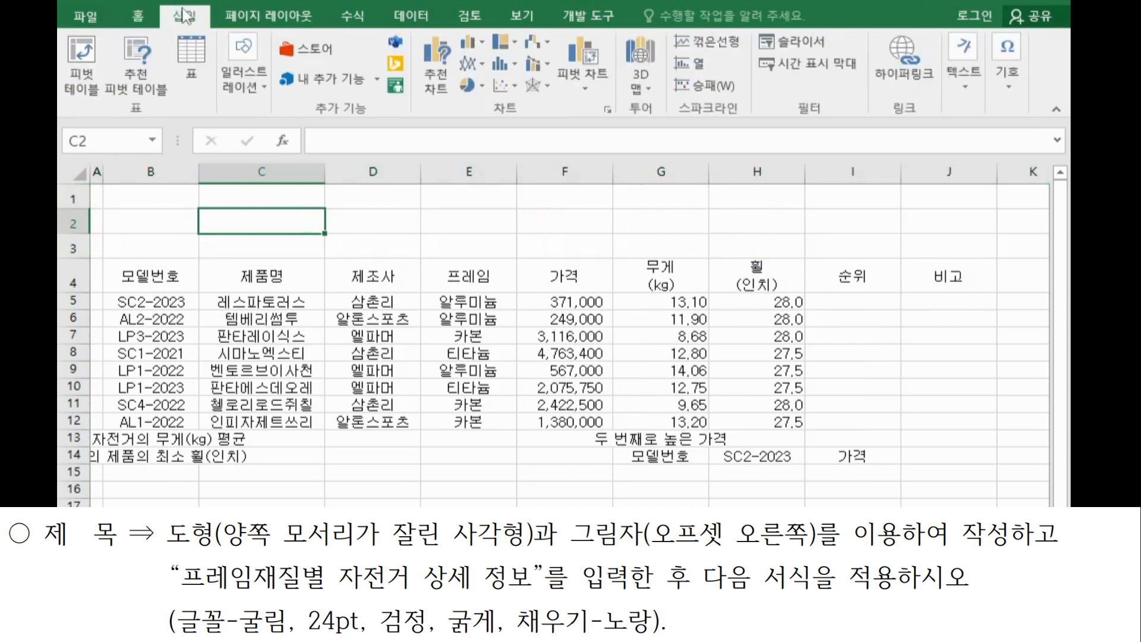
left_click(250, 84)
left_click(335, 181)
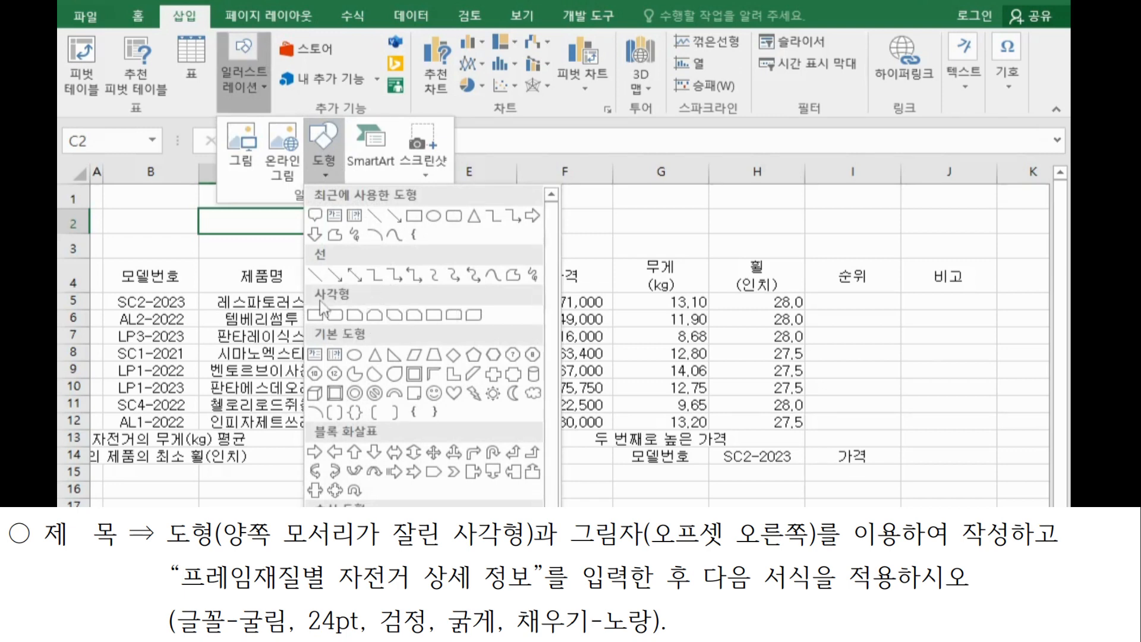
left_click(371, 317)
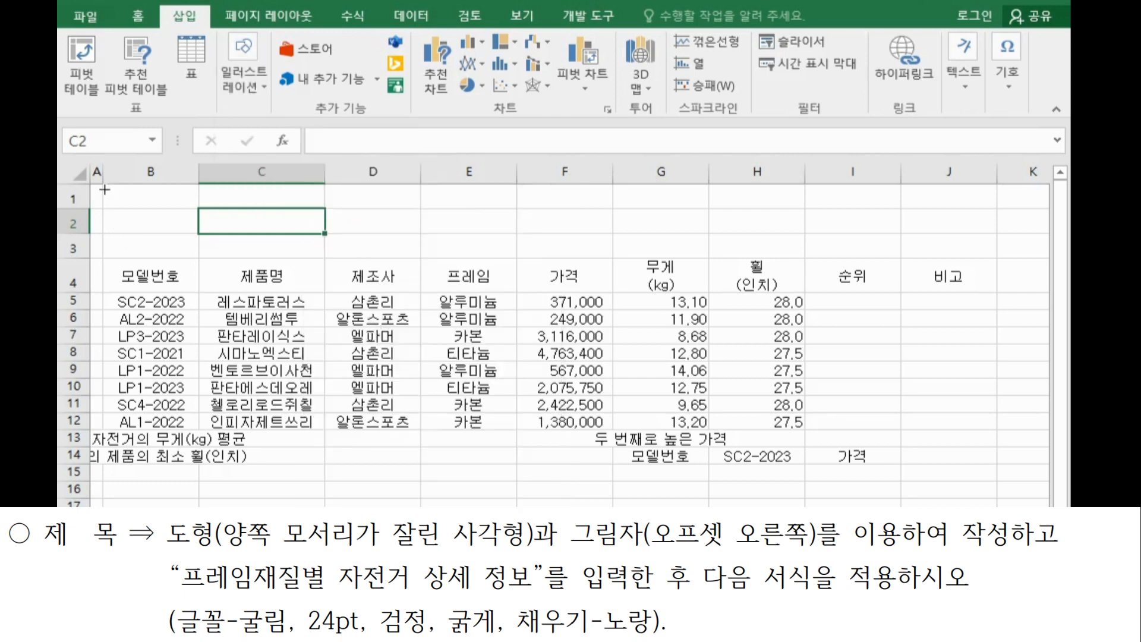
mouse_move(103, 189)
left_mouse_down()
mouse_move(450, 242)
mouse_move(687, 243)
mouse_move(712, 262)
mouse_move(704, 254)
left_mouse_up()
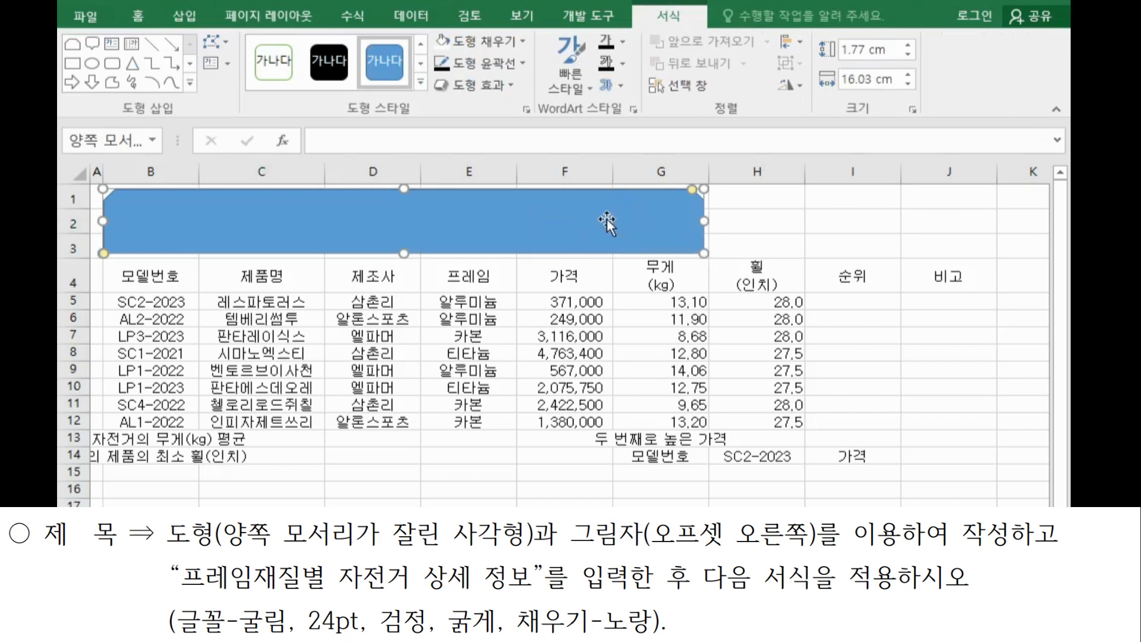
Step: Apply the outer 오프셋 오른쪽 shadow to the title shape
left_click(486, 85)
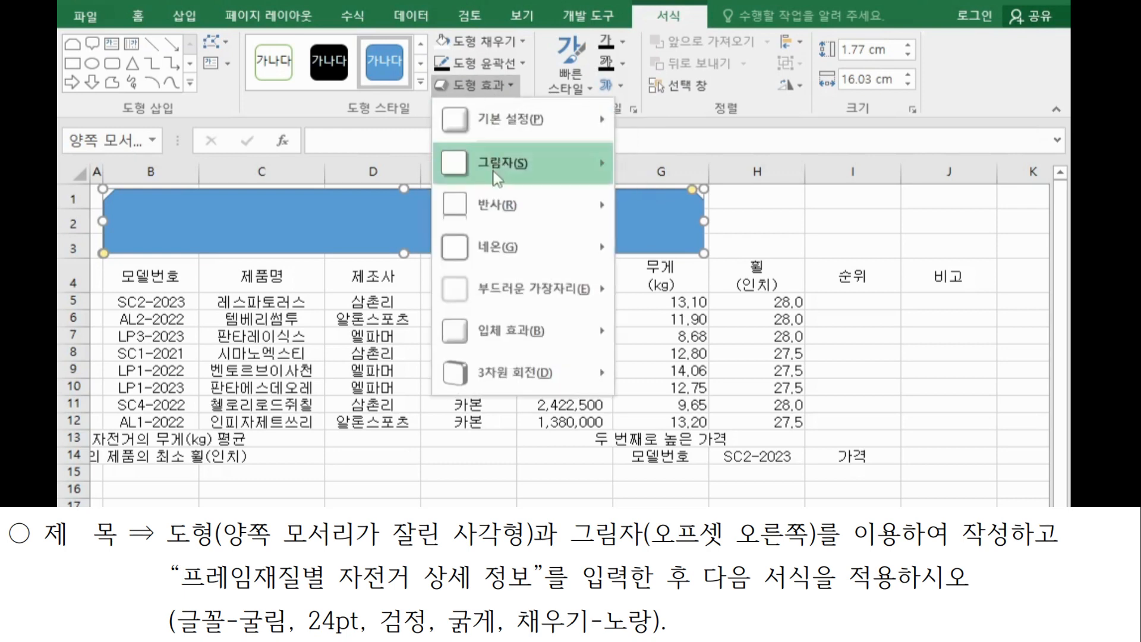
mouse_move(496, 169)
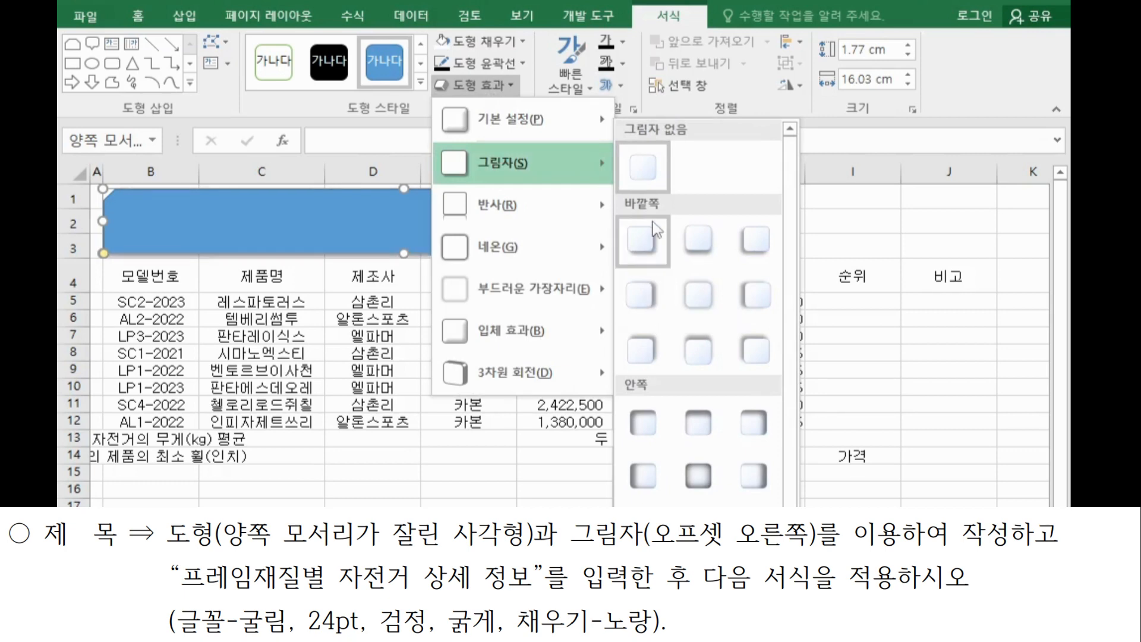
left_click(652, 299)
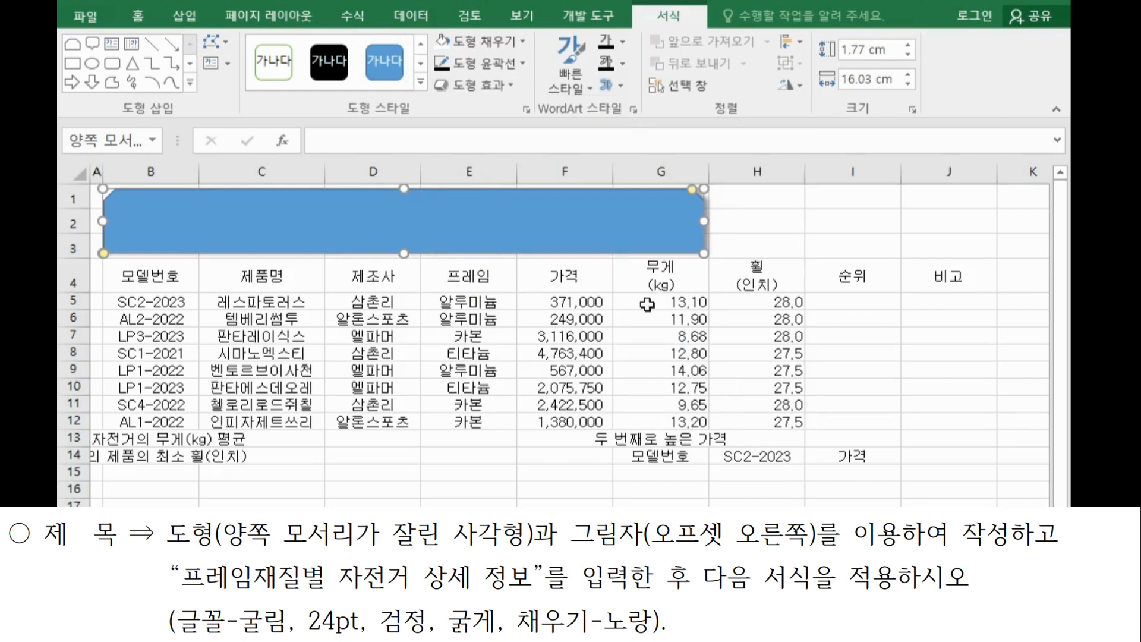
Step: Format the title shape with 굴림, 24 pt, bold, black text and a yellow fill
left_click(142, 22)
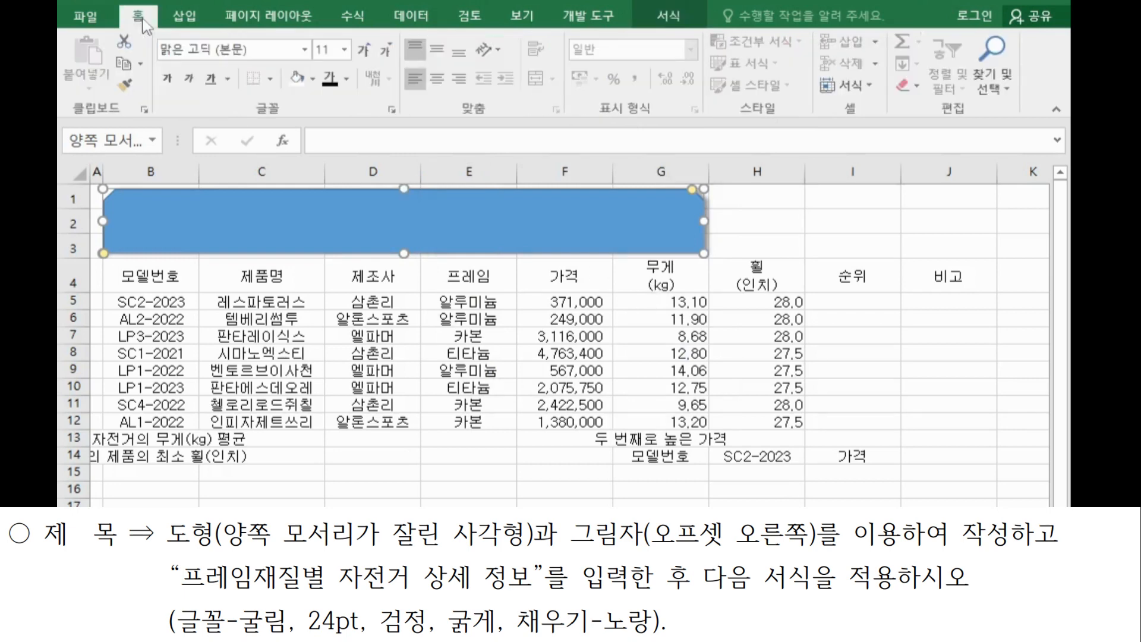
left_click(198, 55)
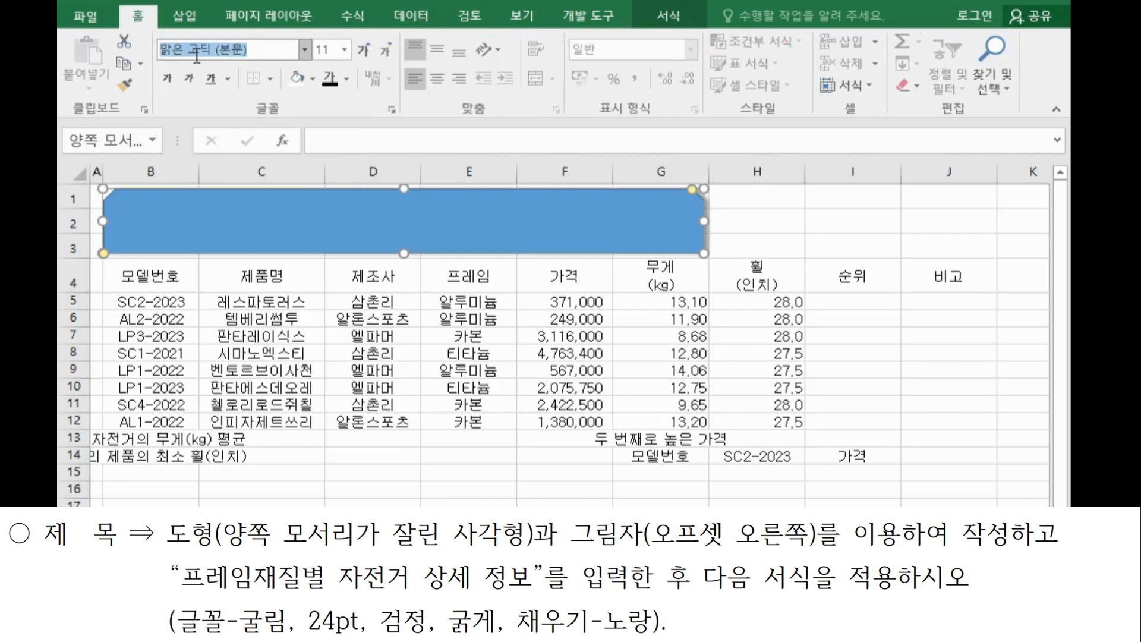
type("굴림")
key("Return")
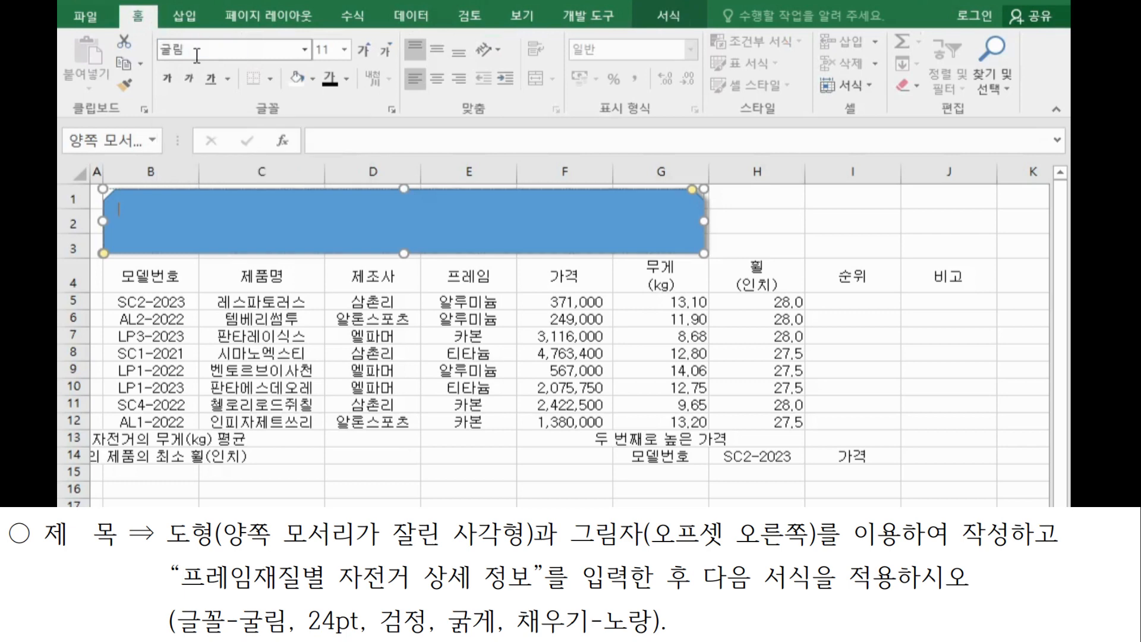
left_click(331, 50)
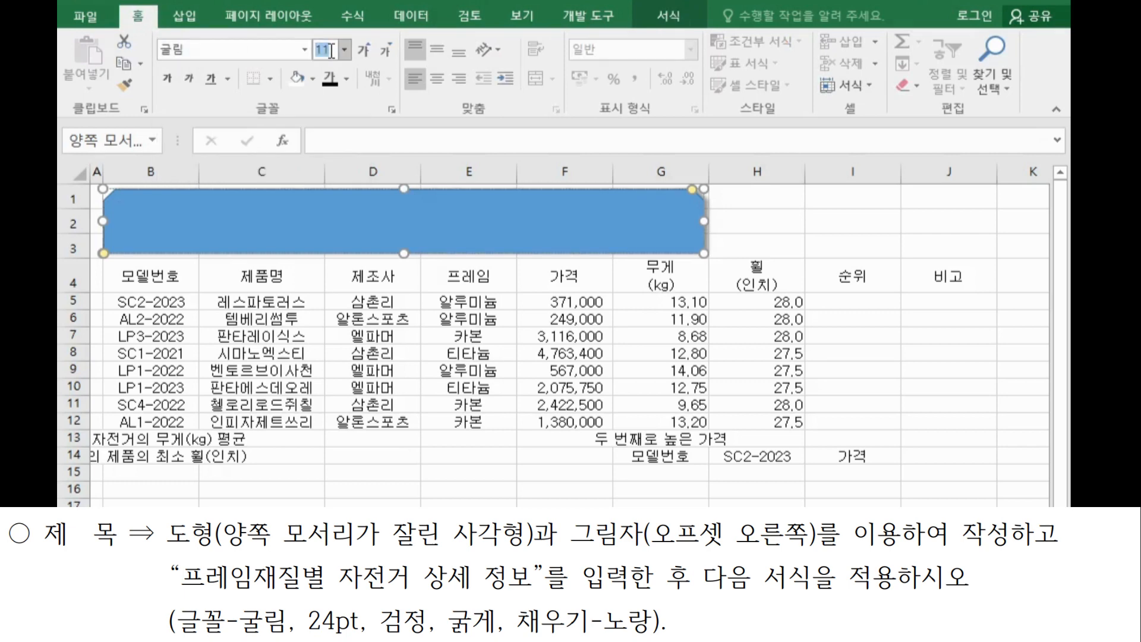
type("24")
key("Return")
left_click(340, 79)
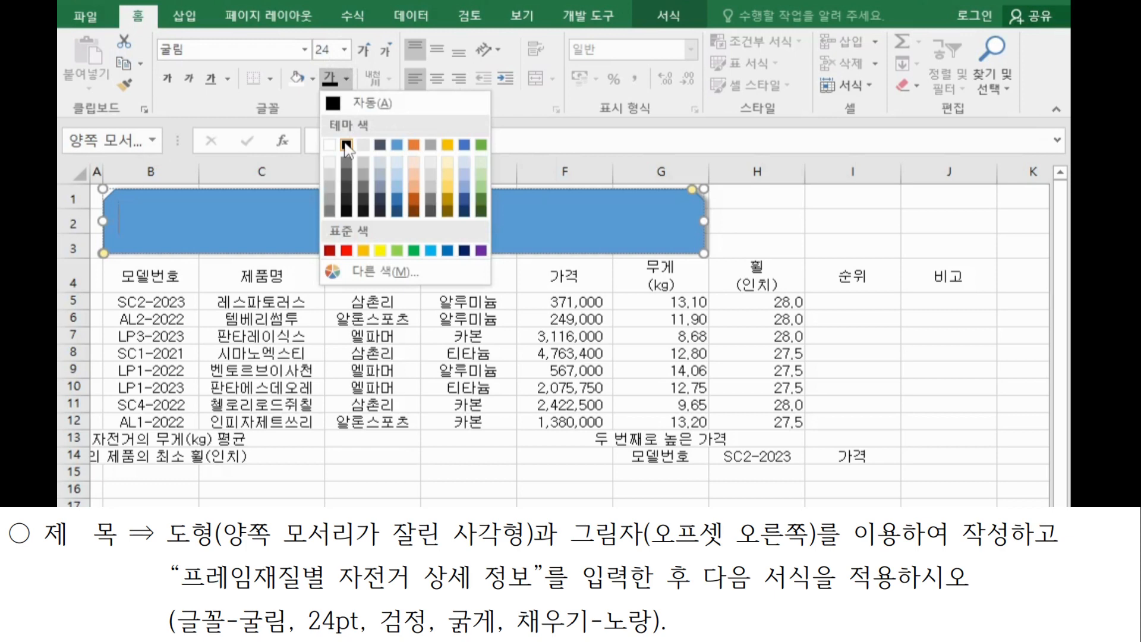
left_click(345, 145)
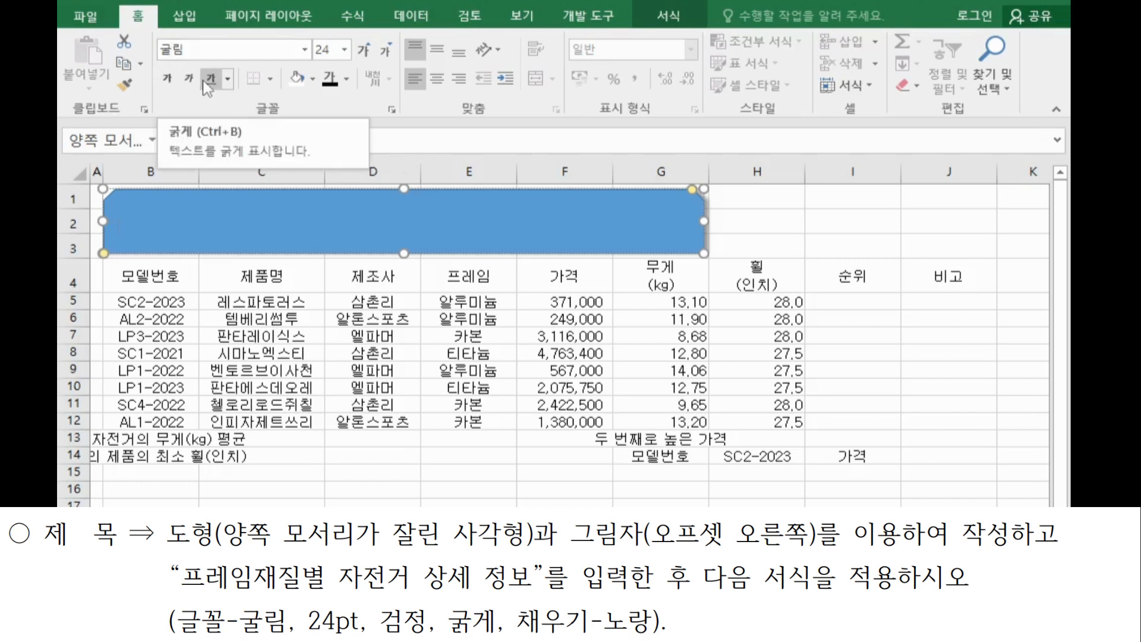
left_click(170, 82)
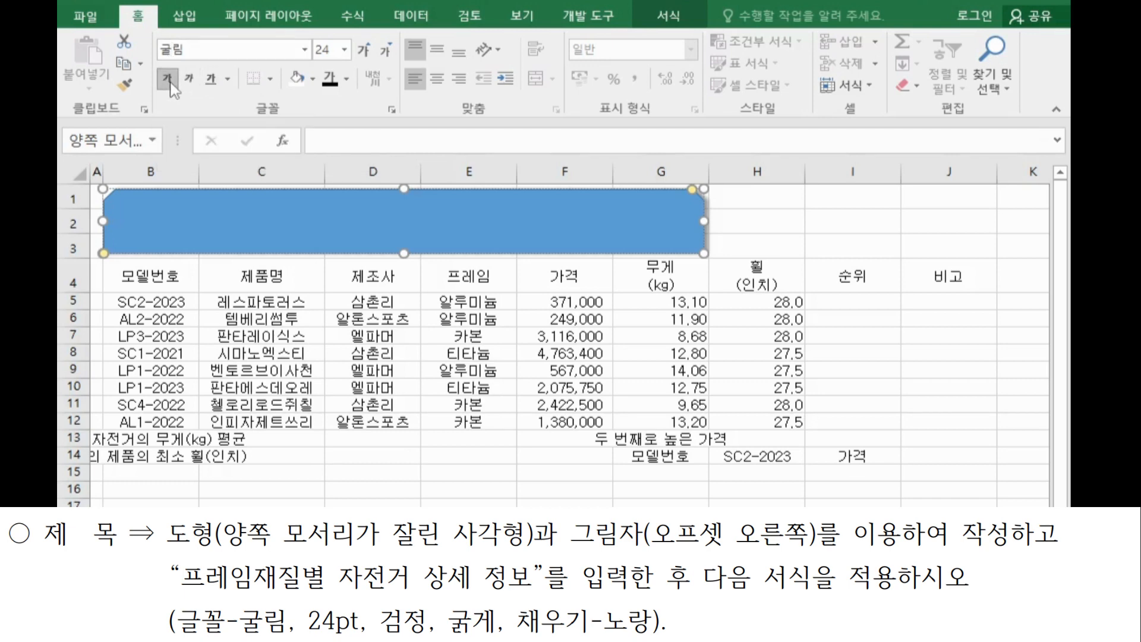
left_click(313, 79)
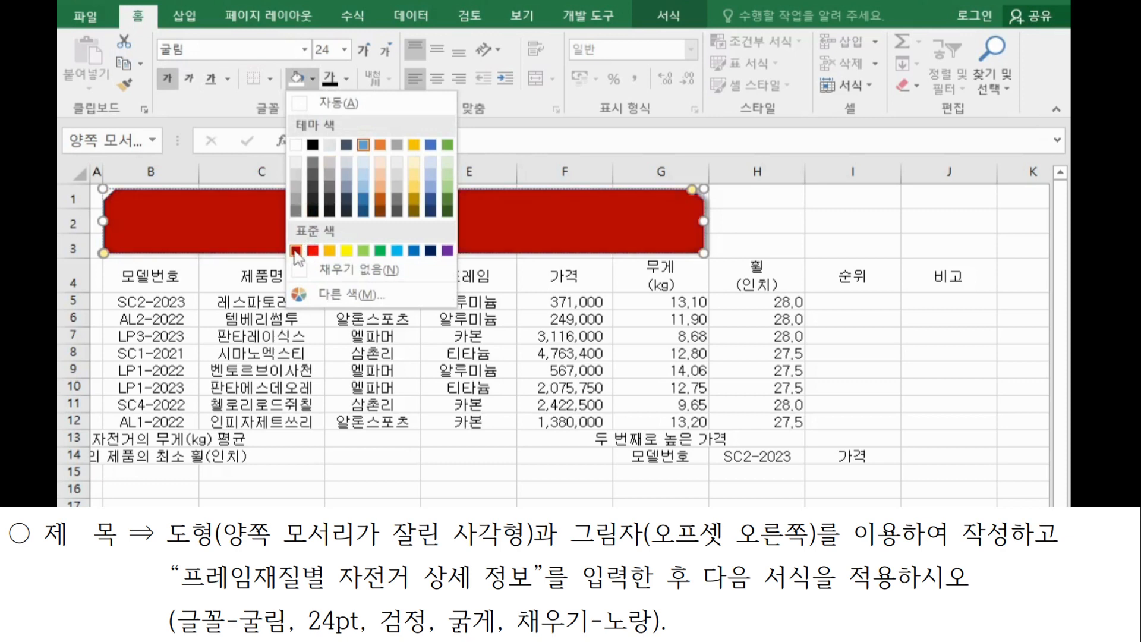
left_click(349, 250)
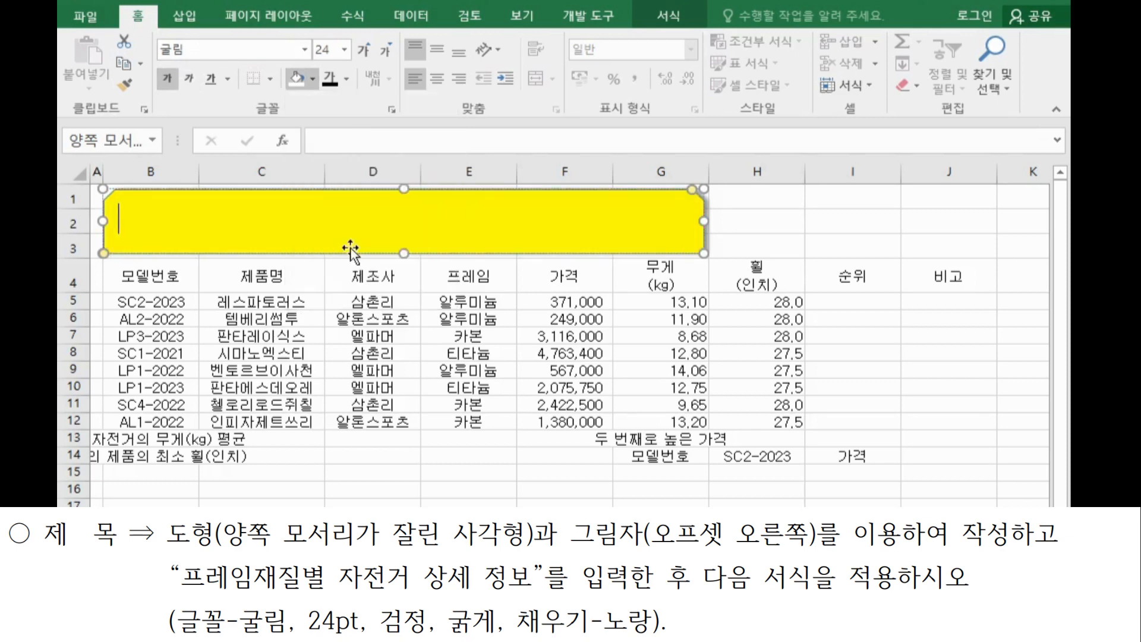
Step: Center the title shape's text vertically and horizontally and enter "프레임재질별 자전거 상세 정보"
left_click(440, 56)
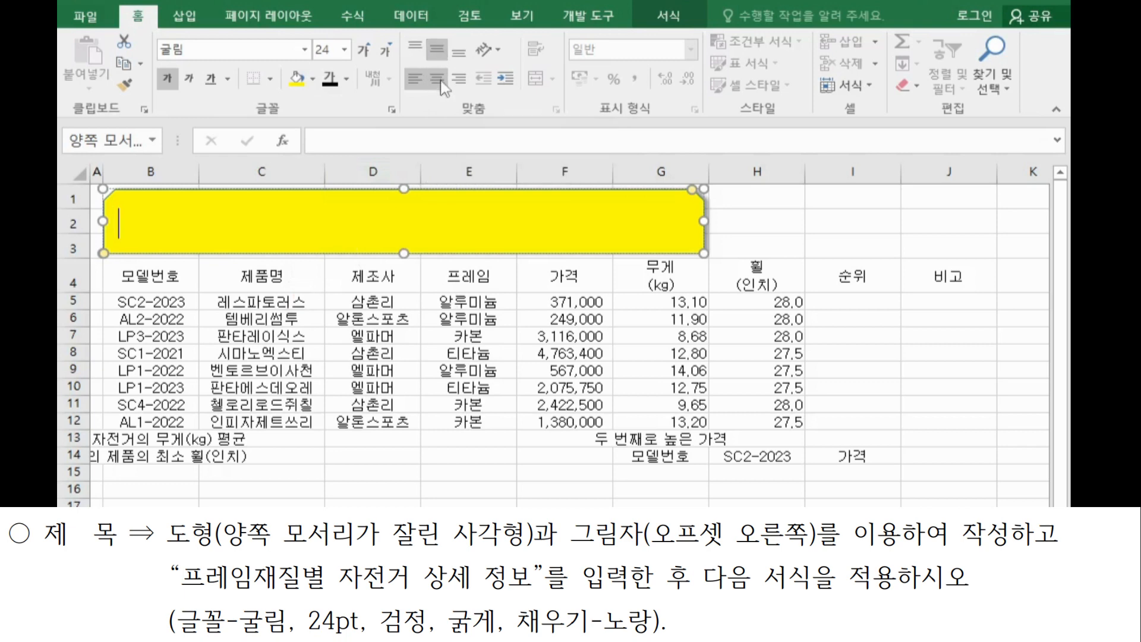
left_click(440, 80)
type("프")
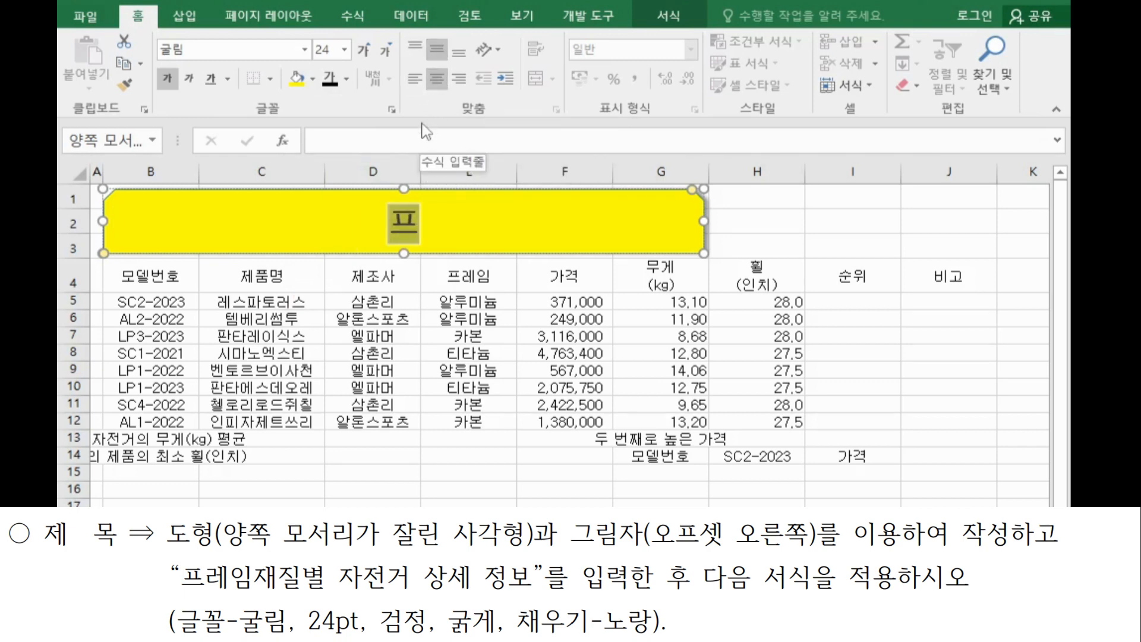
type("레임재질별 자전거 상세 정보")
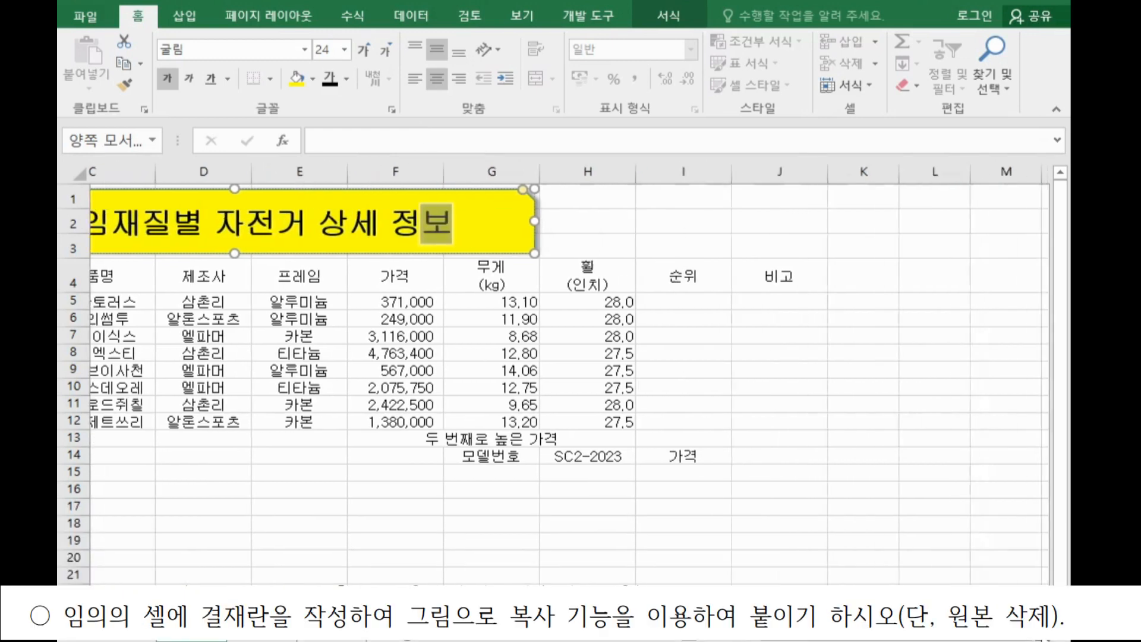
Step: Enter the approval box labels 확인, 담당, 선임 and 책임 in cells K5 to N5
left_click(713, 304)
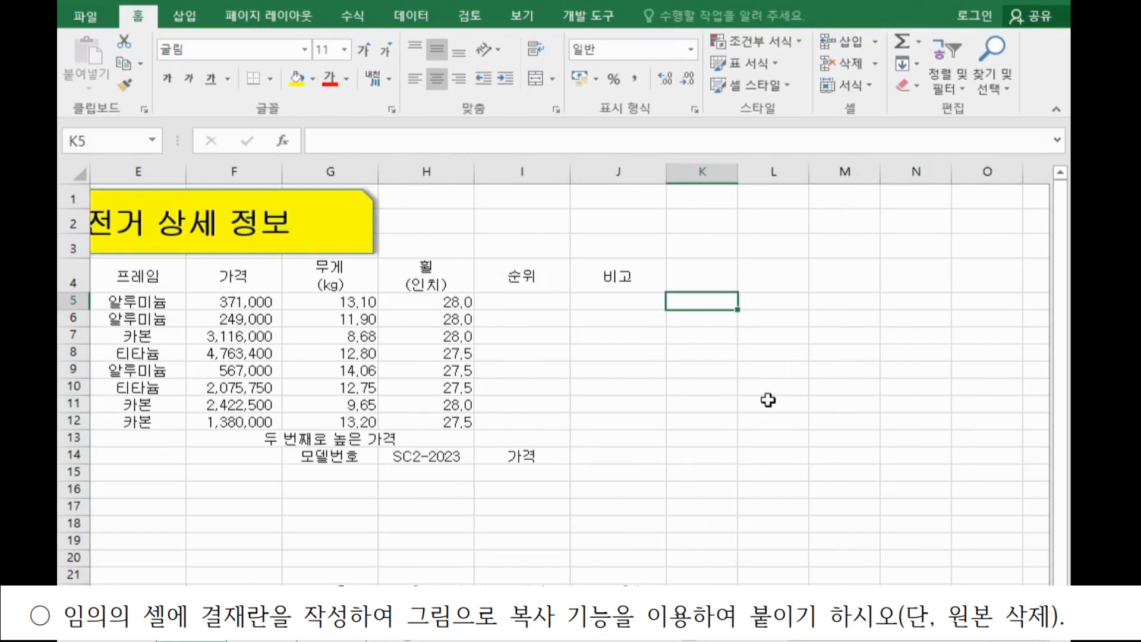
type("확인")
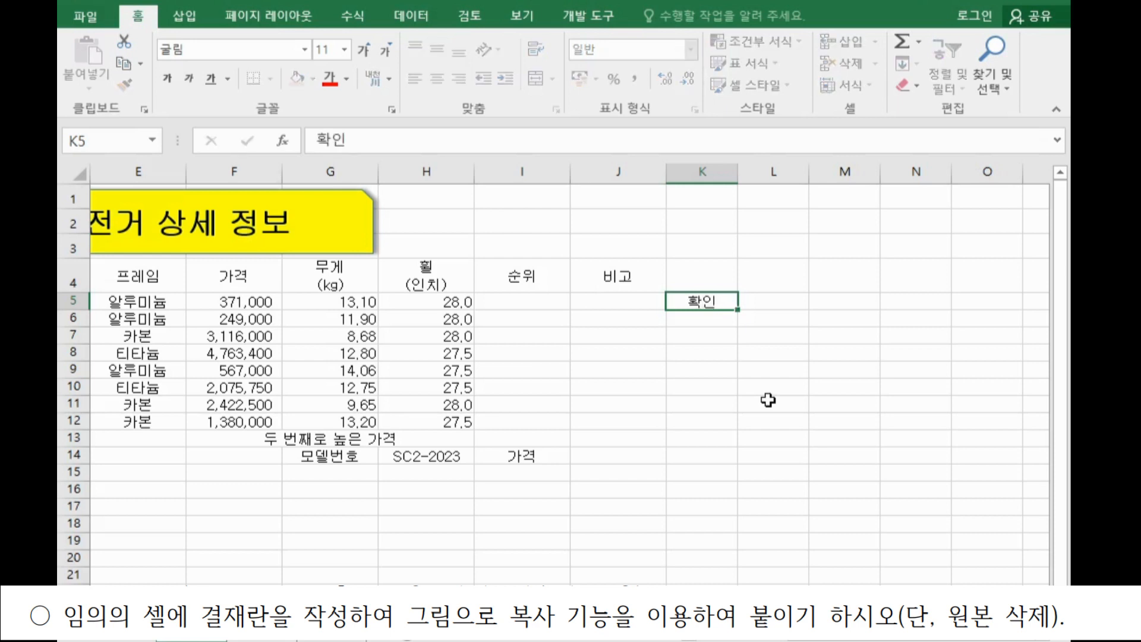
key("Tab")
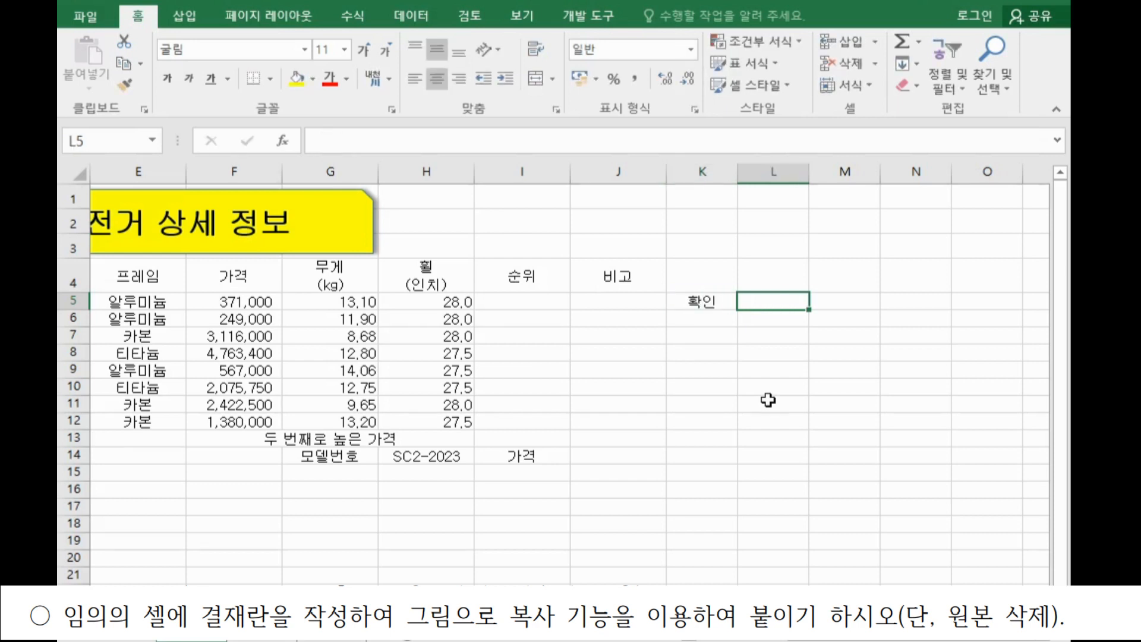
type("담당")
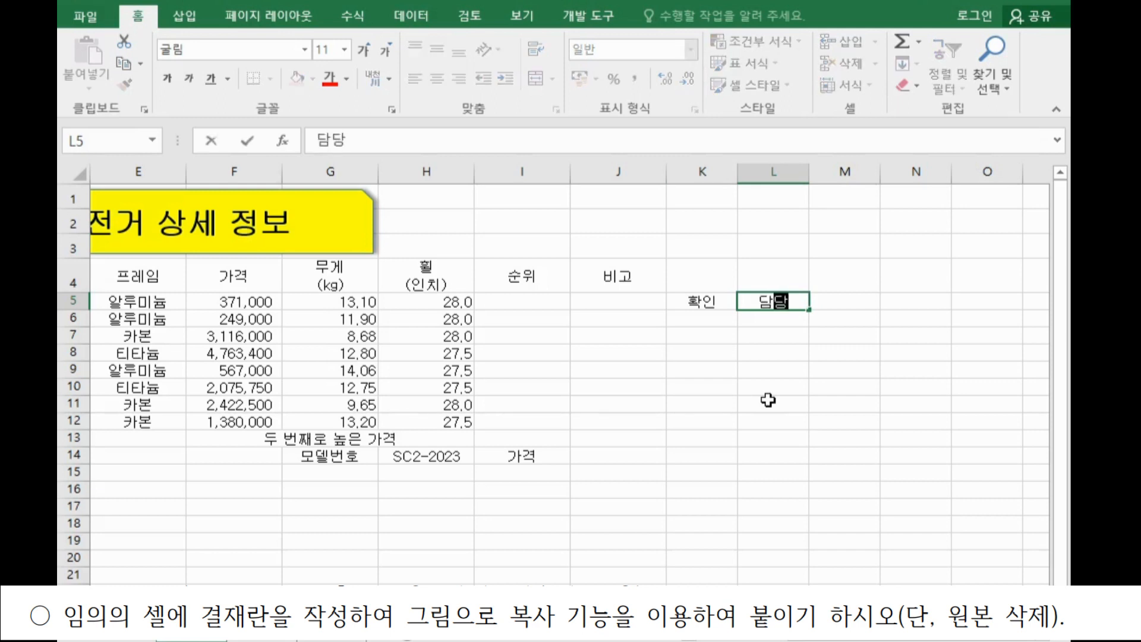
key("Tab")
type("선임")
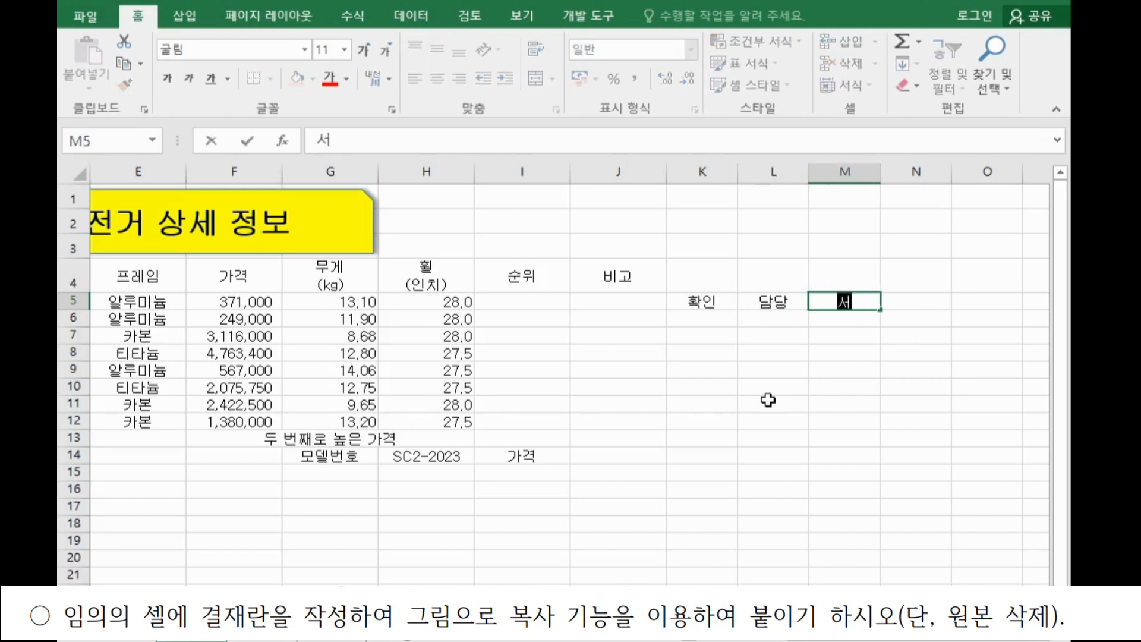
key("Tab")
type("책임")
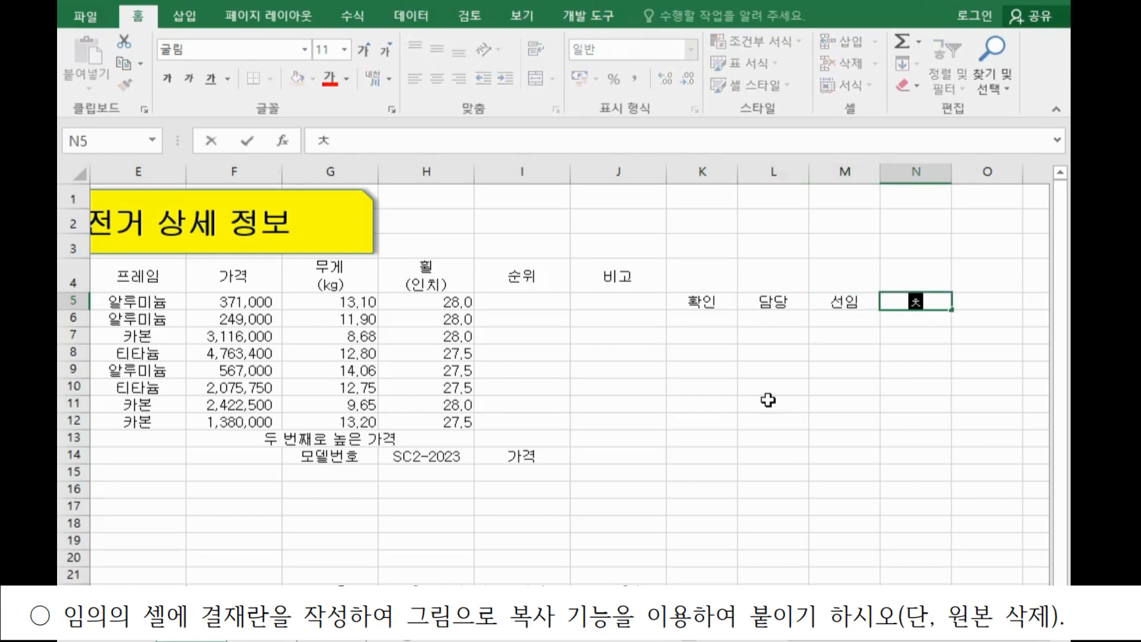
left_click(768, 400)
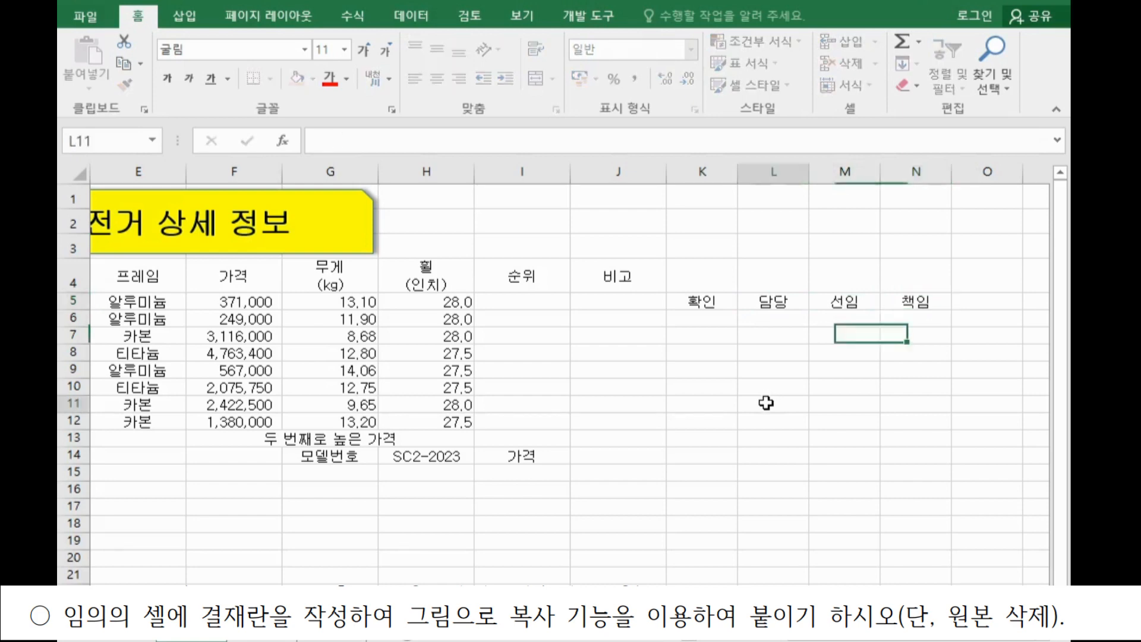
Step: Merge the approval box cells K5:K7, L6:L7, M6:M7 and N6:N7 into single cells
left_click(718, 302)
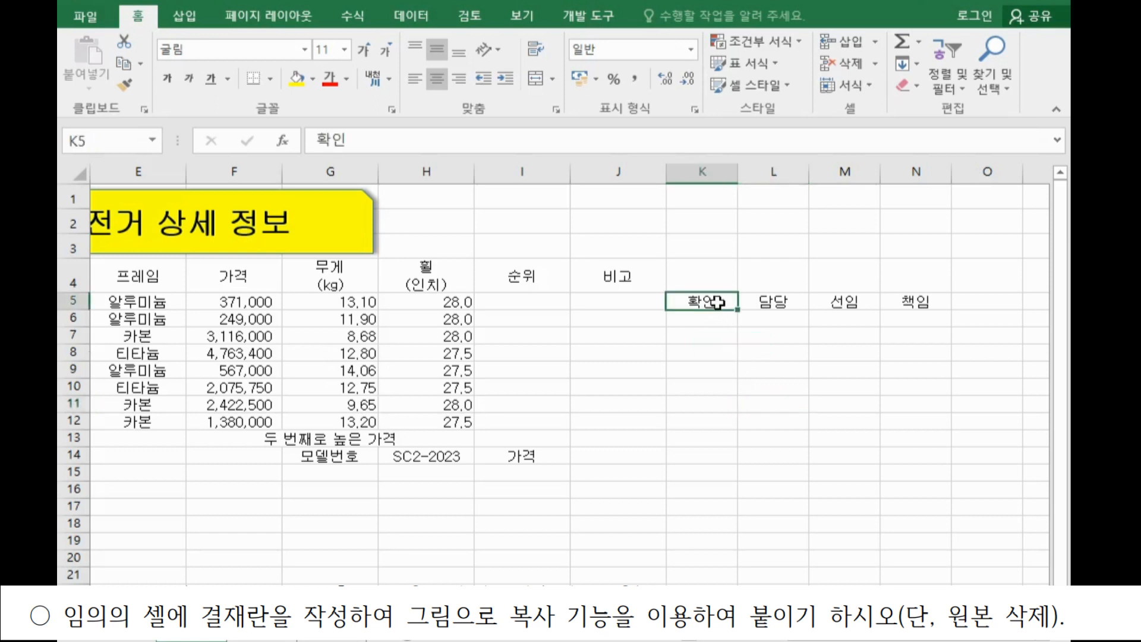
left_click_drag(718, 303, 718, 335)
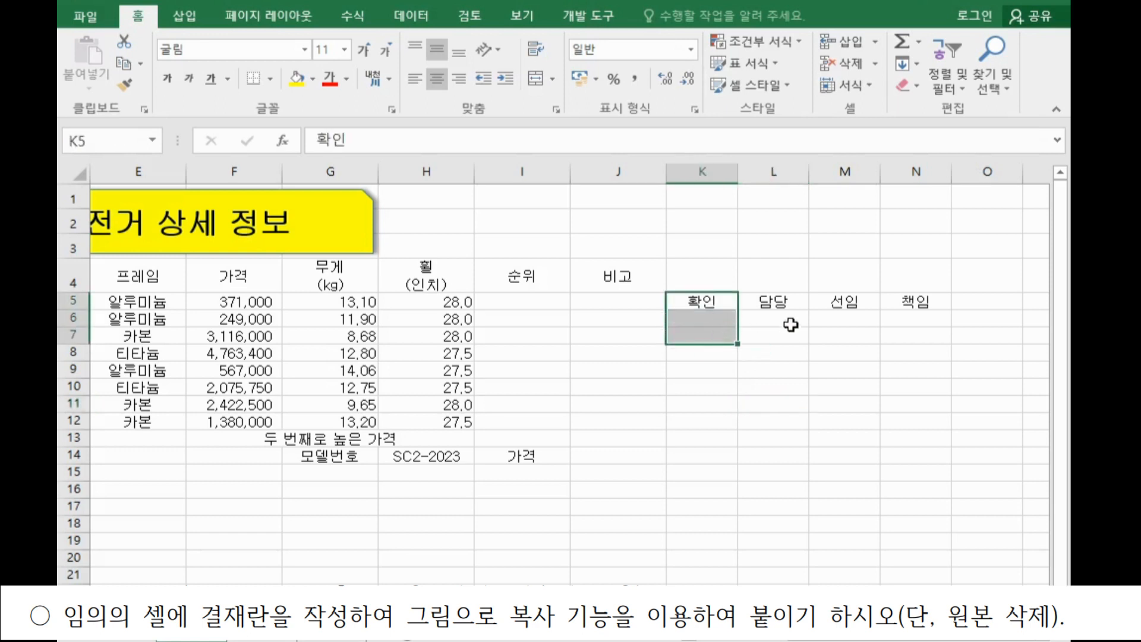
left_click_drag(791, 319, 898, 343, "ctrl")
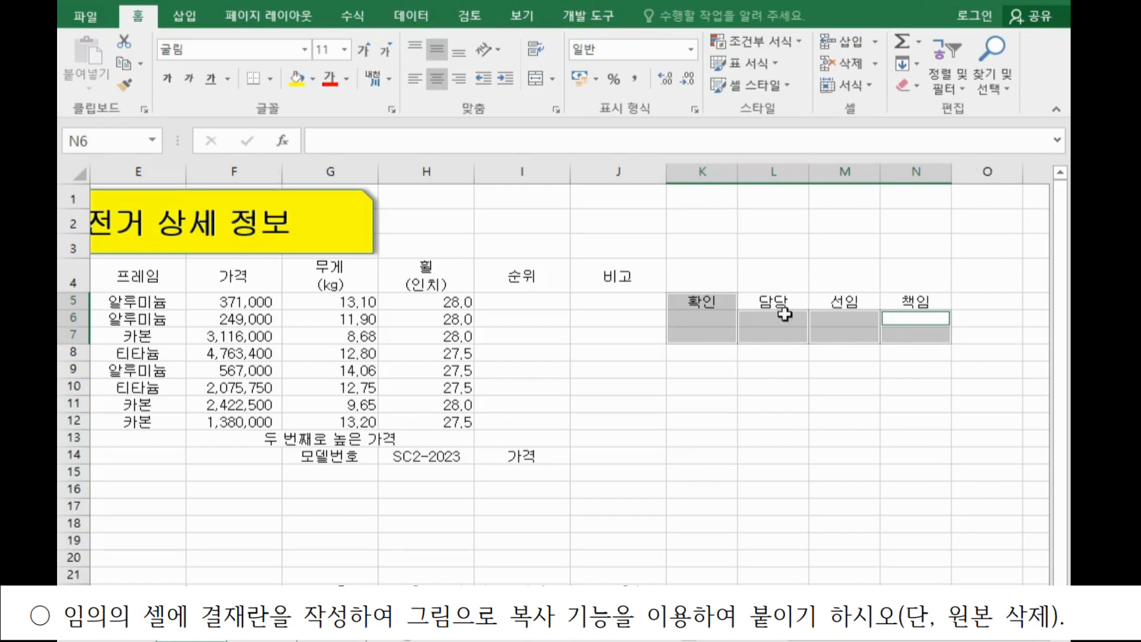
left_click(535, 80)
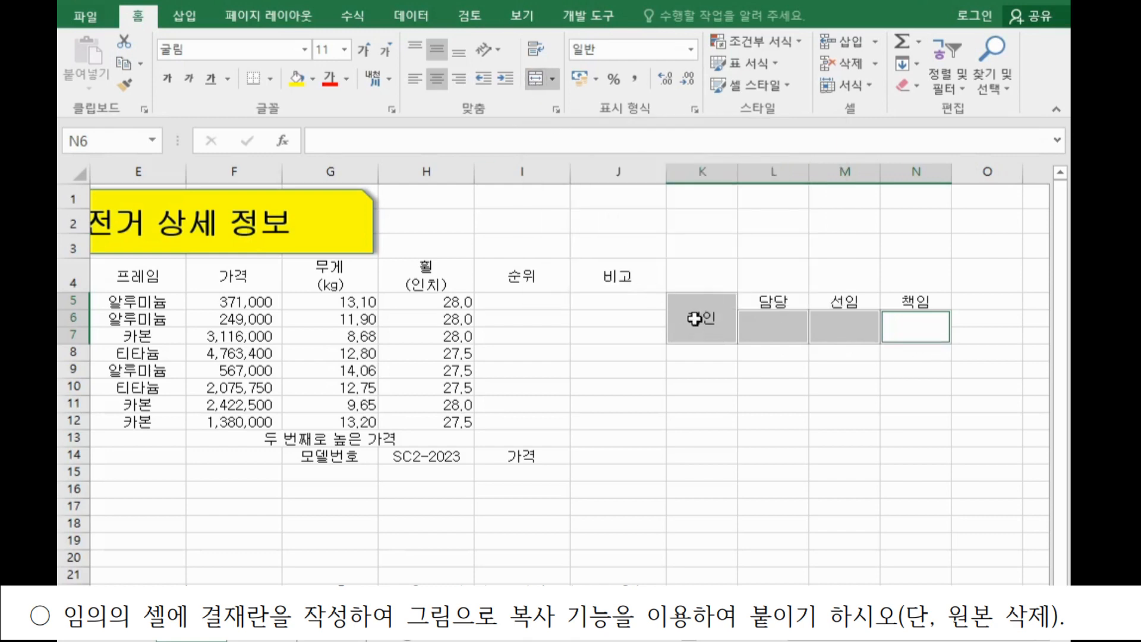
left_click(701, 319)
left_click(773, 328)
left_click(838, 328)
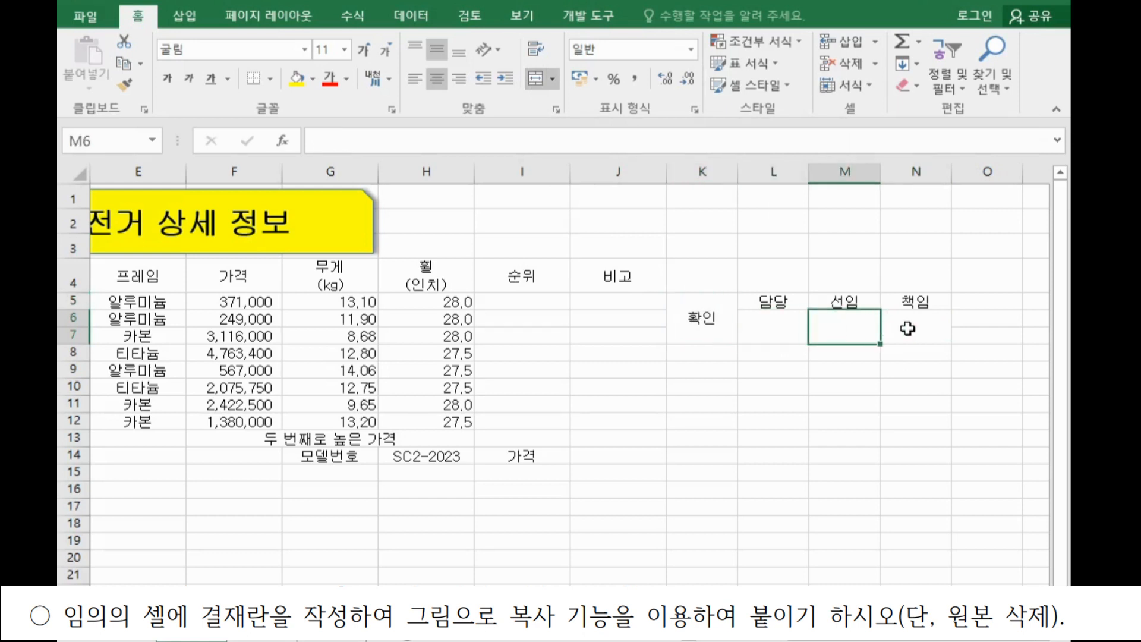
left_click(904, 327)
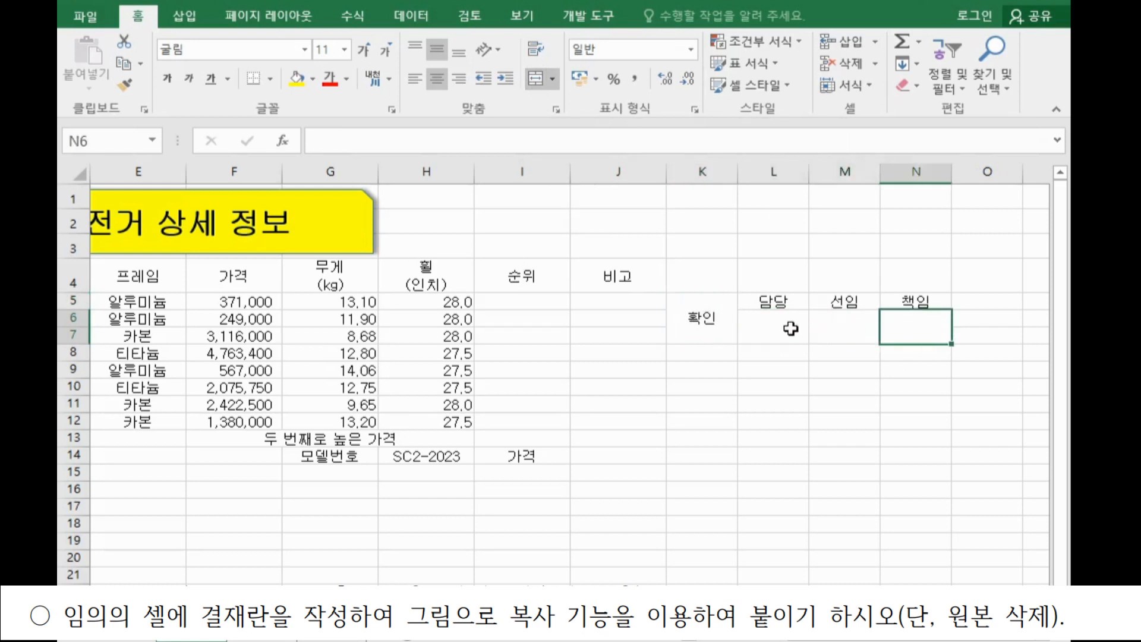
Step: Set the merged 확인 cell to vertical text (세로 쓰기) and narrow column K to about half its width
left_click(709, 322)
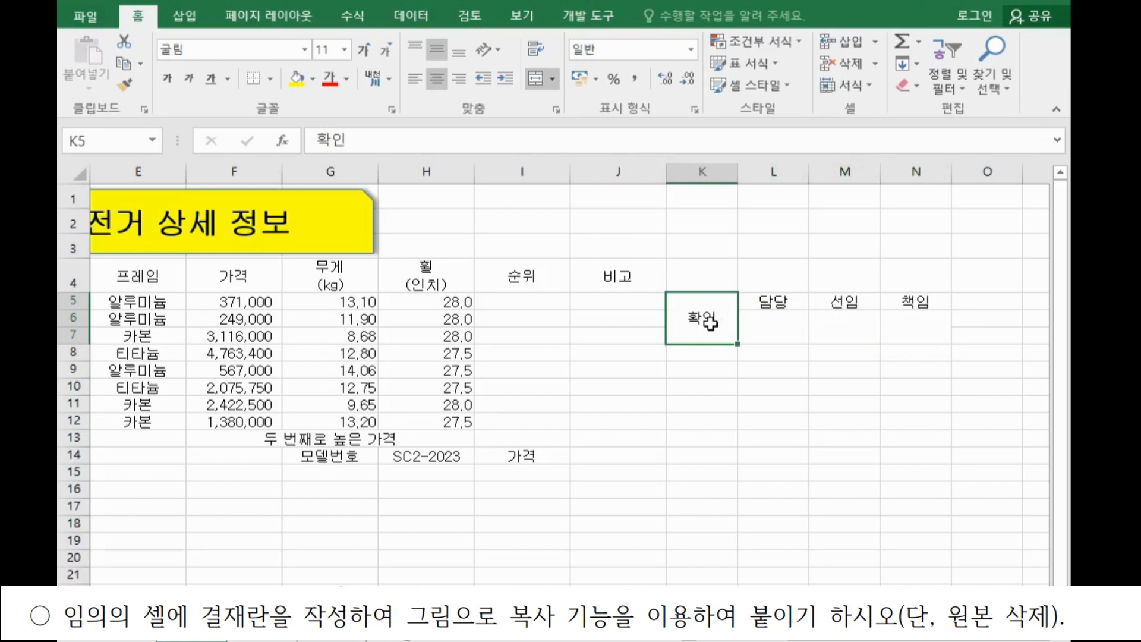
left_click(485, 52)
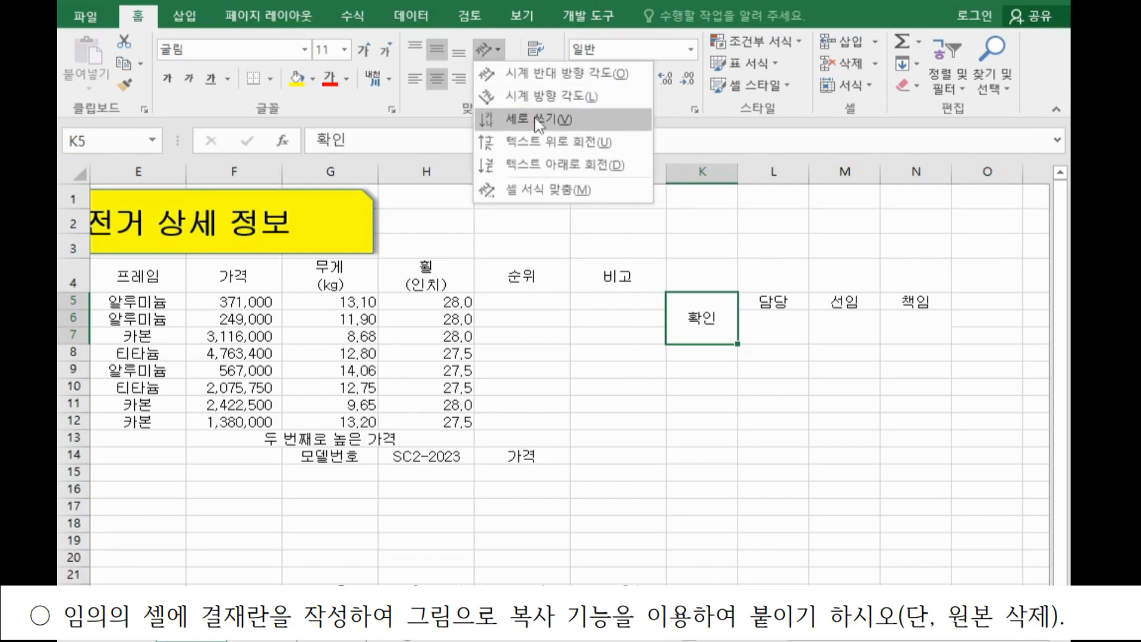
left_click(537, 123)
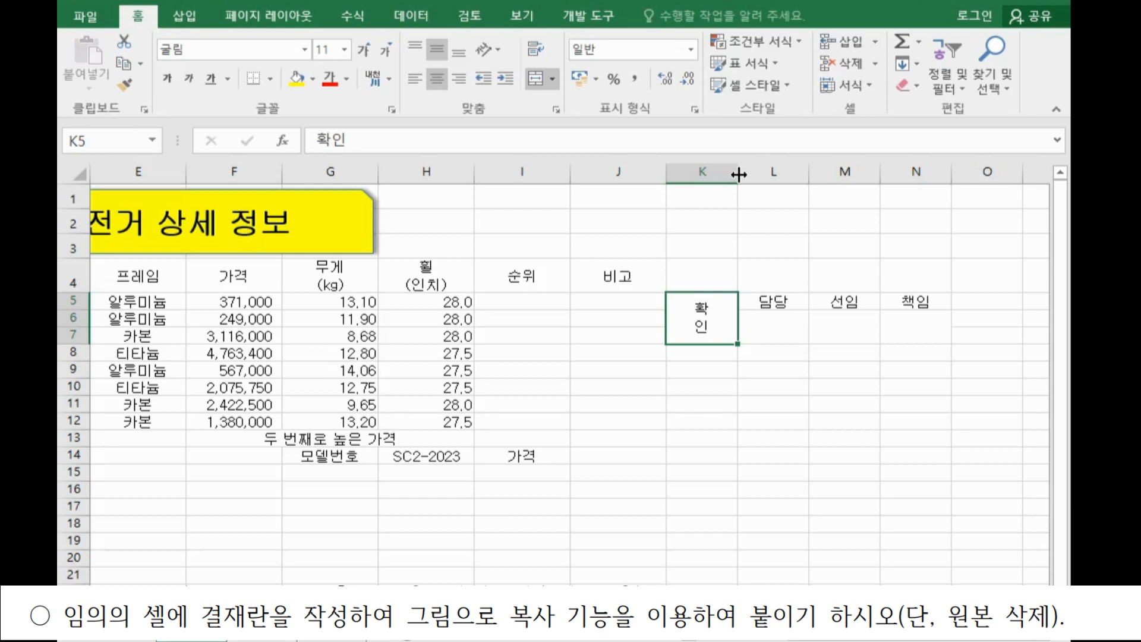
left_click_drag(739, 174, 702, 176)
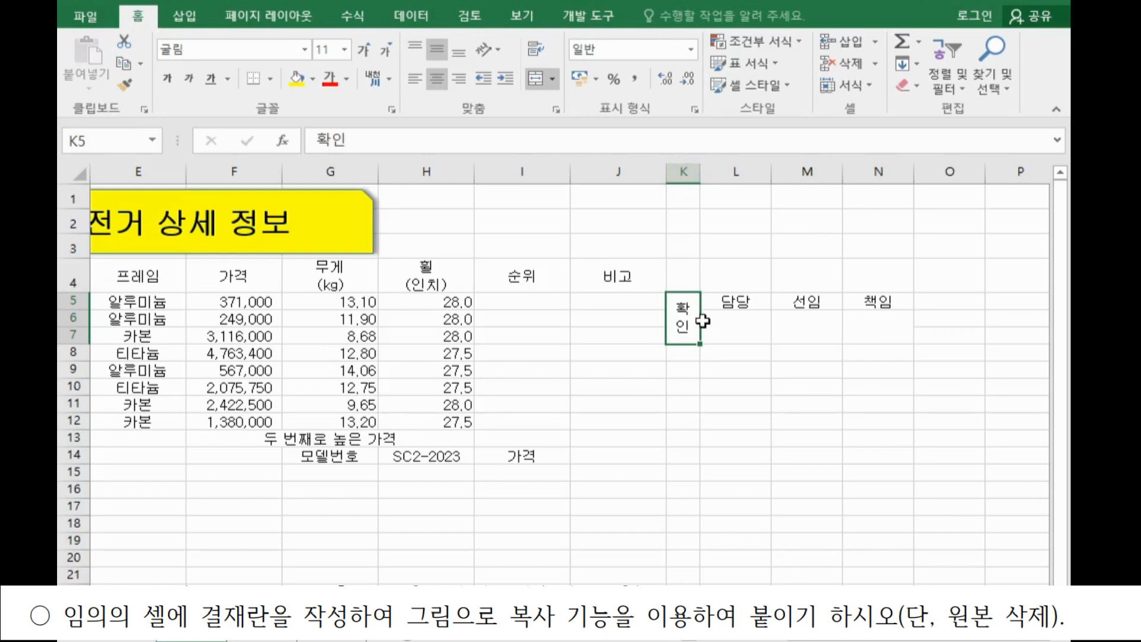
Step: Apply all borders (모든 테두리) to the approval box in K5:N7
left_click_drag(683, 316, 864, 310)
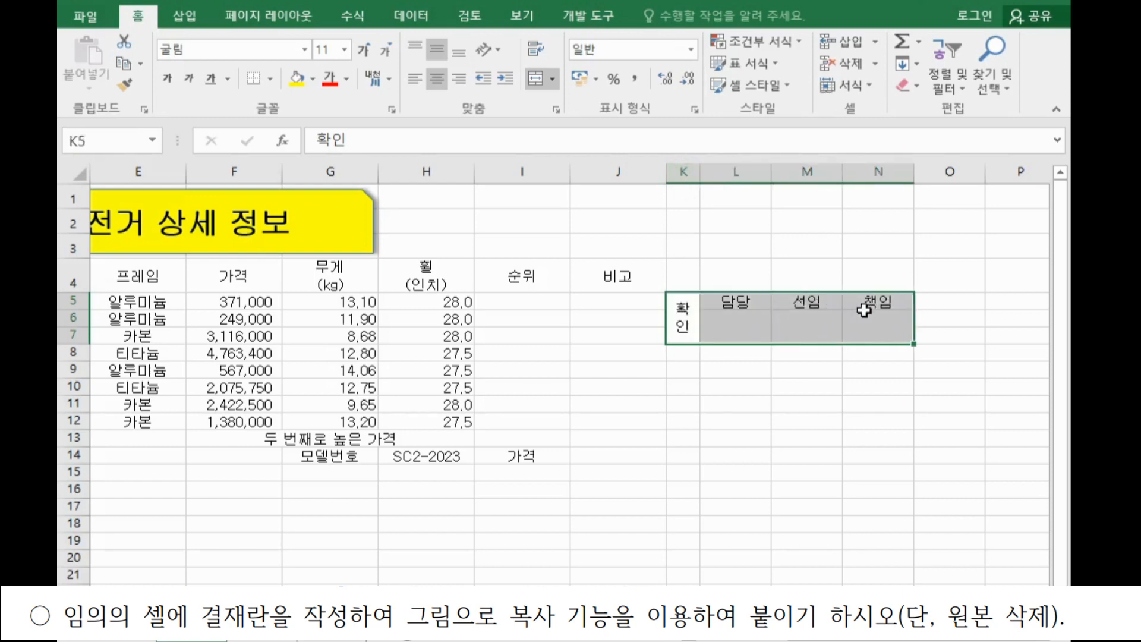
left_click(271, 79)
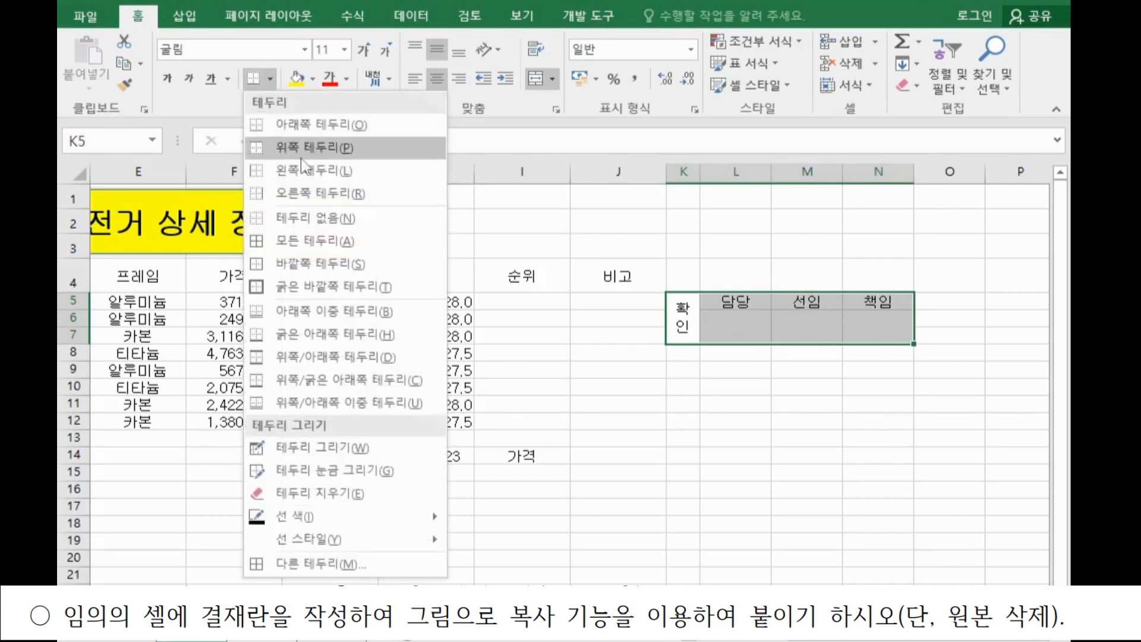
left_click(321, 242)
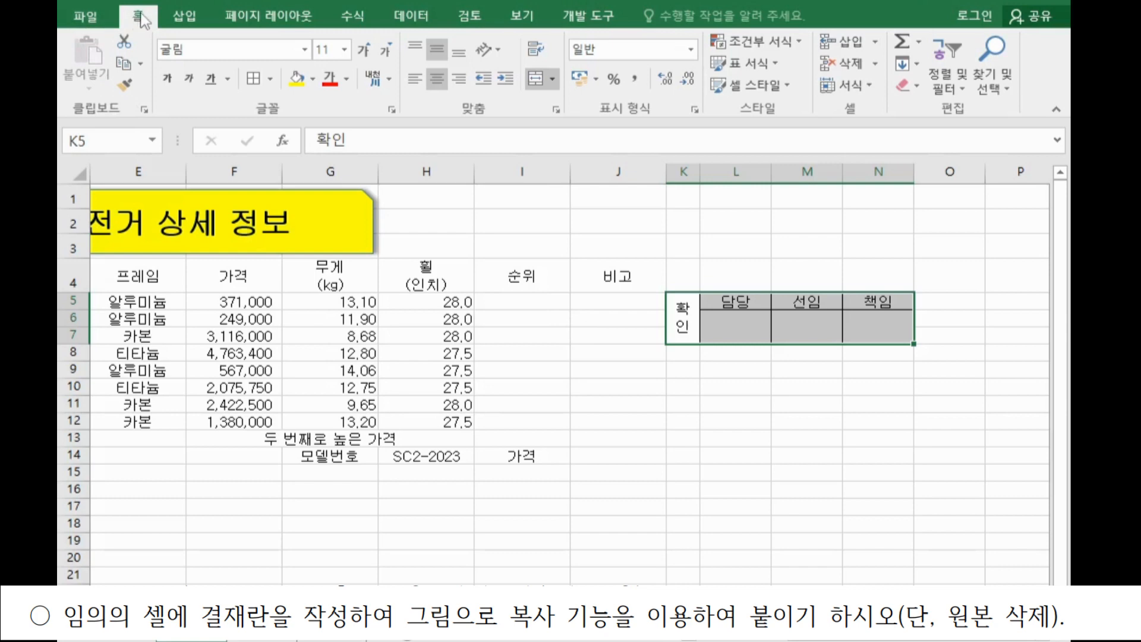
Step: Copy the approval box as a picture, as shown on screen in picture format, and paste it at cell H1
left_click(141, 64)
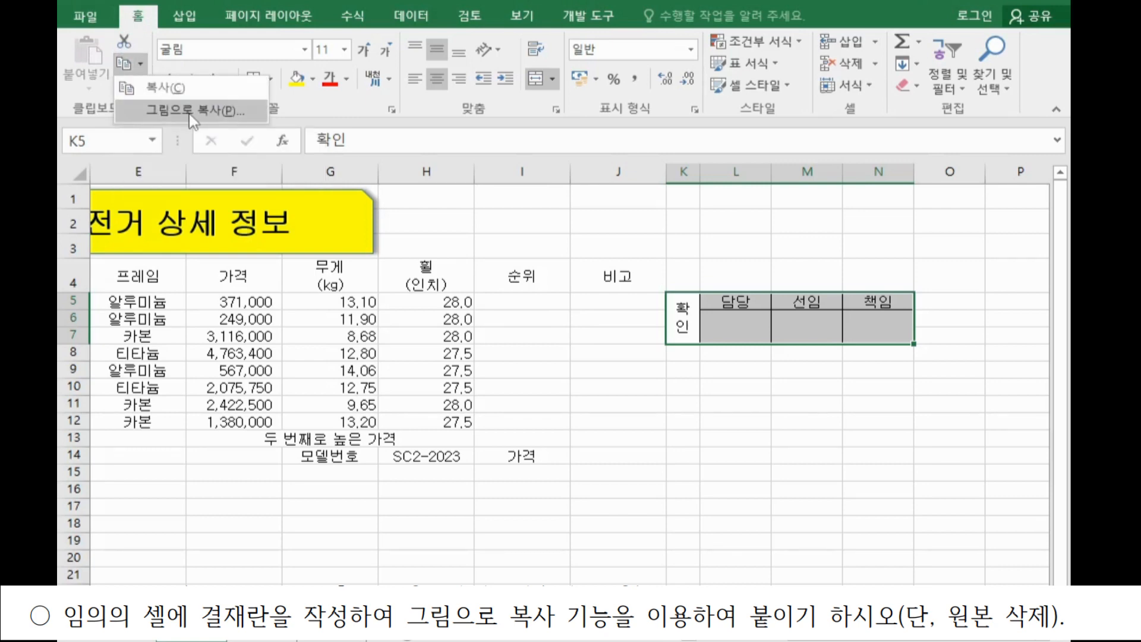
left_click(189, 115)
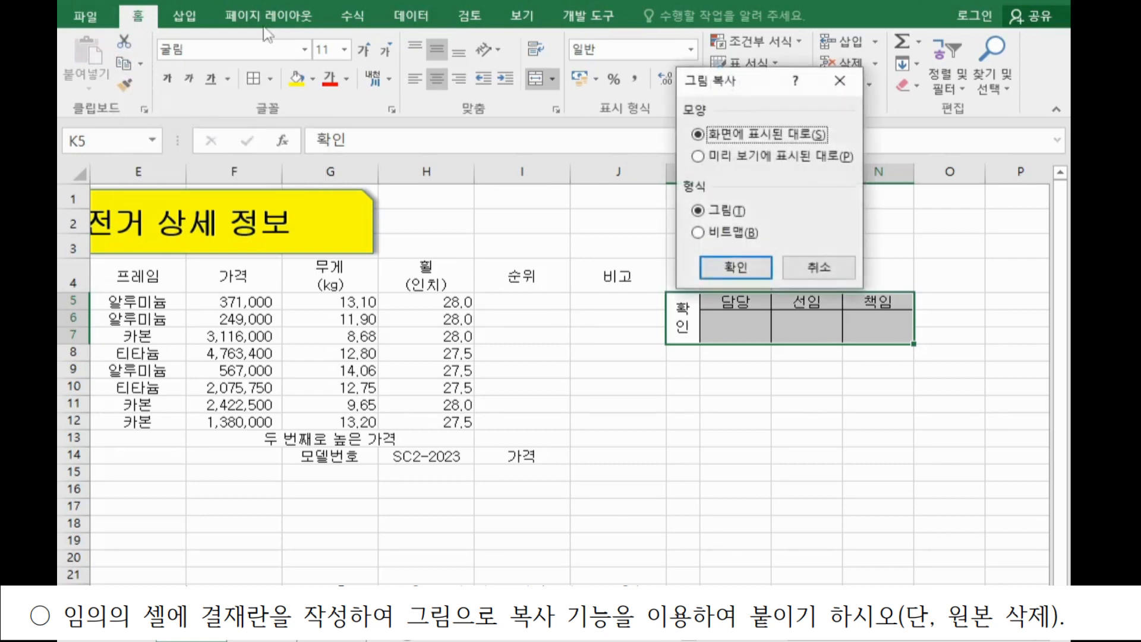
left_click(768, 277)
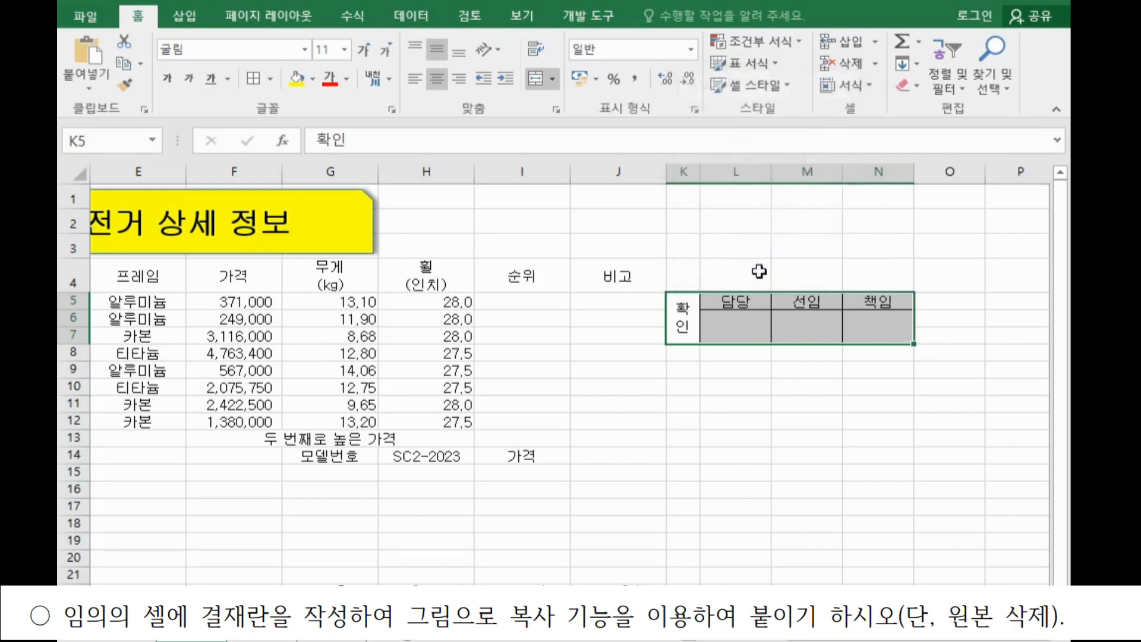
left_click(417, 196)
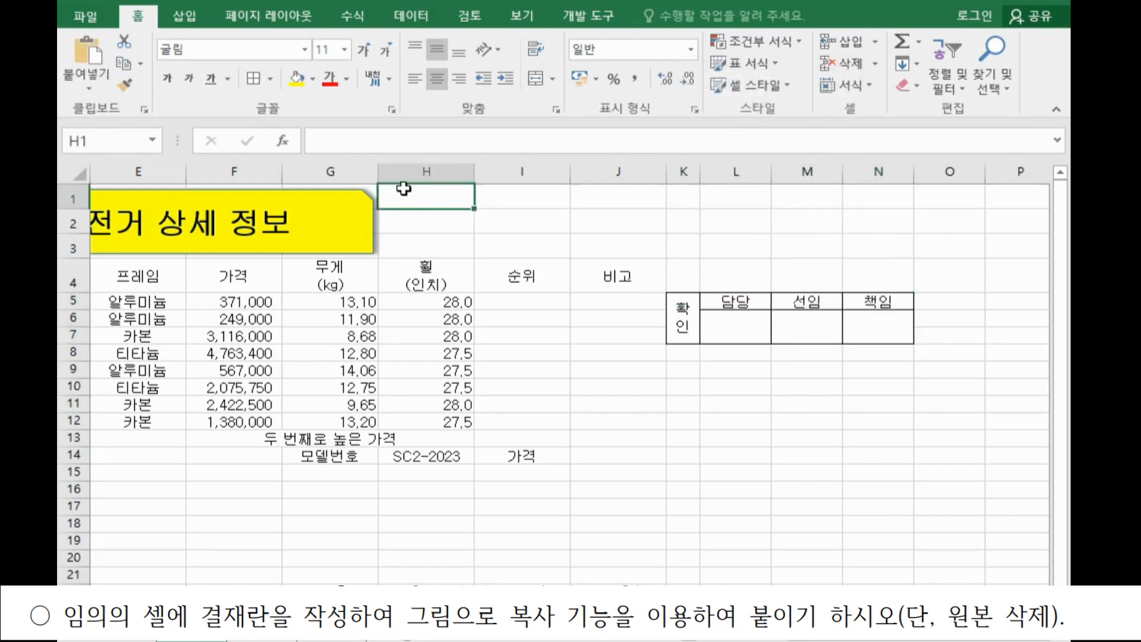
left_click(89, 55)
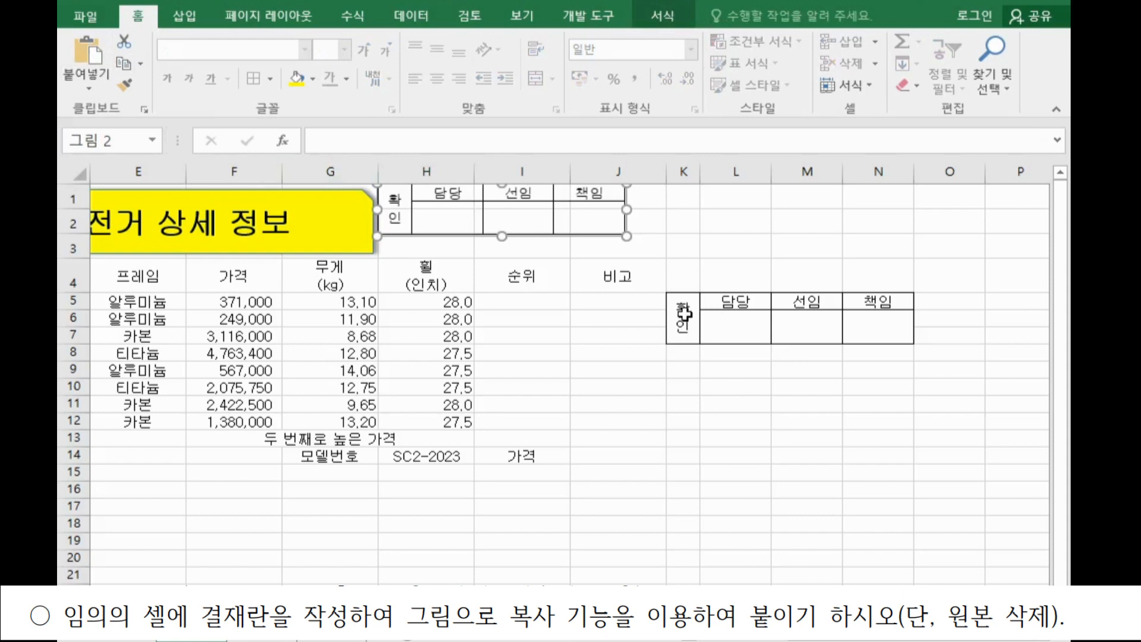
Step: Delete columns K to N containing the original approval box
left_click_drag(688, 315, 910, 327)
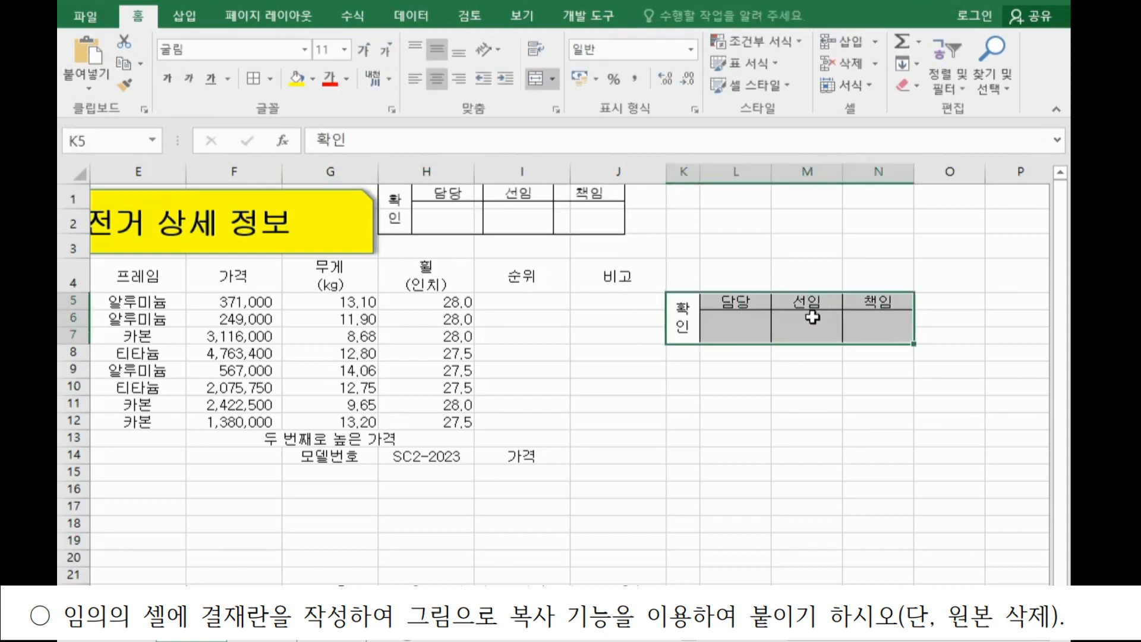
left_click(689, 311)
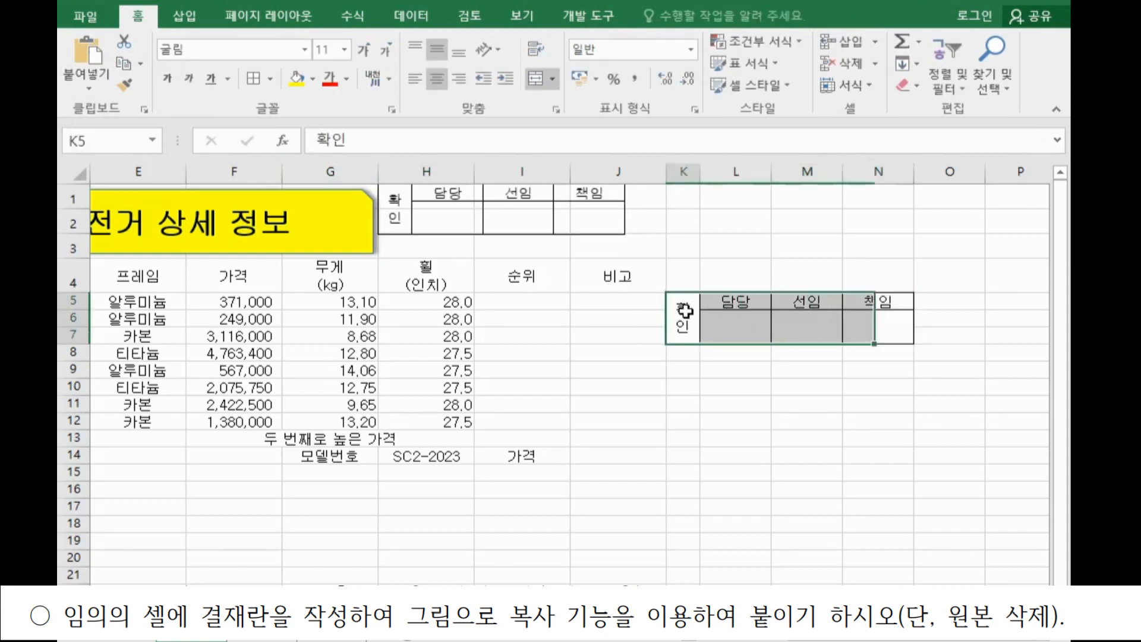
left_click_drag(683, 171, 863, 189)
right_click(776, 232)
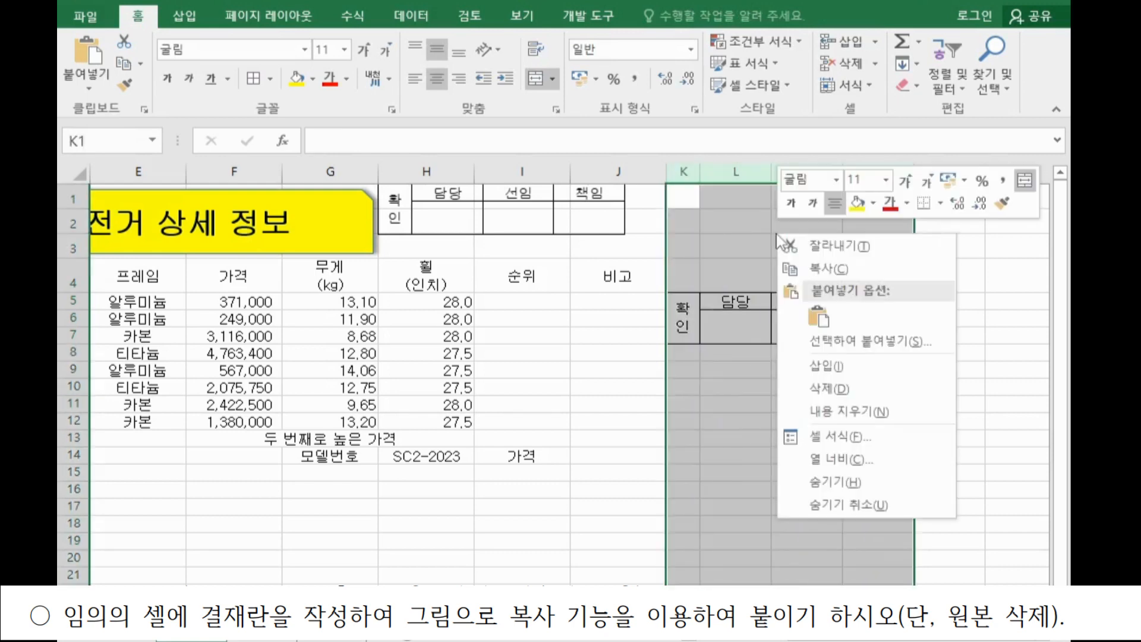
left_click(864, 389)
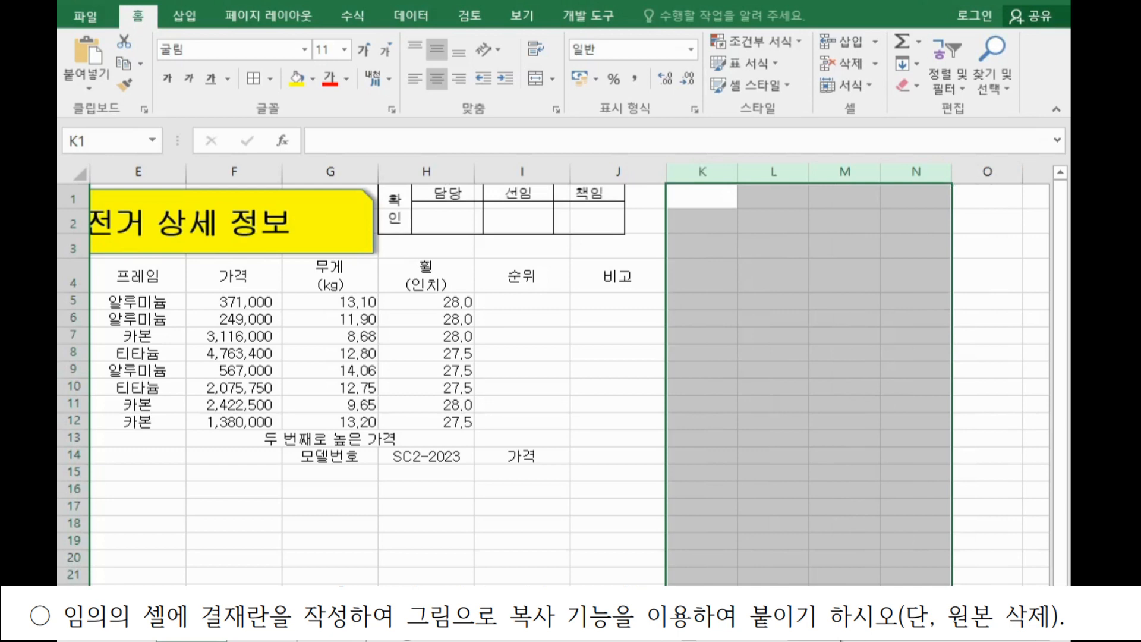
scroll(570, 356, "left", 2)
left_click(686, 420)
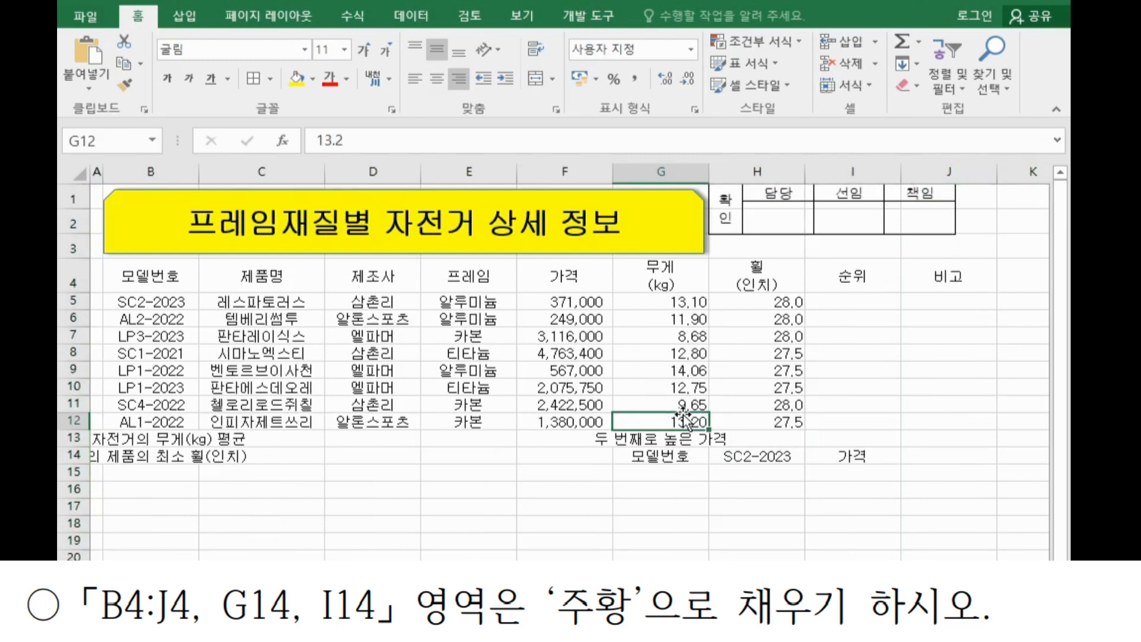
Step: Fill the header range B4:J4 and cells G14 and I14 with the standard color 주황
left_click_drag(165, 267, 914, 274)
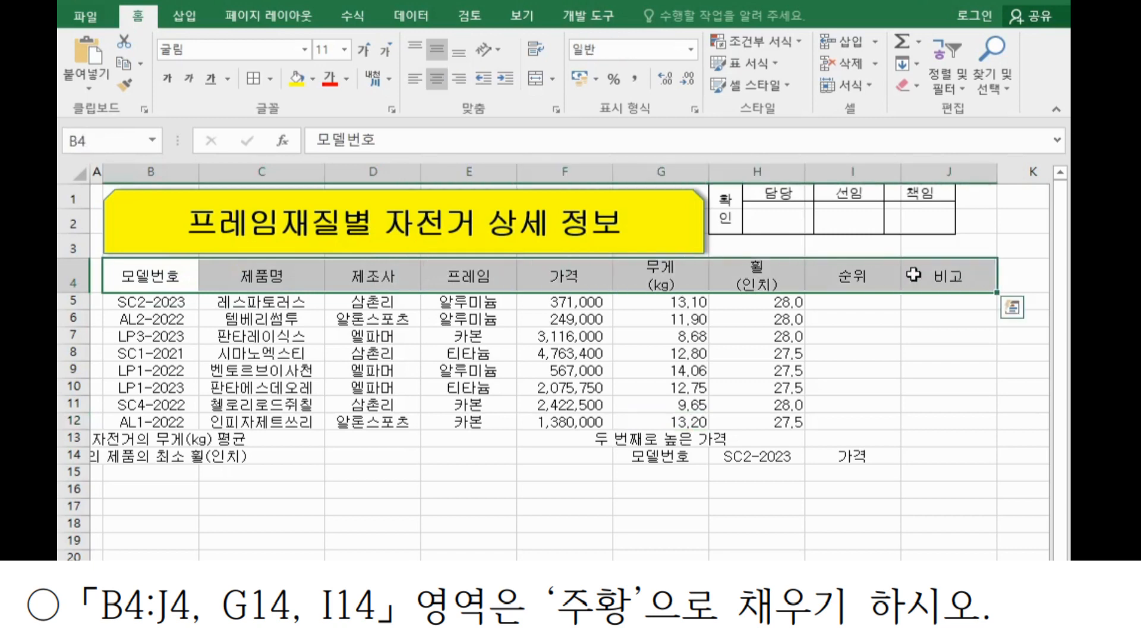
left_click(313, 84)
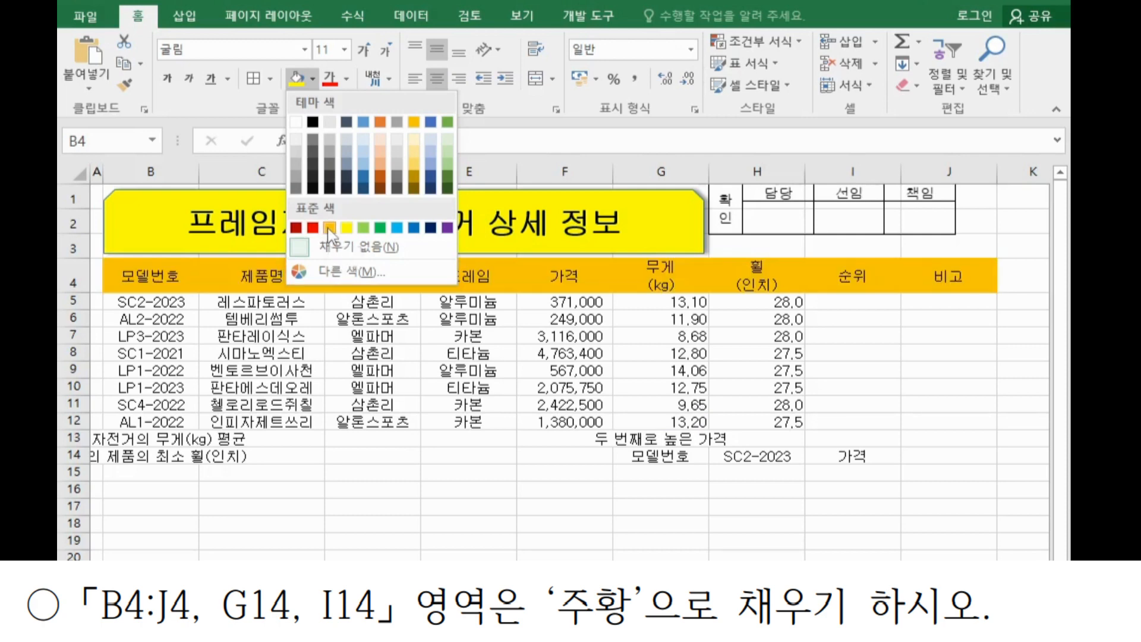
left_click(330, 228)
left_click(657, 455)
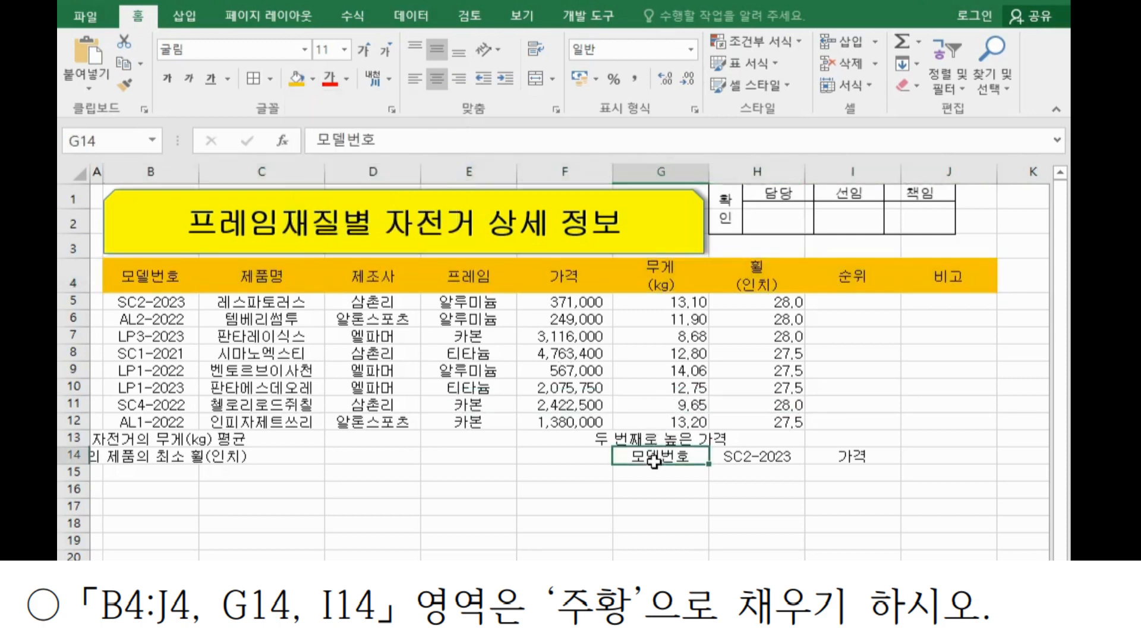
left_click(297, 78)
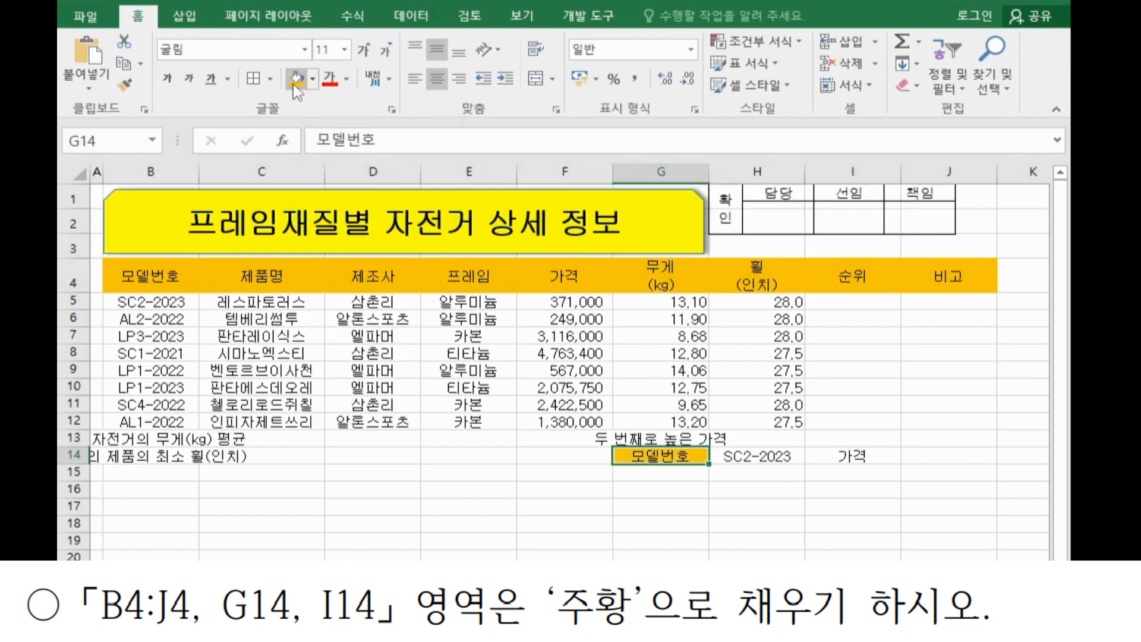
left_click(857, 457)
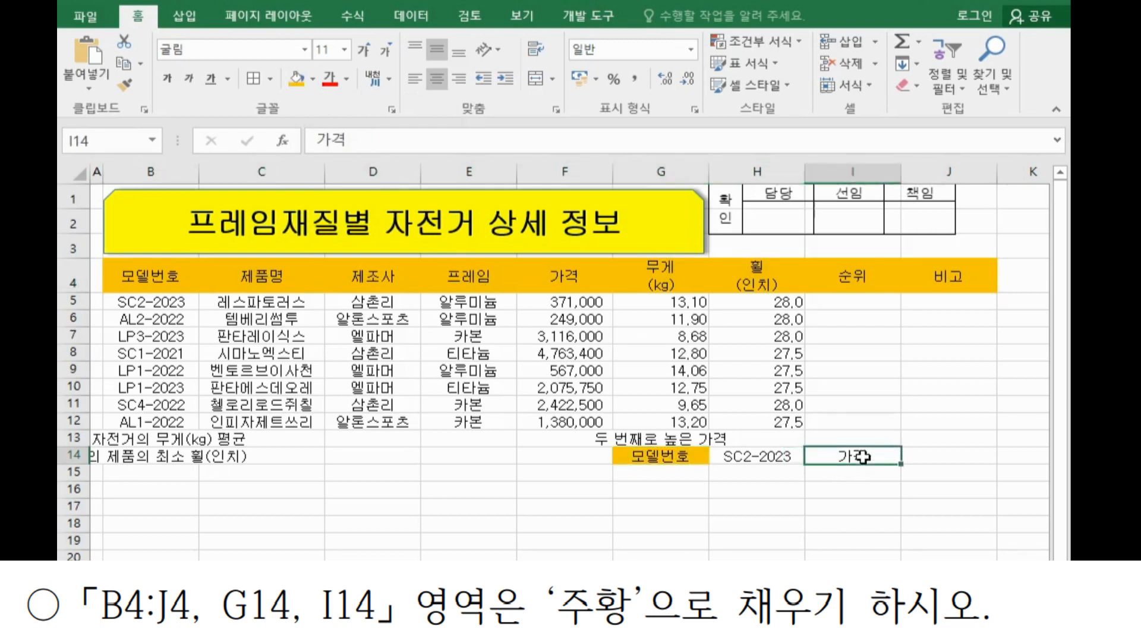
left_click(297, 78)
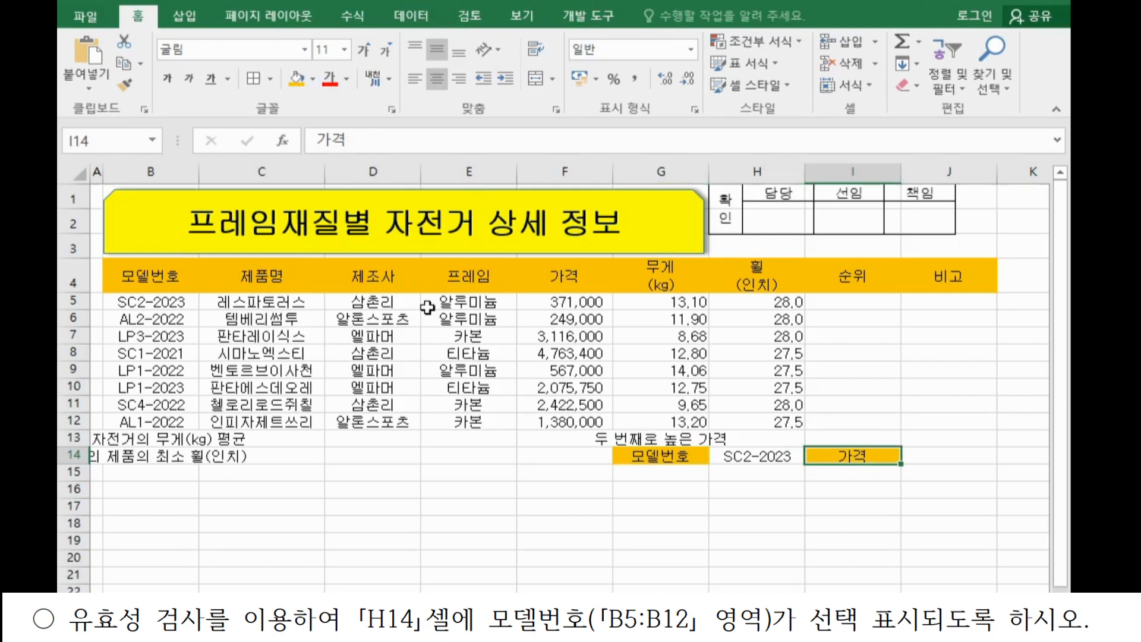
Step: Add list (목록) data validation to cell H14 with the model numbers in B5:B12 as the source
left_click(746, 459)
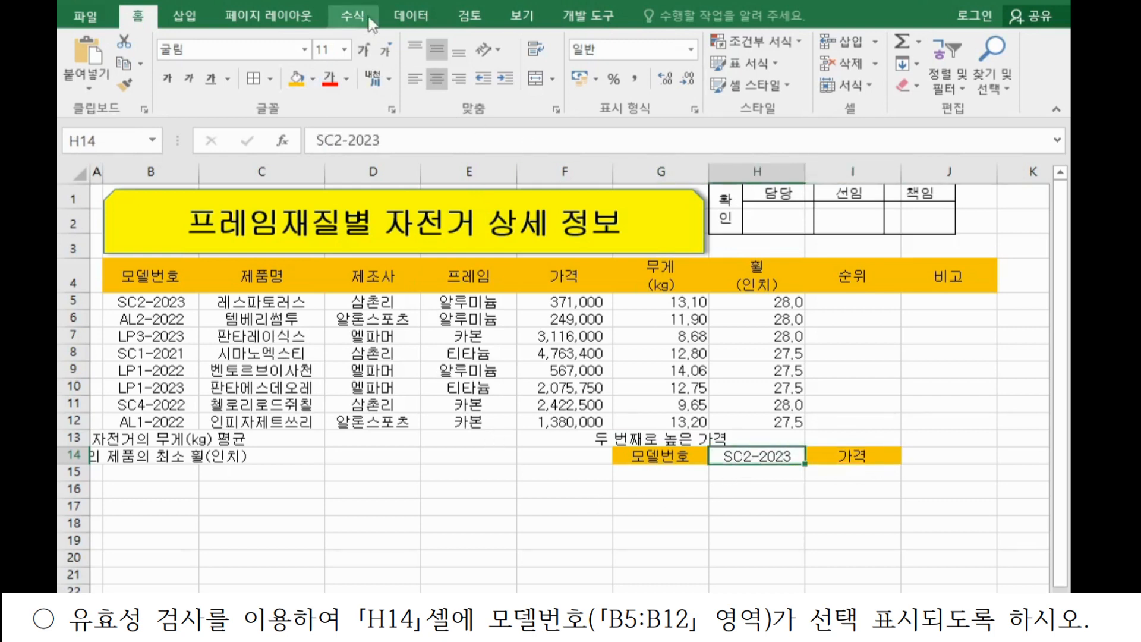
left_click(402, 19)
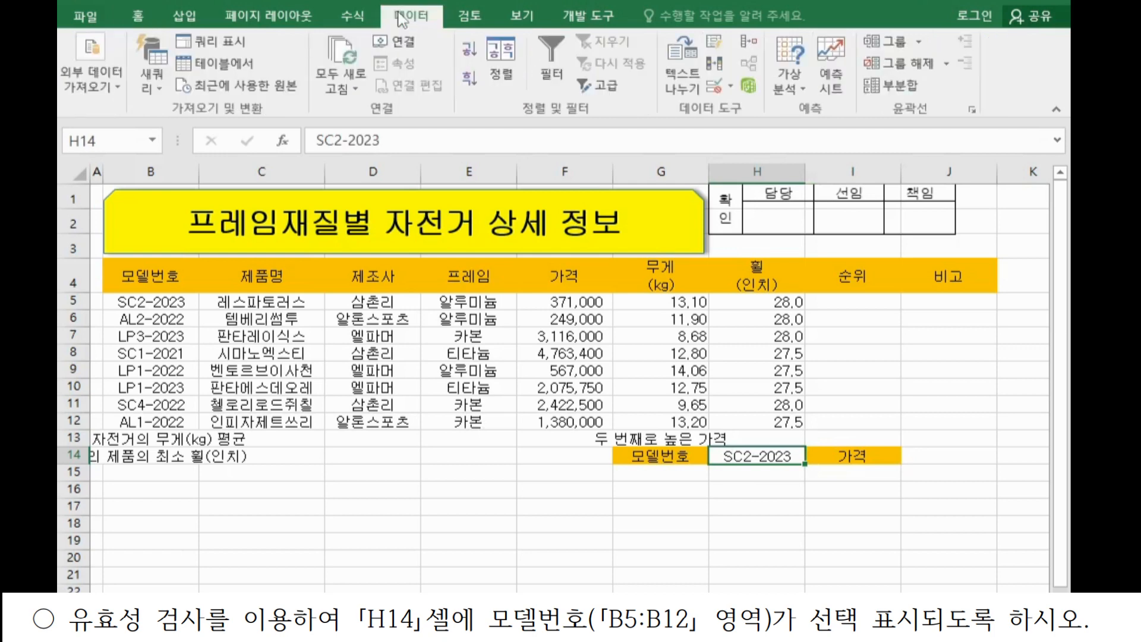
left_click(715, 89)
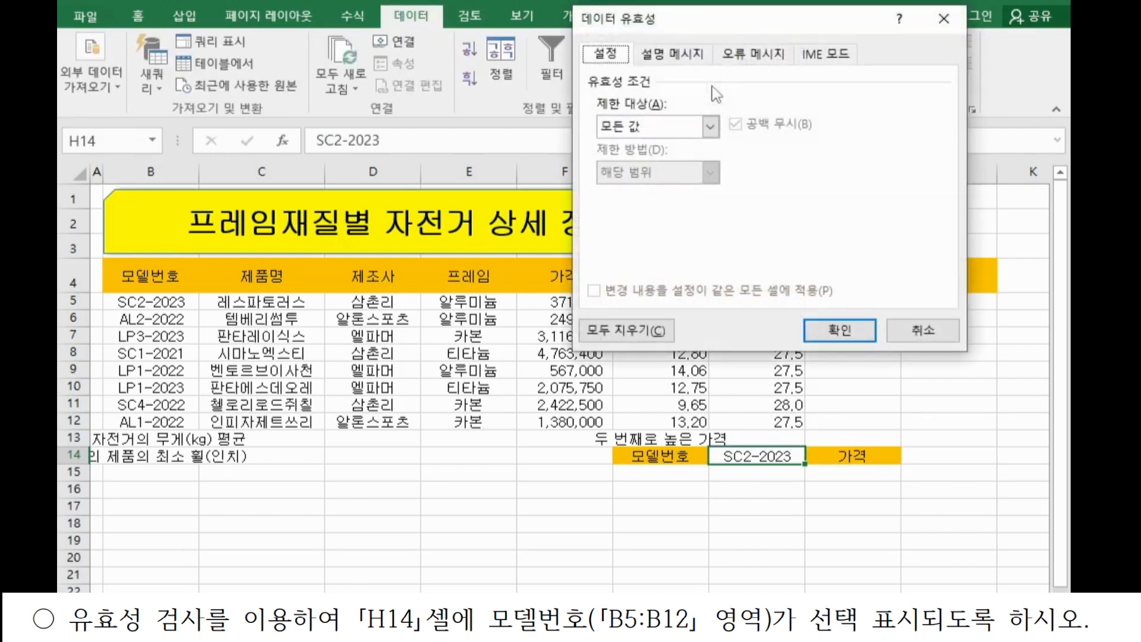
left_click(699, 131)
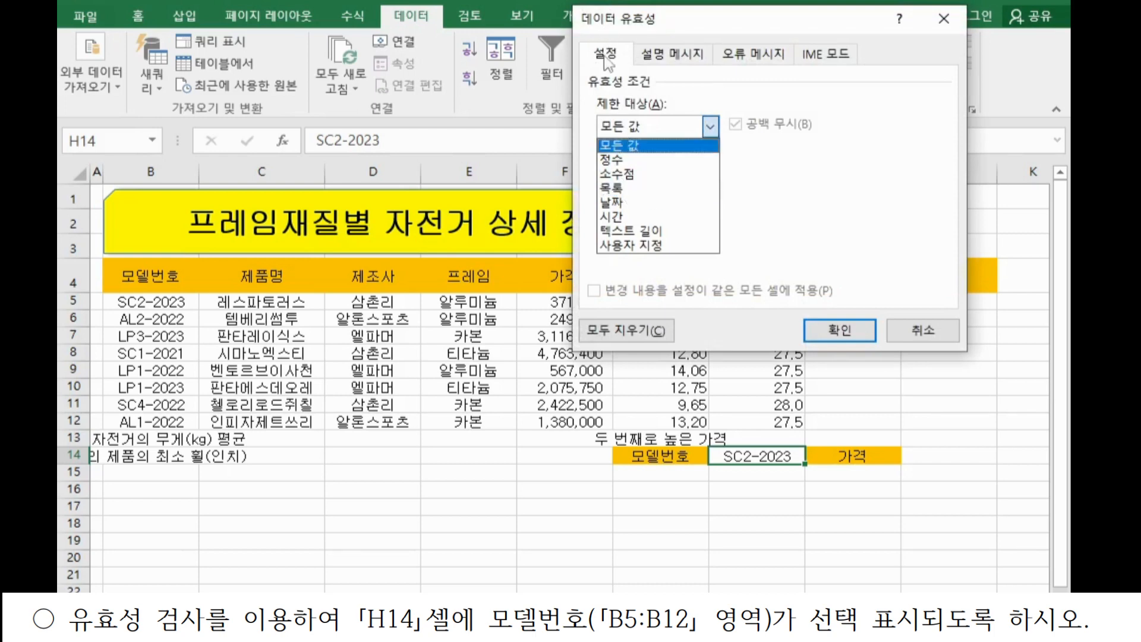
left_click(618, 189)
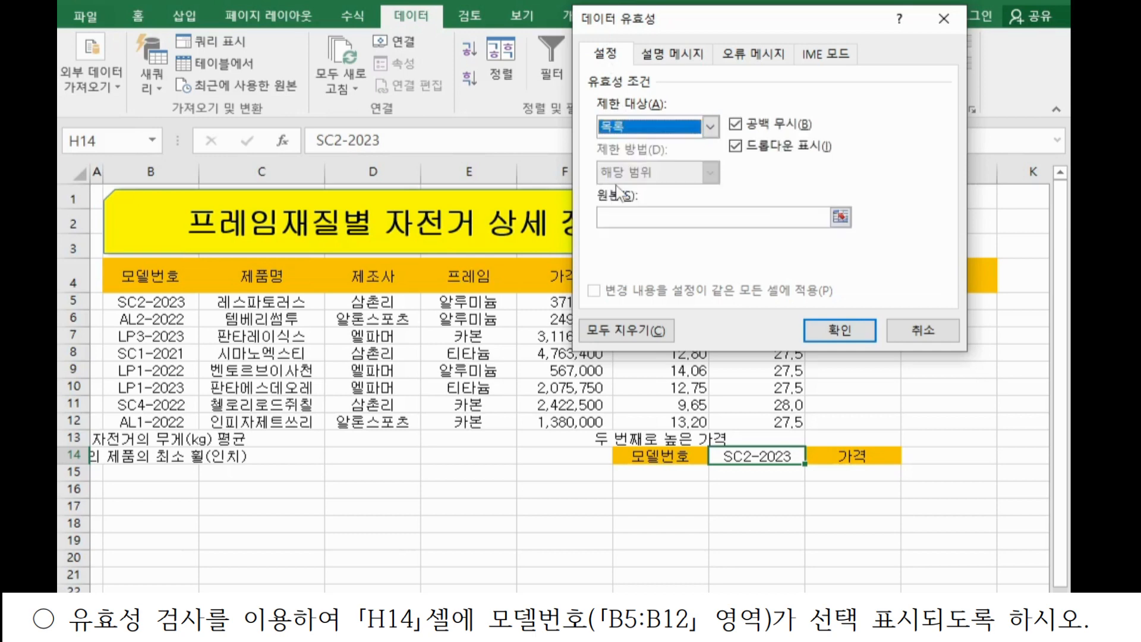
left_click(635, 217)
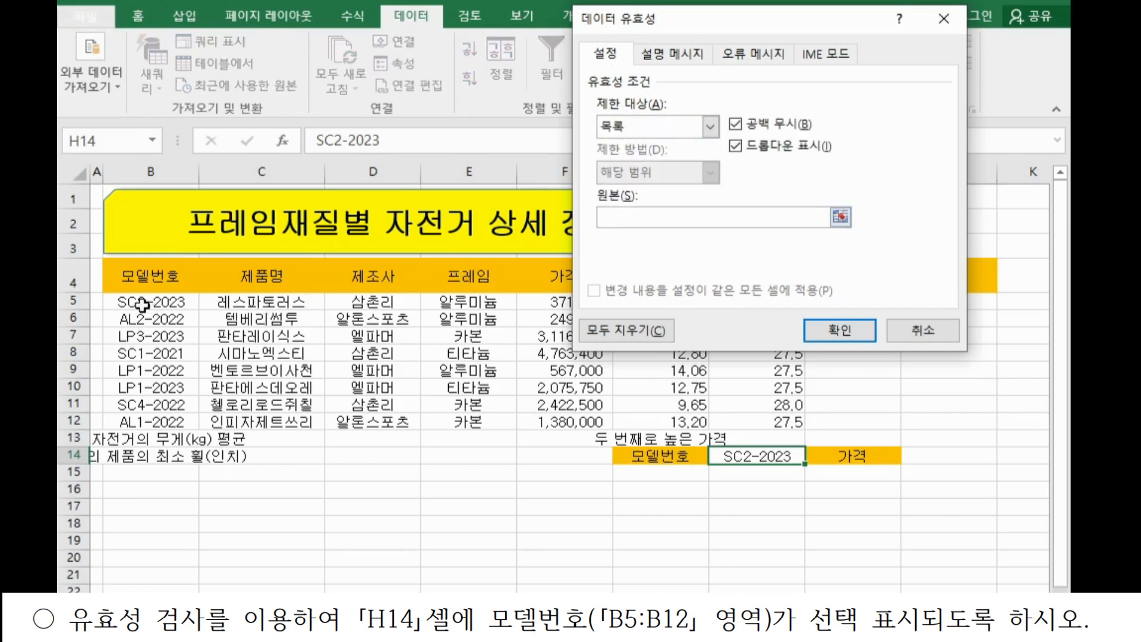
left_click_drag(145, 305, 143, 426)
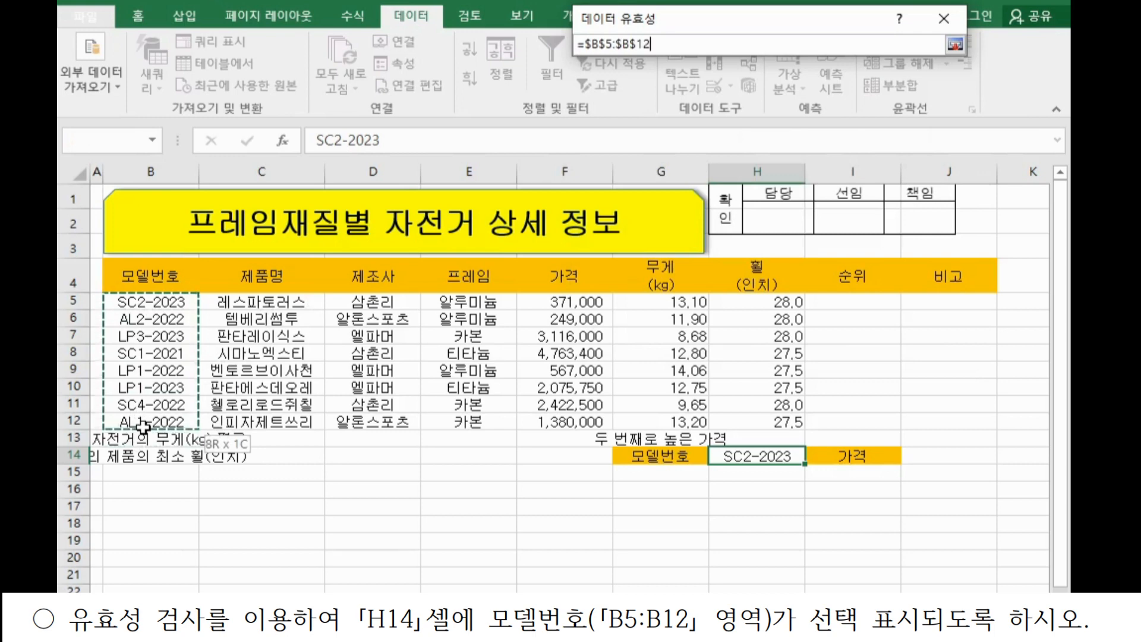
left_click_drag(143, 427, 143, 428)
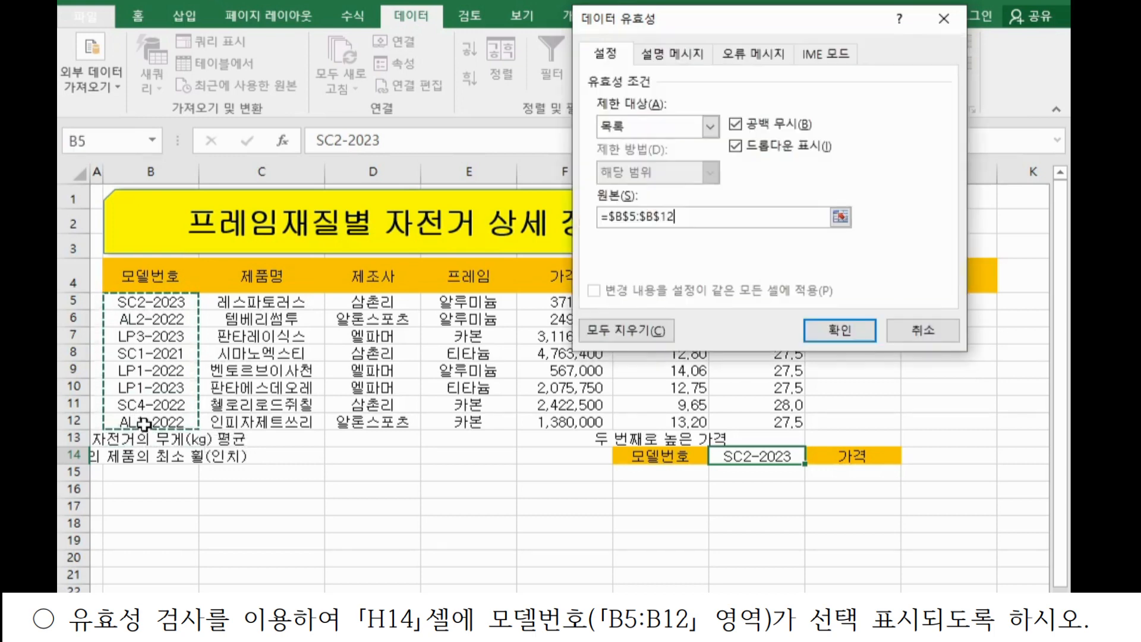
left_click(854, 328)
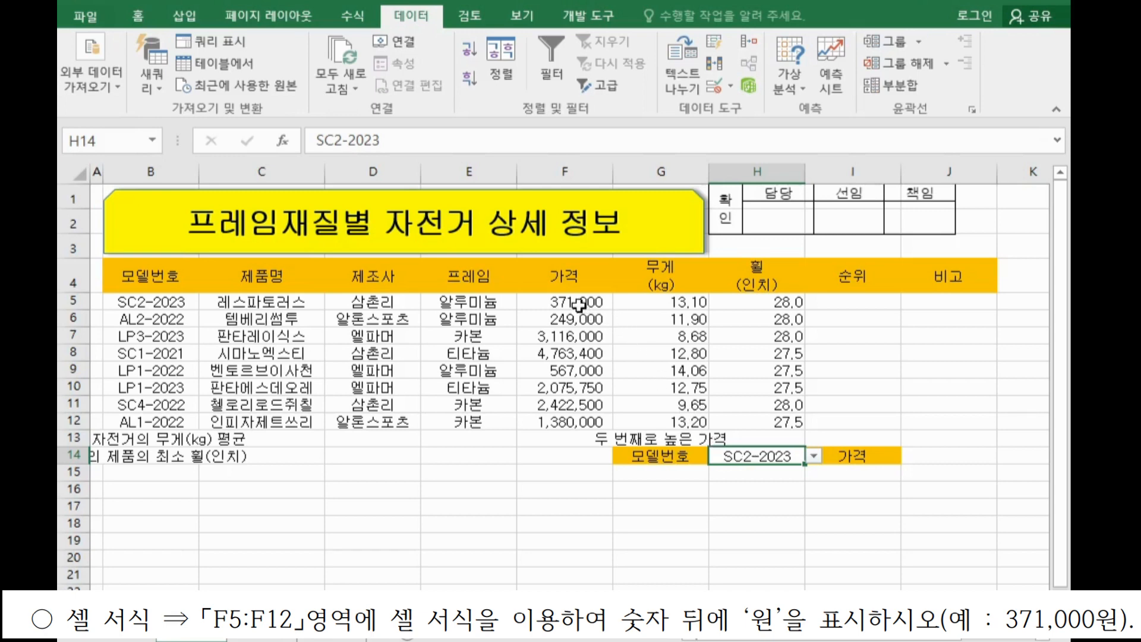
Step: Apply the custom number format #,##0원 to the prices in F5:F12
left_click(579, 304)
left_click_drag(579, 304, 577, 421)
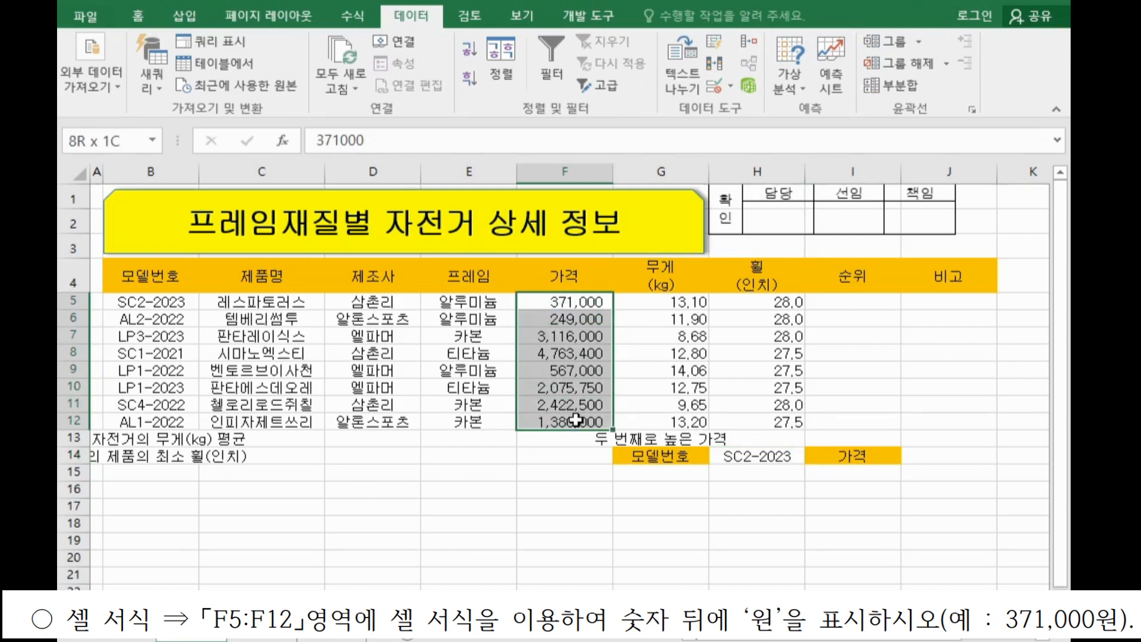
left_click_drag(576, 420, 577, 421)
key("ctrl+1")
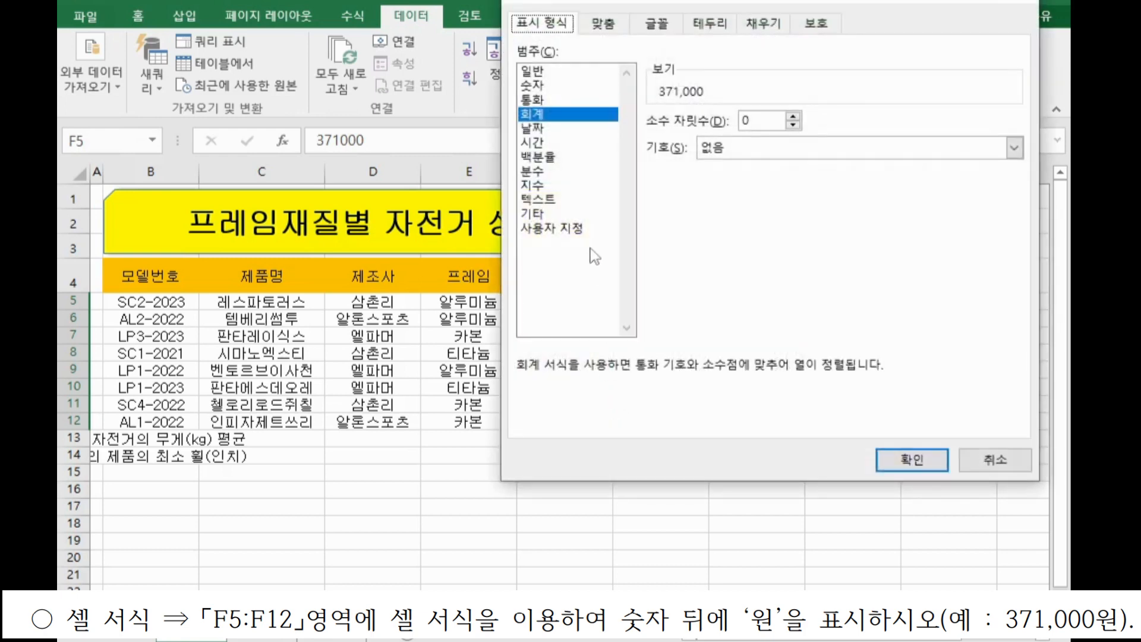
left_click(586, 230)
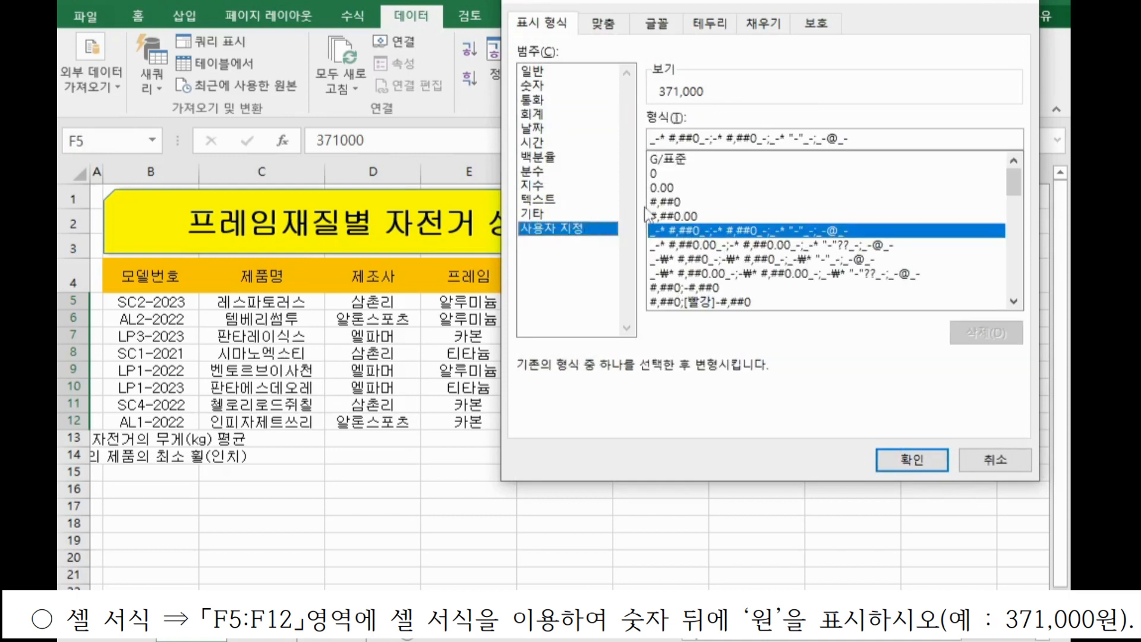
left_click(682, 203)
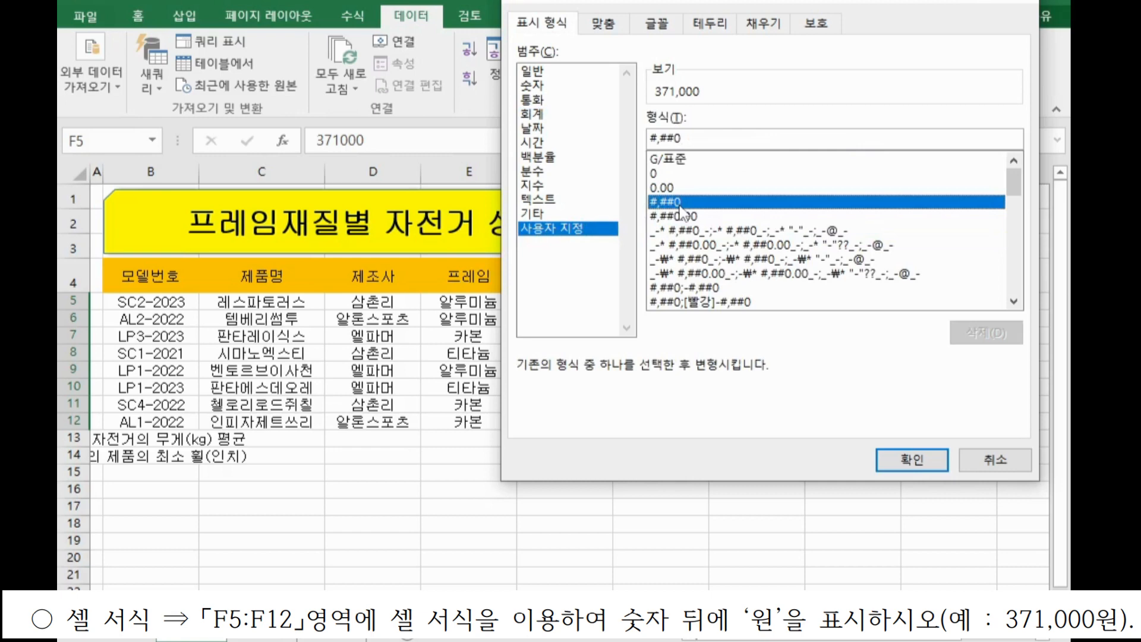
left_click(715, 143)
type("원")
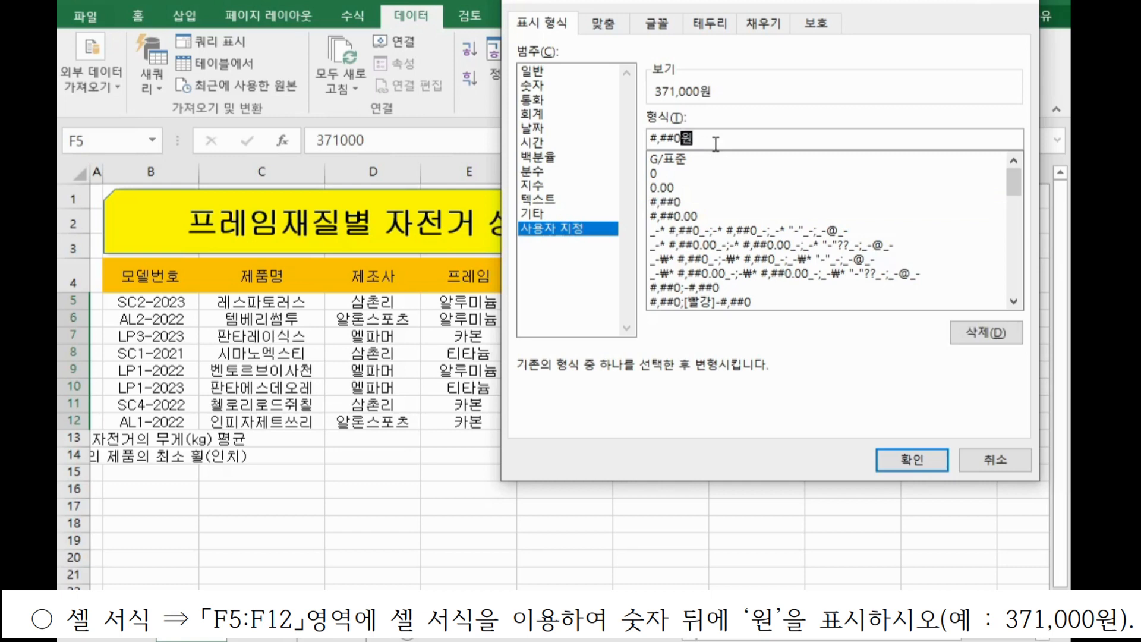
left_click(901, 466)
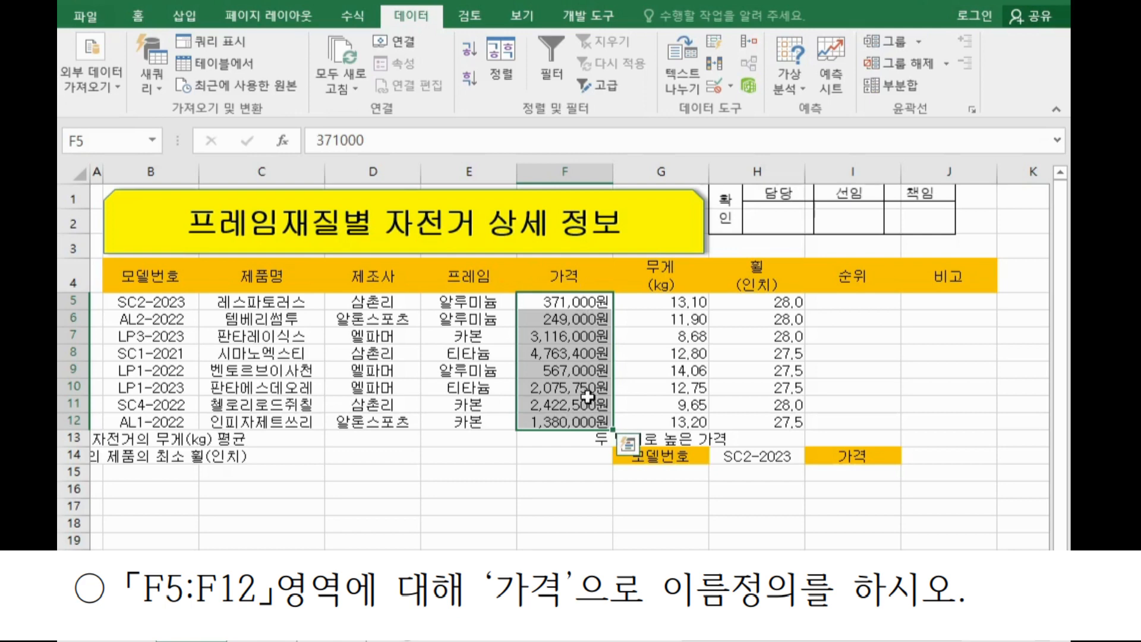
Step: Define the name 가격 for the range F5:F12
left_click(106, 141)
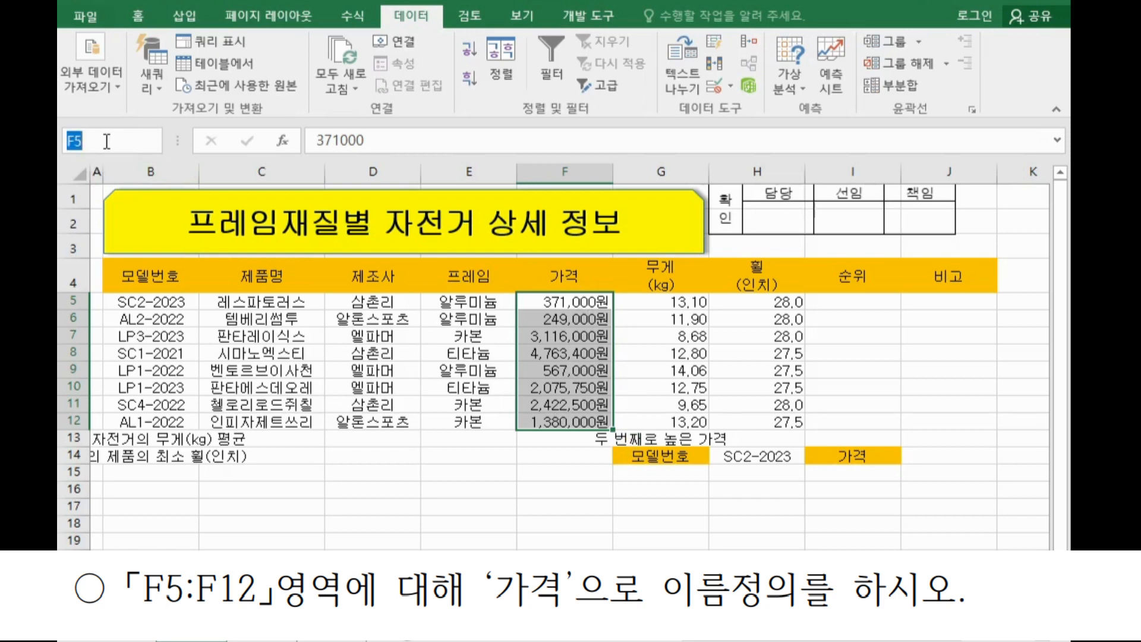
type("가격")
key("Return")
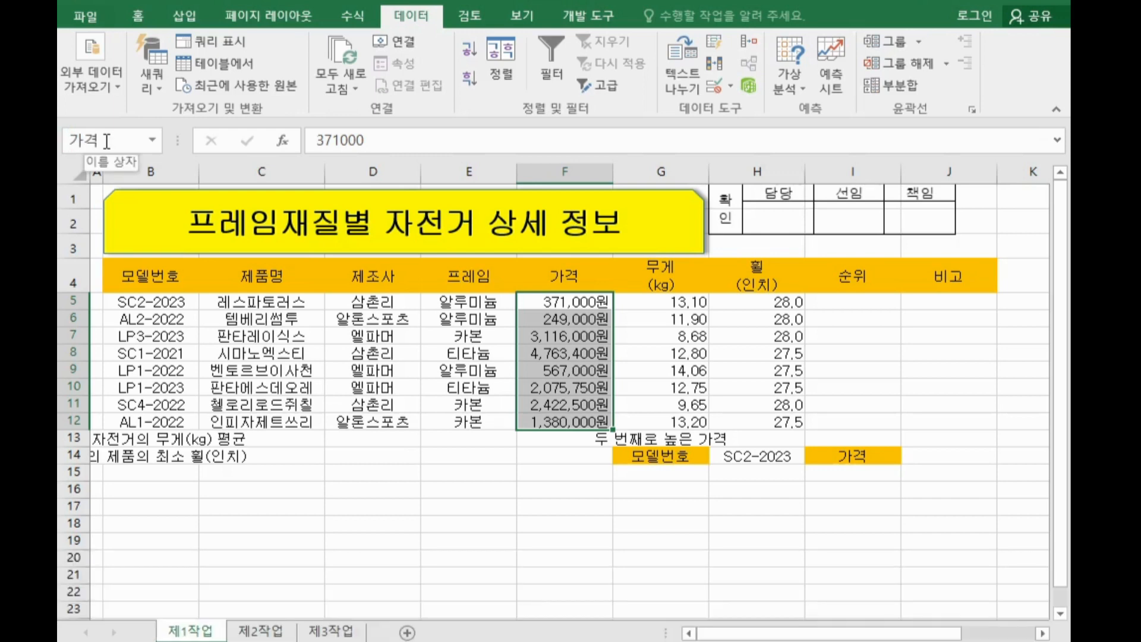
Step: Start a RANK.EQ formula in cell I5 and open its function arguments, keeping the 무게 column in view
left_click(848, 305)
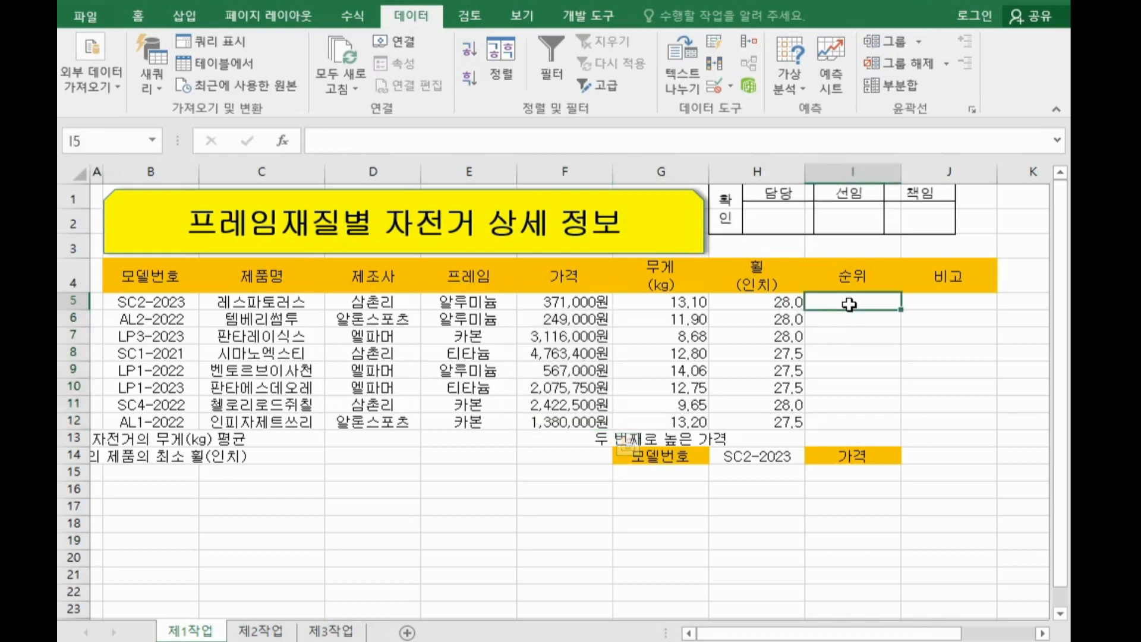
left_click_drag(848, 304, 866, 416)
left_click(855, 315)
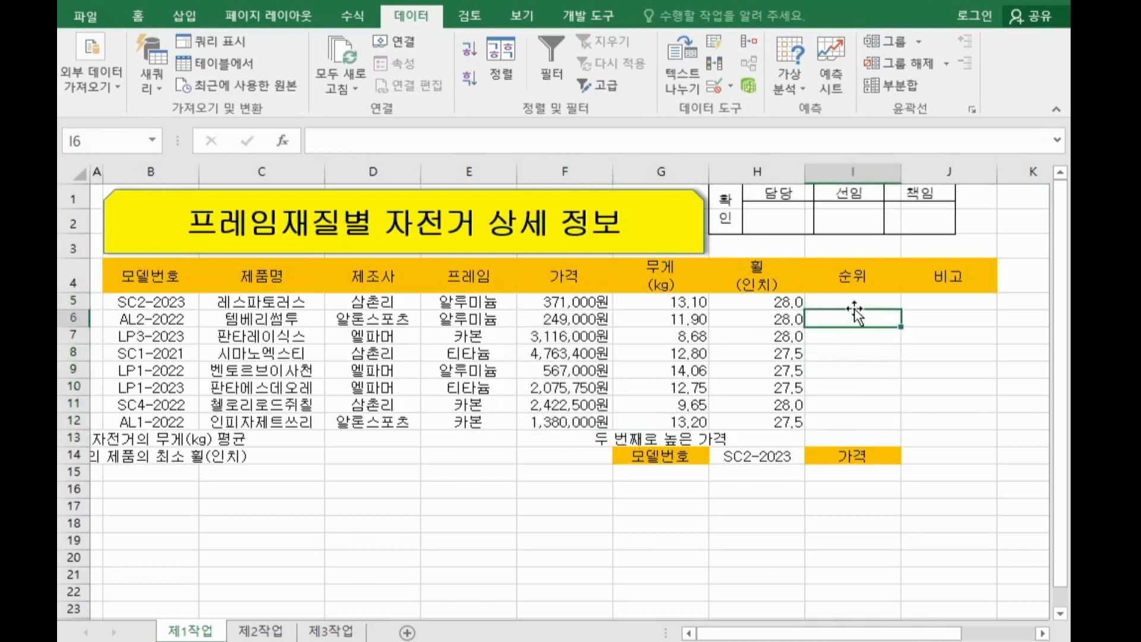
left_click(854, 303)
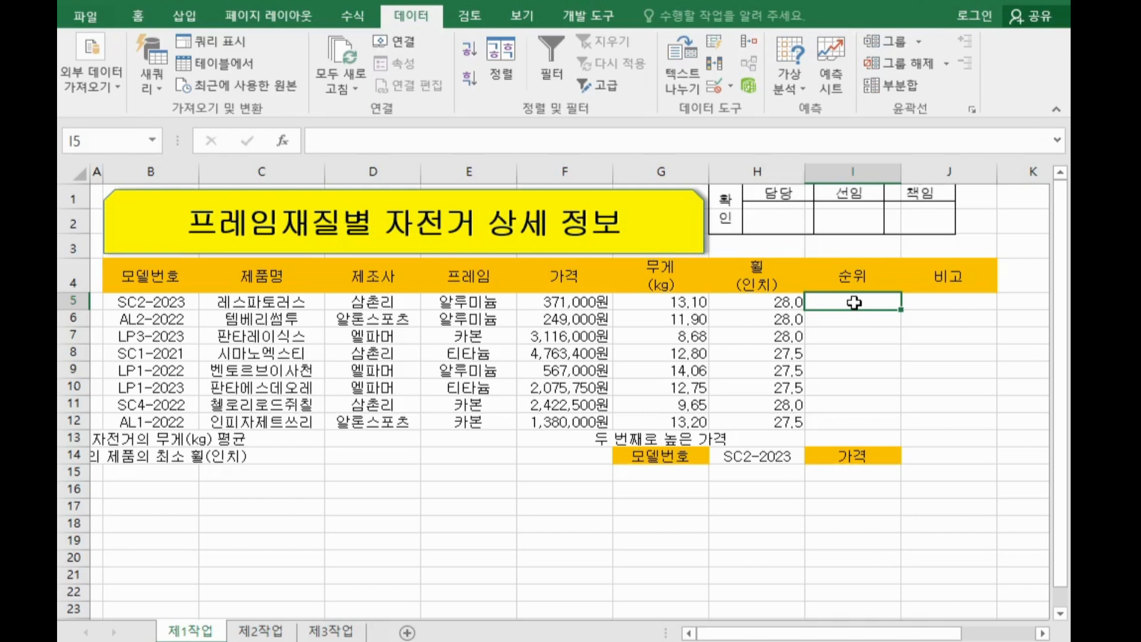
type("=")
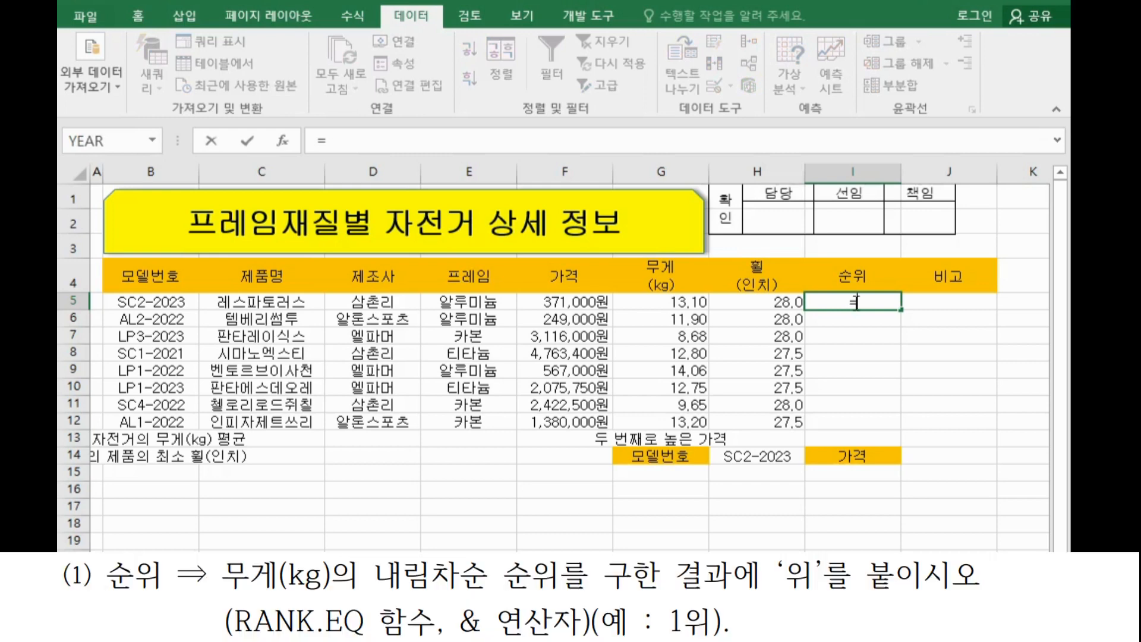
type("r")
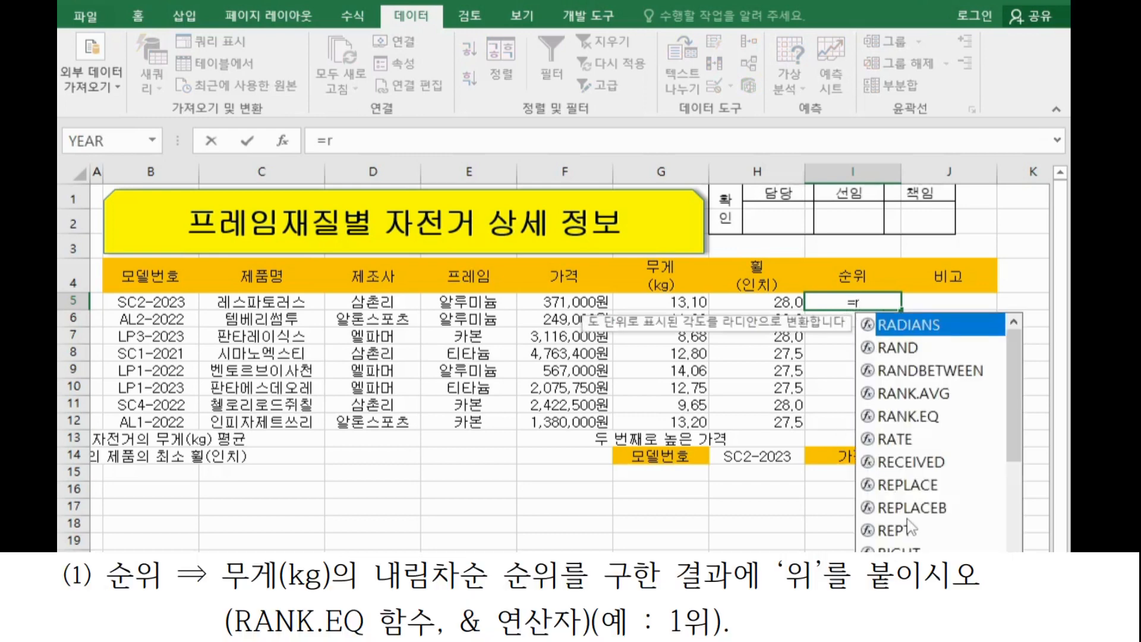
double_click(933, 421)
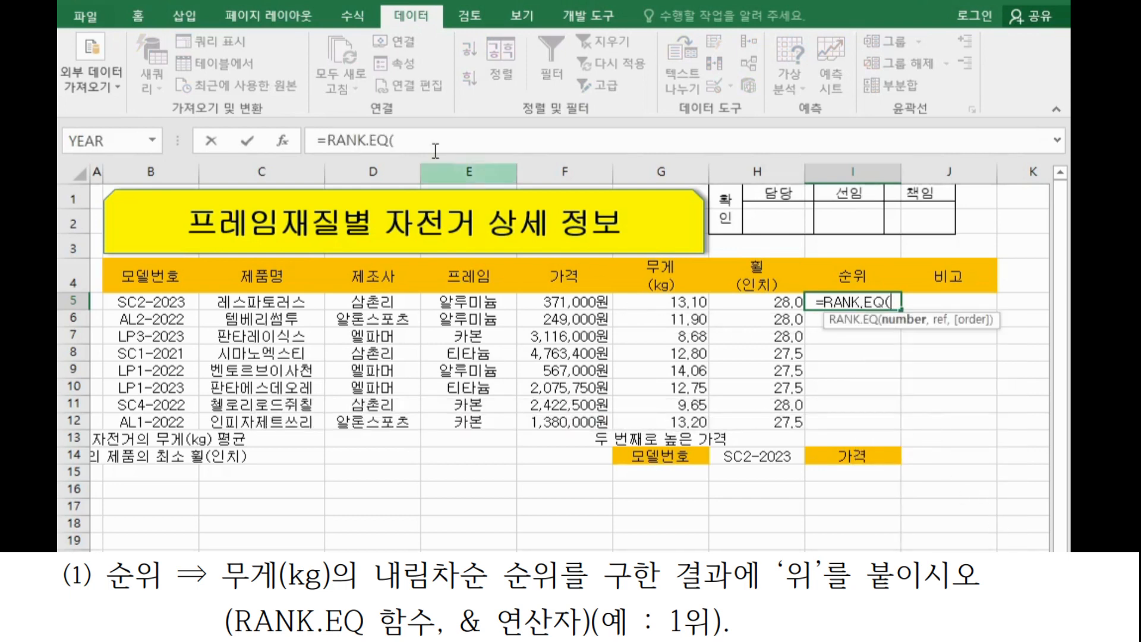
left_click(284, 140)
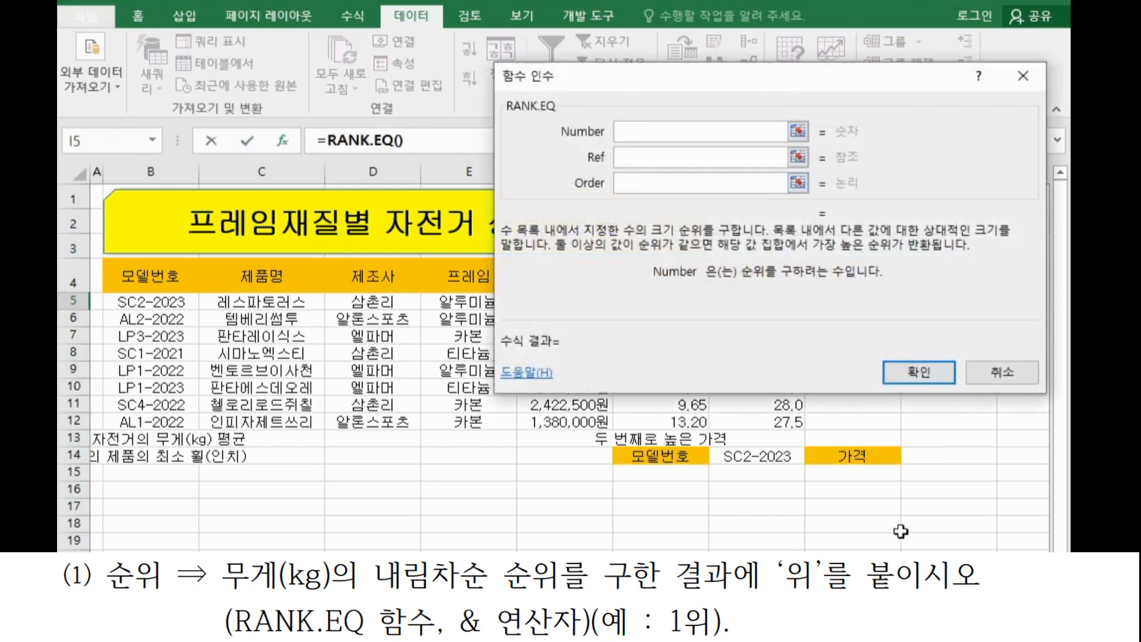
left_click_drag(909, 573, 936, 574)
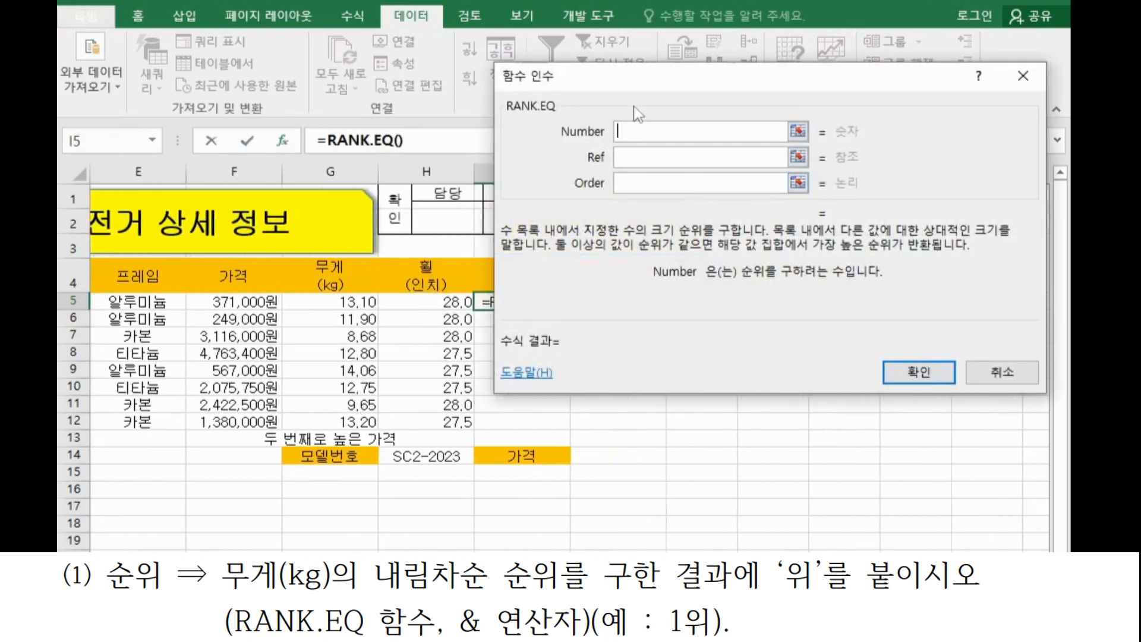
mouse_move(619, 87)
left_mouse_down()
mouse_move(597, 110)
mouse_move(605, 105)
left_mouse_up()
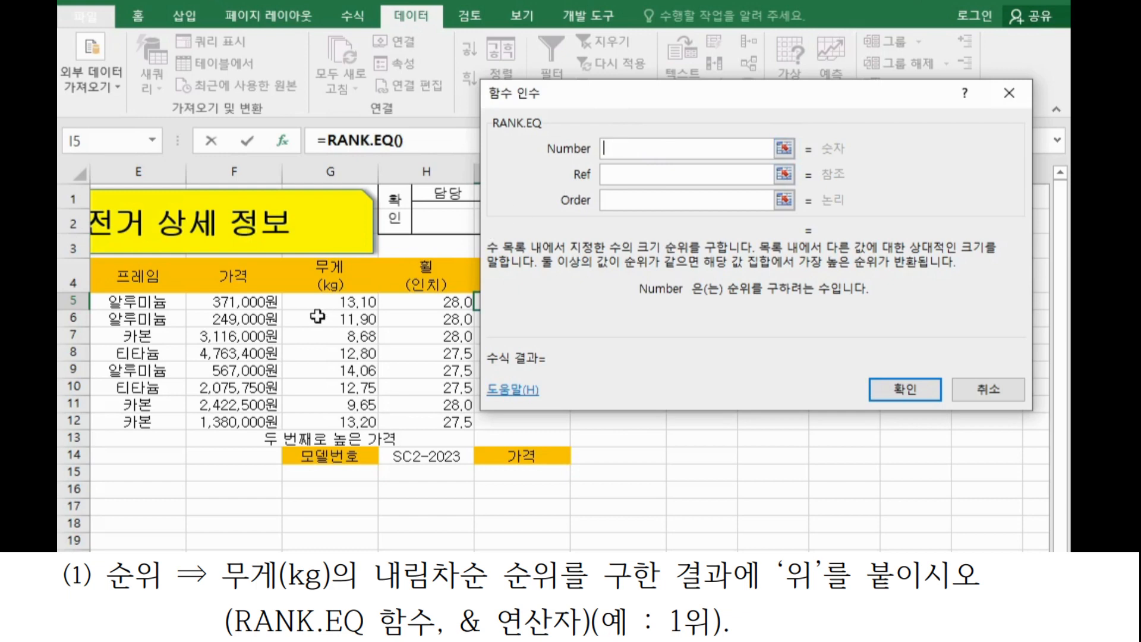
Step: Rank G5 within the absolute range $G$5:$G$12, leaving Order empty for descending order, and enter the formula in I5
left_click(329, 301)
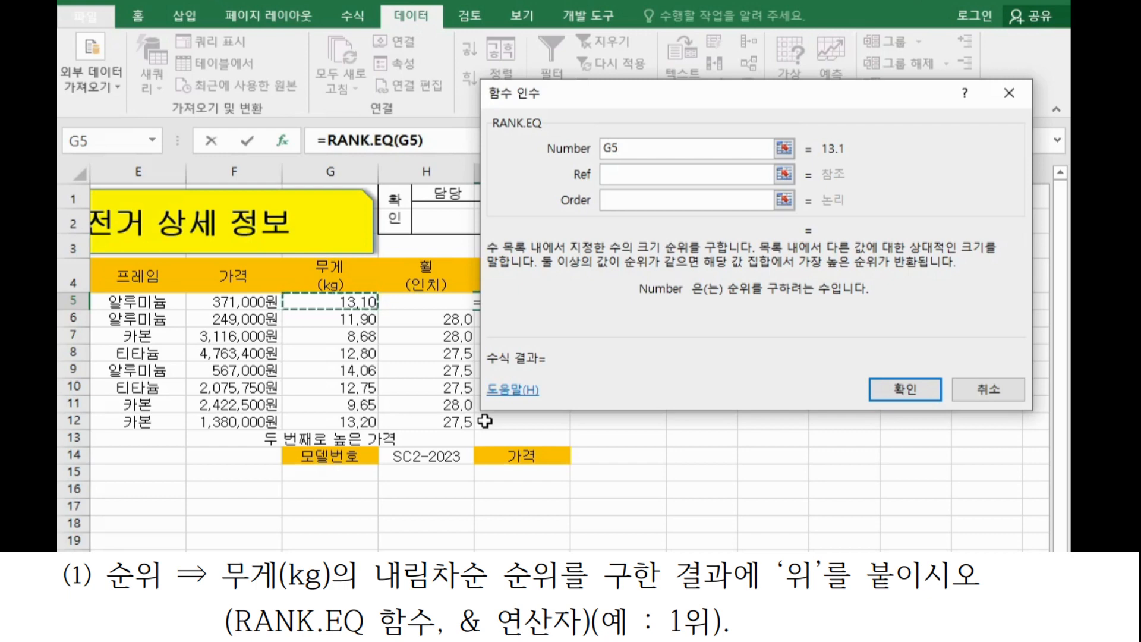
left_click(615, 176)
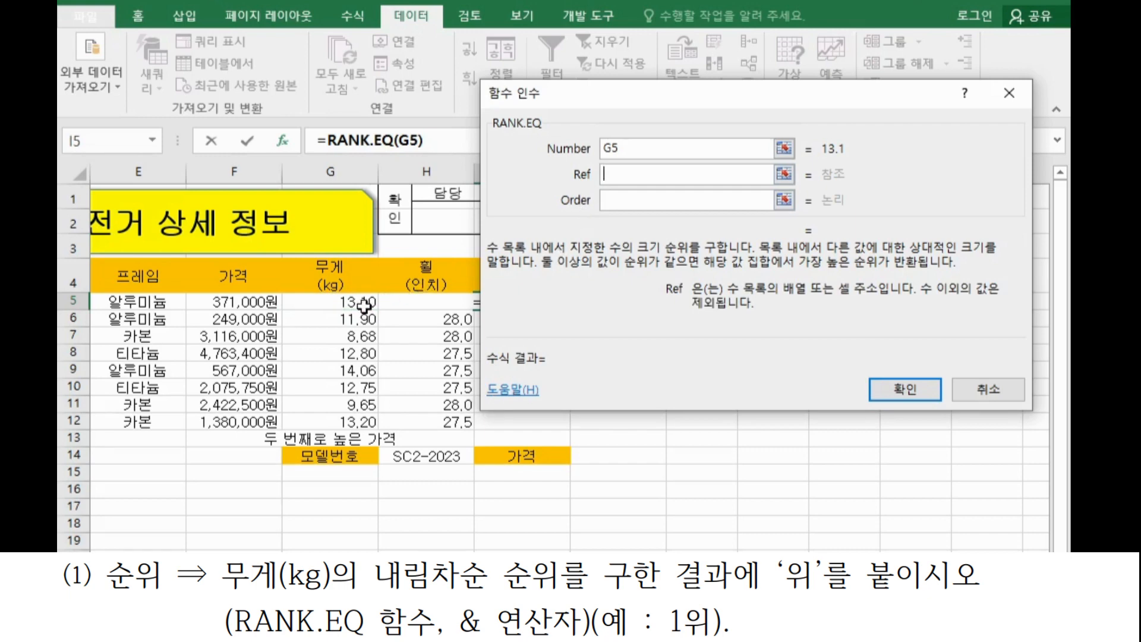
left_click_drag(347, 301, 362, 420)
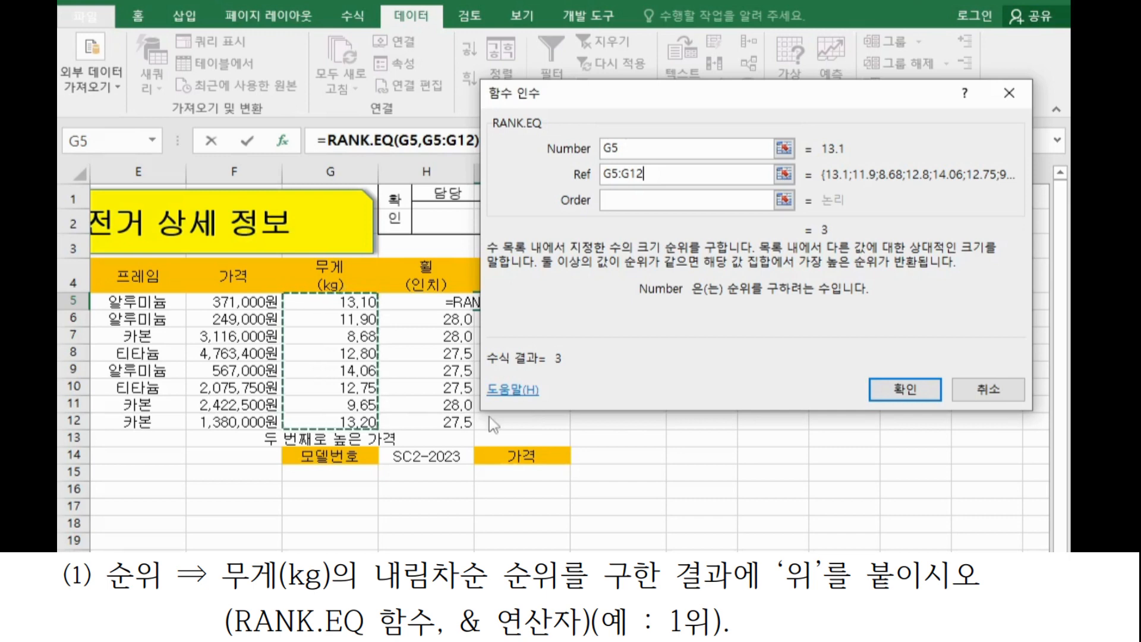
left_click_drag(342, 319, 337, 451)
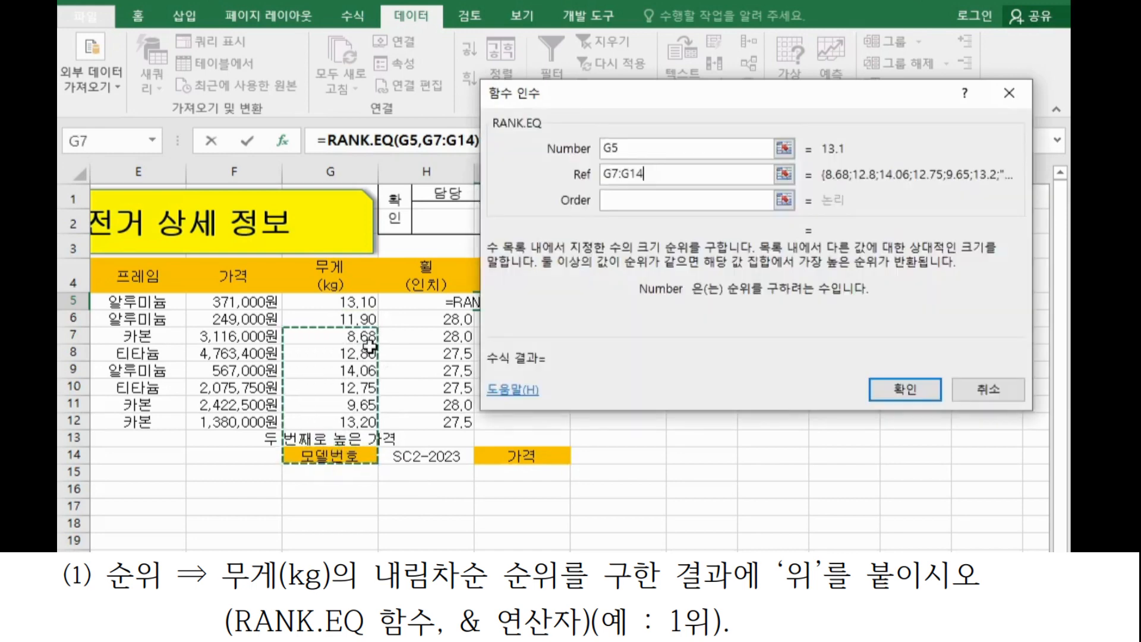
left_click_drag(342, 302, 348, 423)
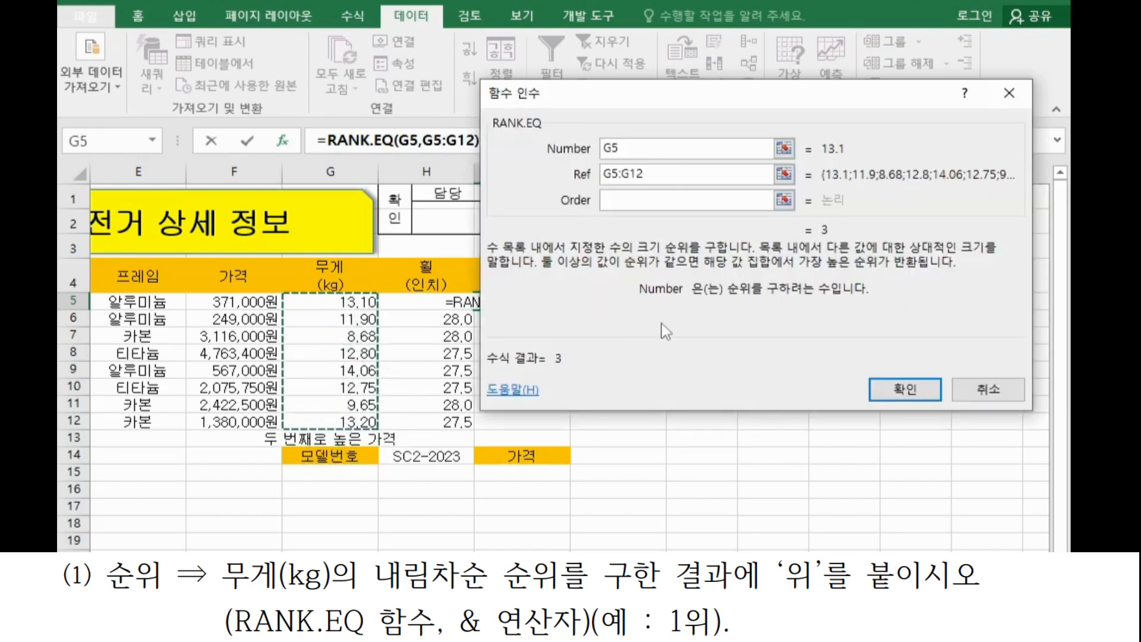
key("F4")
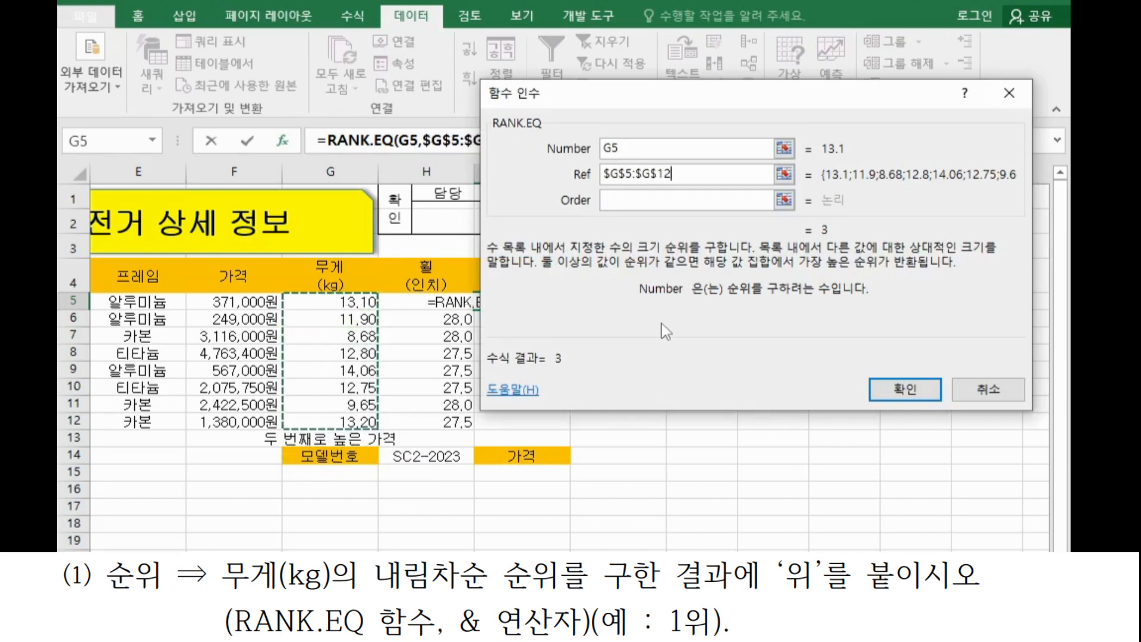
left_click(659, 201)
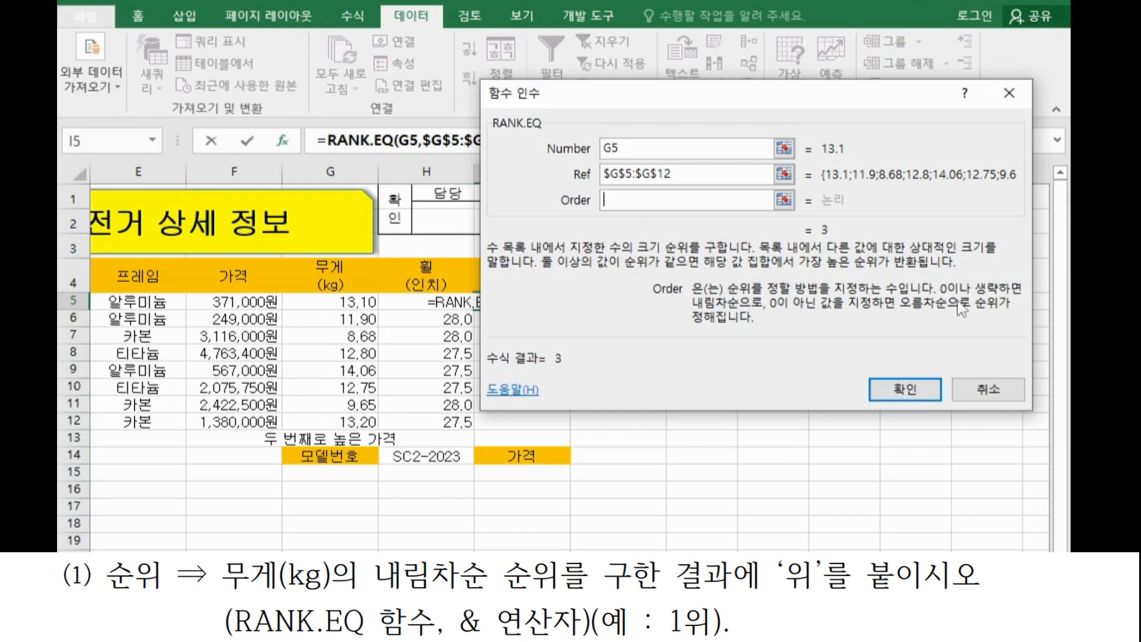
left_click(930, 390)
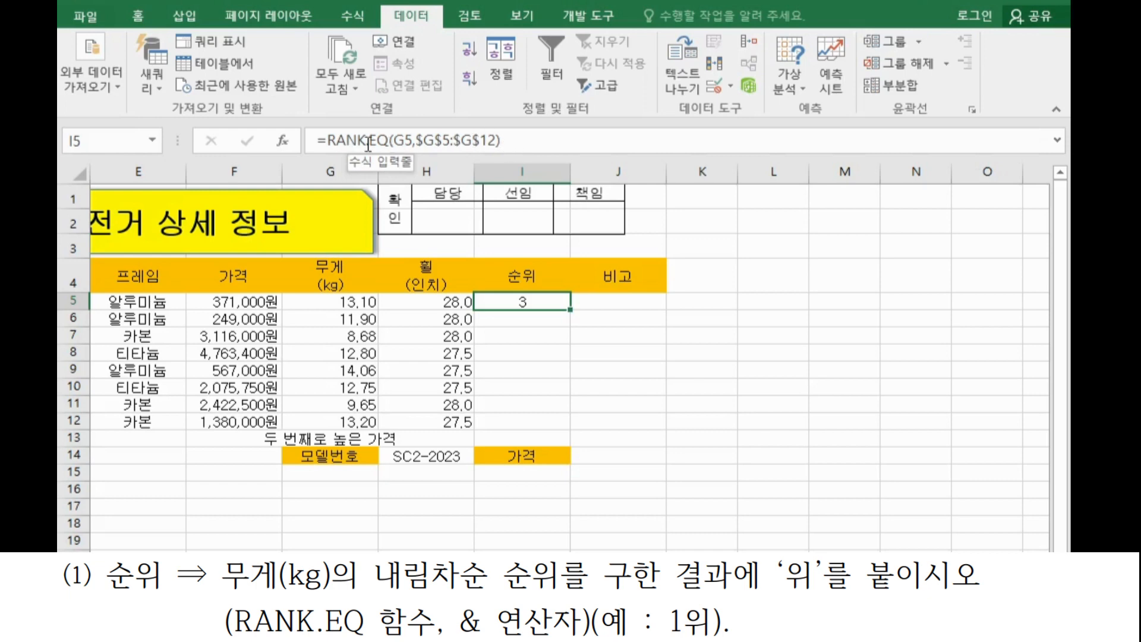
Step: Append &"위" to the RANK.EQ formula in I5, copy the whole formula into the blank Notepad document, and enter it back in Excel
left_click(542, 143)
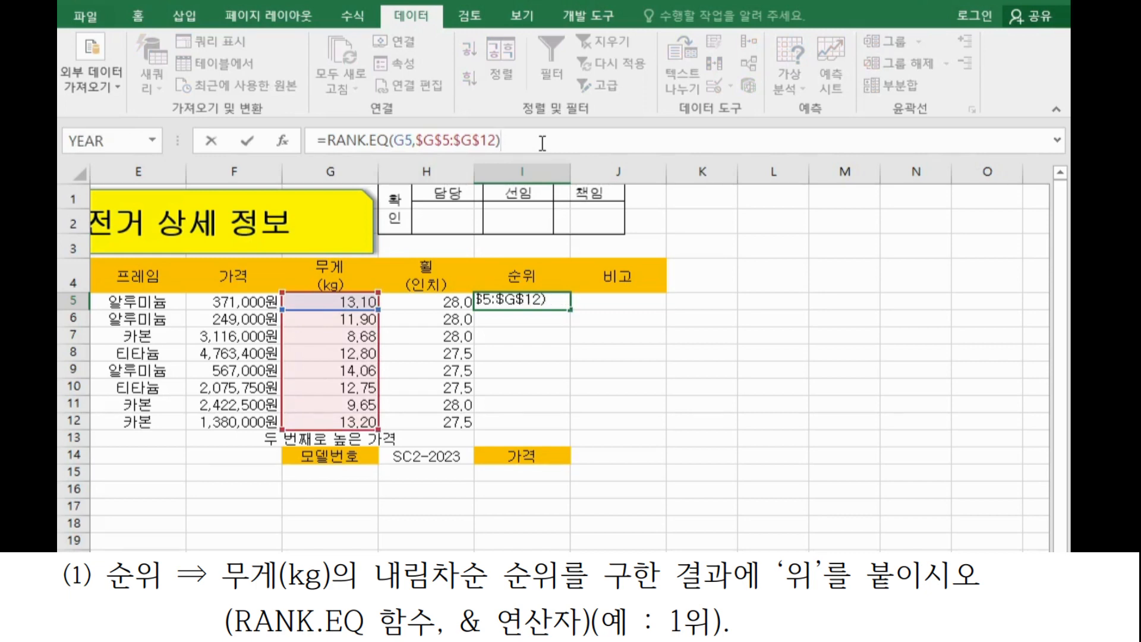
type("&\"위\"")
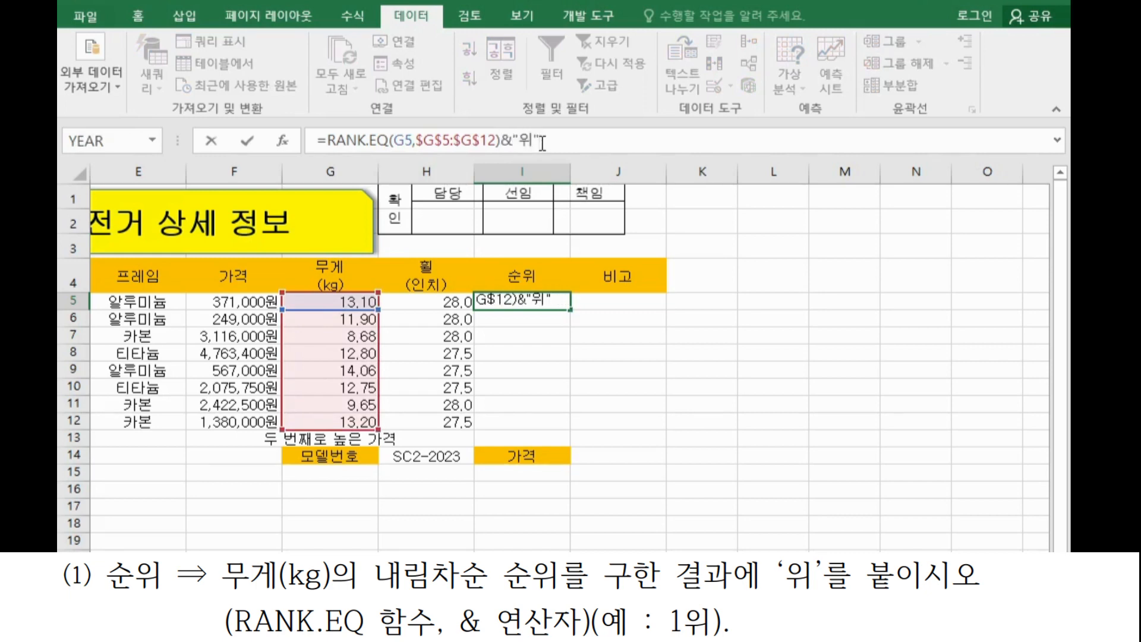
left_click_drag(582, 148, 191, 137)
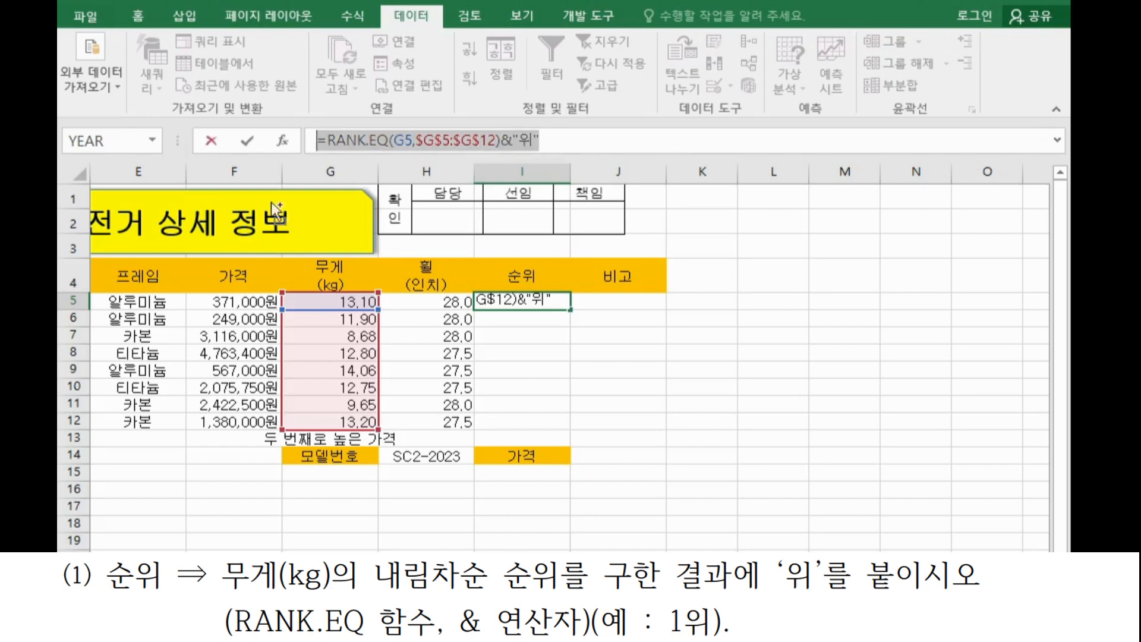
left_click(517, 595)
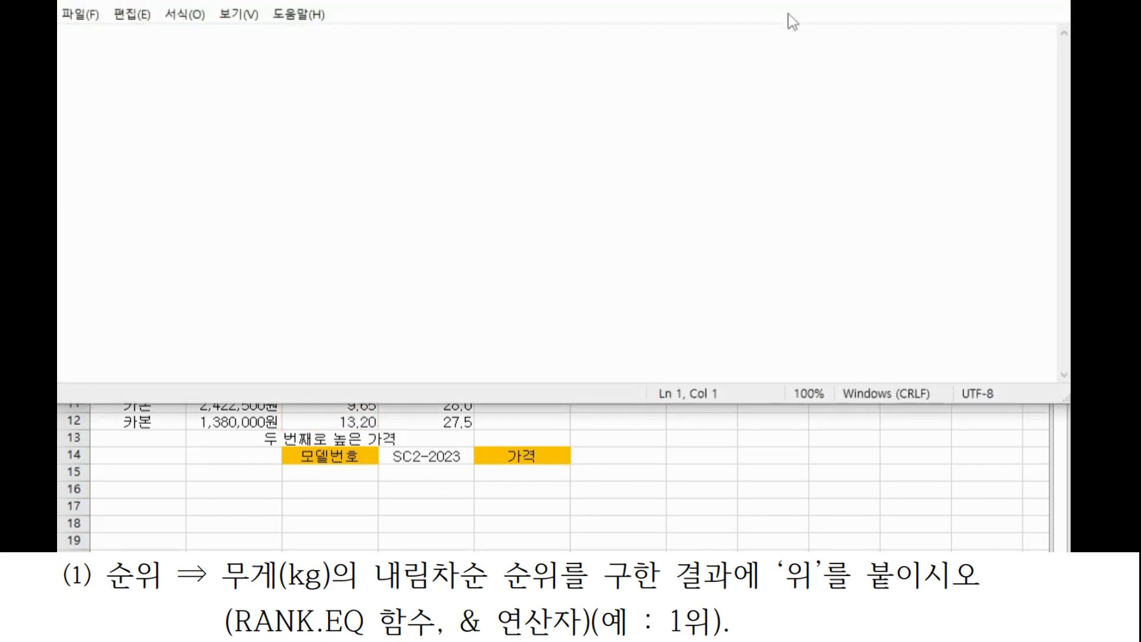
key("ctrl+v")
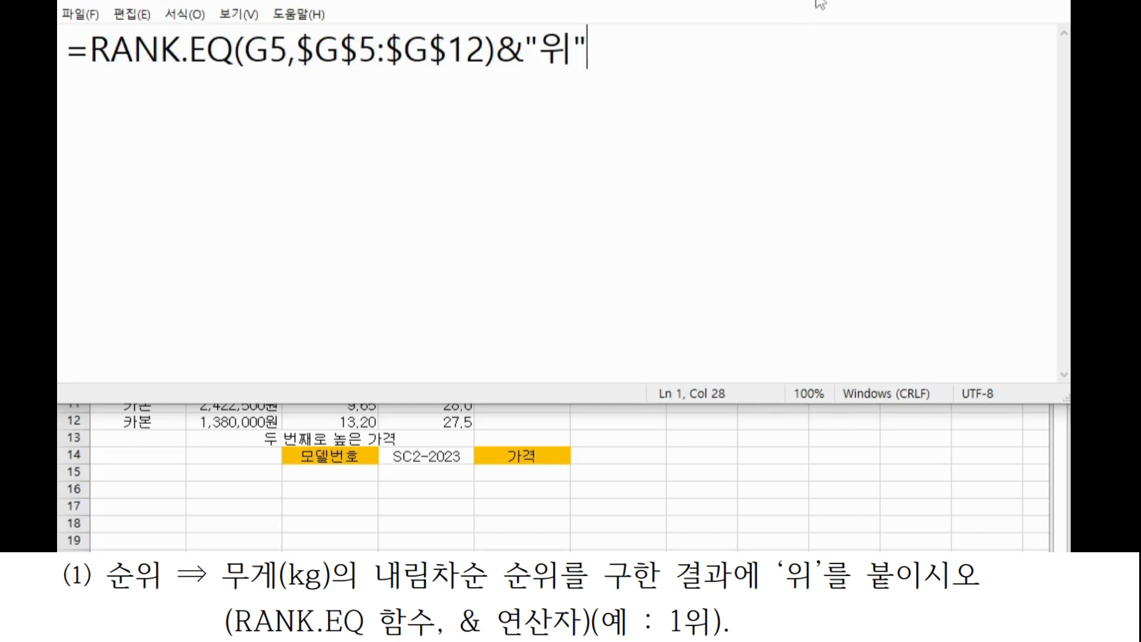
key("alt+Tab")
key("Return")
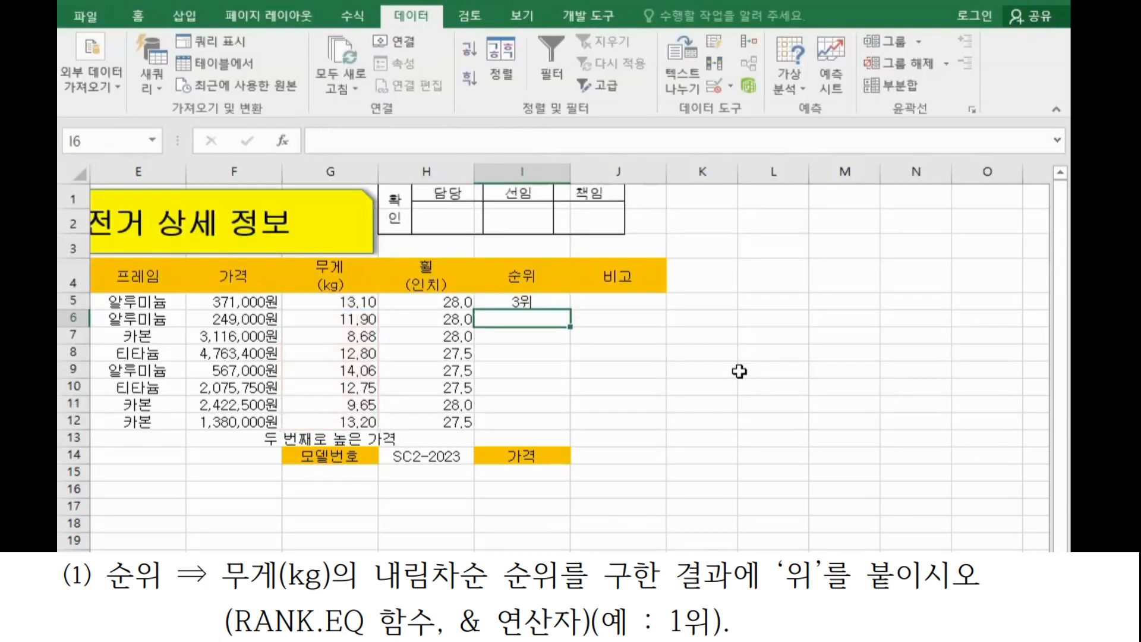
Step: Fill the 순위 formula from I5 down to I12 and select J5, the first 비고 cell
left_click(568, 302)
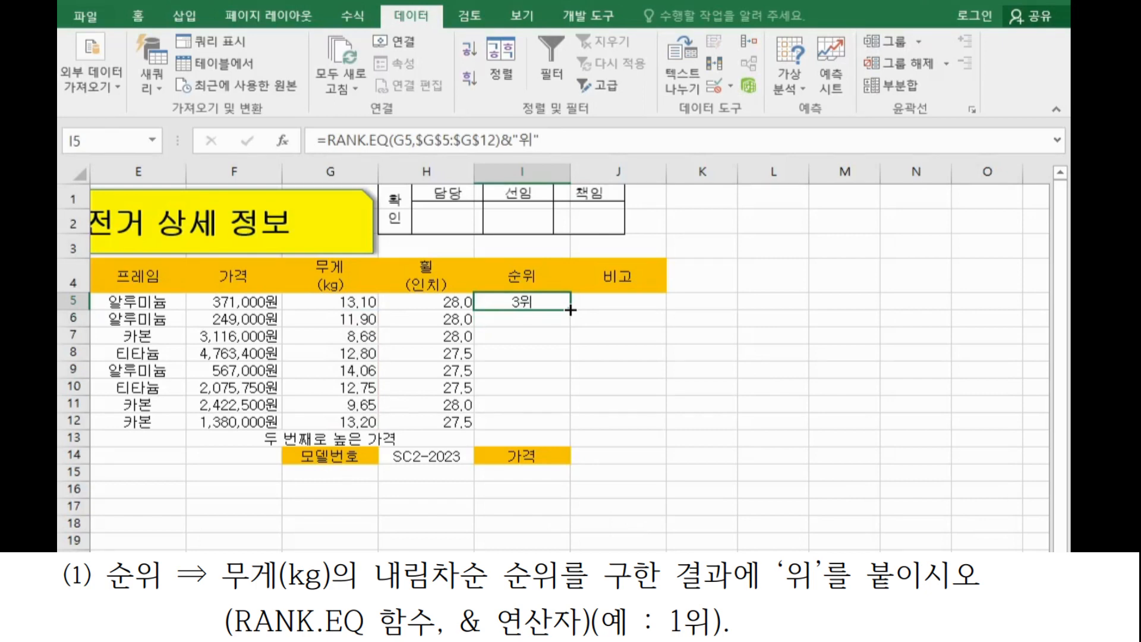
left_click_drag(571, 310, 577, 428)
left_click(621, 301)
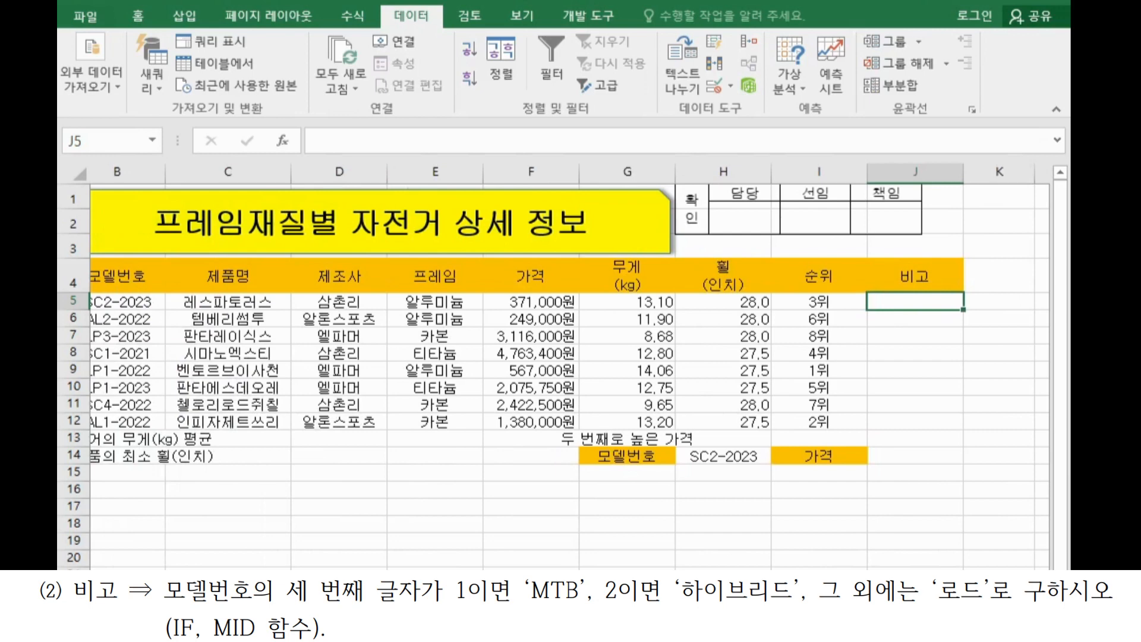
scroll(570, 366, "left", 1)
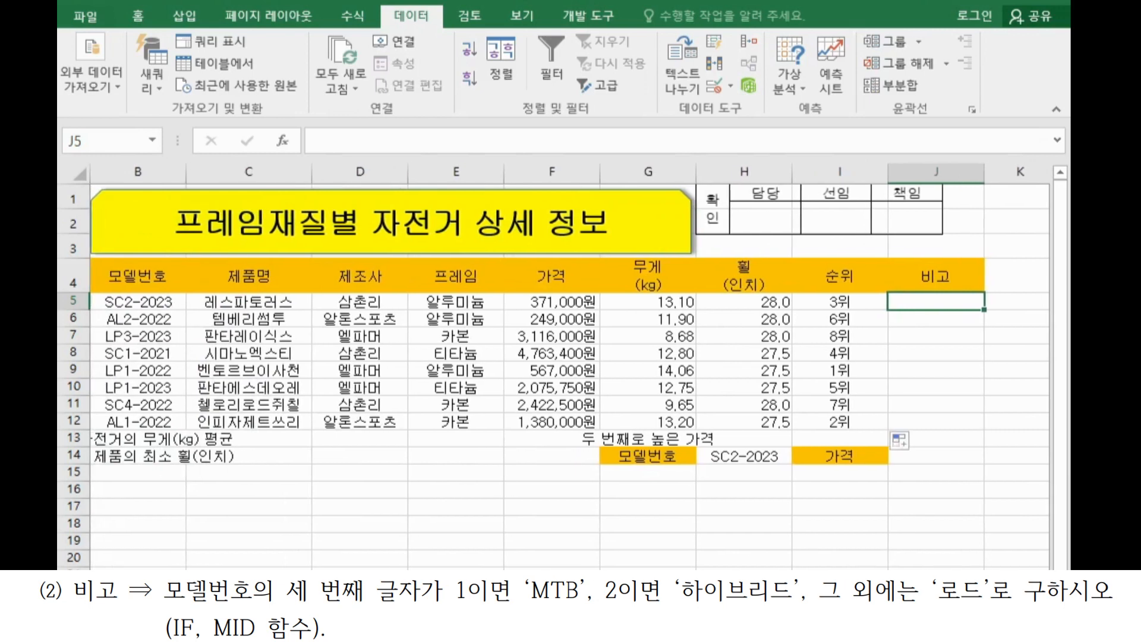
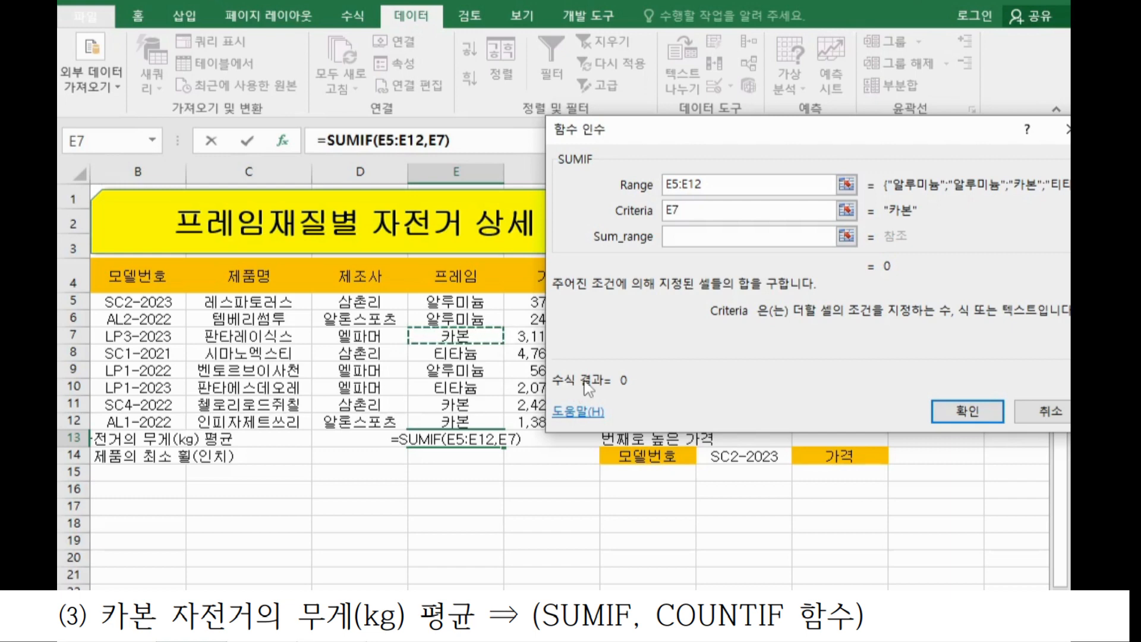
Step: Set SUMIF's Sum_range to the weights in G5:G12 and enter the formula in E13
left_click(697, 236)
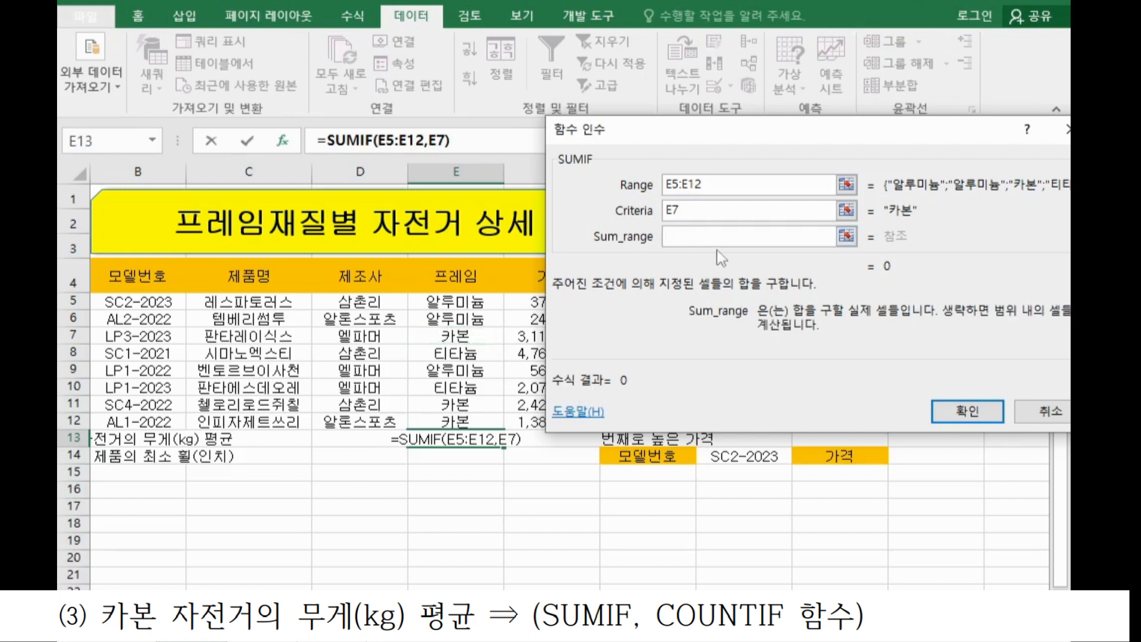
left_click_drag(693, 148, 135, 83)
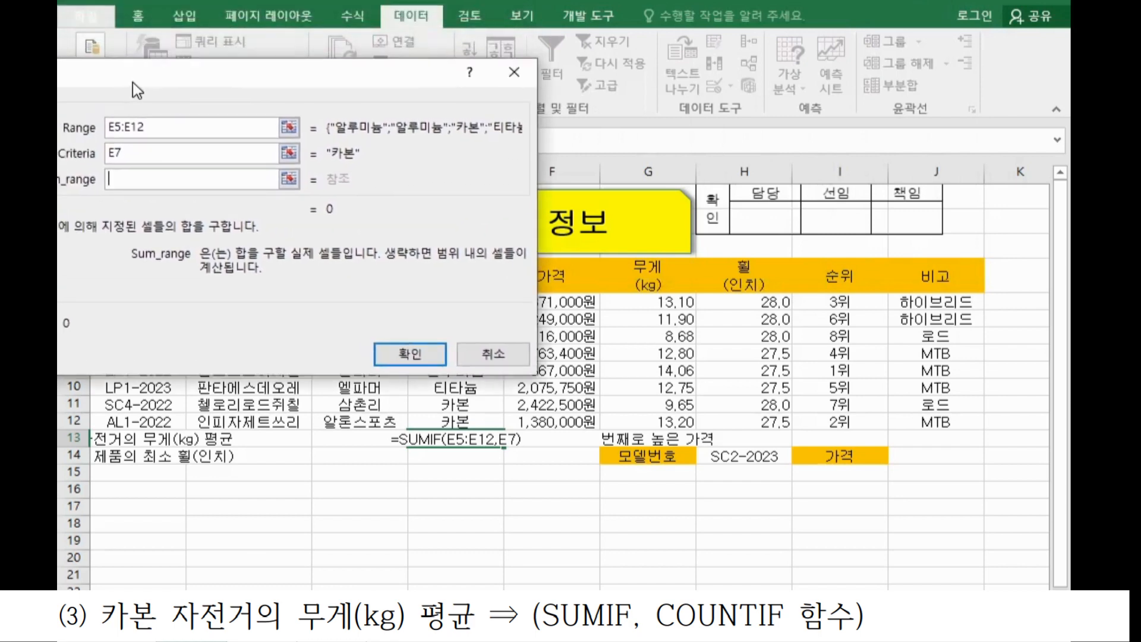
left_click_drag(651, 302, 652, 419)
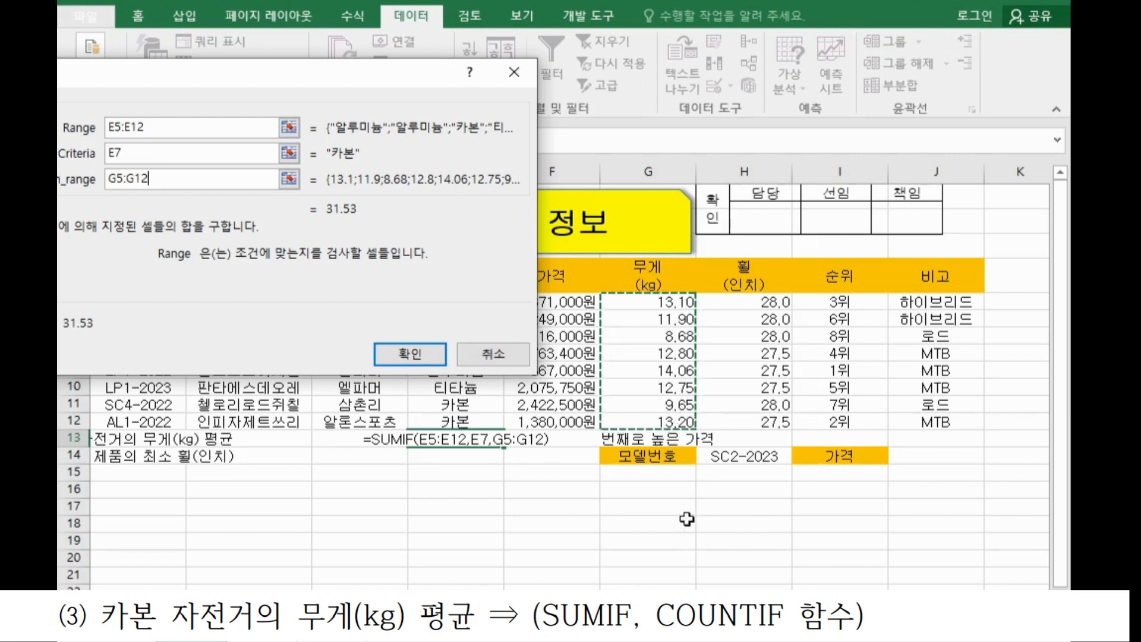
left_click(413, 354)
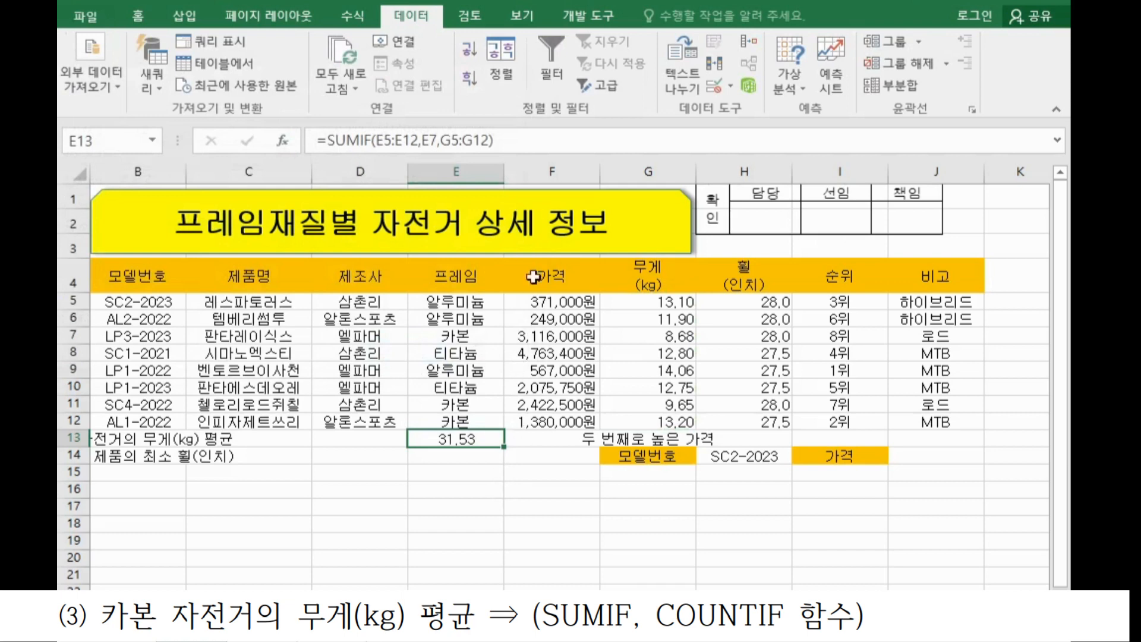
Step: Append a division by COUNTIF to the SUMIF formula in E13 and open COUNTIF's function arguments, keeping the 프레임 column in view
left_click(535, 140)
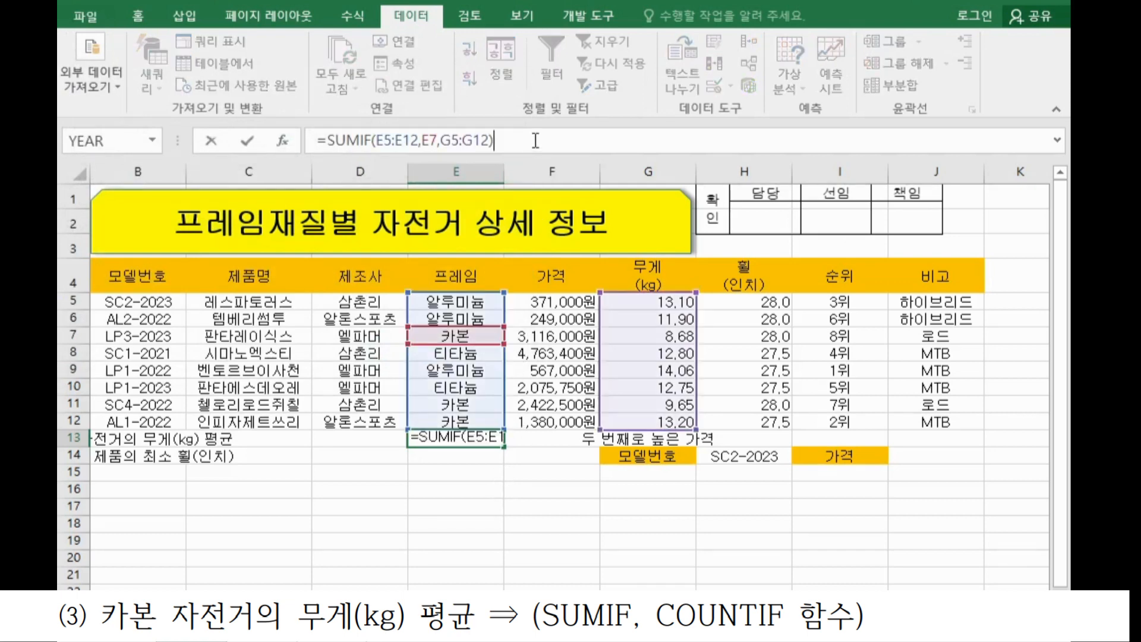
type("/")
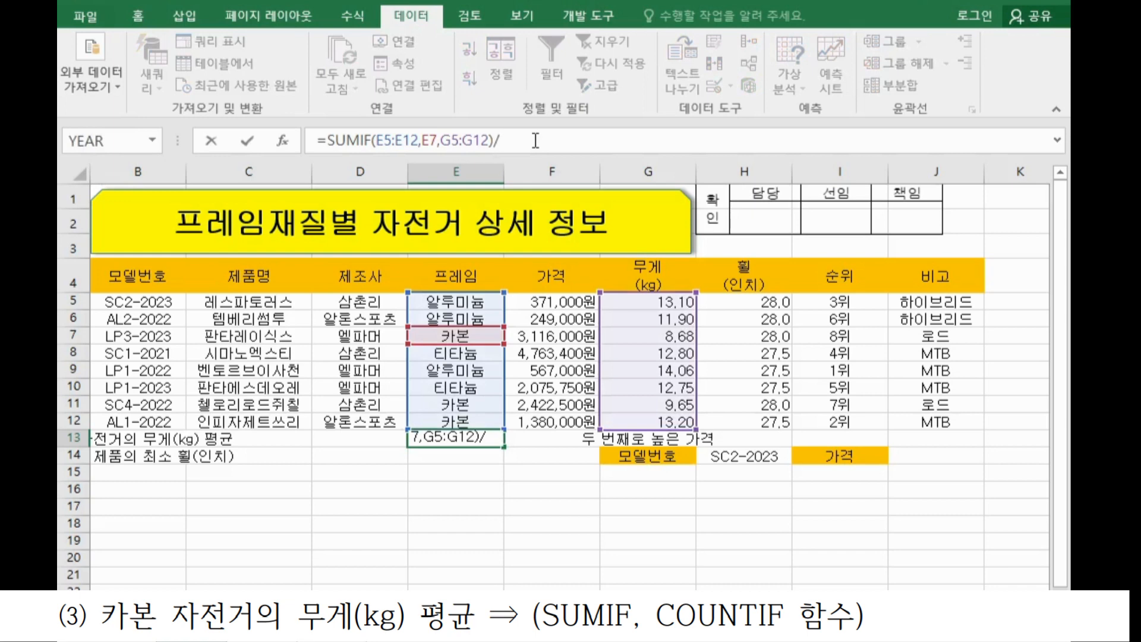
type("sum")
key("BackSpace")
key("BackSpace")
key("BackSpace")
type("cou")
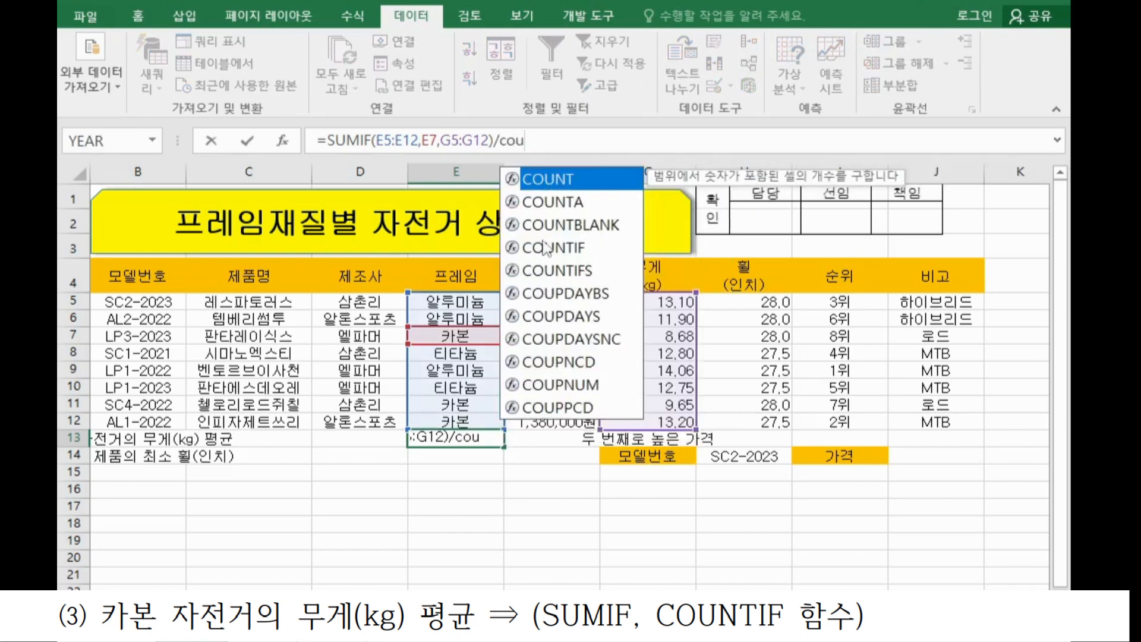
left_click(565, 250)
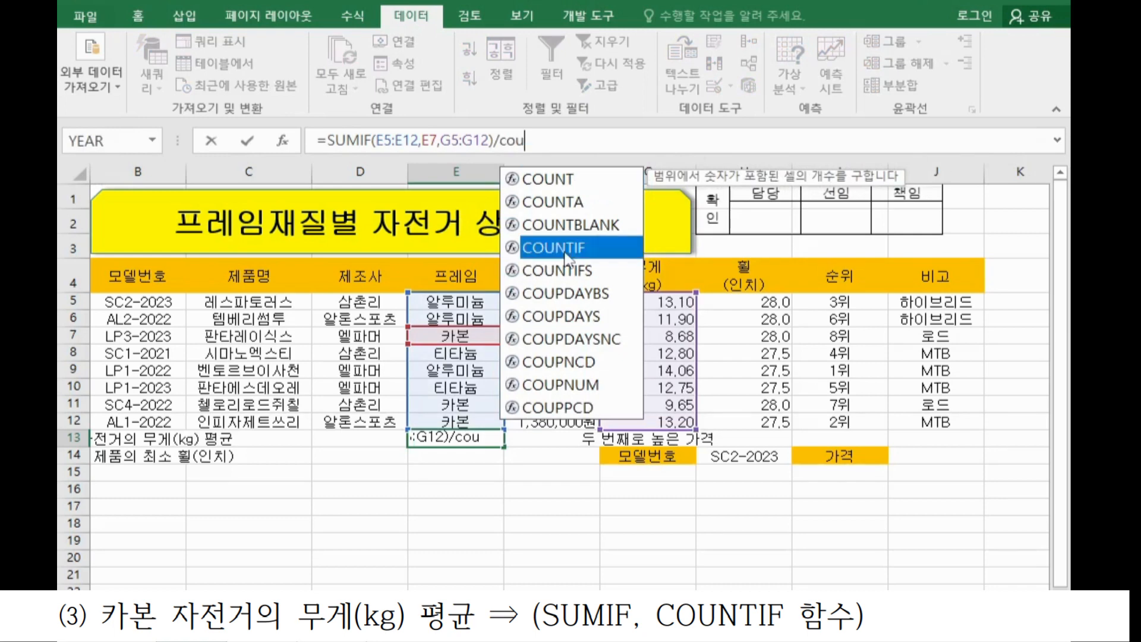
double_click(565, 249)
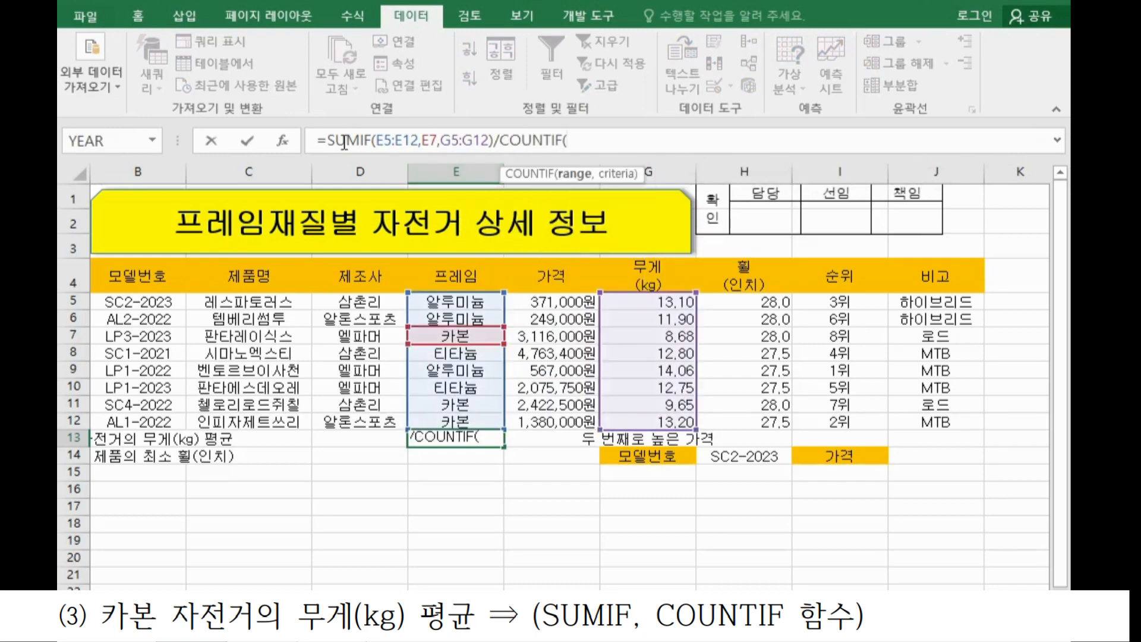
left_click(282, 141)
left_click_drag(389, 95, 878, 98)
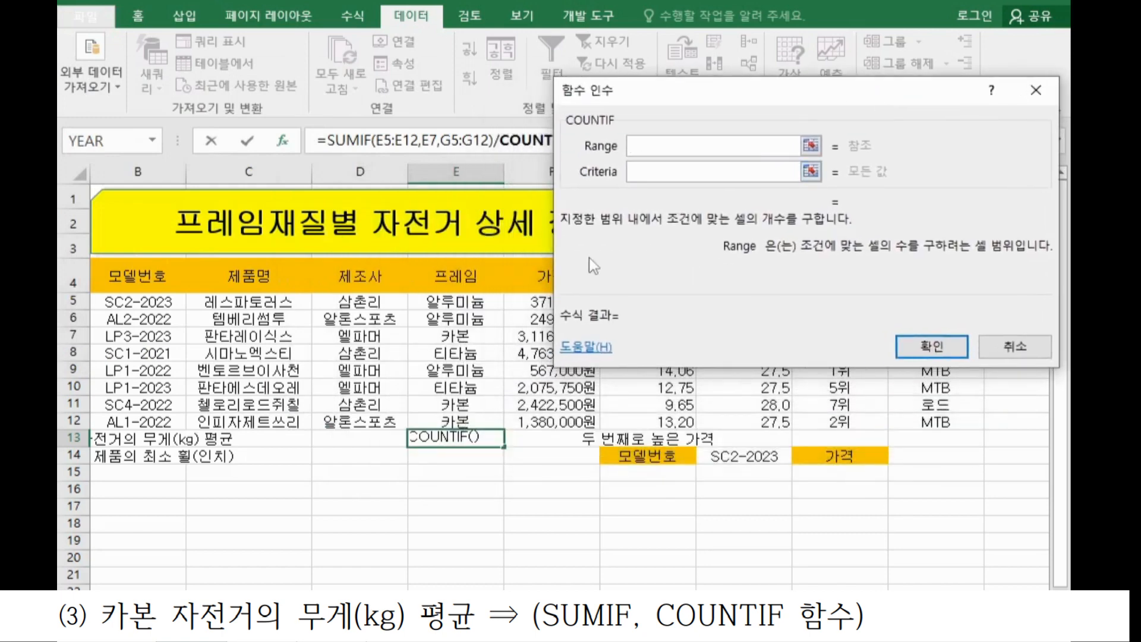
Step: Set COUNTIF's range to E5:E12 and its criteria to E7, and enter the average formula in E13
left_click_drag(457, 301, 457, 416)
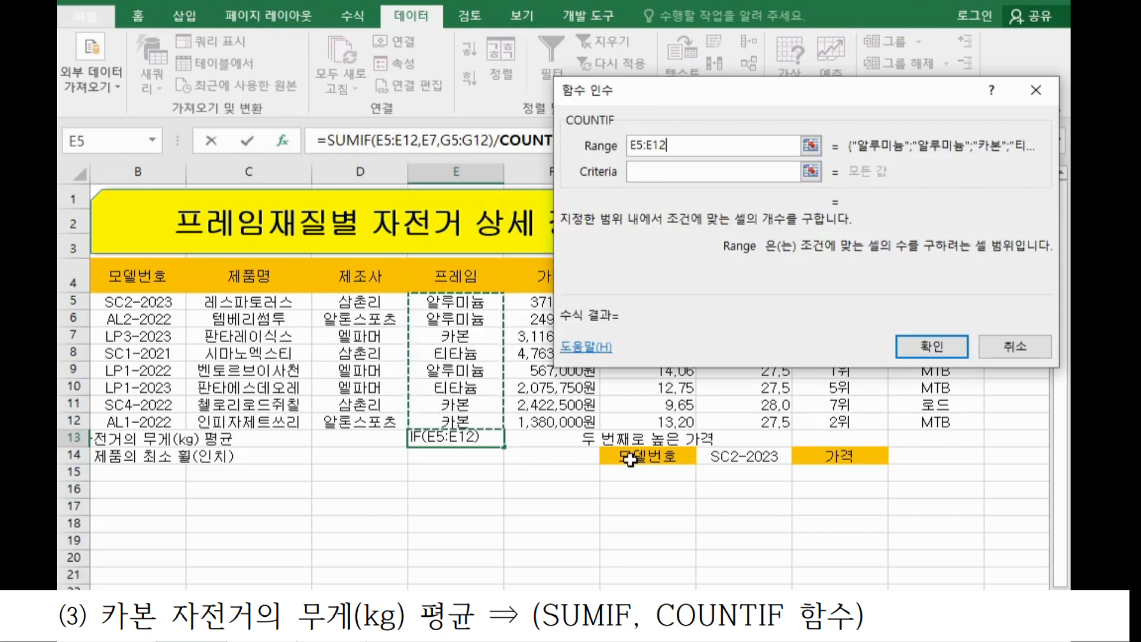
key("Tab")
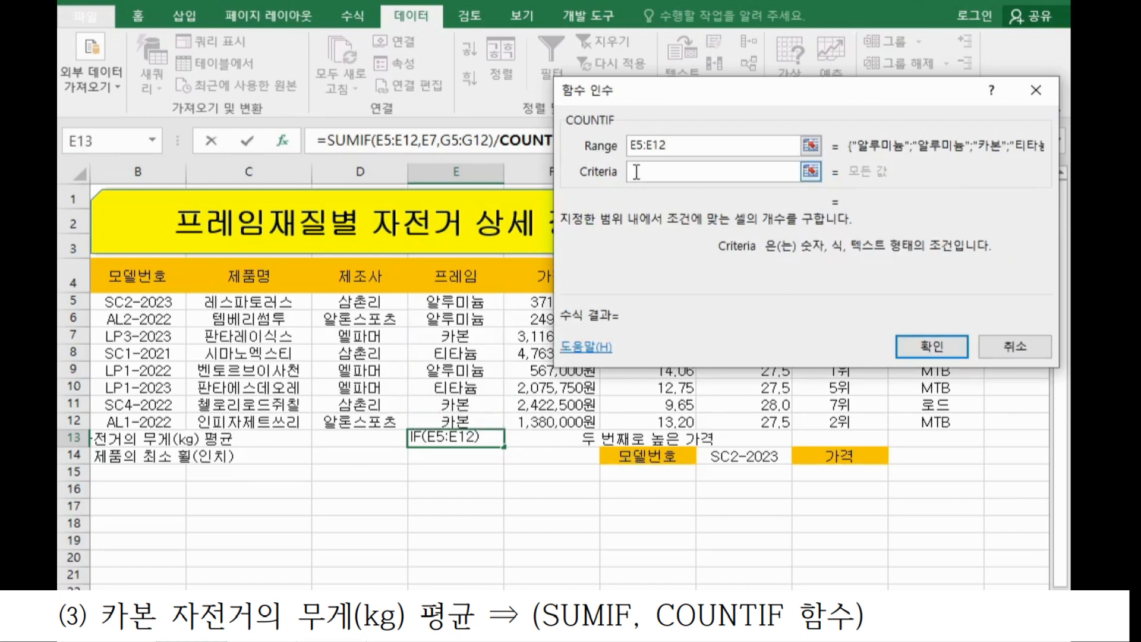
left_click(458, 341)
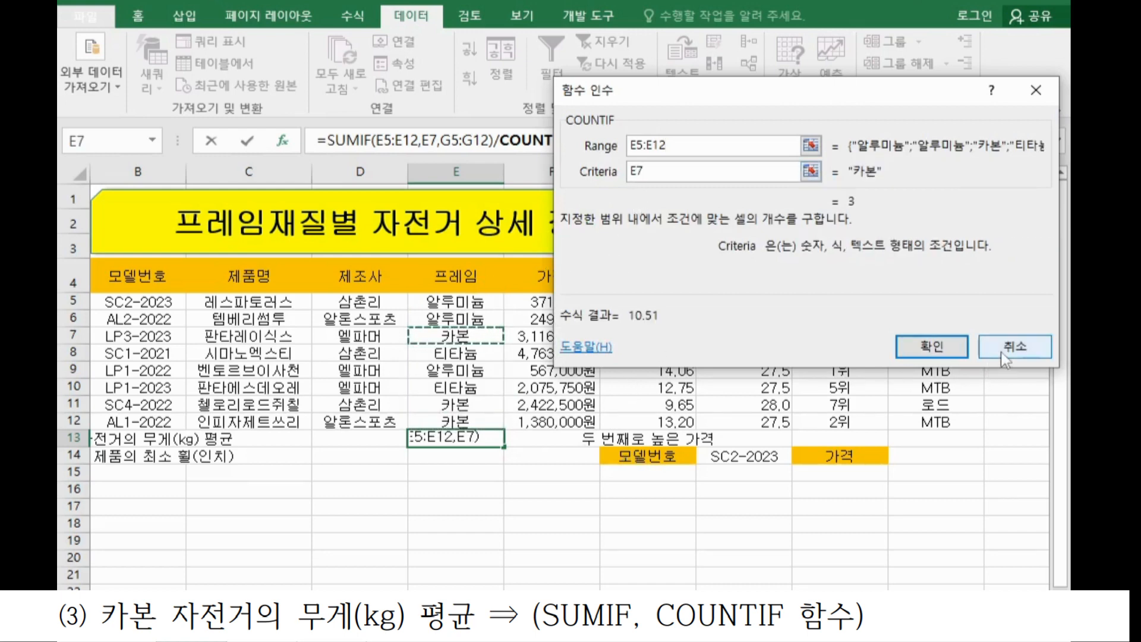
left_click(932, 347)
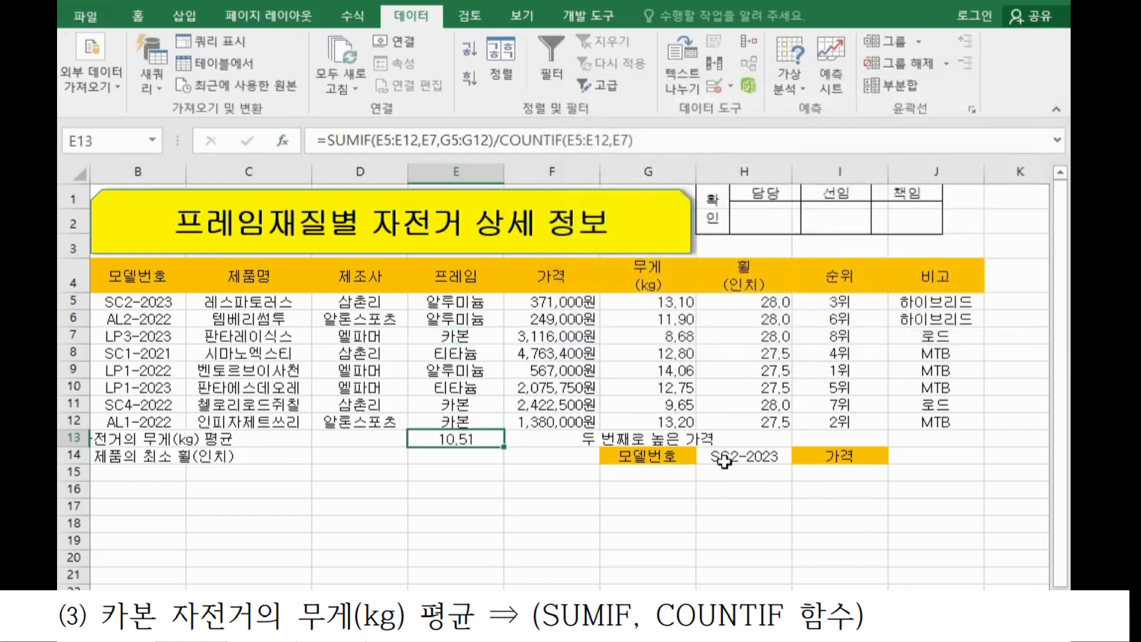
Step: Copy the complete E13 formula onto a new line in the Notepad document, and return to Excel to finish editing the cell
left_click_drag(317, 140, 634, 140)
key("ctrl+c")
key("alt+Tab")
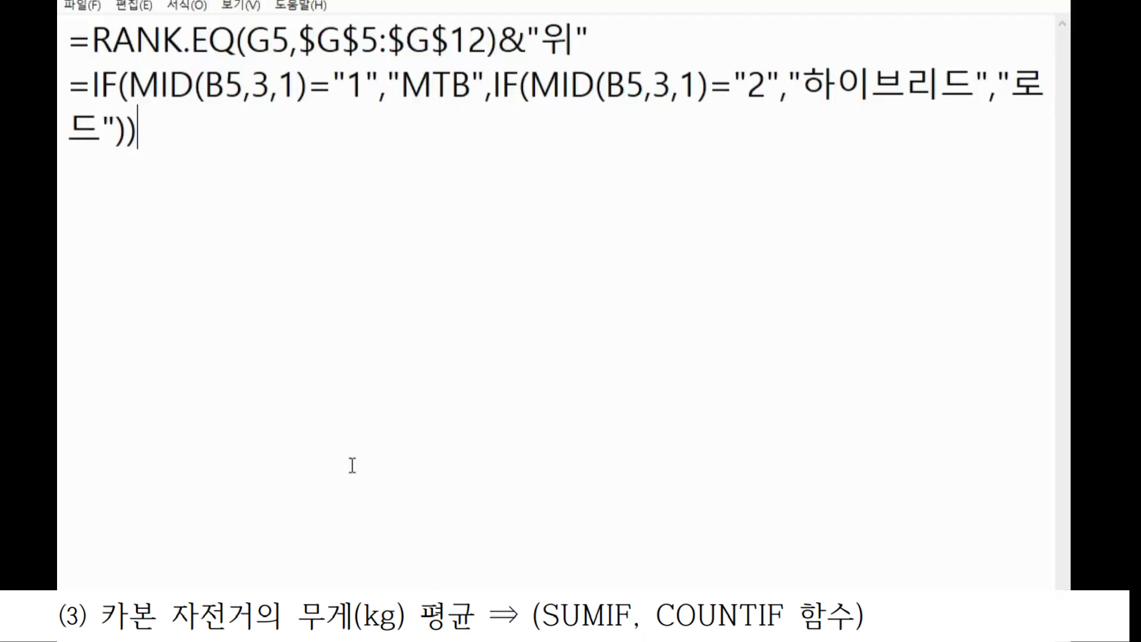
key("Return")
key("ctrl+v")
key("alt+Tab")
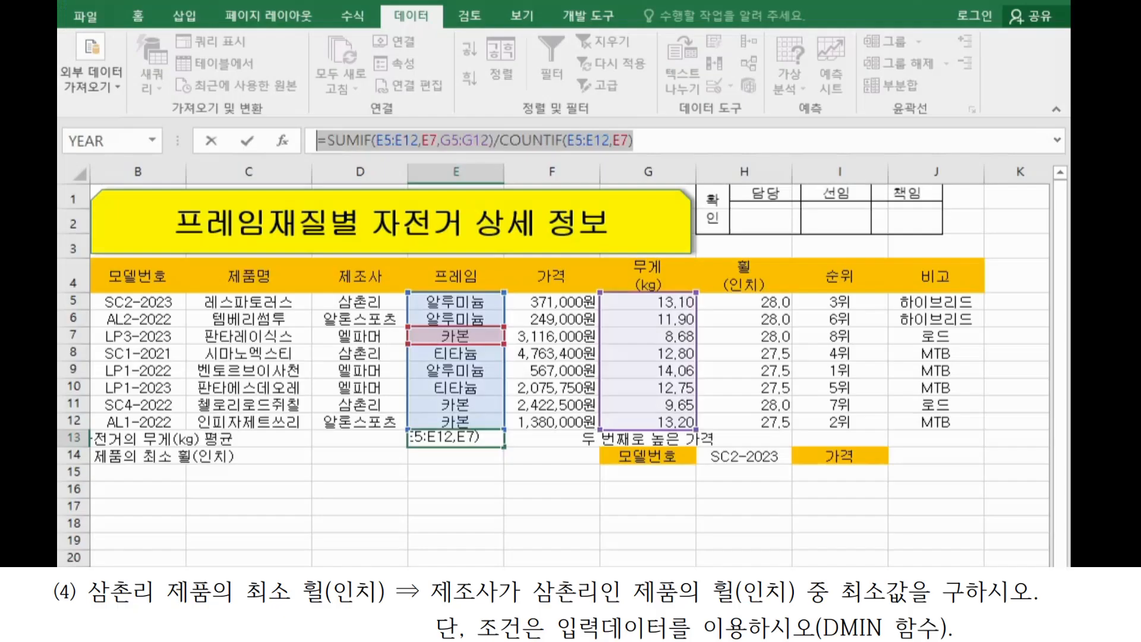
key("Return")
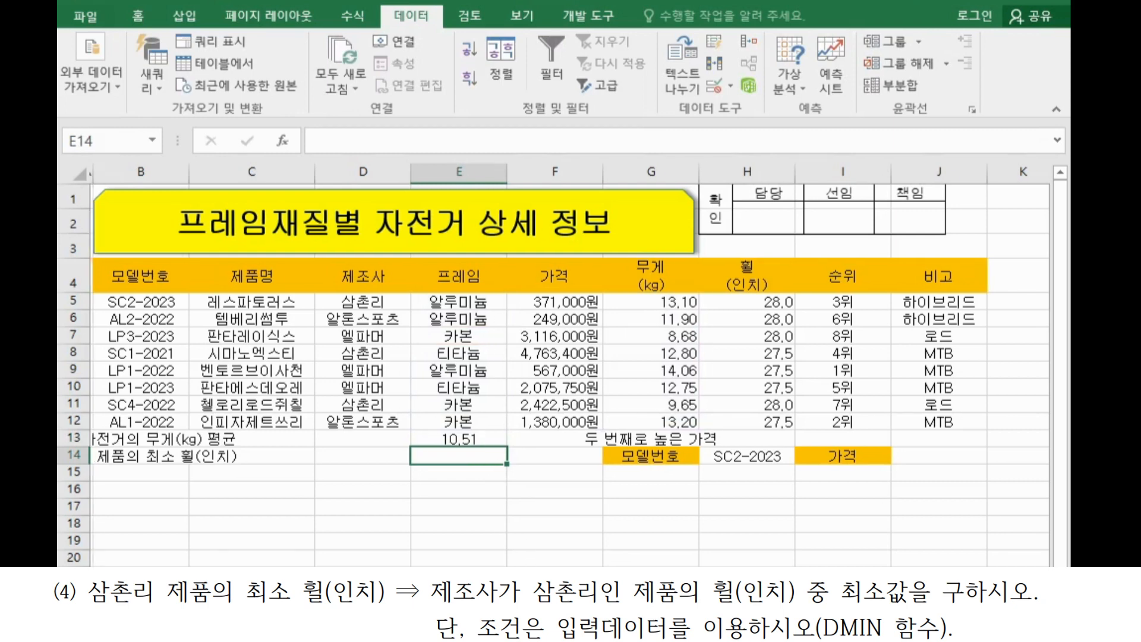
scroll(564, 364, "left", 1)
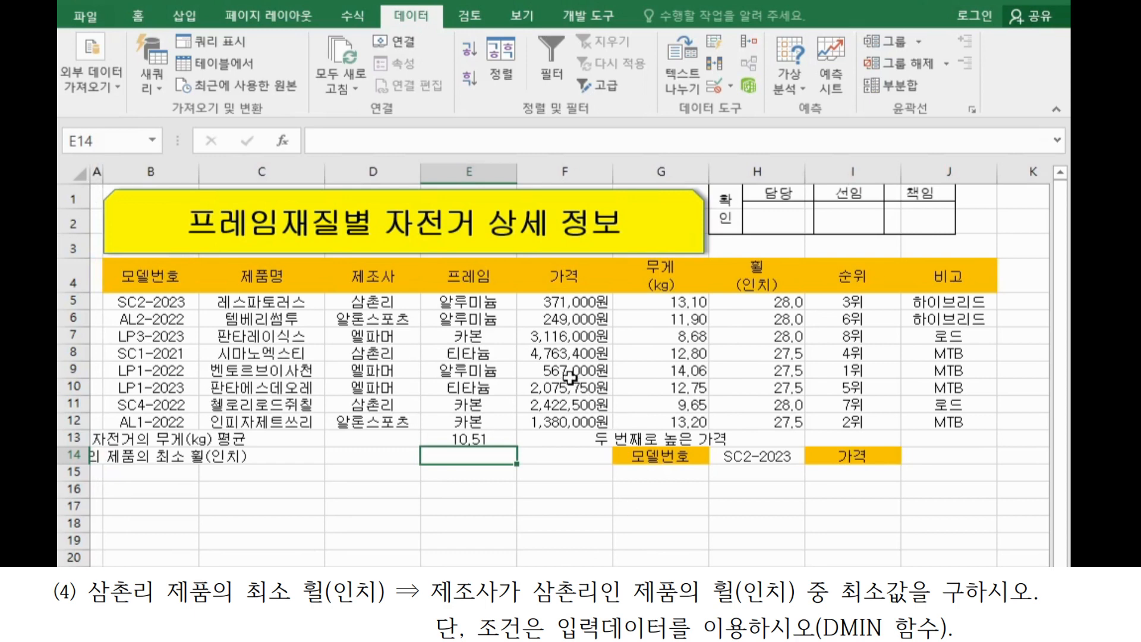
left_click_drag(380, 302, 382, 411)
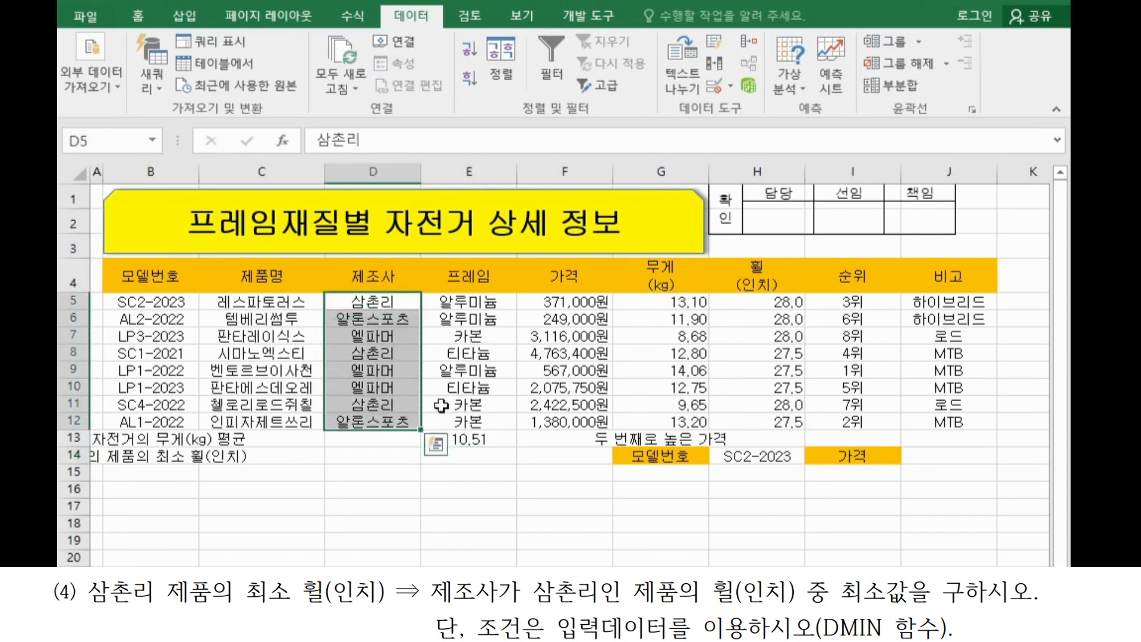
left_click_drag(767, 302, 771, 422)
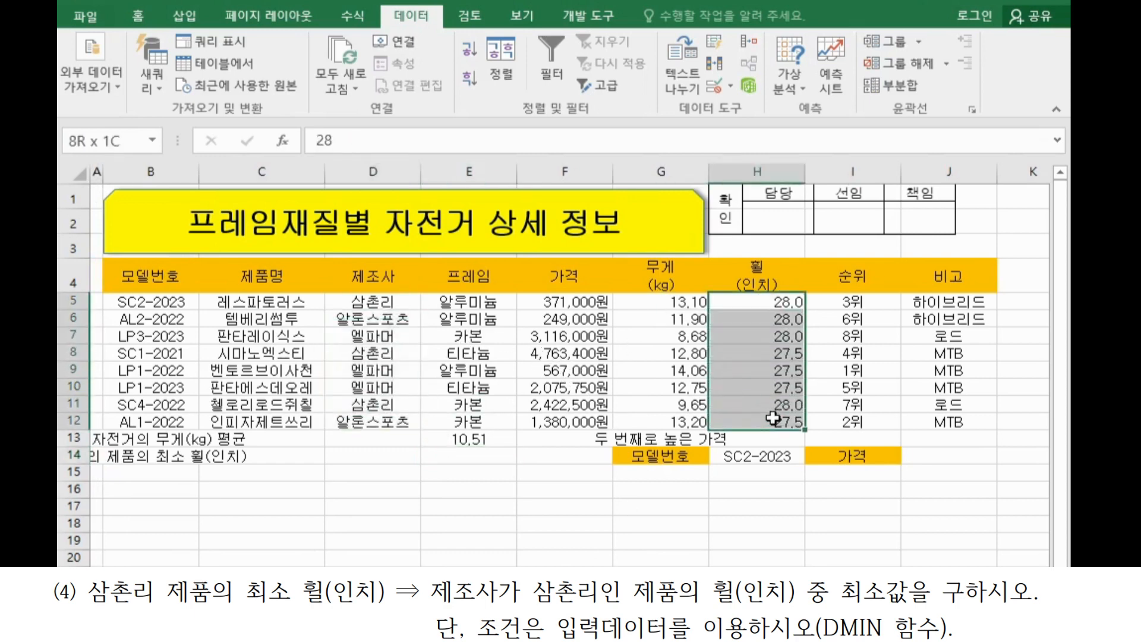
Step: Start a DMIN formula in cell E14 and open its function arguments
left_click(504, 457)
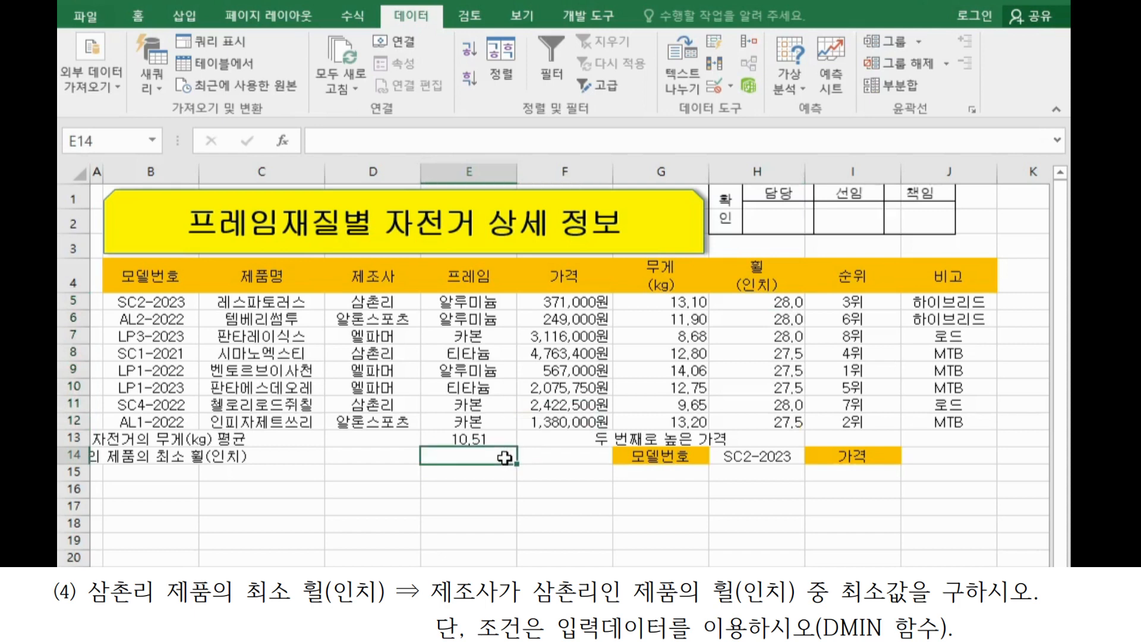
type("=")
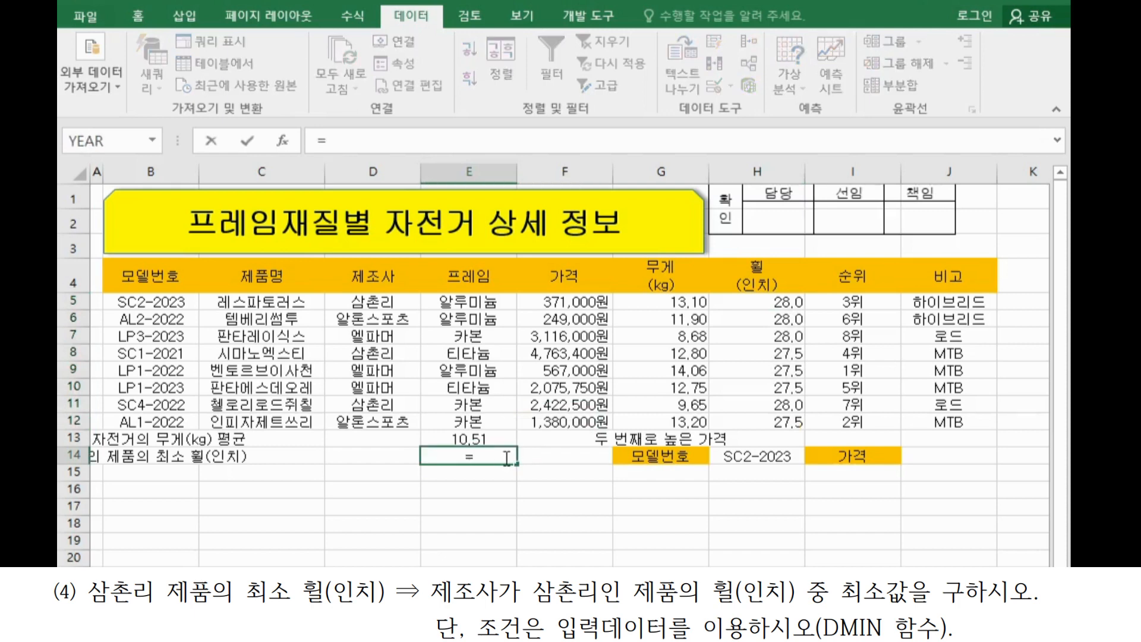
key("BackSpace")
type("d")
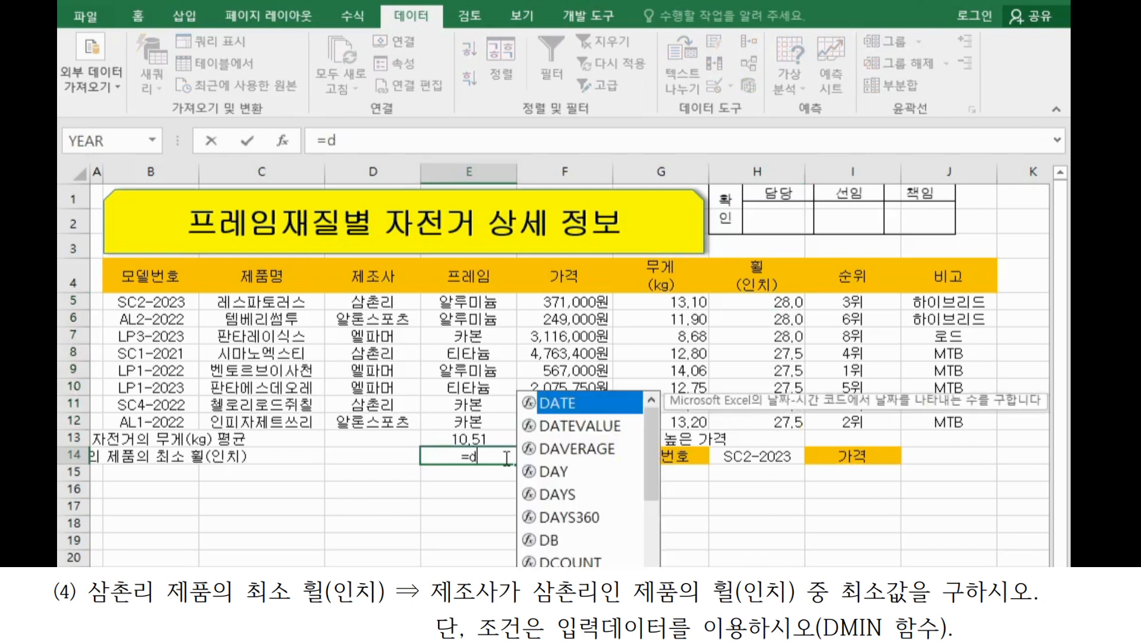
type("m")
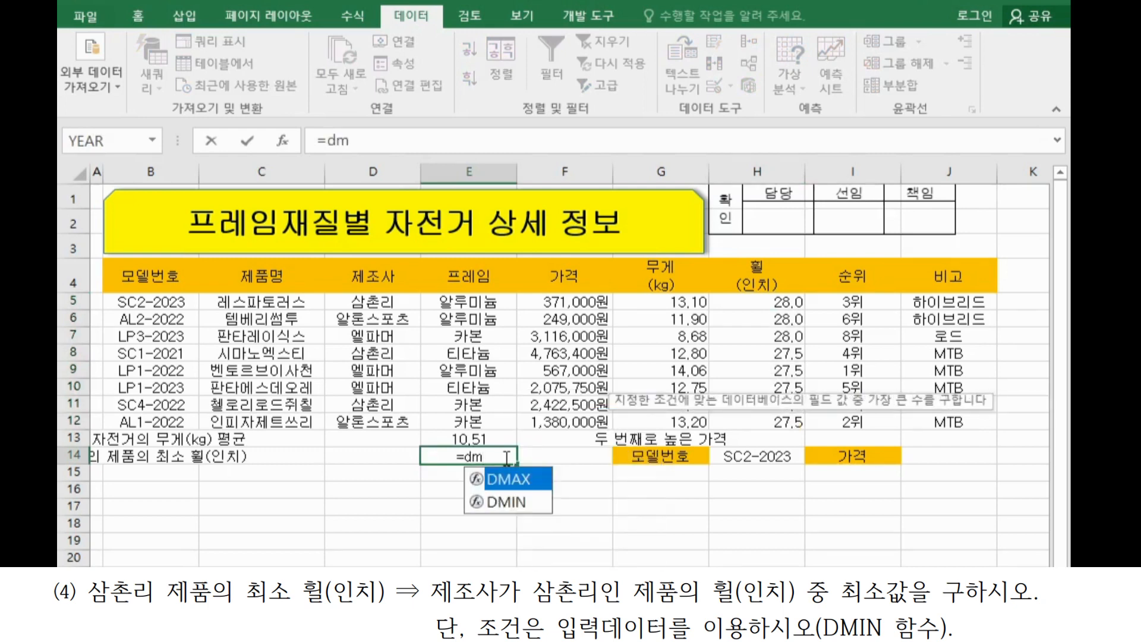
double_click(520, 504)
left_click(294, 144)
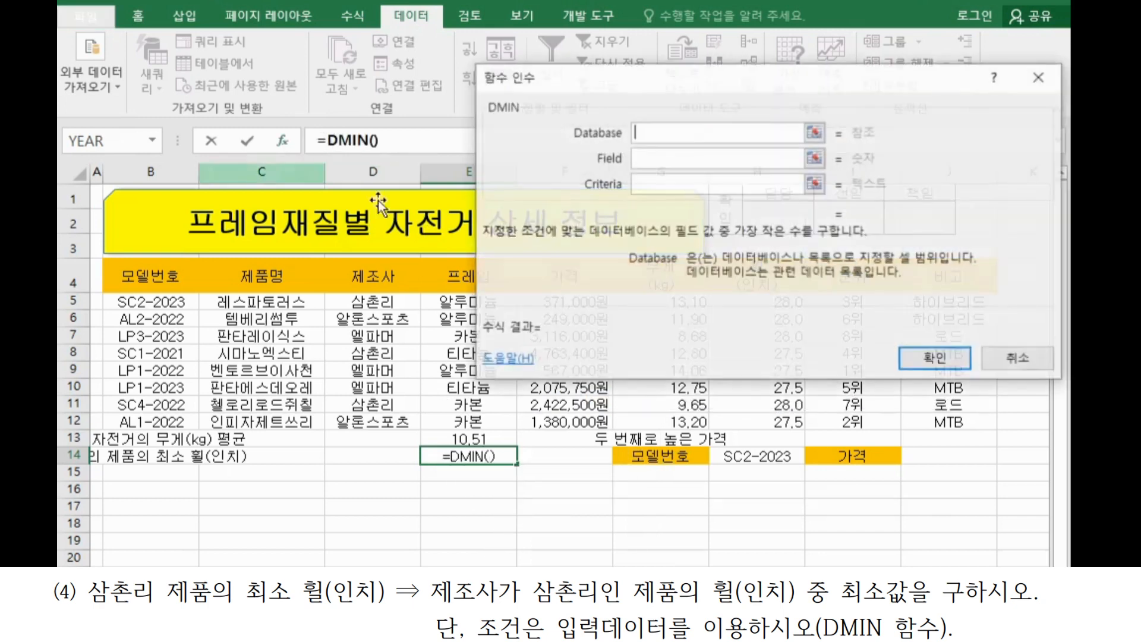
Step: Set DMIN's database to B4:J12 and its field to the 휠(인치) header in H4
left_click_drag(642, 79, 569, 423)
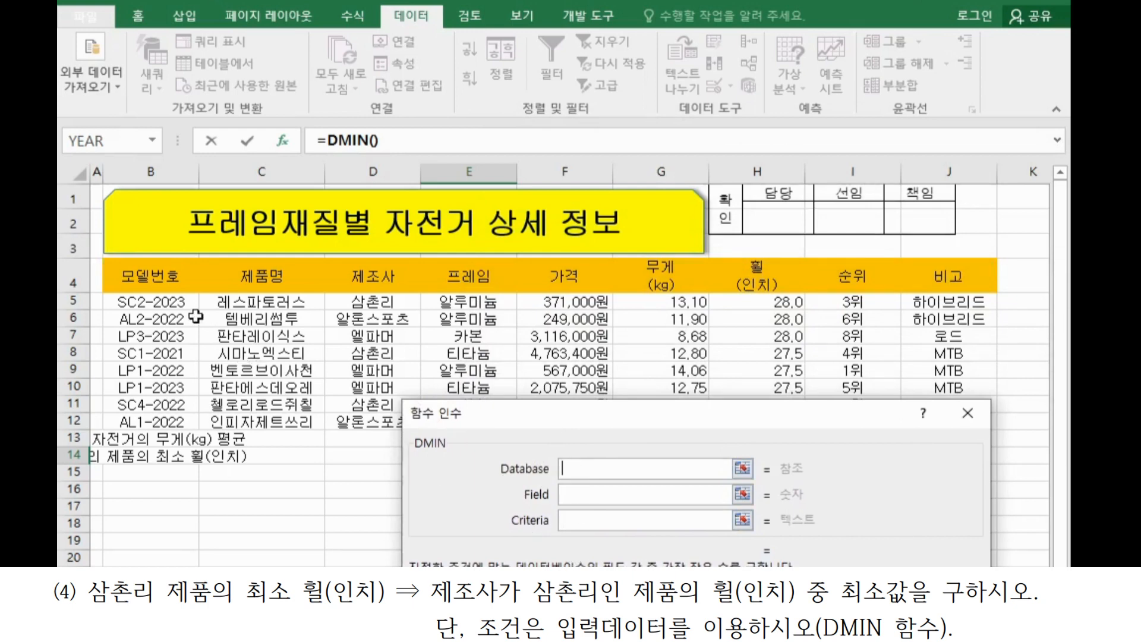
left_click_drag(170, 286, 931, 414)
left_click_drag(722, 415, 743, 329)
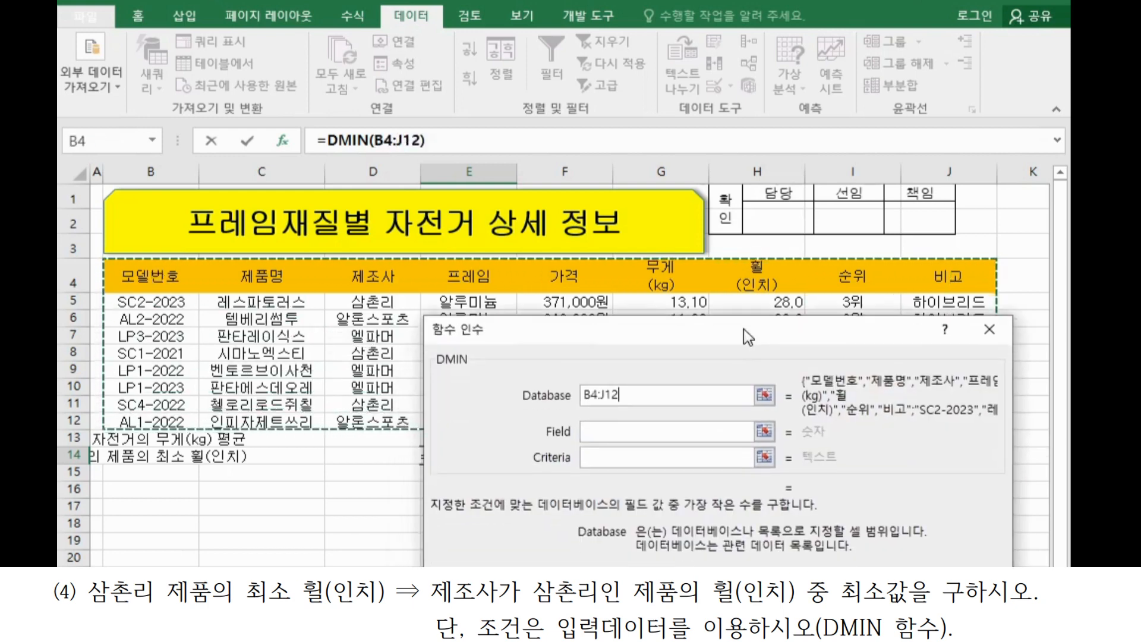
left_click(607, 433)
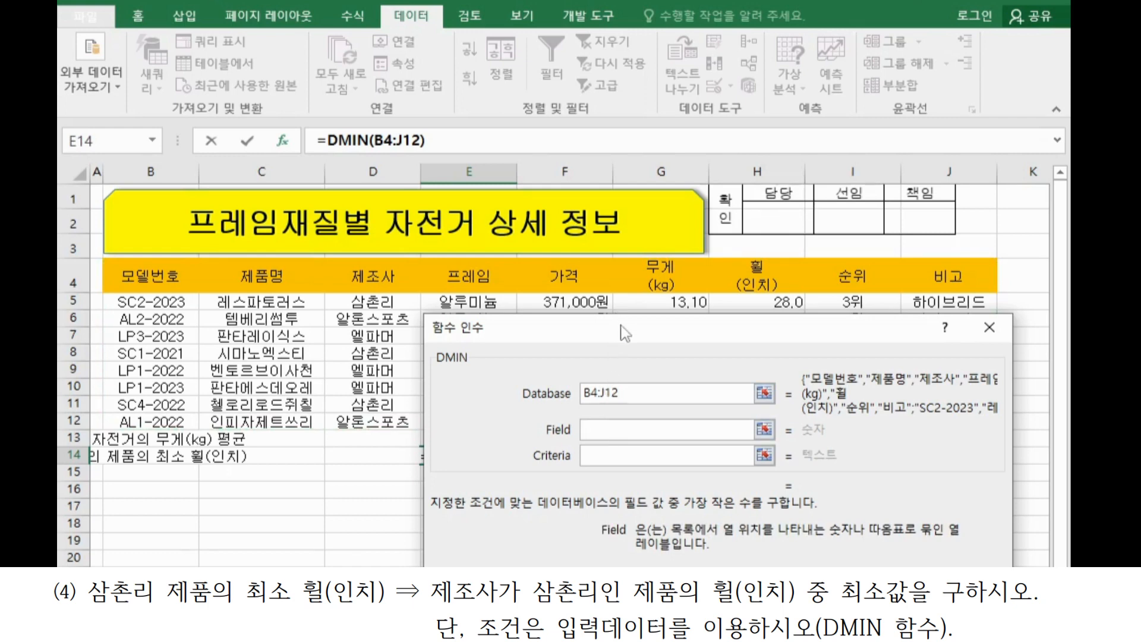
left_click_drag(624, 333, 624, 340)
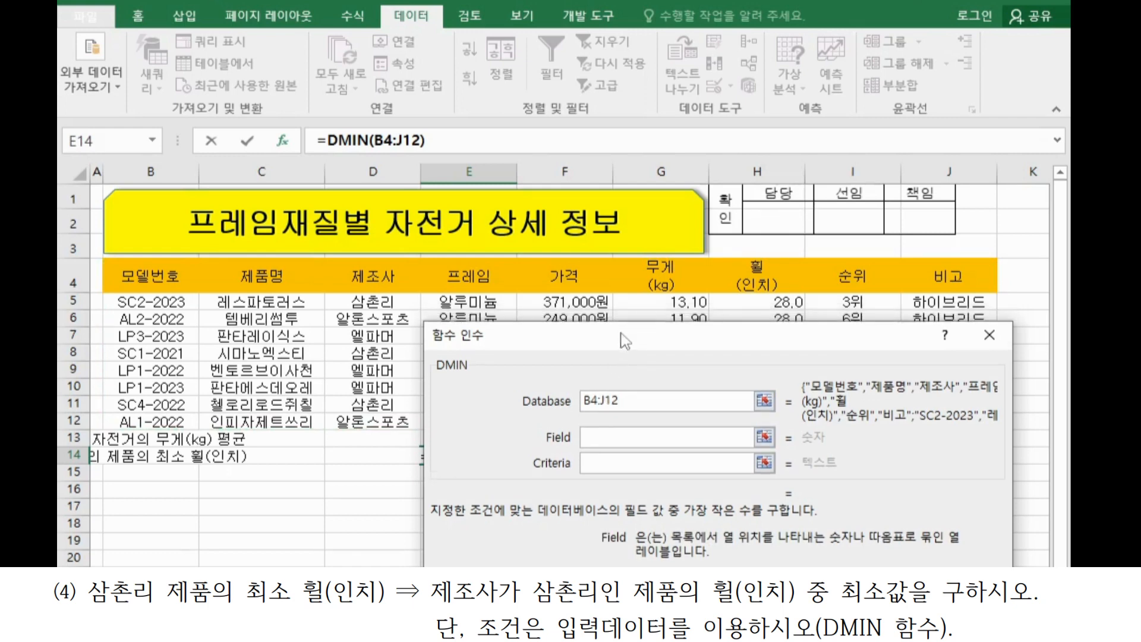
left_click(748, 274)
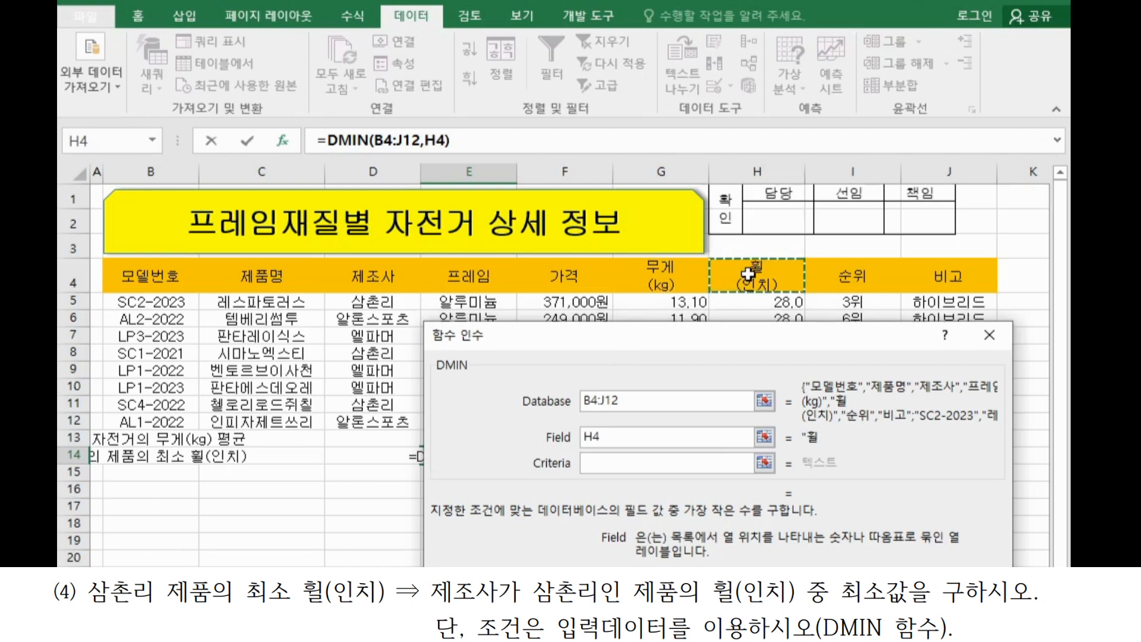
Step: Set DMIN's criteria to D4:D5 and enter the minimum wheel formula in E14
left_click(637, 463)
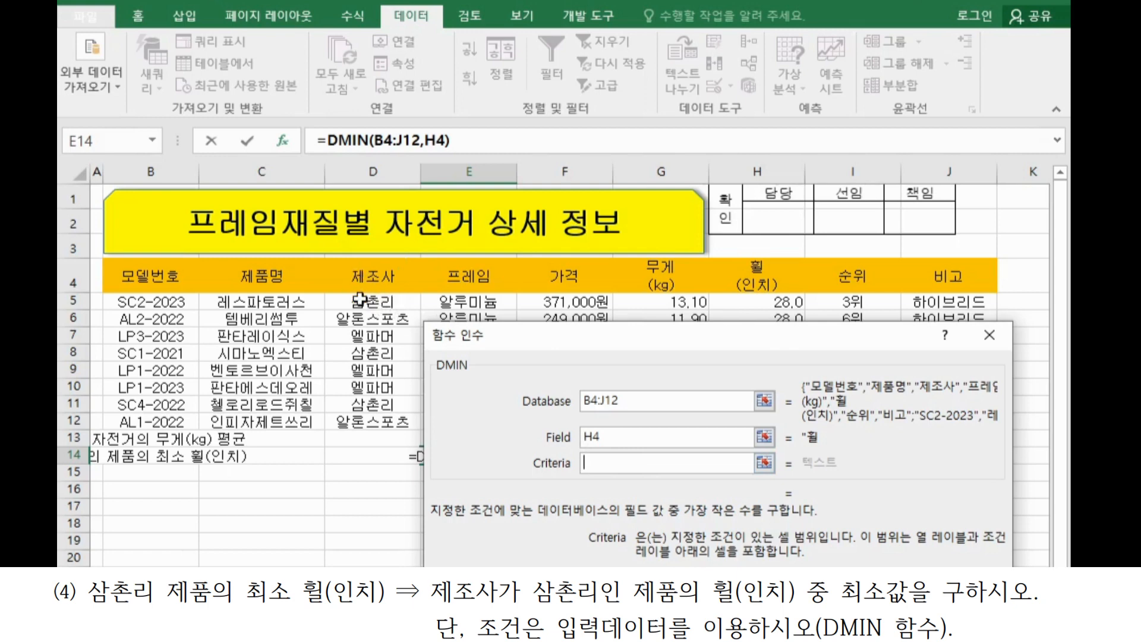
left_click(373, 274)
left_click_drag(373, 274, 373, 302)
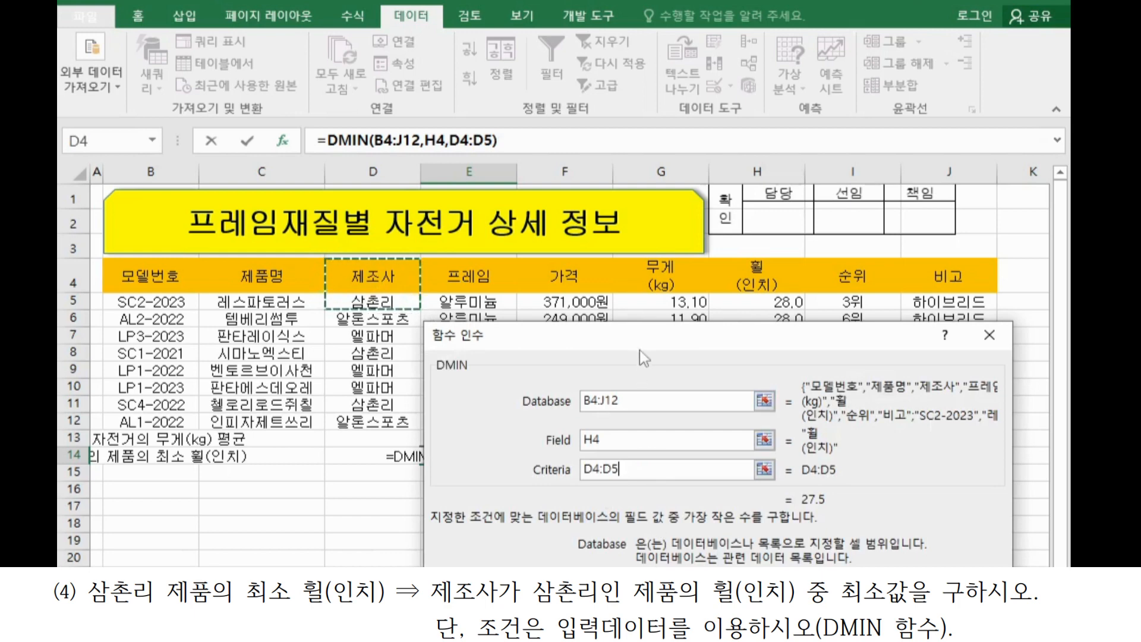
left_click_drag(639, 339, 672, 134)
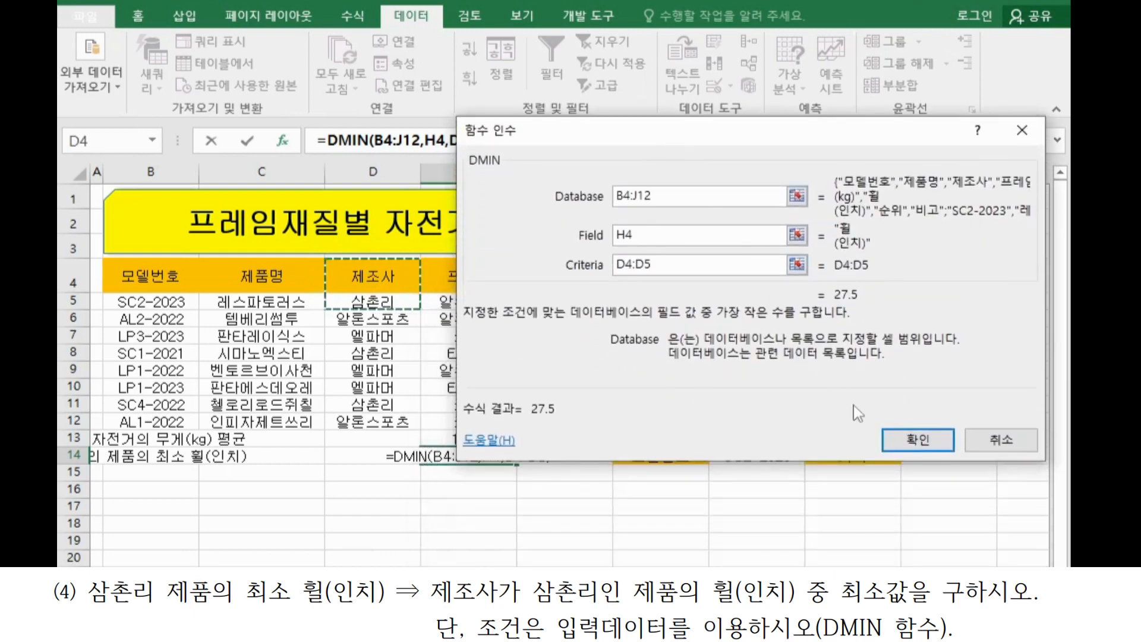
left_click(906, 437)
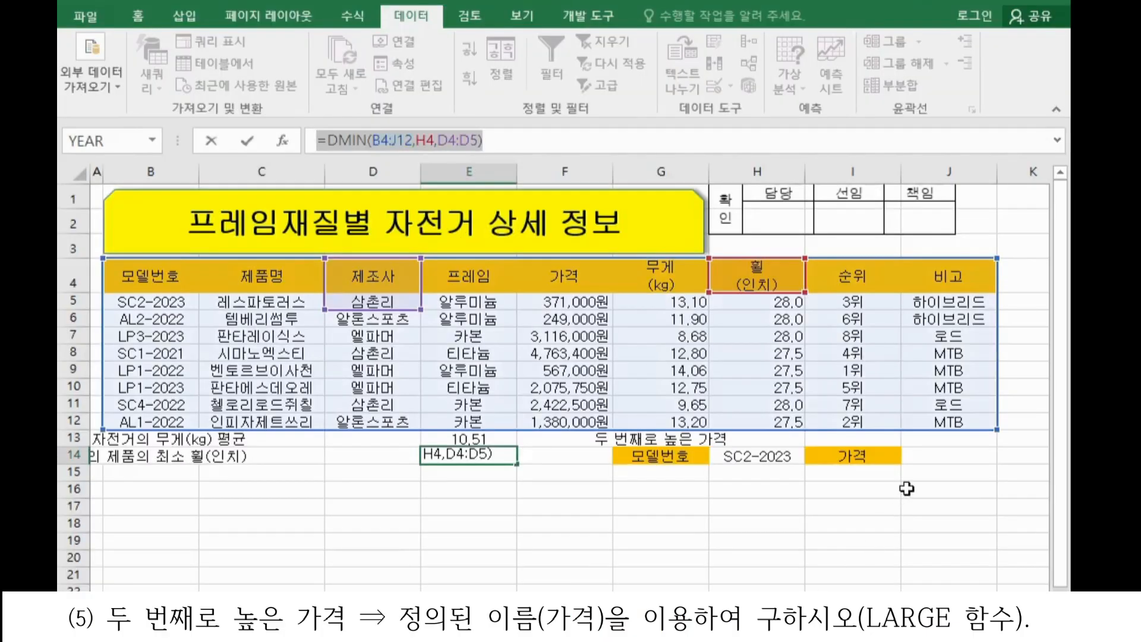
Step: Start a LARGE formula in cell J13 and open its function arguments, keeping the 가격 column in view
left_click(928, 442)
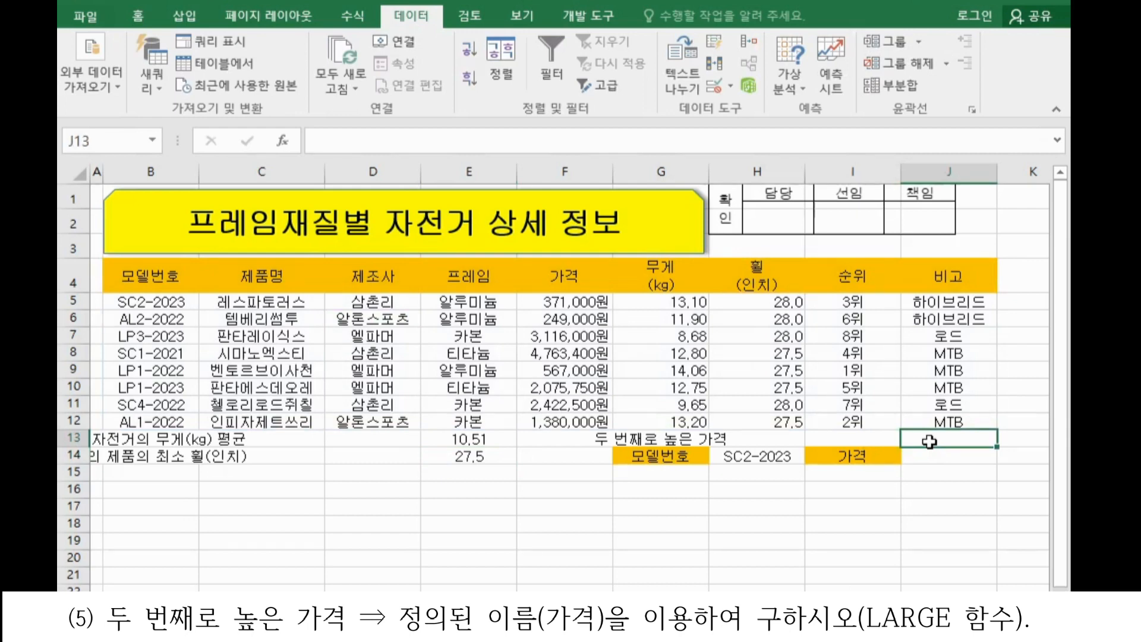
type("=l")
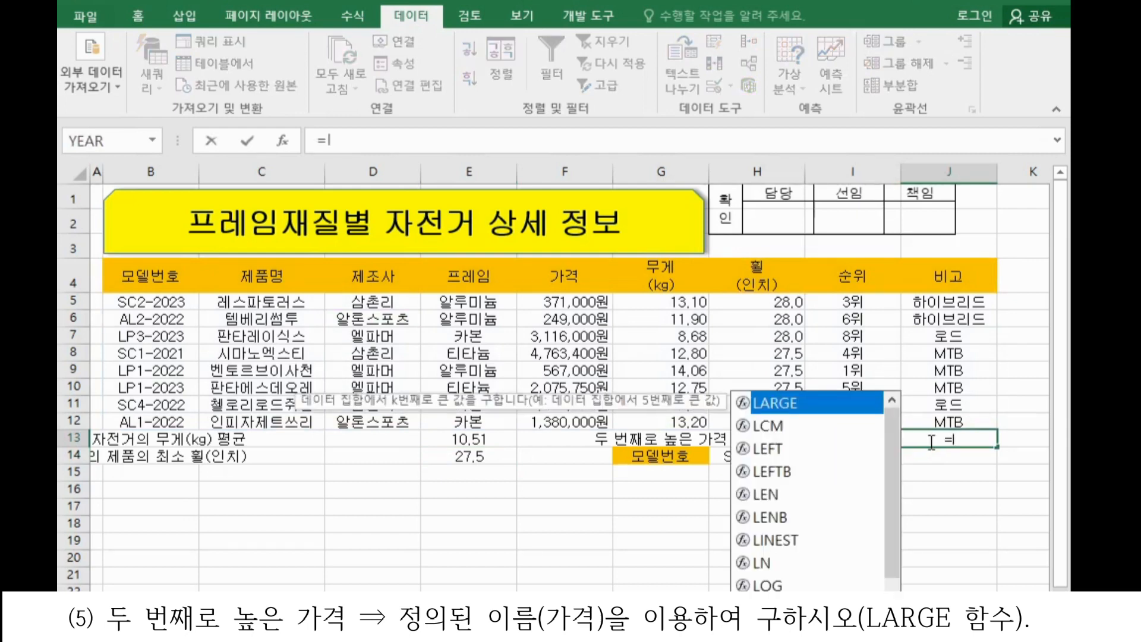
double_click(850, 403)
scroll(569, 386, "right", 3)
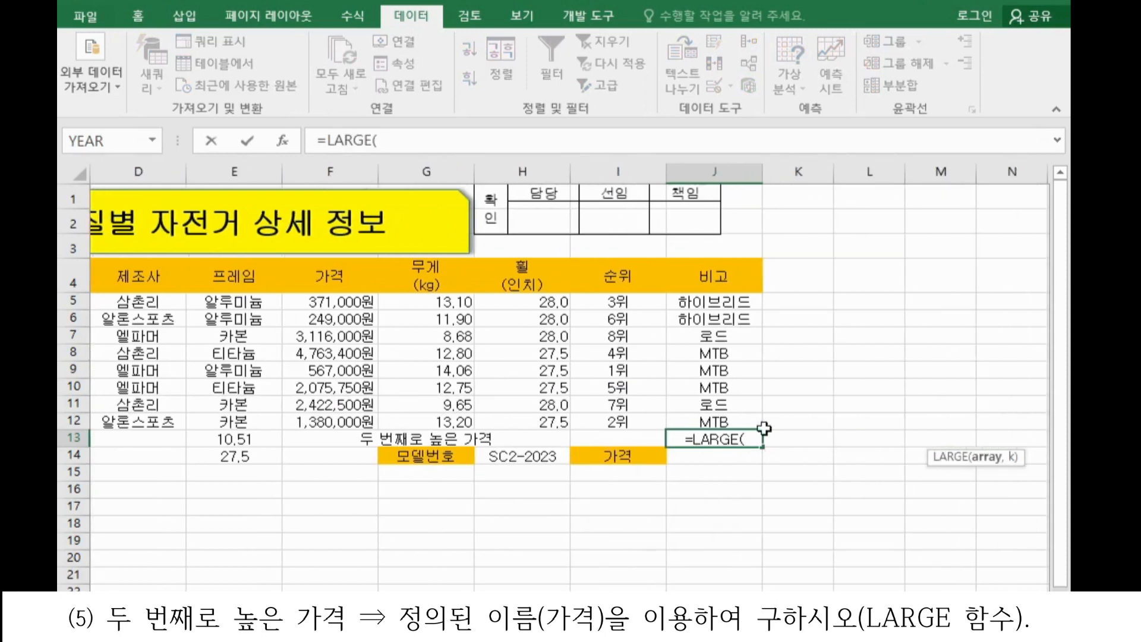
left_click(290, 142)
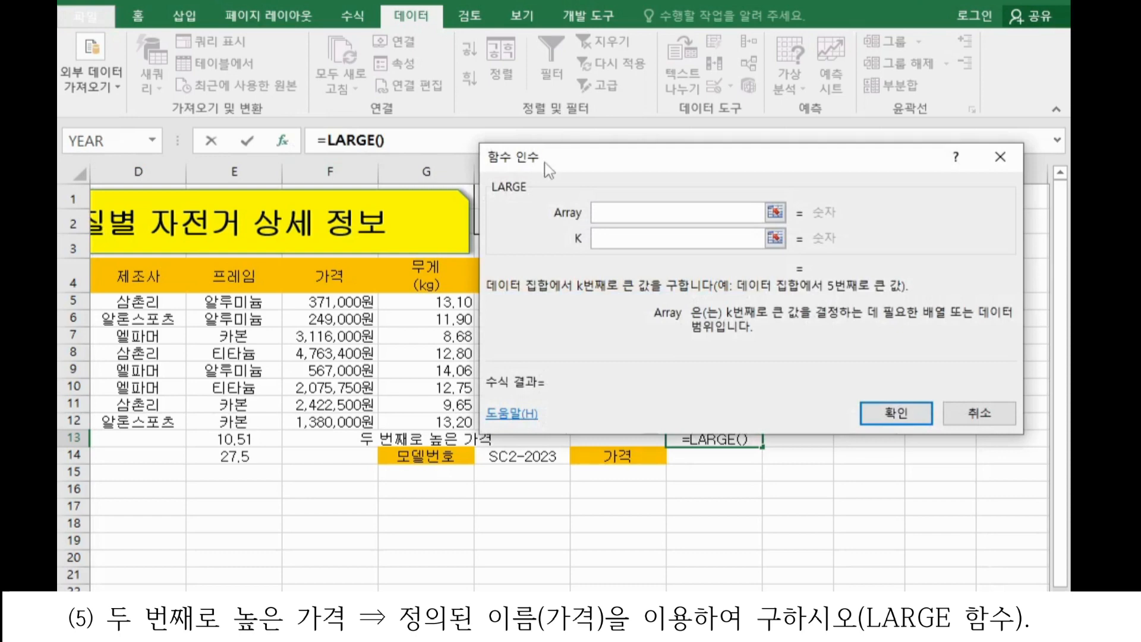
left_click_drag(633, 93, 797, 34)
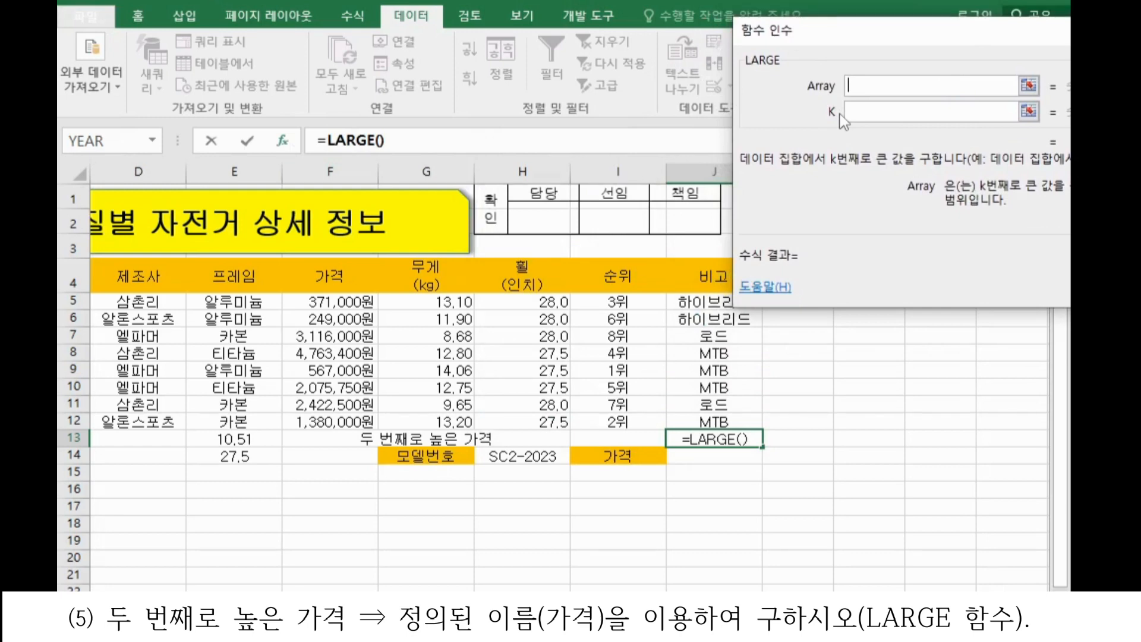
Step: Set LARGE's array to the named range 가격 and K to 2, and enter the formula in J13
left_click_drag(351, 302, 354, 415)
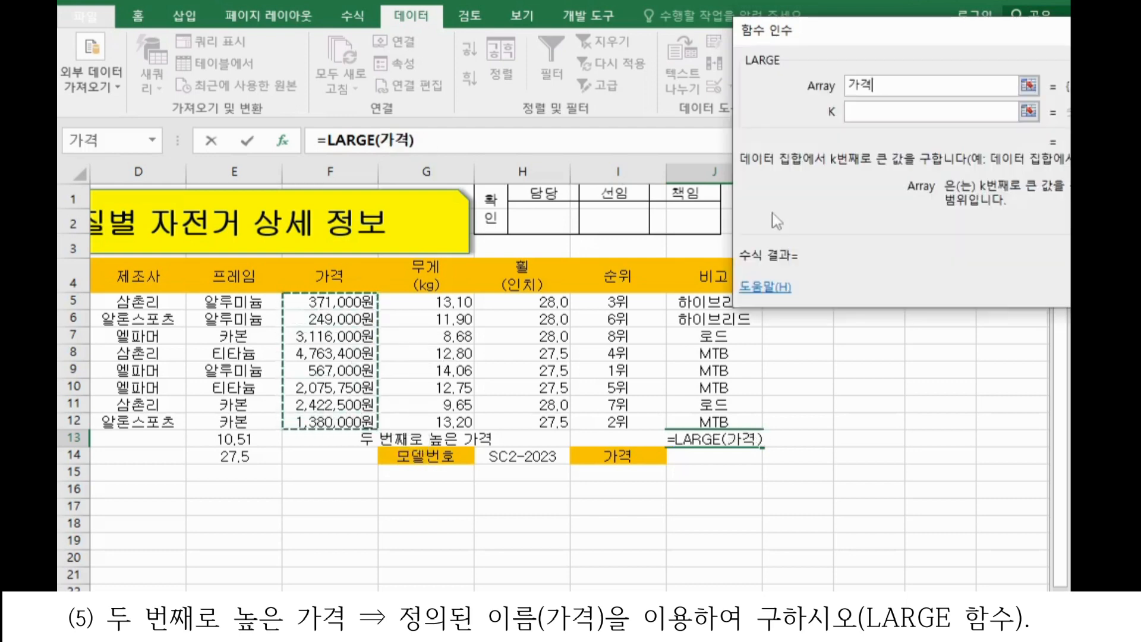
left_click(891, 111)
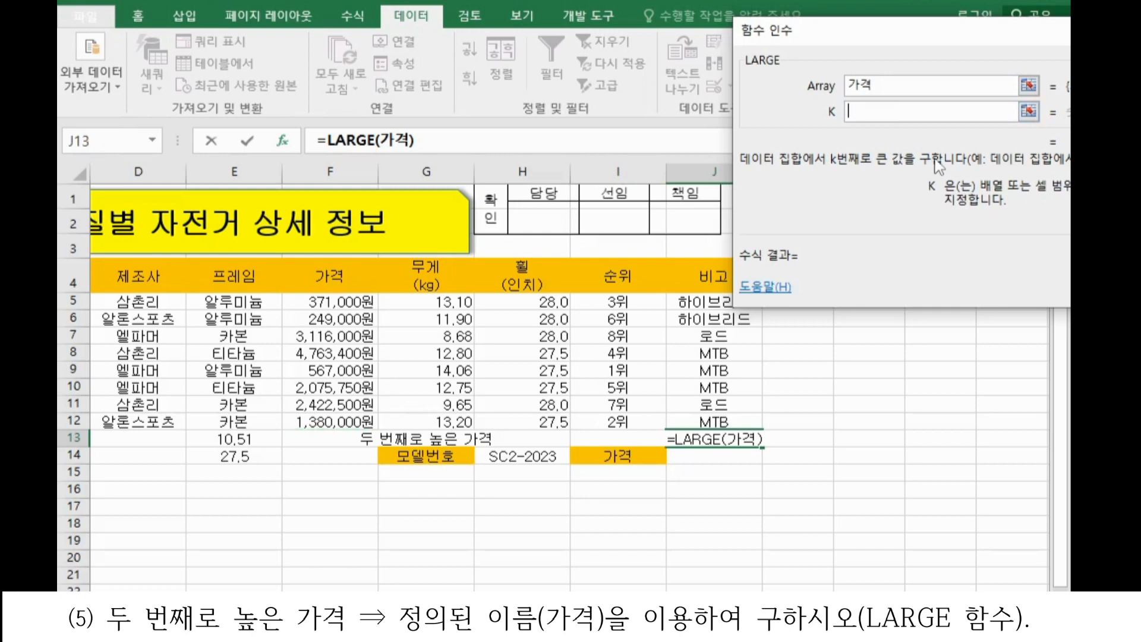
type("2")
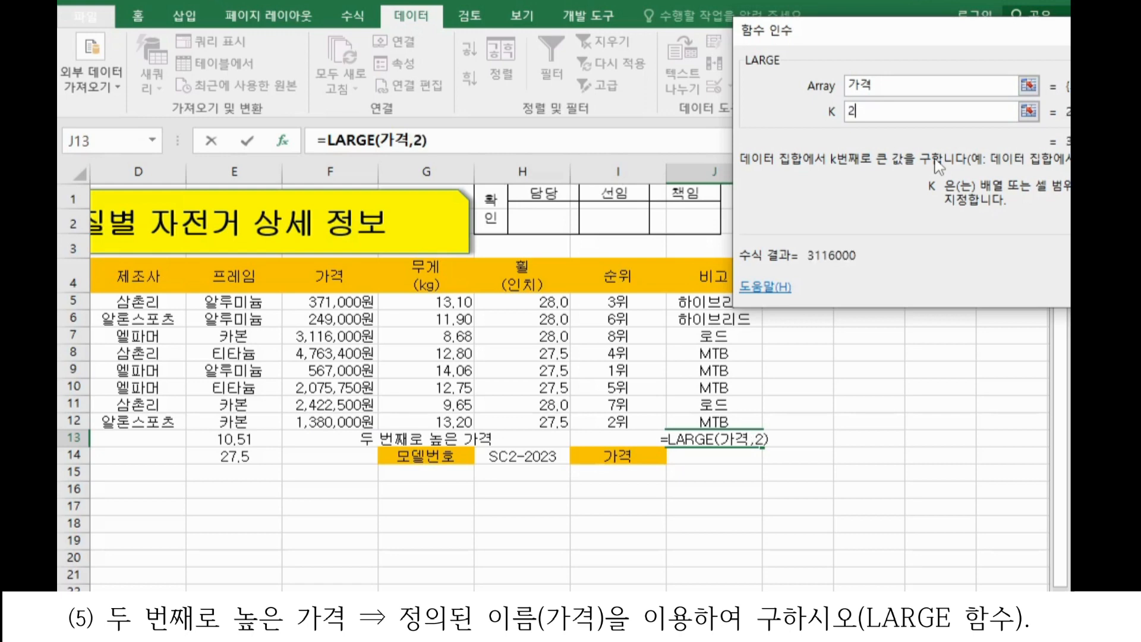
left_click_drag(904, 30, 633, 15)
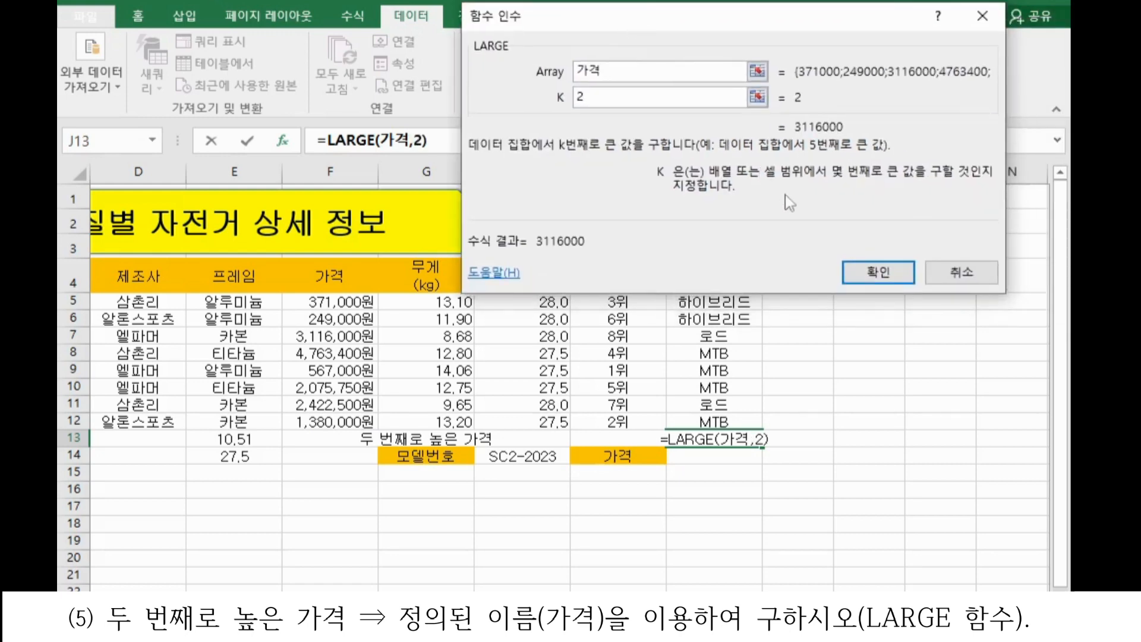
left_click(871, 274)
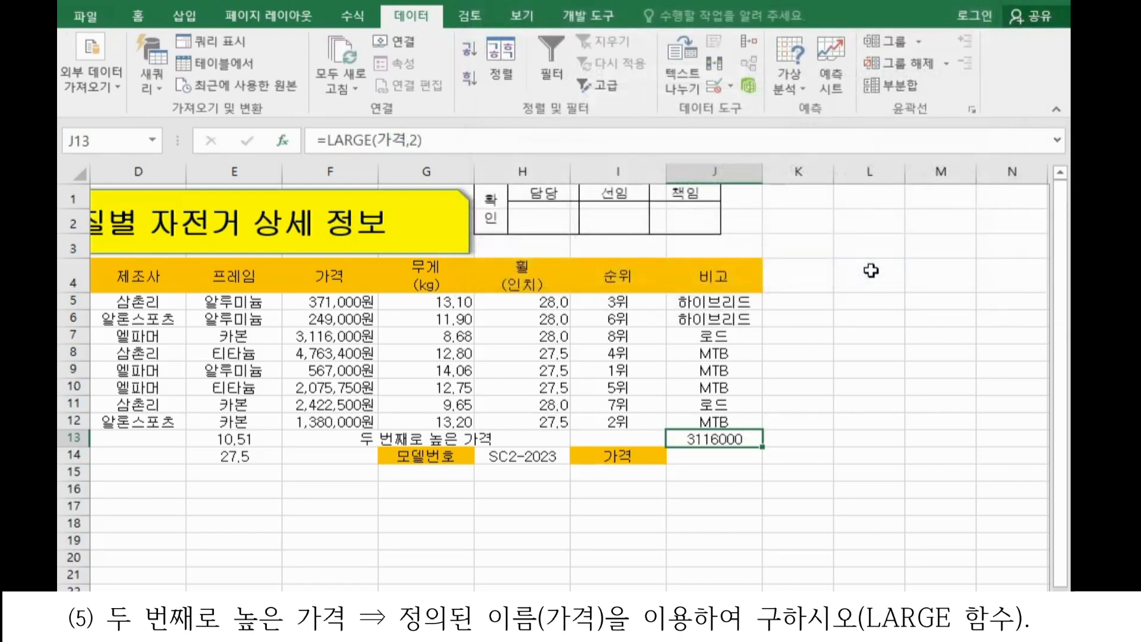
Step: Start a VLOOKUP formula in cell J14 and open its function arguments
left_click(741, 453)
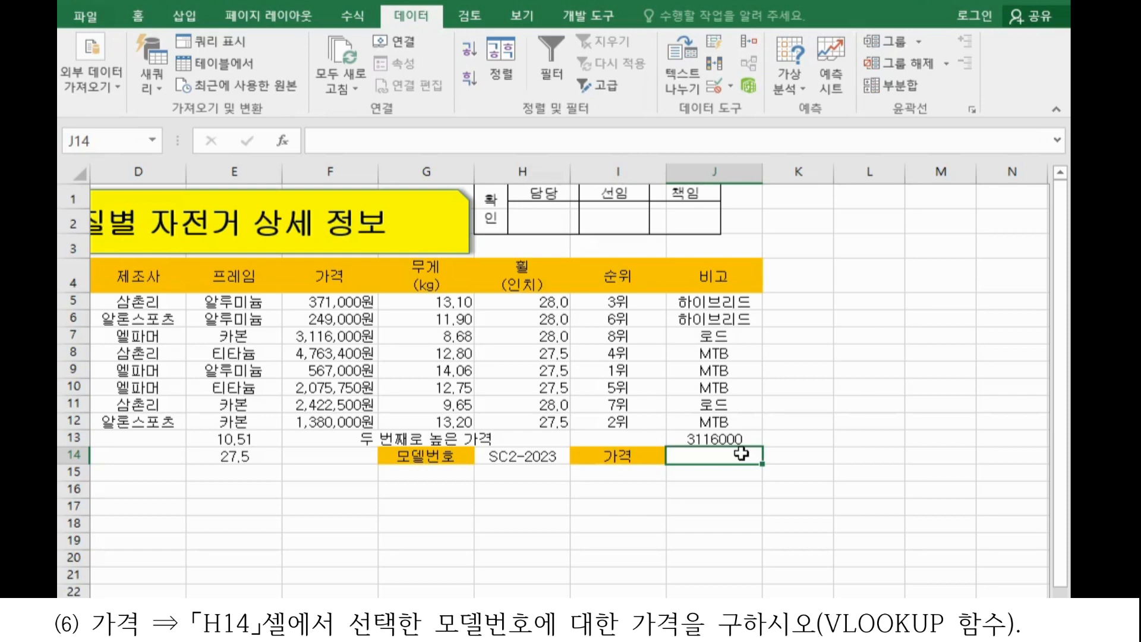
type("=")
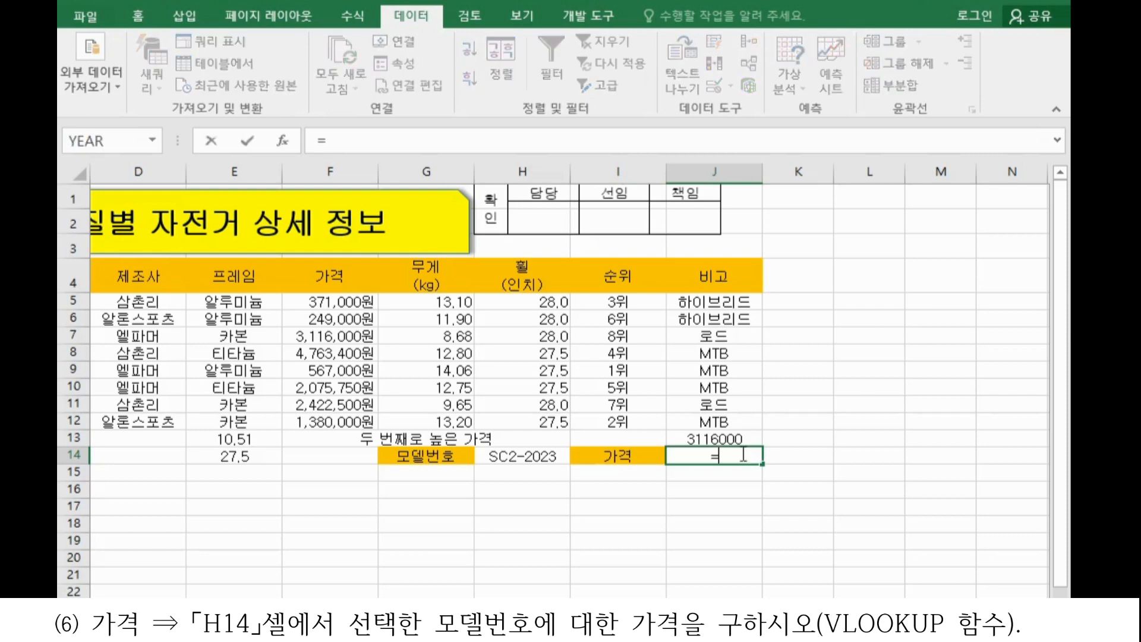
type("v")
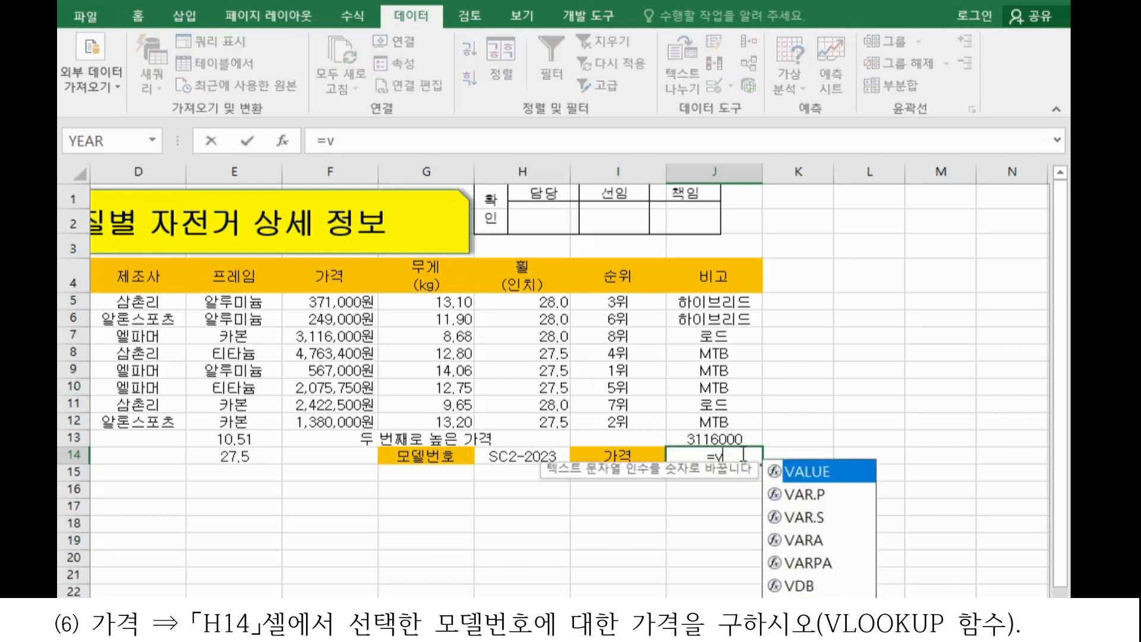
type("l")
key("Tab")
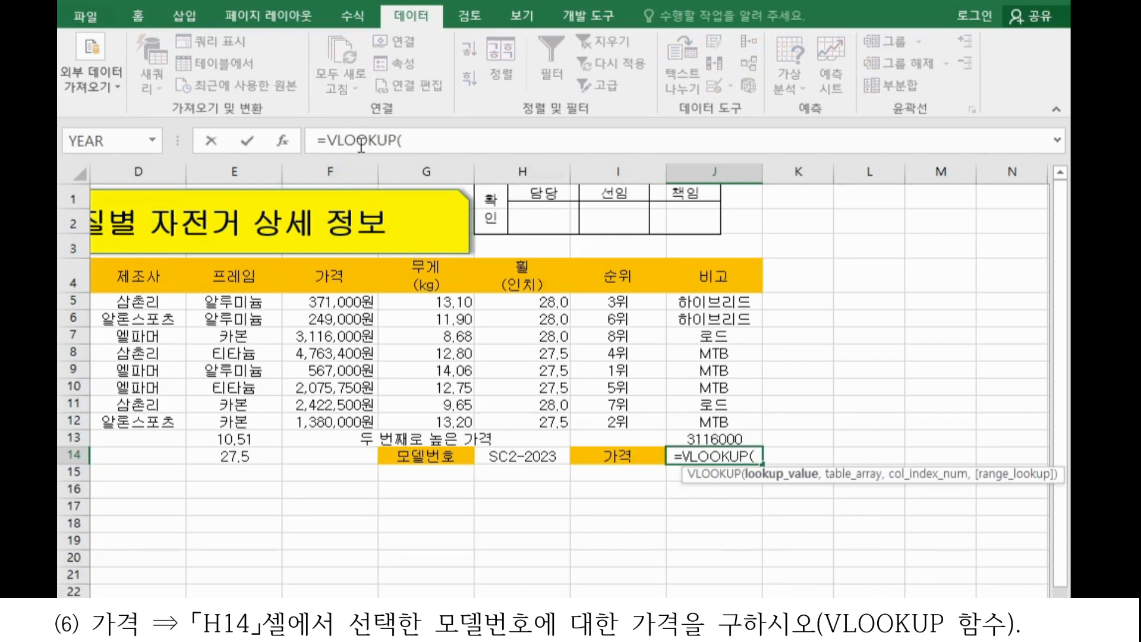
left_click(283, 143)
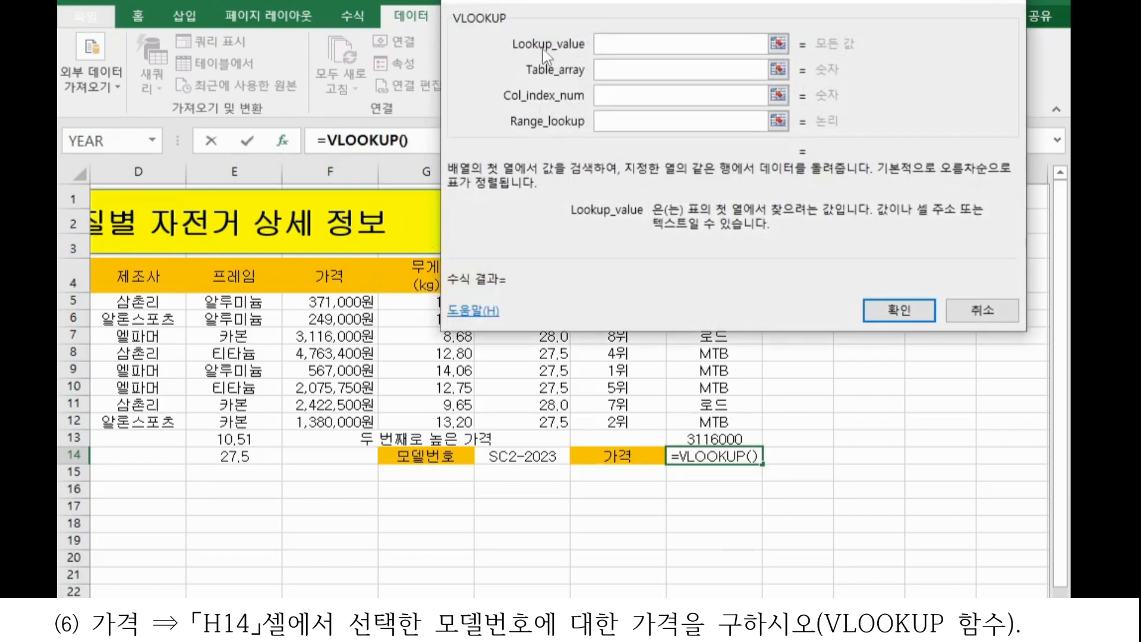
Step: Set VLOOKUP's lookup value to H14 and its table array to B5:J12
left_click(548, 458)
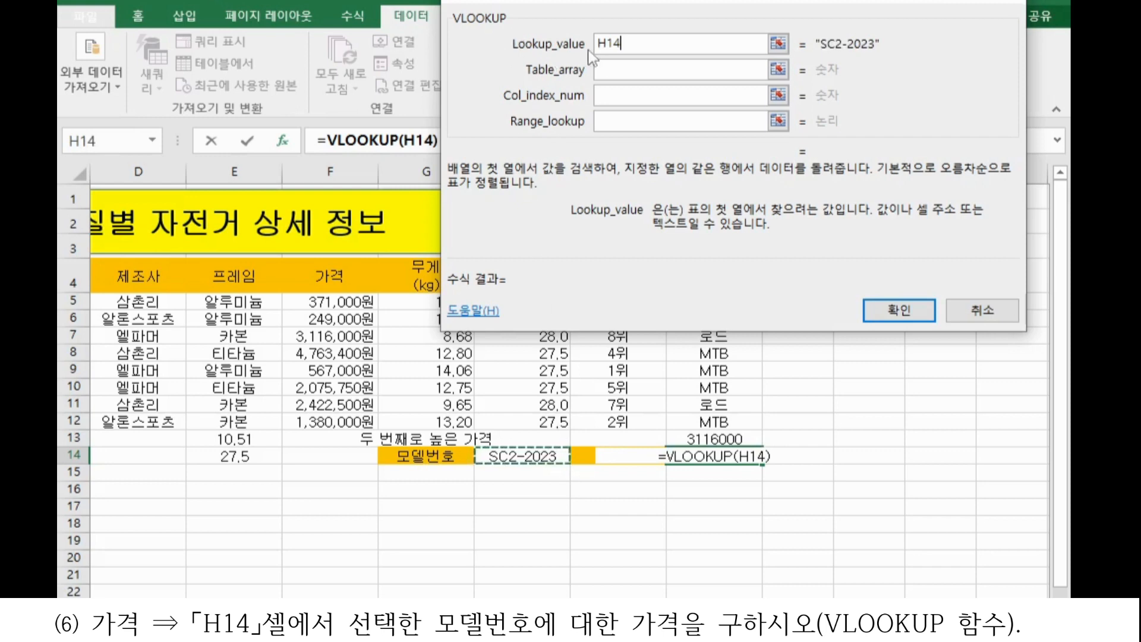
left_click(599, 69)
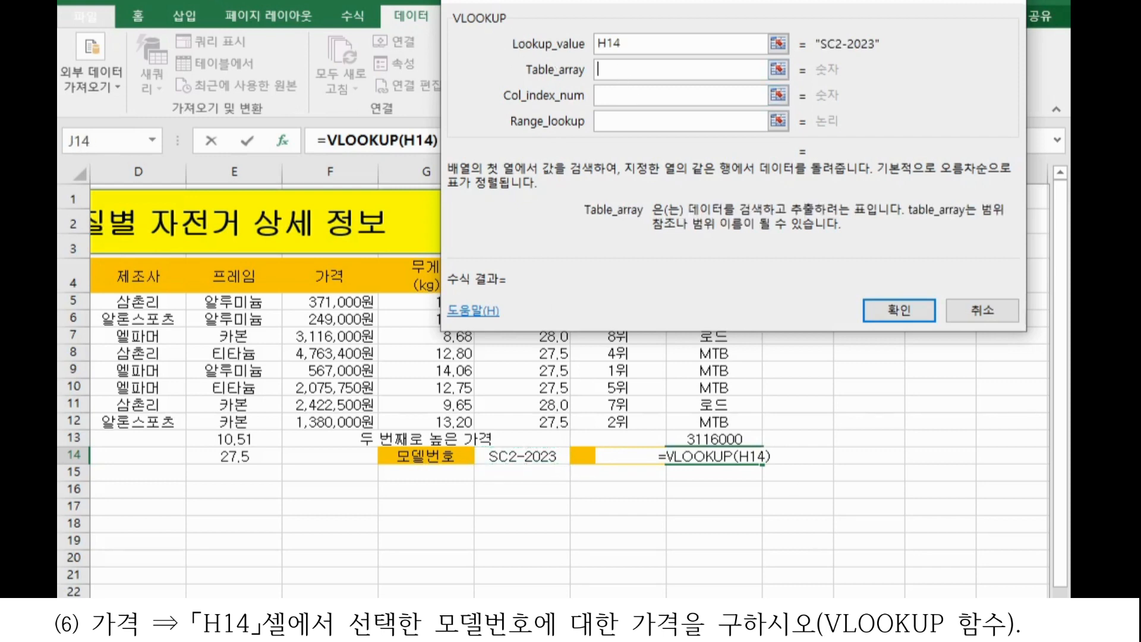
scroll(570, 463, "left", 3)
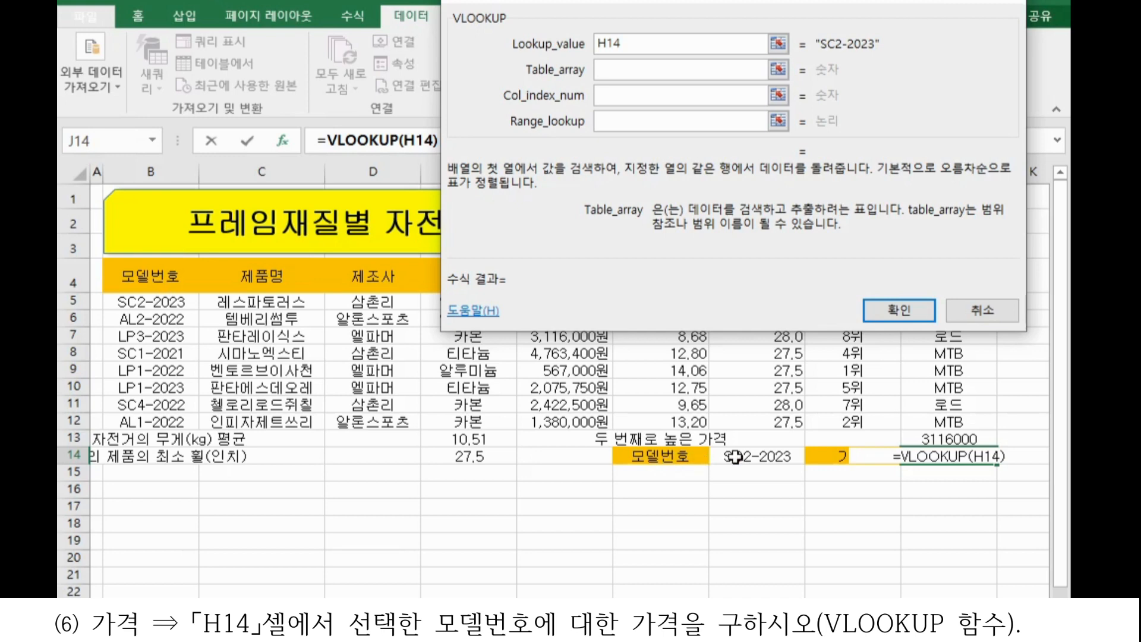
left_click_drag(139, 305, 912, 421)
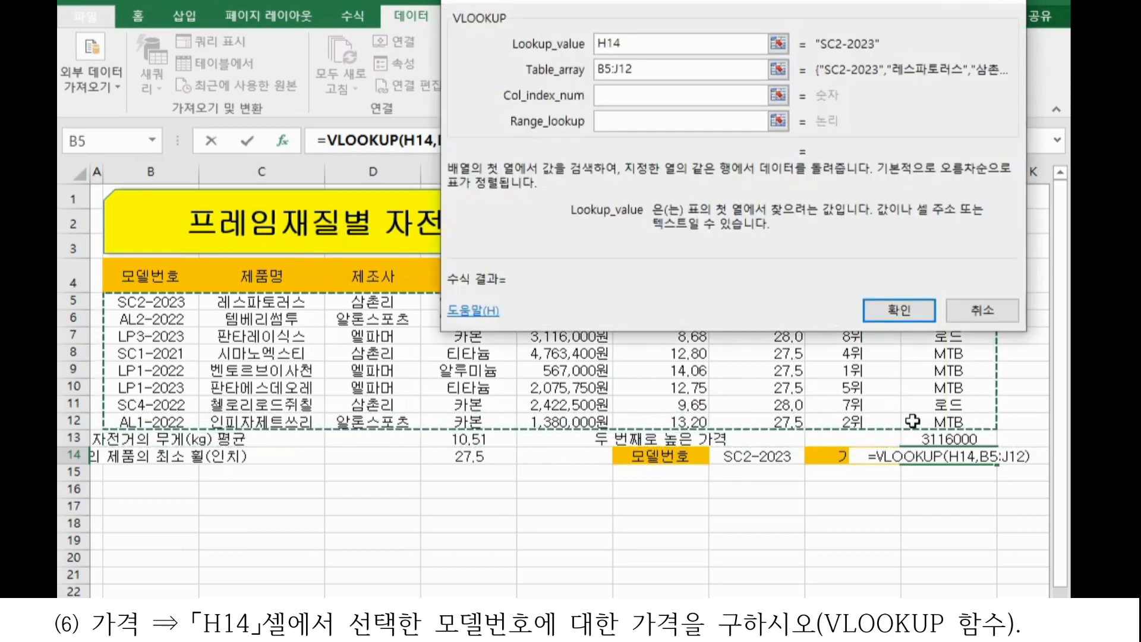
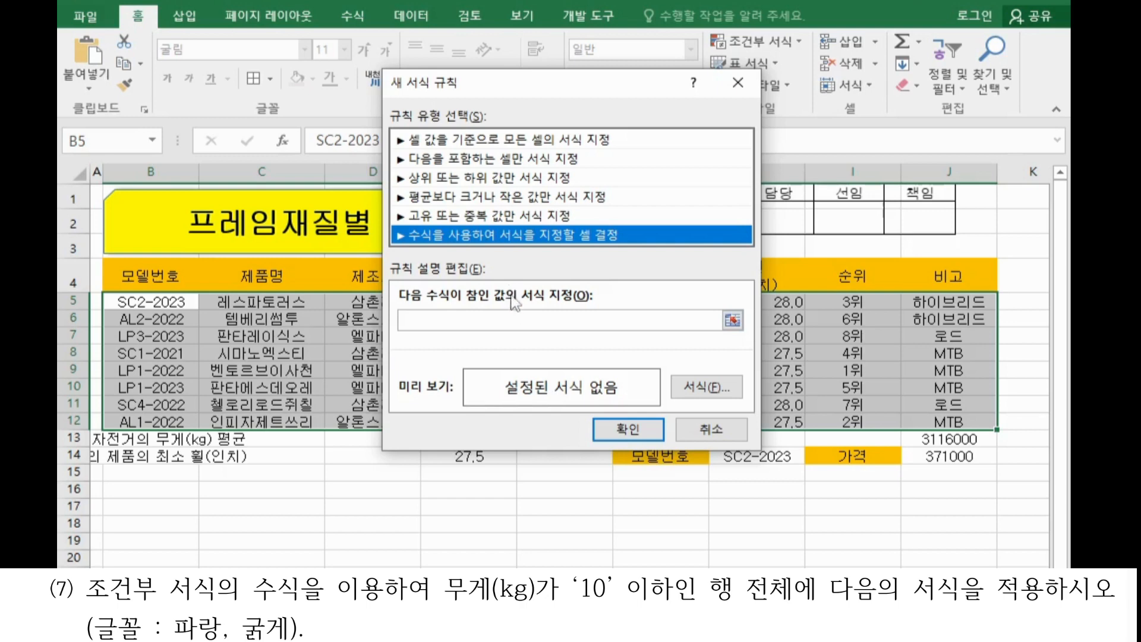
Step: Enter =$G5<=10 as the formula of the new conditional formatting rule for B5:J12 and open the rule's format settings
left_click(486, 318)
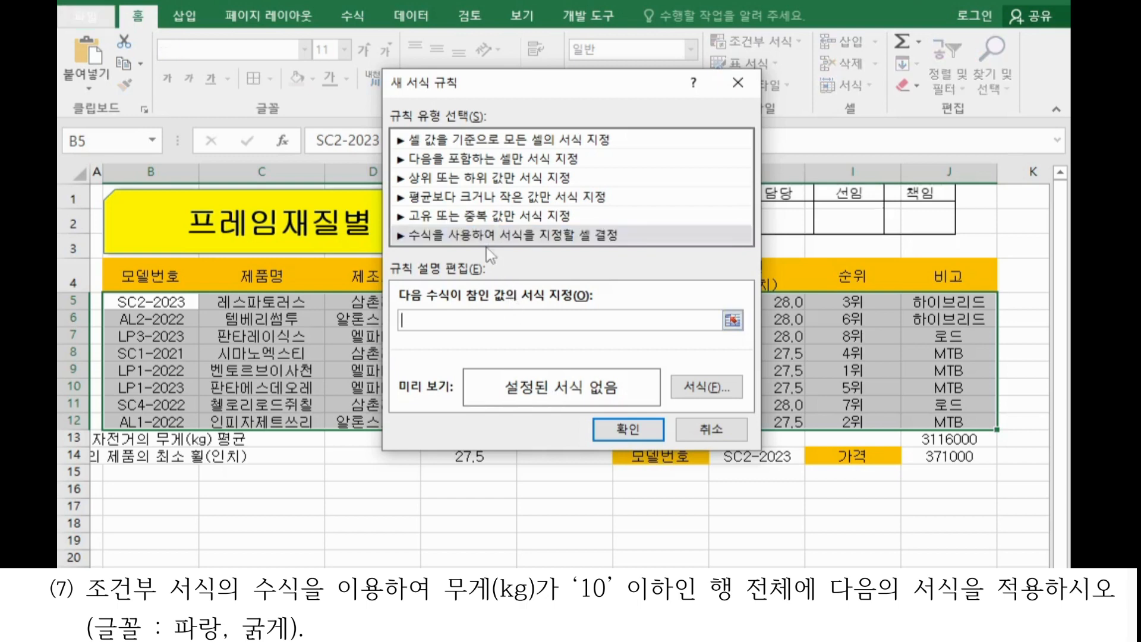
left_click_drag(509, 89, 323, 100)
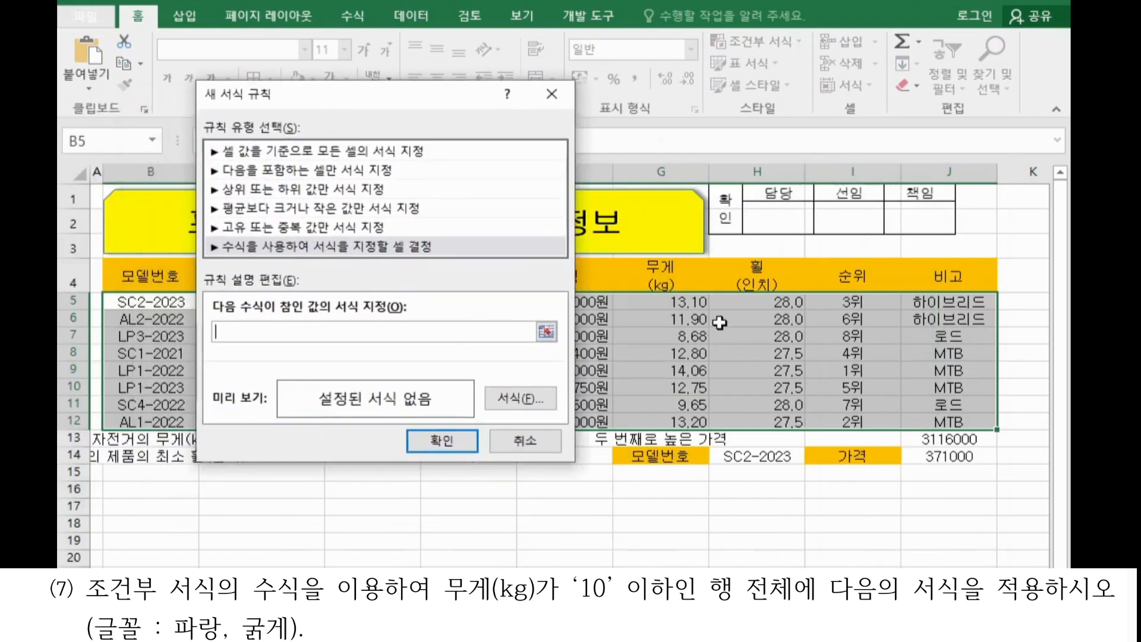
left_click(696, 302)
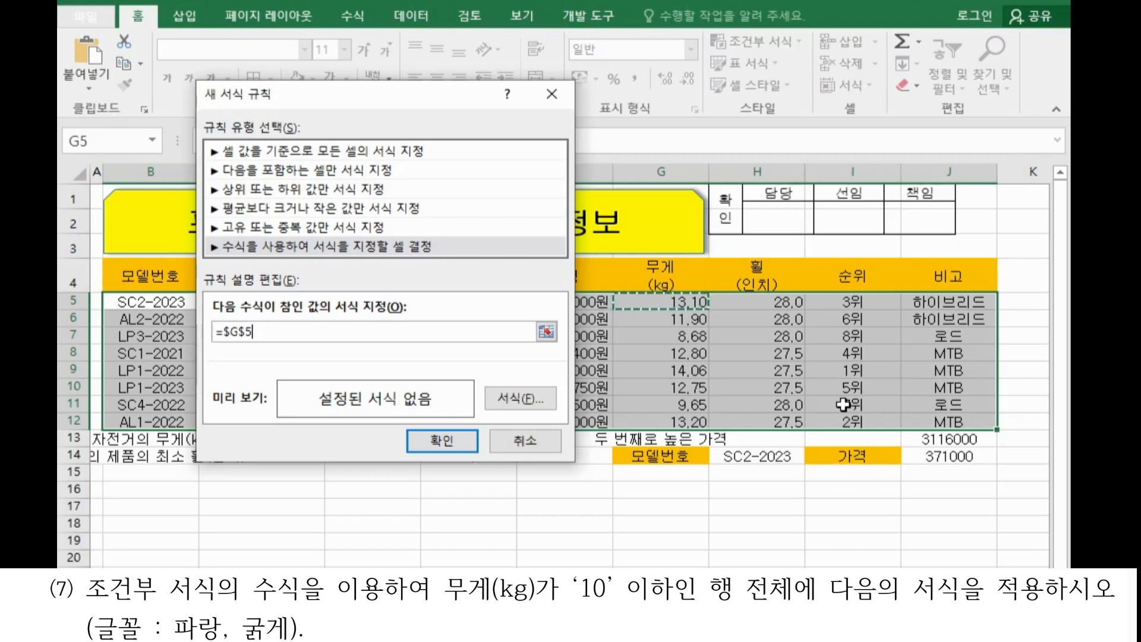
key("F4")
key("F4")
type("<=")
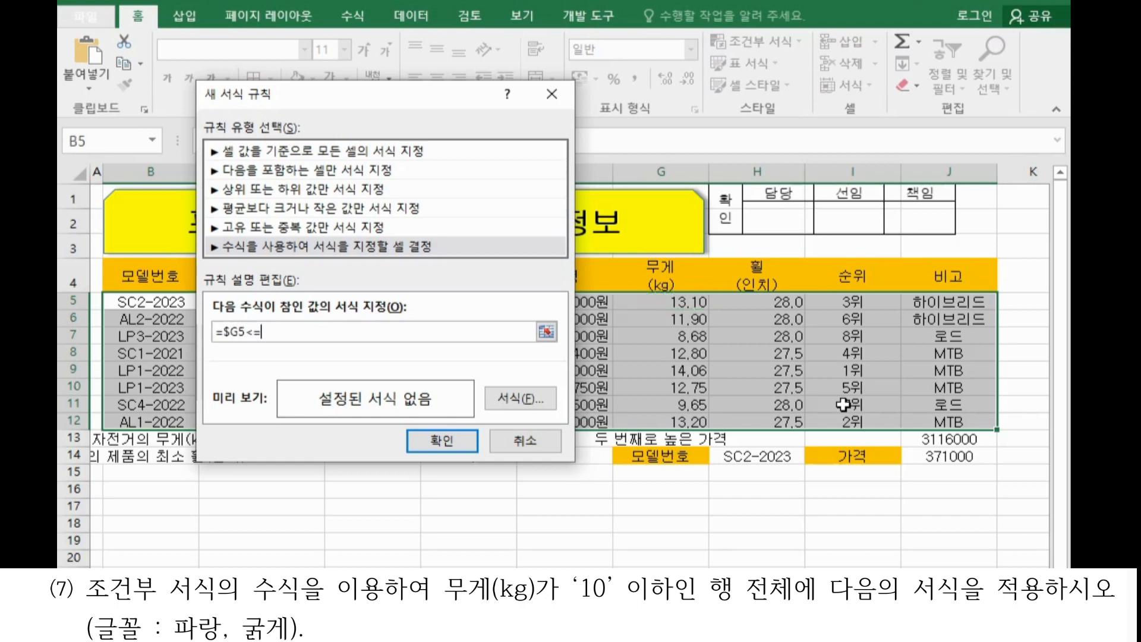
type("10")
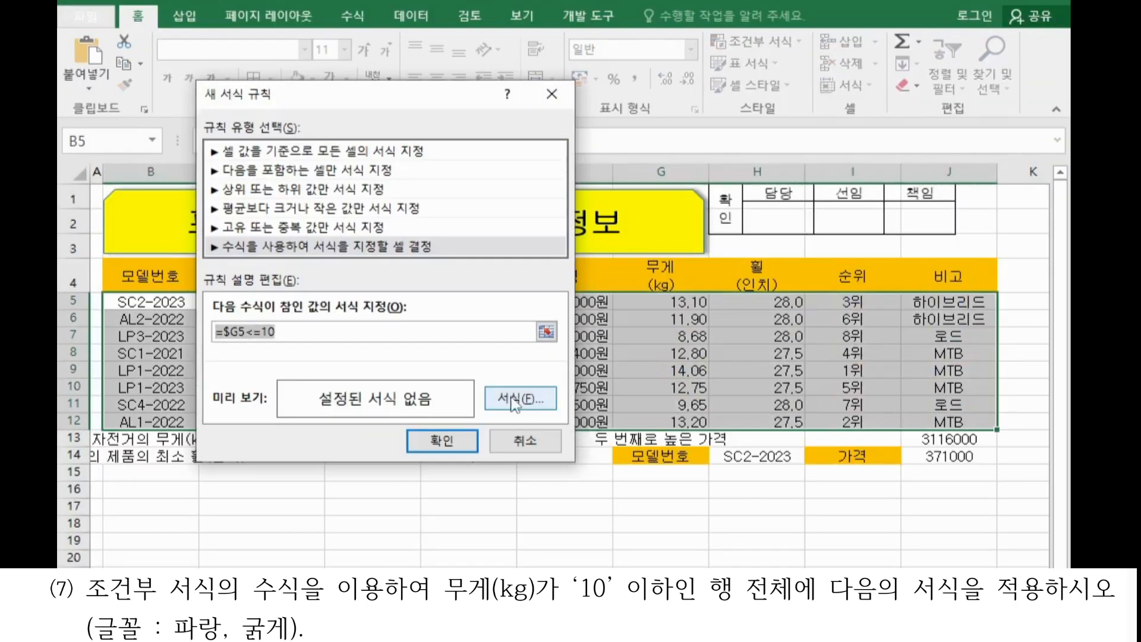
left_click(514, 404)
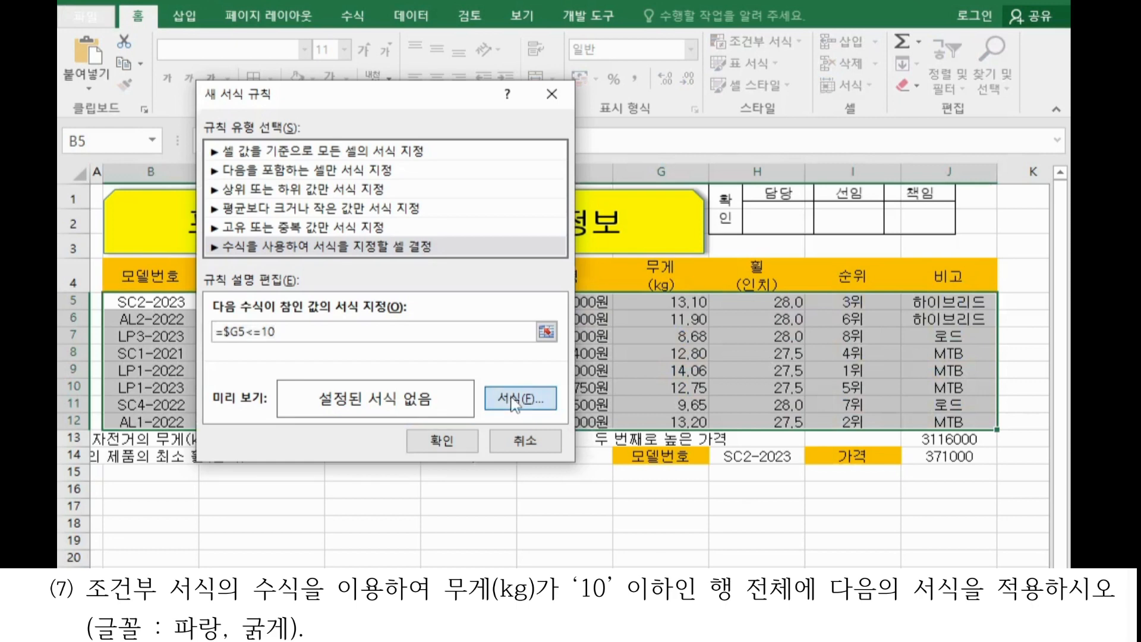
Step: Set the rule's font to bold (굵게) and standard blue, and apply the conditional formatting to B5:J12
left_click(728, 124)
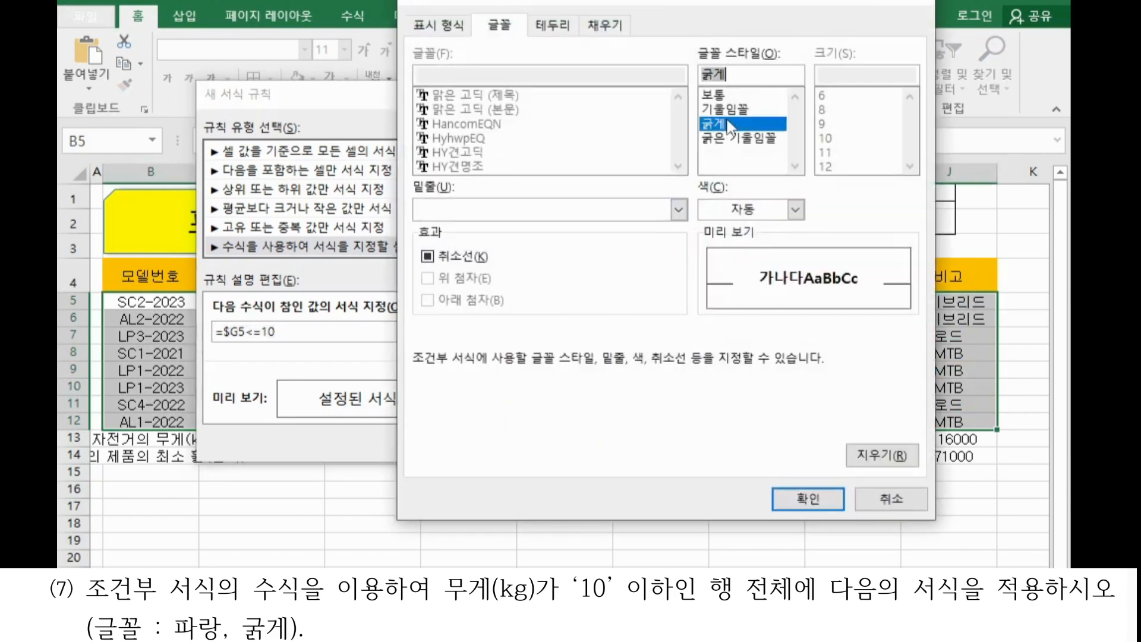
left_click(795, 209)
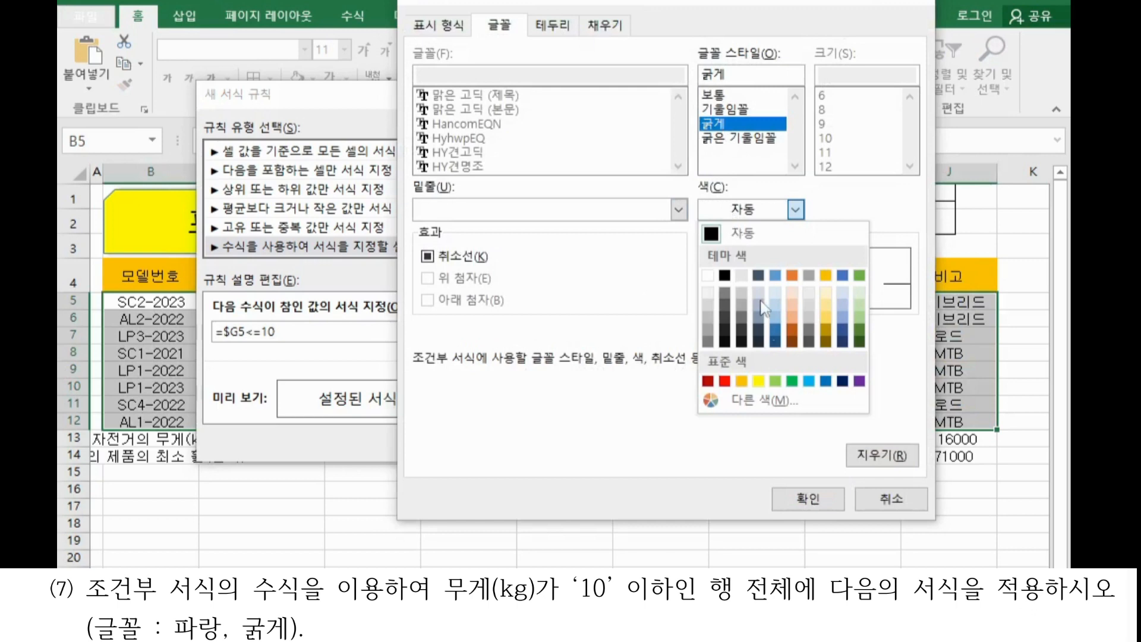
left_click(830, 385)
left_click(807, 498)
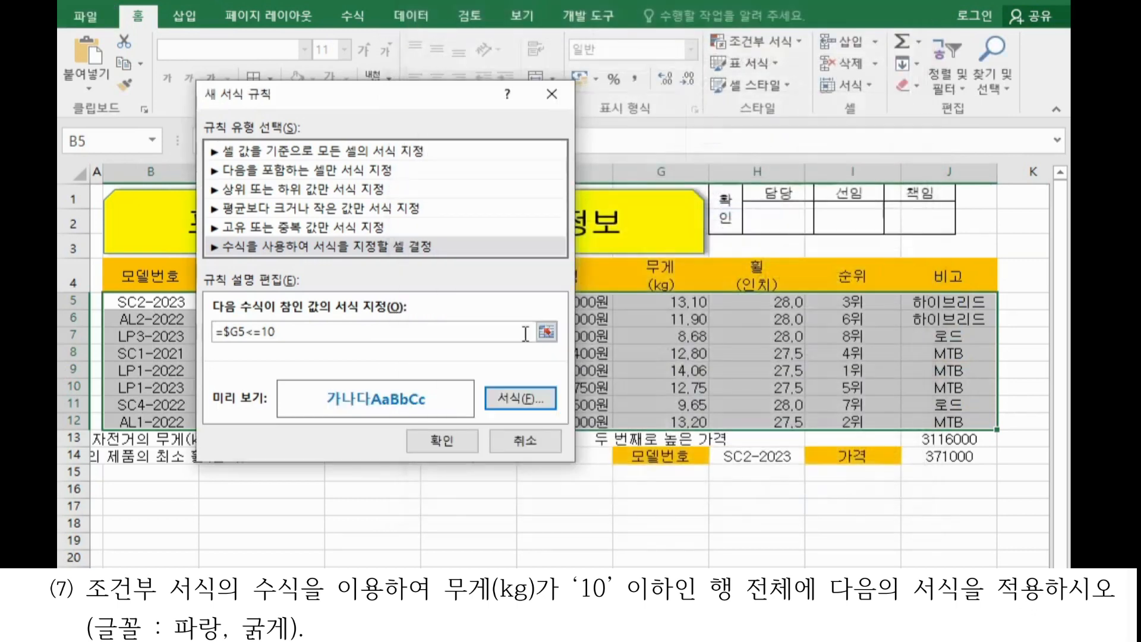
left_click(442, 440)
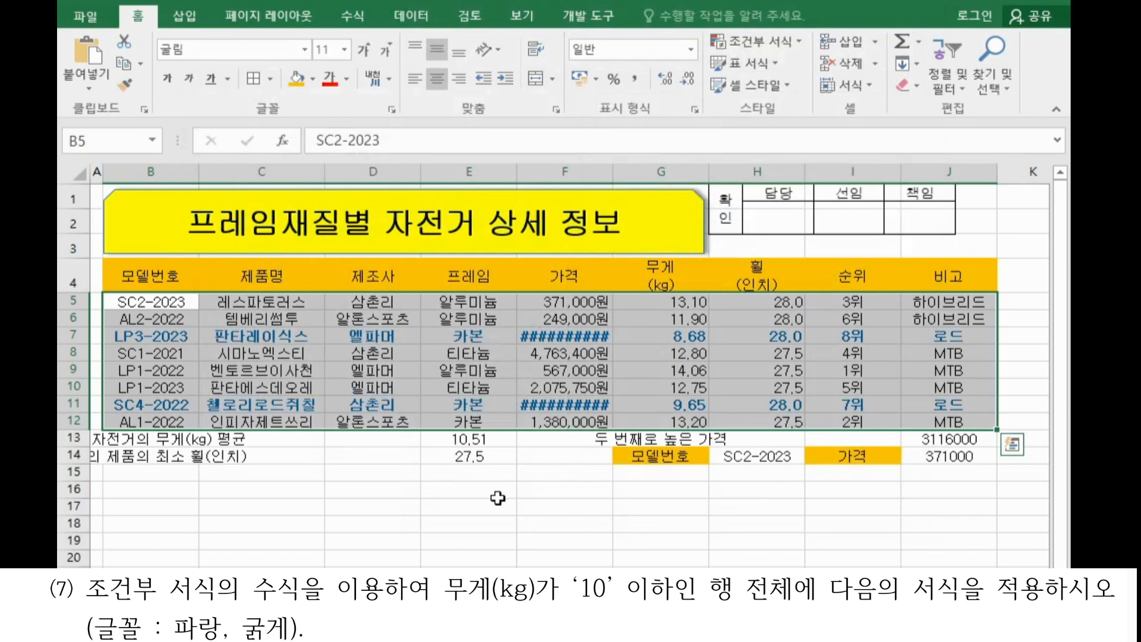
left_click(373, 488)
Step: Merge and center each of the ranges B13:D13, B14:D14, G13:I13 and F13:F14
left_click_drag(134, 439, 353, 433)
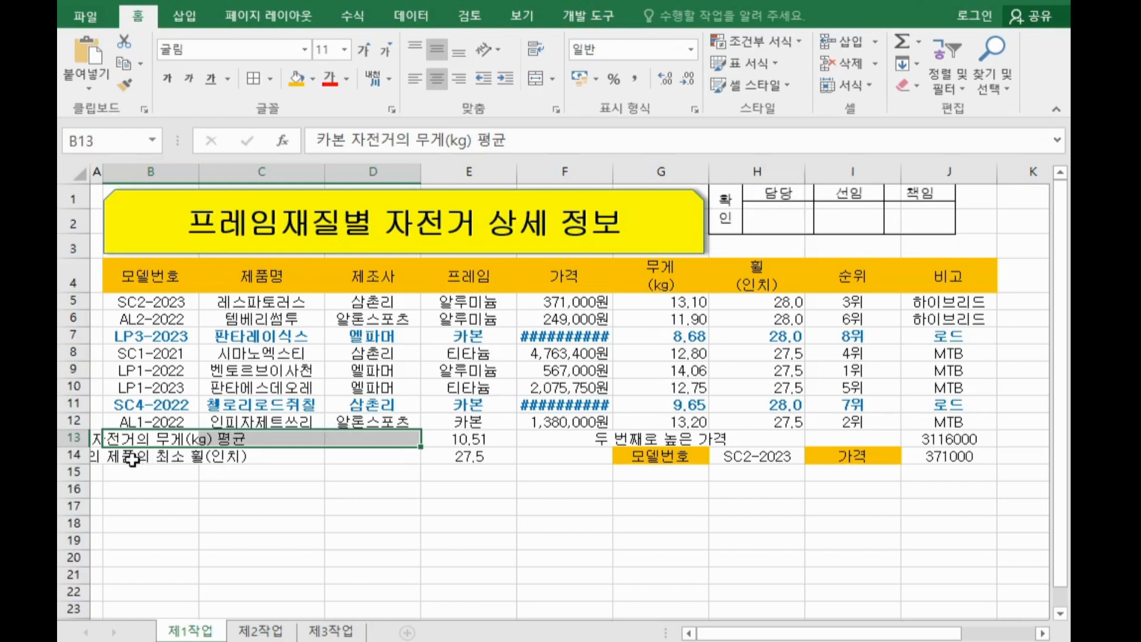
left_click_drag(134, 459, 350, 460)
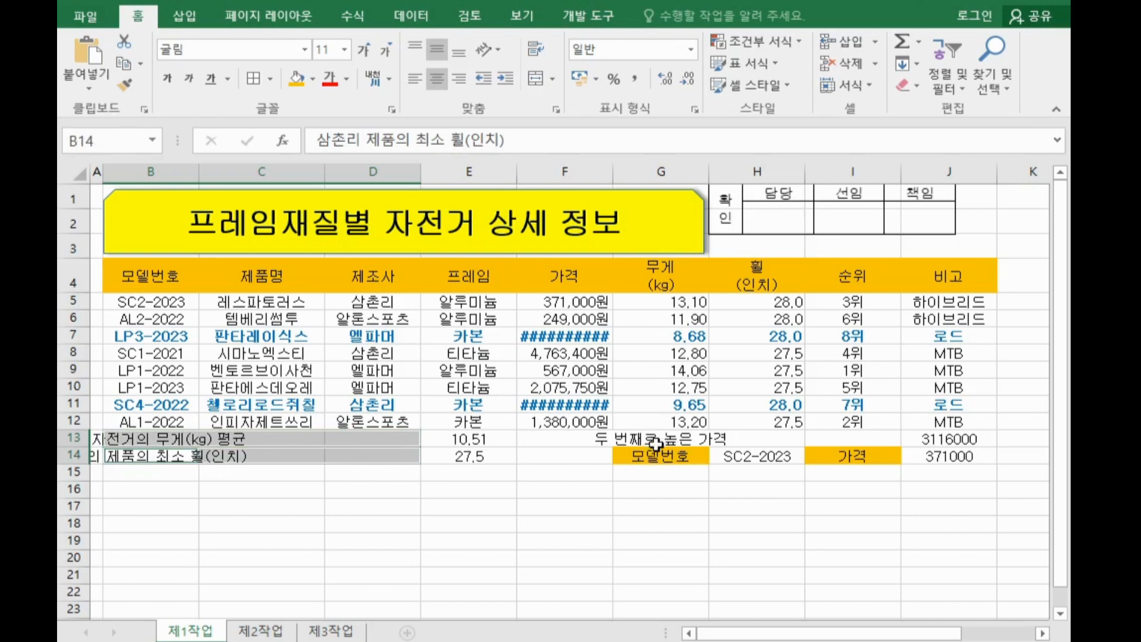
left_click_drag(656, 443, 822, 443)
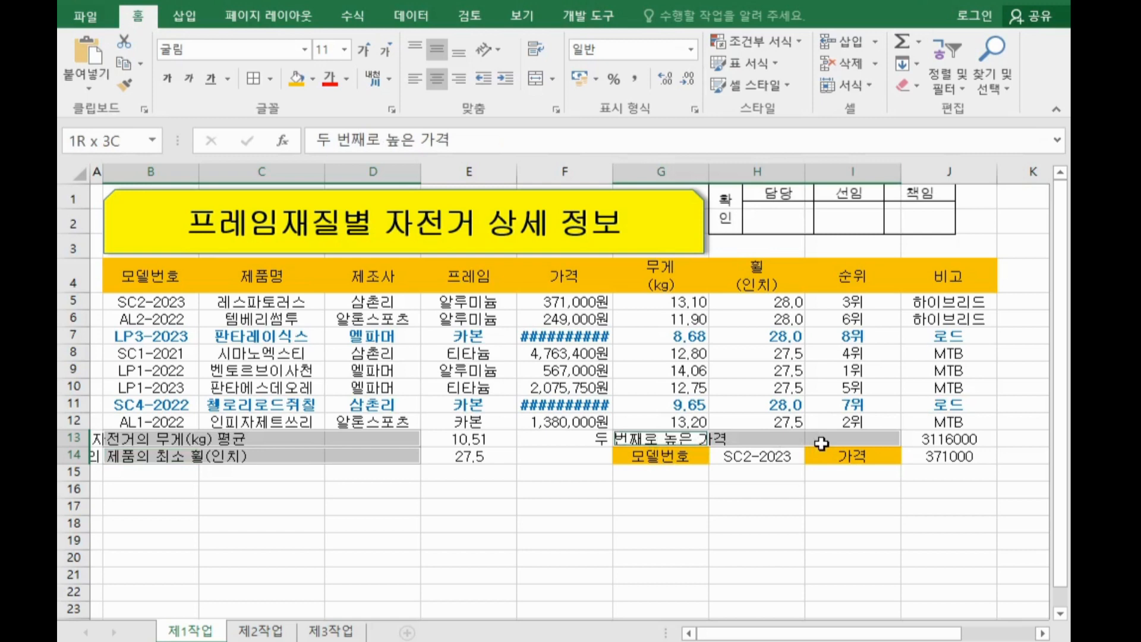
left_click_drag(821, 443, 821, 443)
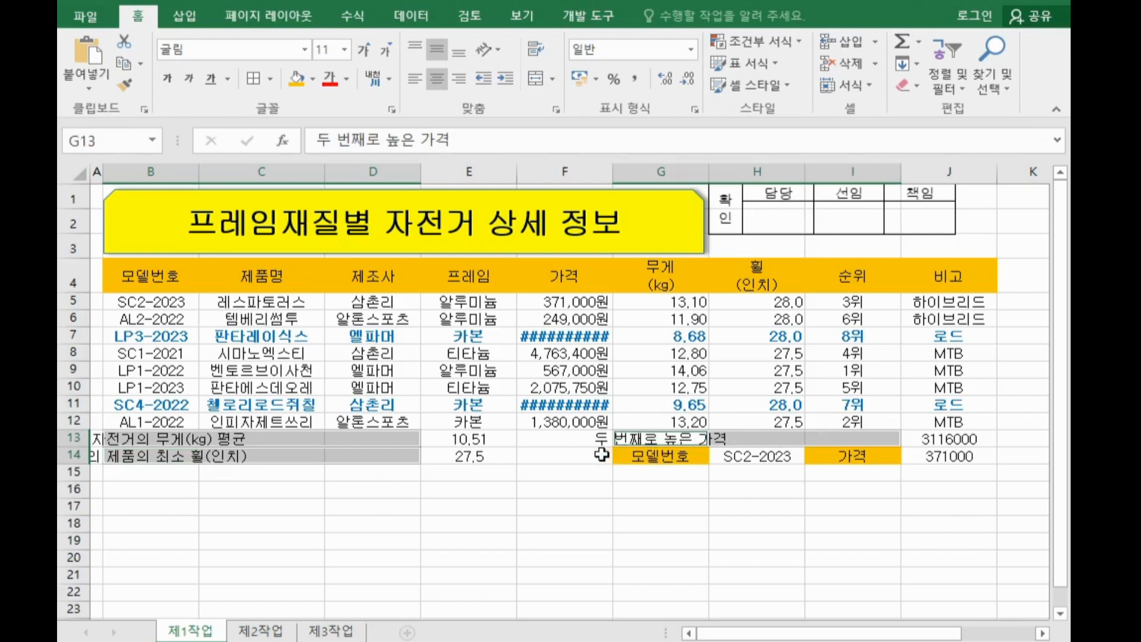
left_click_drag(564, 442, 563, 454)
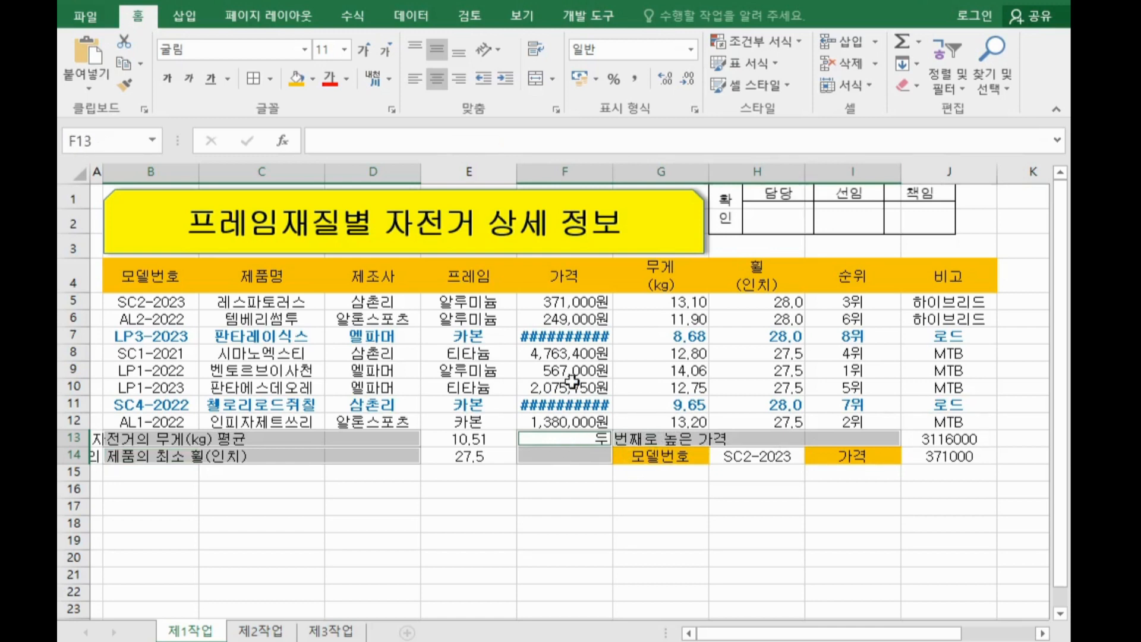
left_click(532, 89)
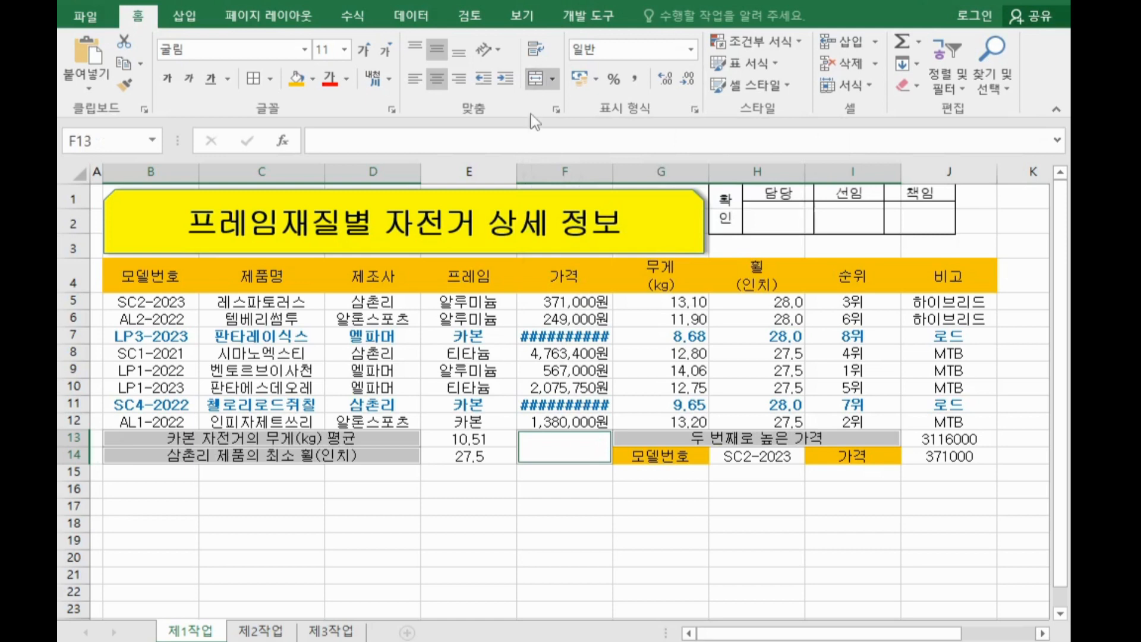
left_click(573, 537)
Step: Select the whole table B4:J14 and open the border options for it
left_click_drag(150, 276, 943, 455)
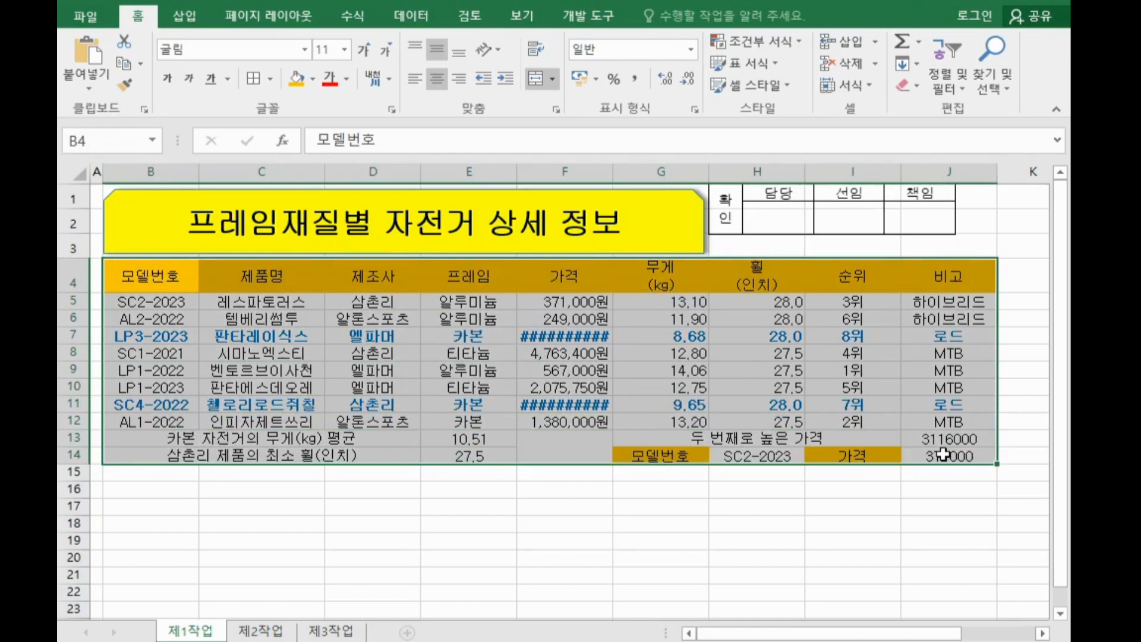
left_click(271, 79)
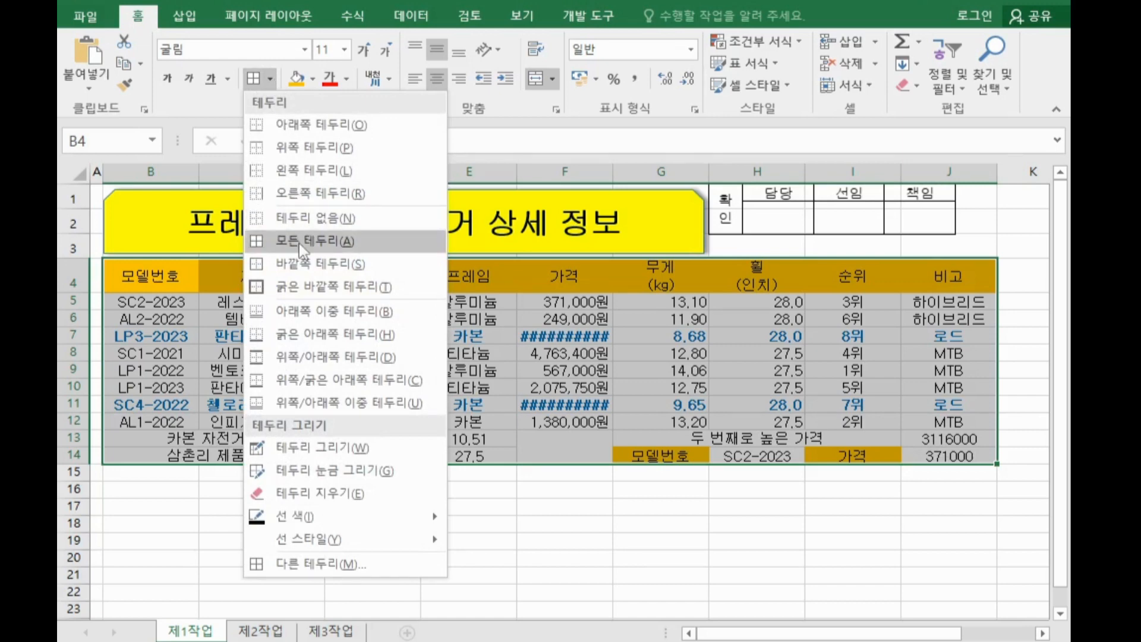
Step: Apply all borders and a thick outside border to the table range B4:J14
left_click(298, 242)
left_click(270, 79)
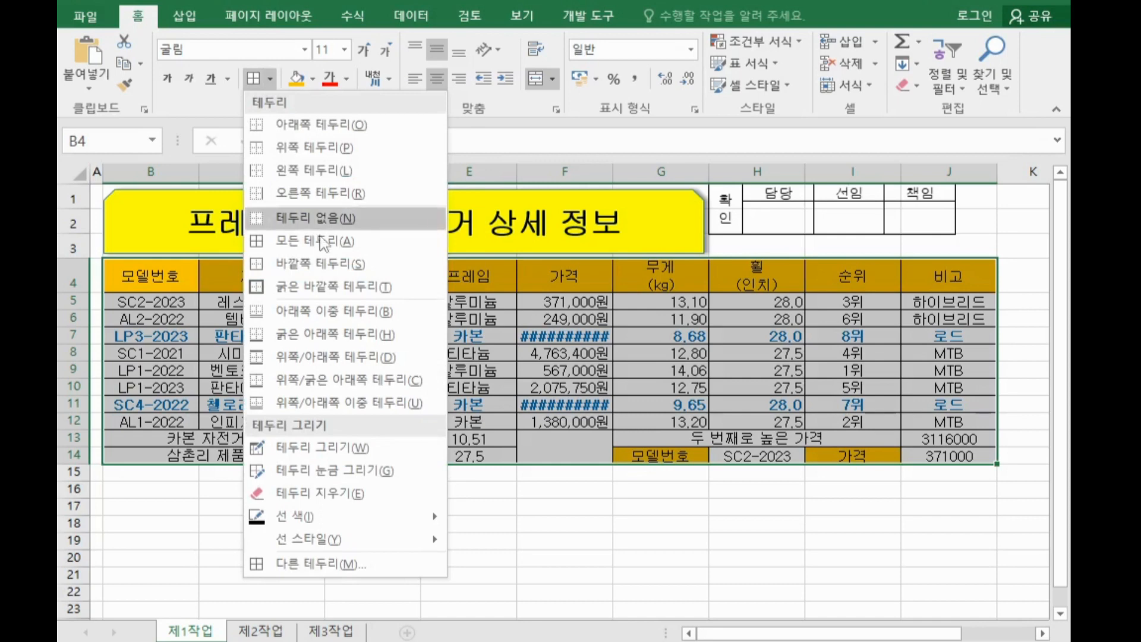
left_click(329, 288)
left_click(467, 508)
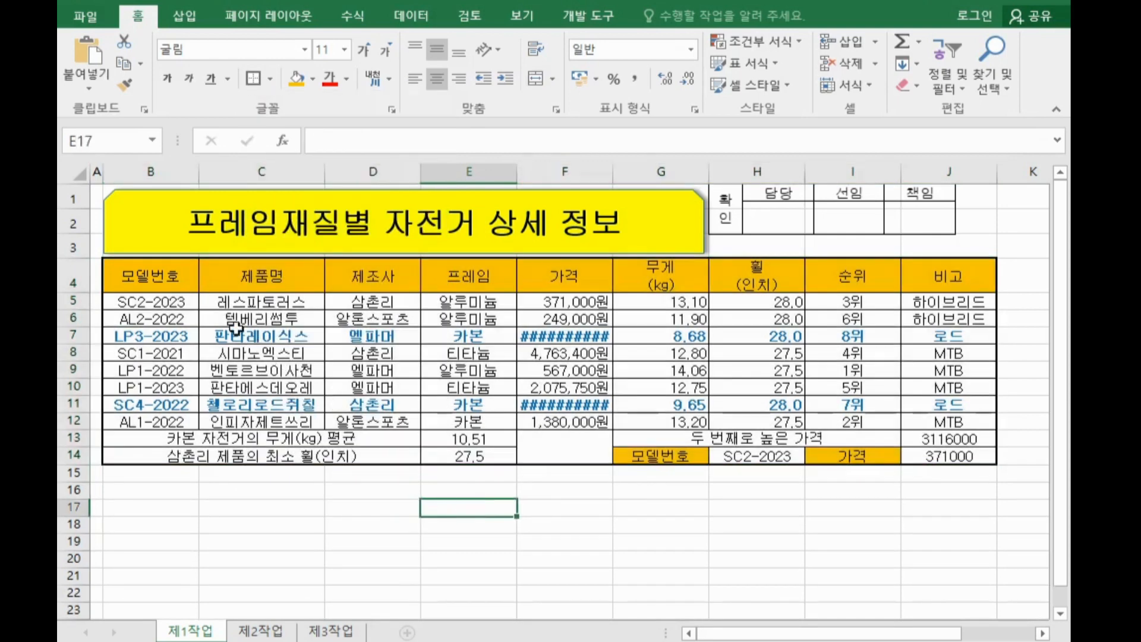
Step: Apply a thick outside border around the data rows B5:J12
left_click_drag(179, 301, 939, 415)
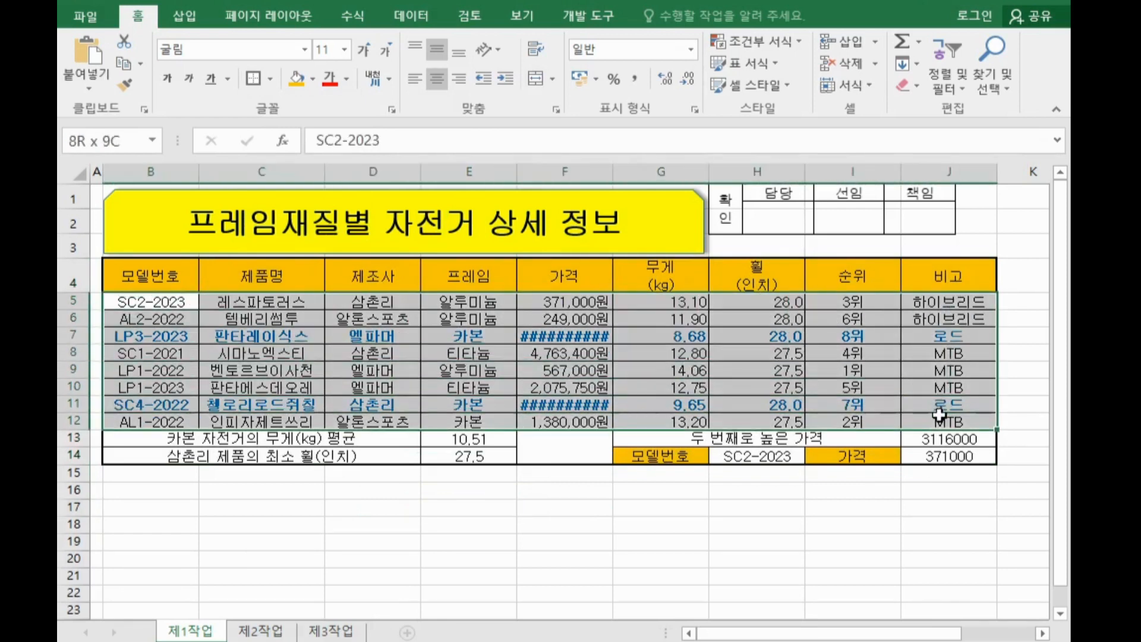
left_click_drag(939, 415, 939, 415)
left_click(249, 87)
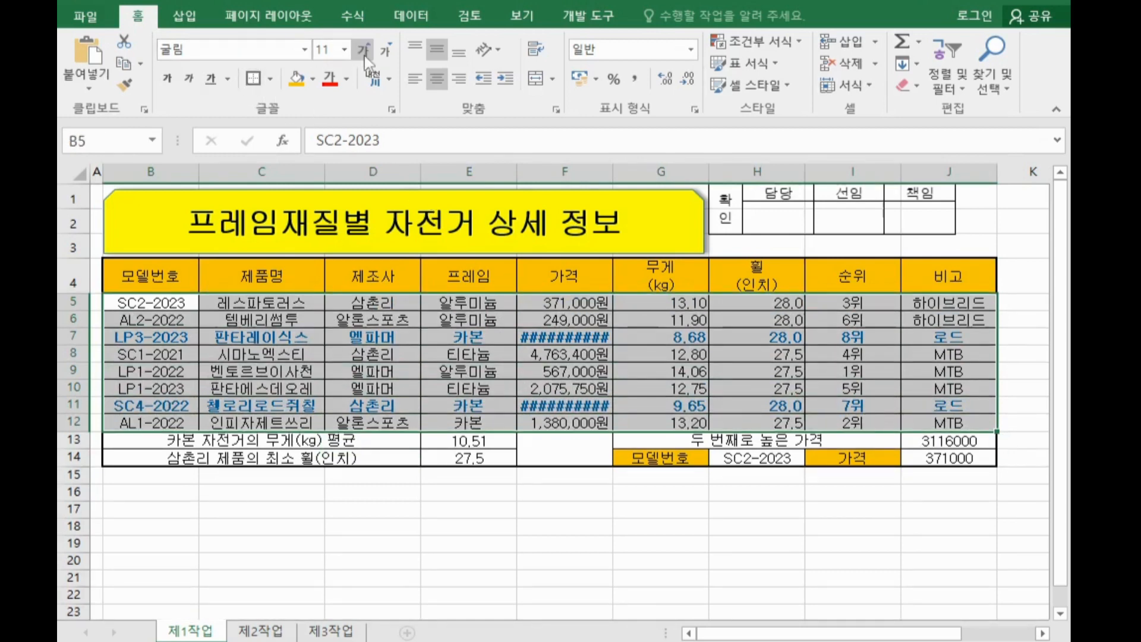
Step: Add both diagonal borders to the merged empty cell F13, forming an X
left_click(523, 451)
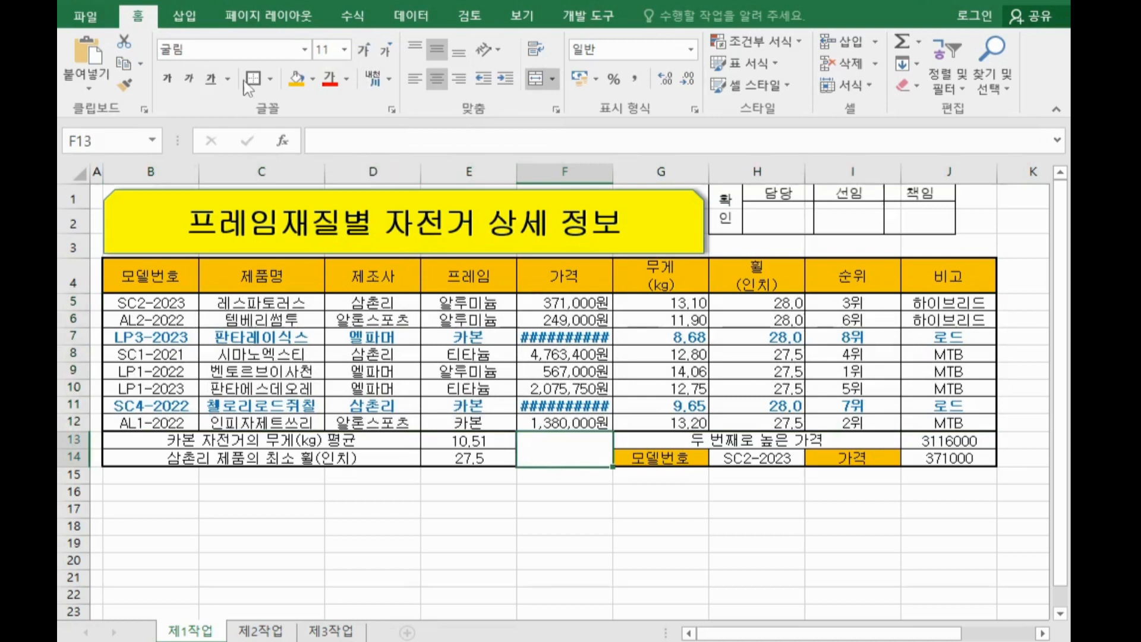
left_click(271, 80)
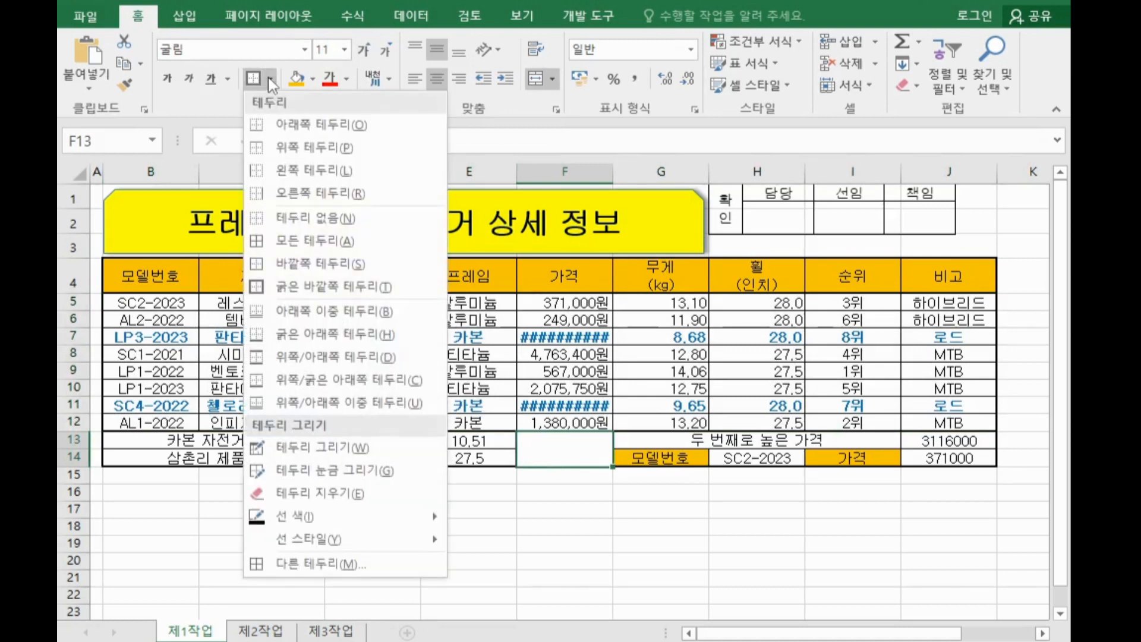
left_click(353, 558)
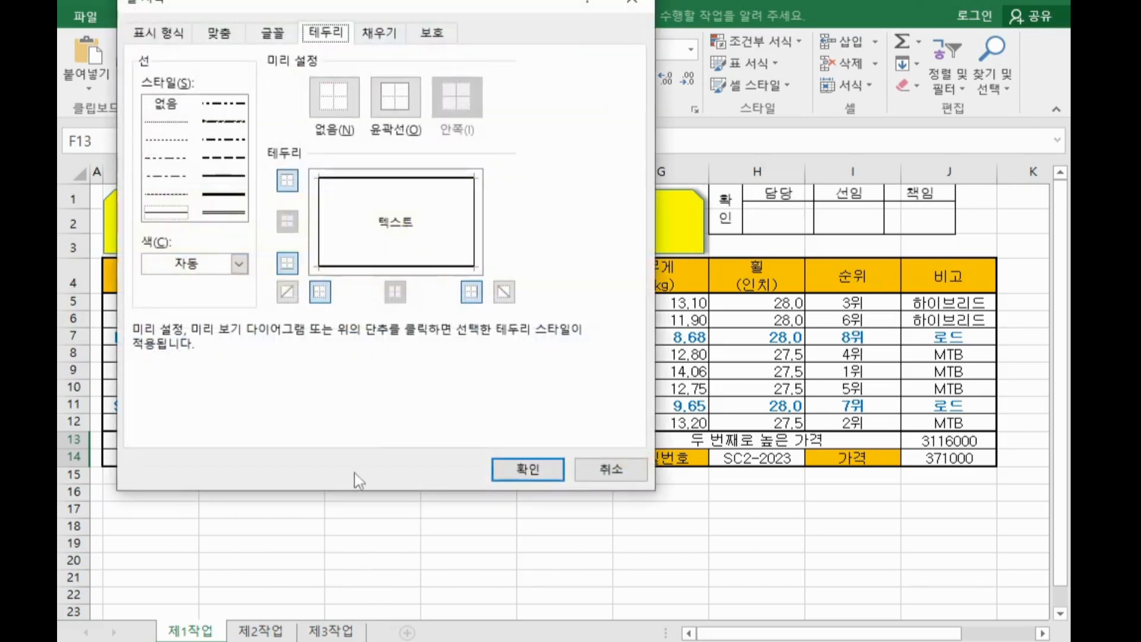
left_click(287, 292)
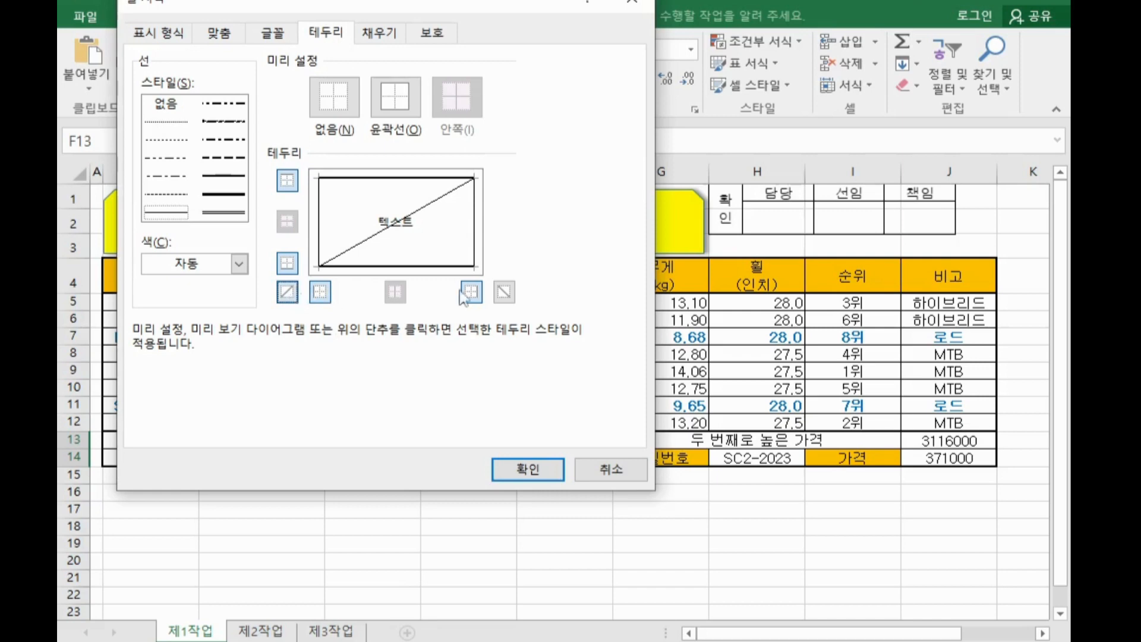
left_click(504, 292)
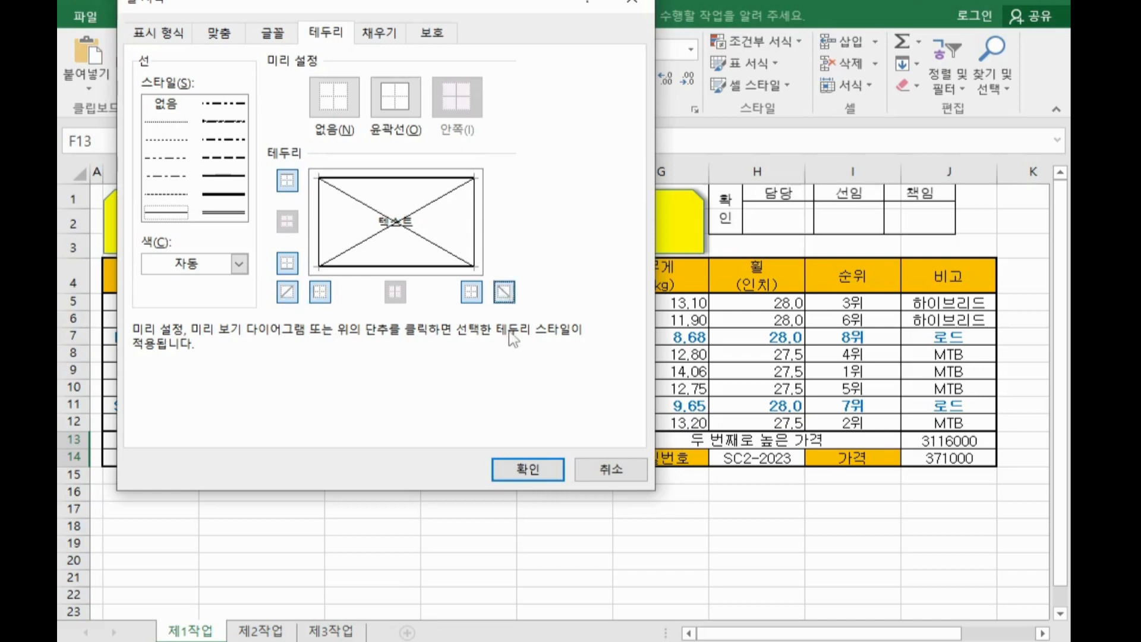
left_click(530, 472)
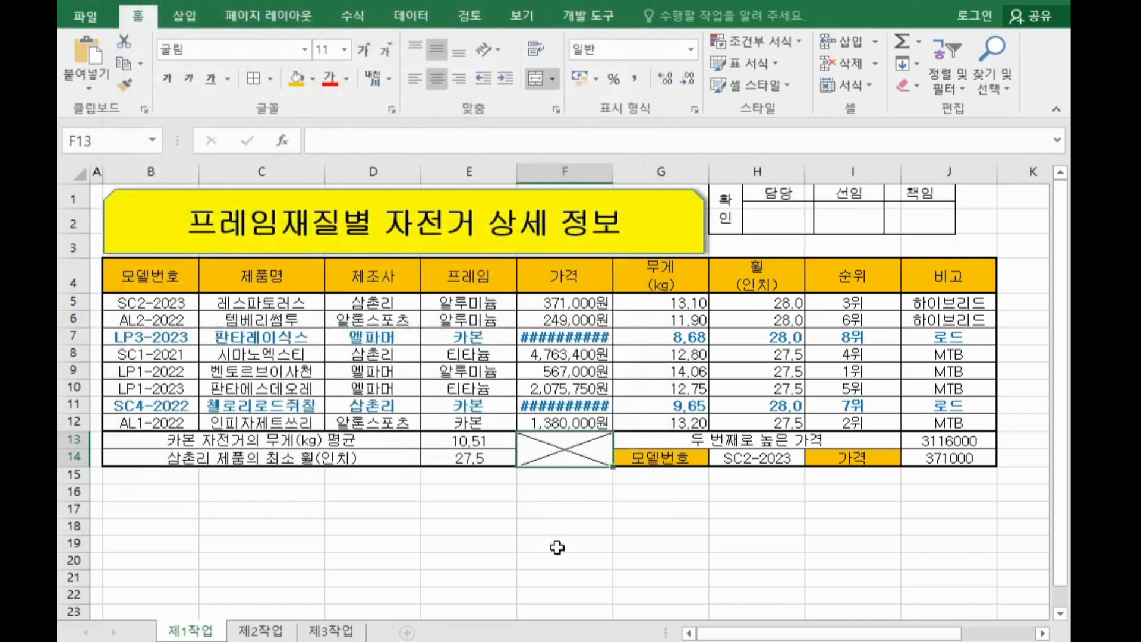
Step: Enlarge the approval box picture and fit it beside the title above the table, and autofit the width of column F
left_click_drag(784, 217, 812, 220)
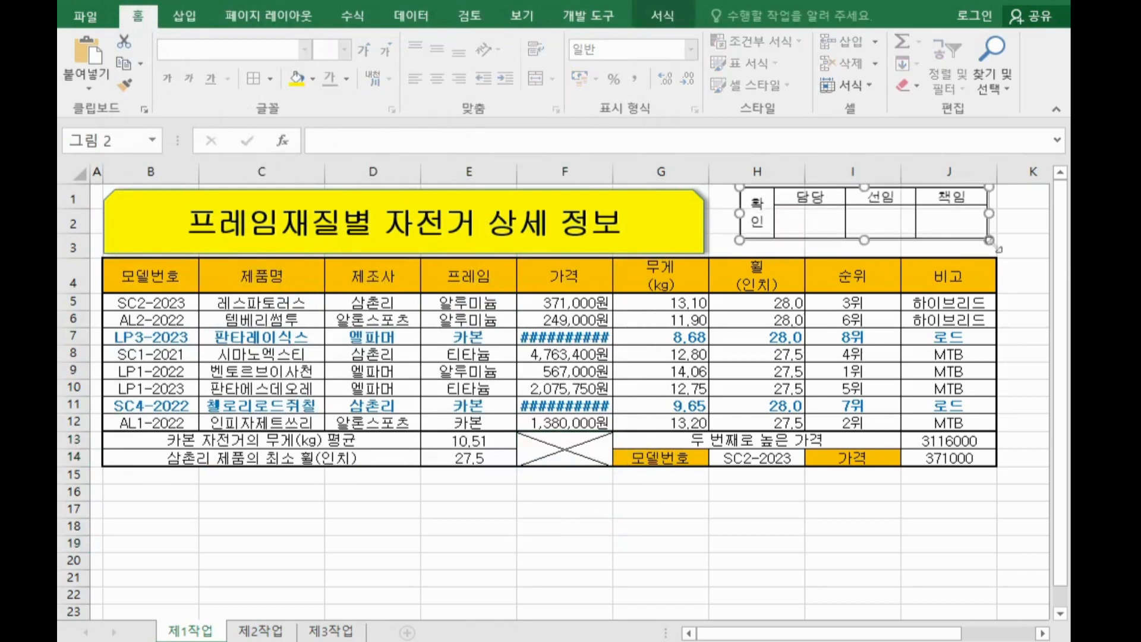
left_click_drag(991, 242, 1013, 245)
left_click_drag(949, 231, 931, 236)
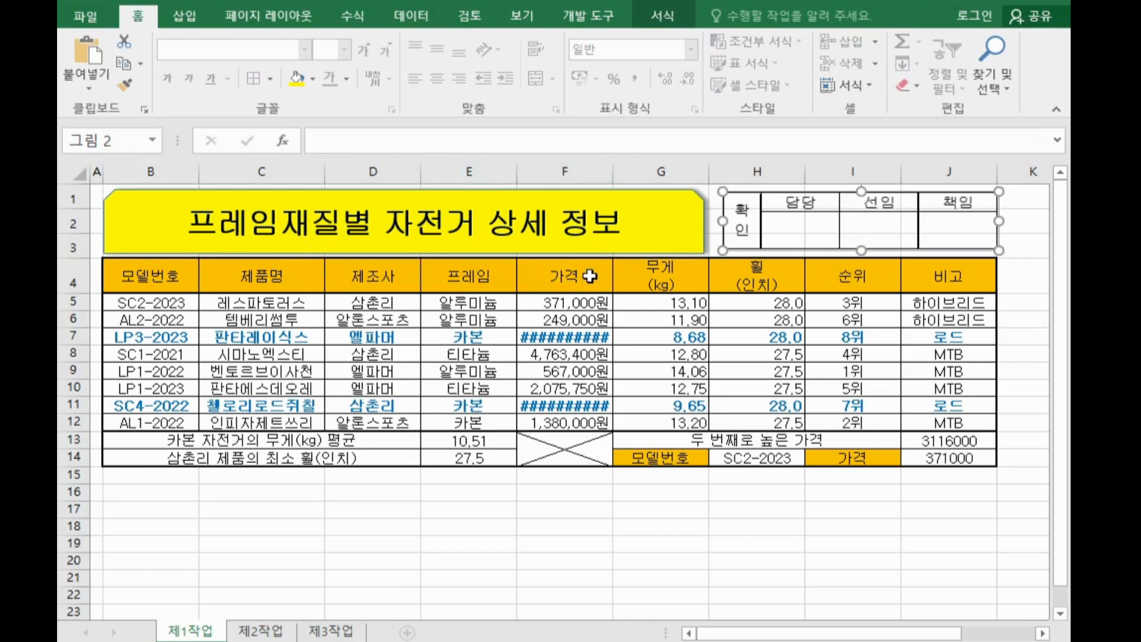
double_click(613, 172)
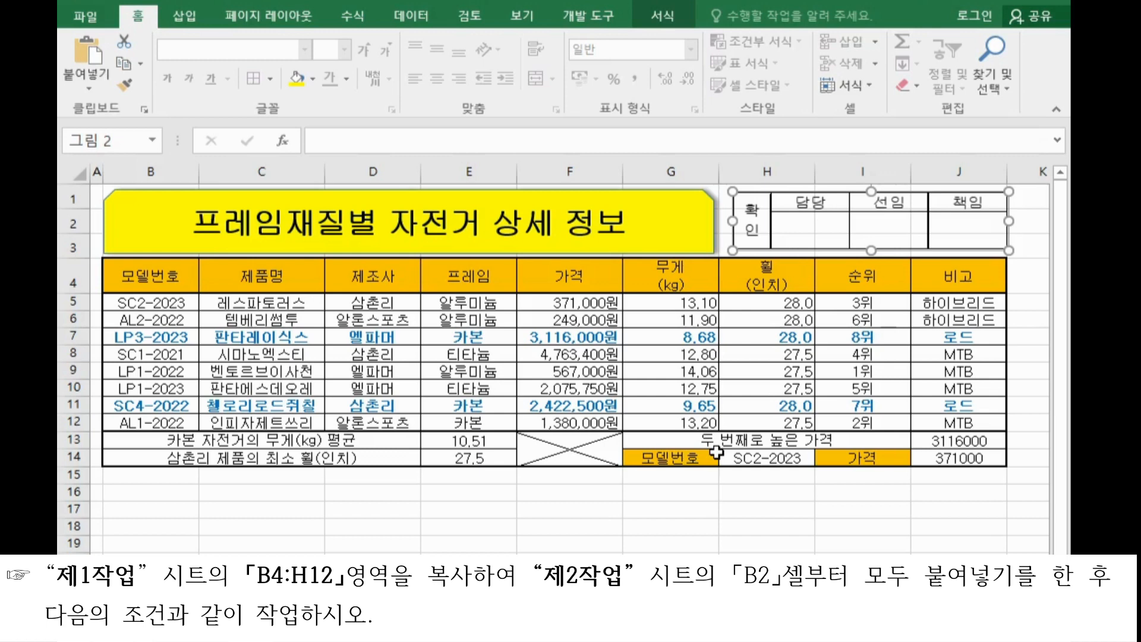
Step: Copy the range B4:H12 from the 제1작업 sheet and paste it at cell B2 of the 제2작업 sheet
left_click_drag(177, 280, 758, 420)
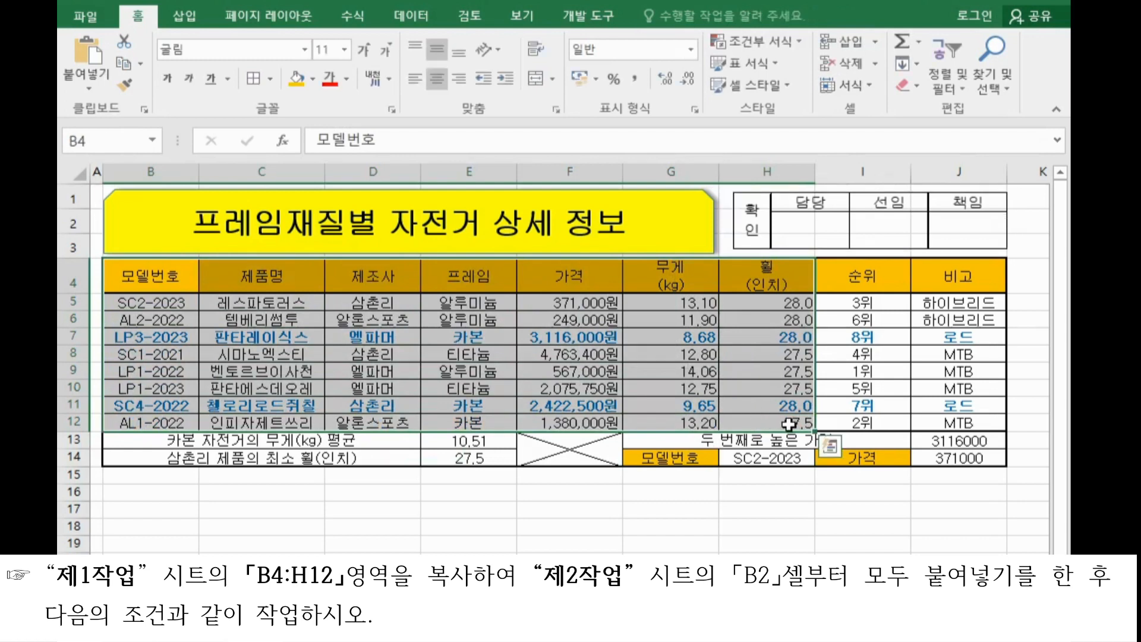
key("ctrl+c")
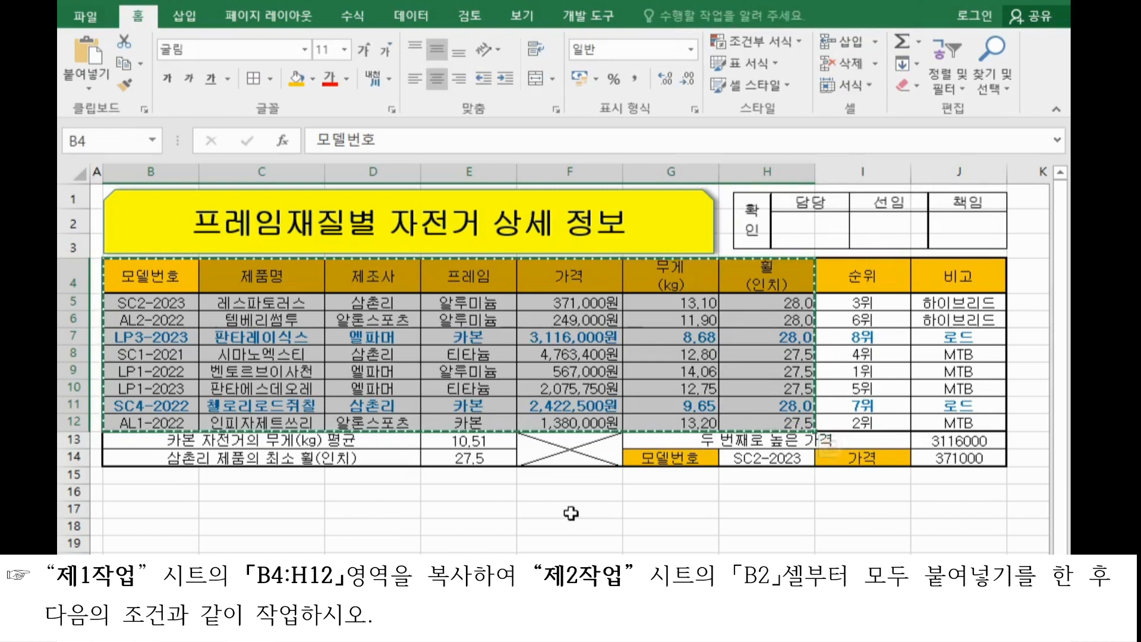
left_click(219, 582)
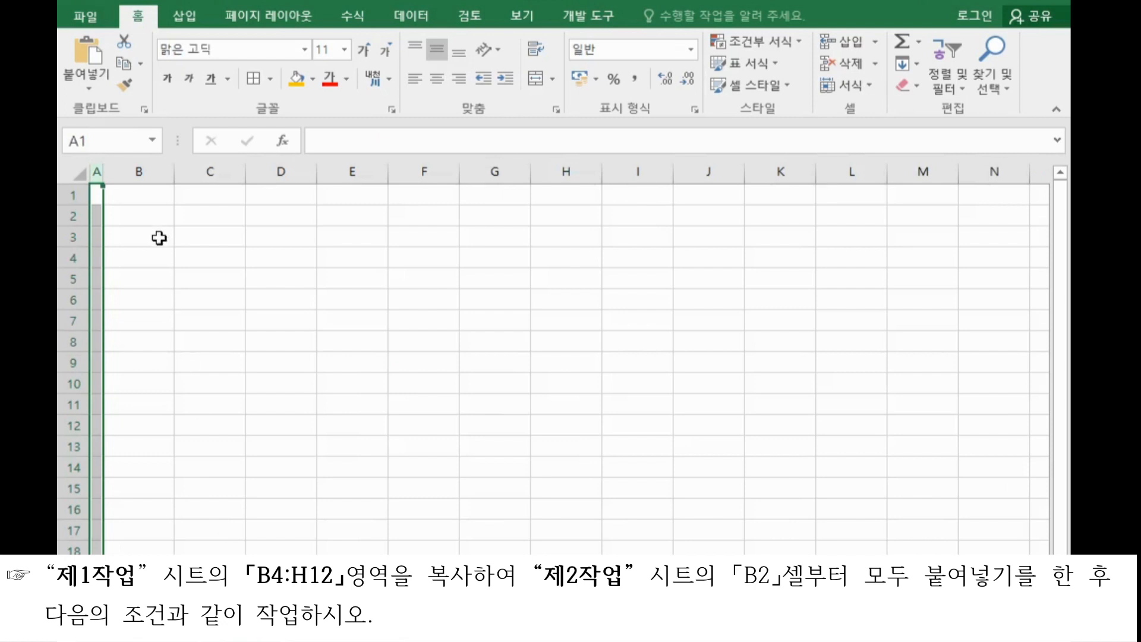
left_click(157, 217)
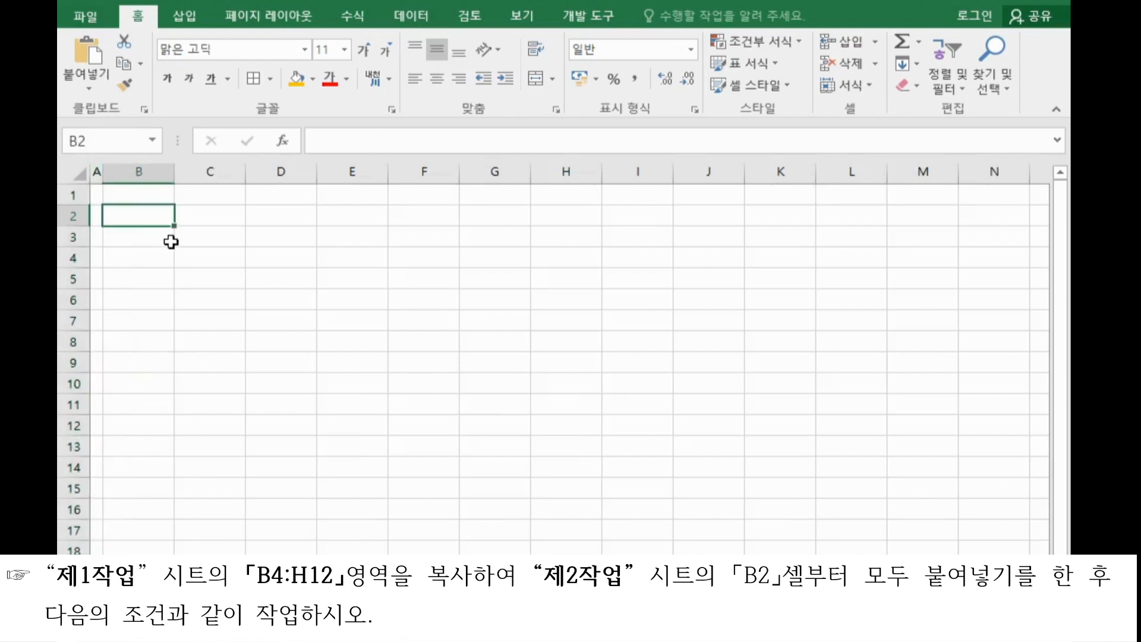
key("ctrl+v")
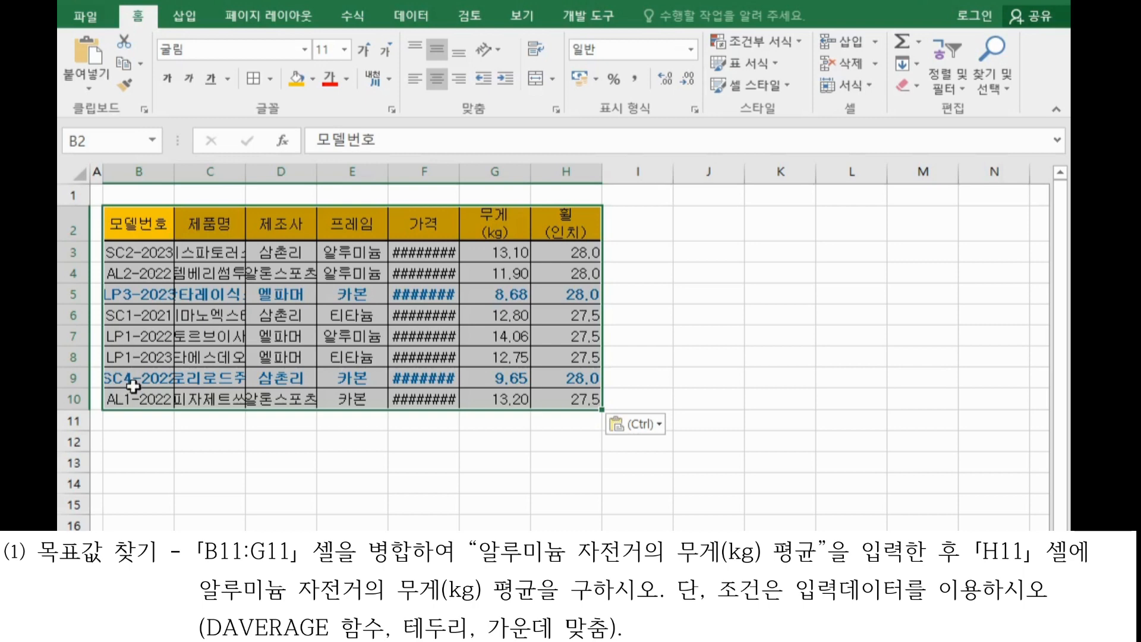
Step: Merge and center cells B11:G11 and enter the label "알루미늄 자전거의 무게(kg) 평균"
left_click_drag(145, 427, 483, 417)
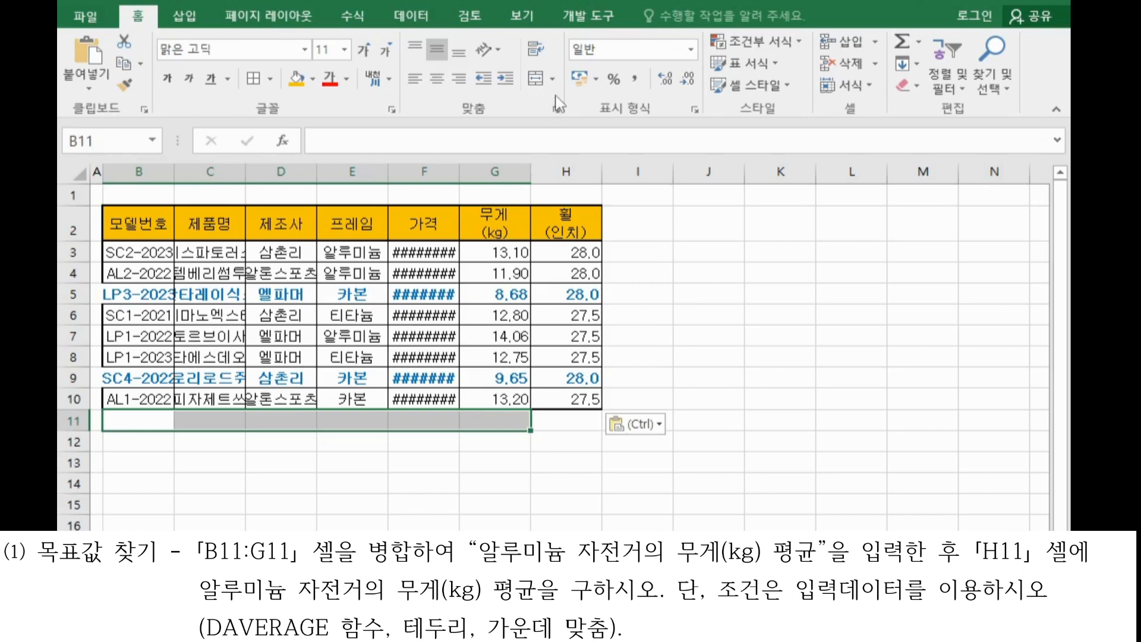
left_click(535, 79)
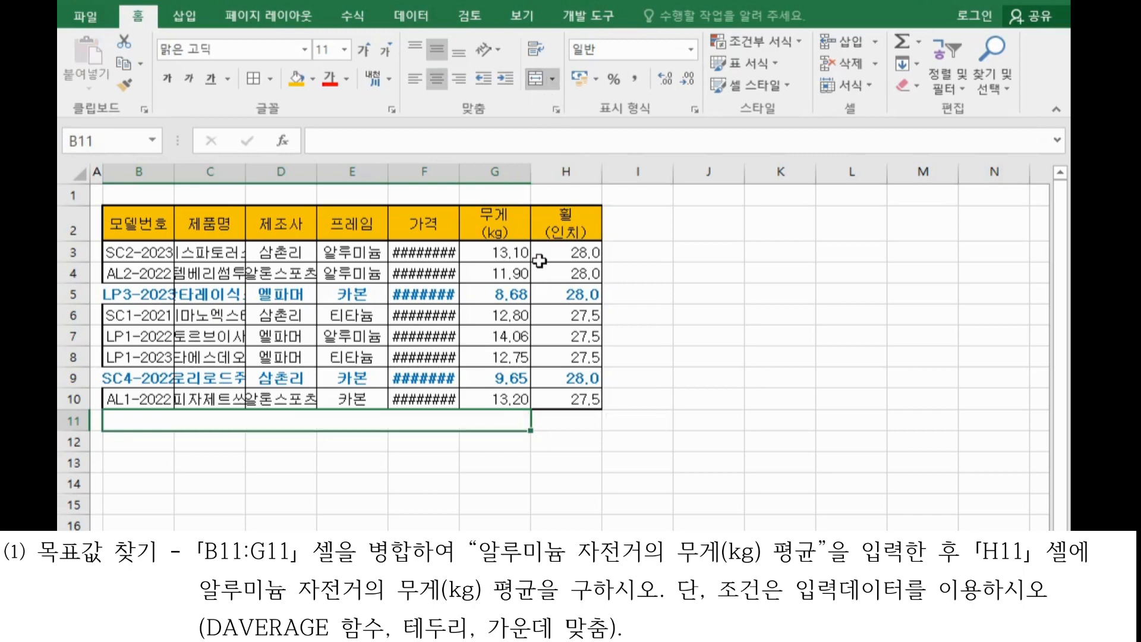
type("dkf")
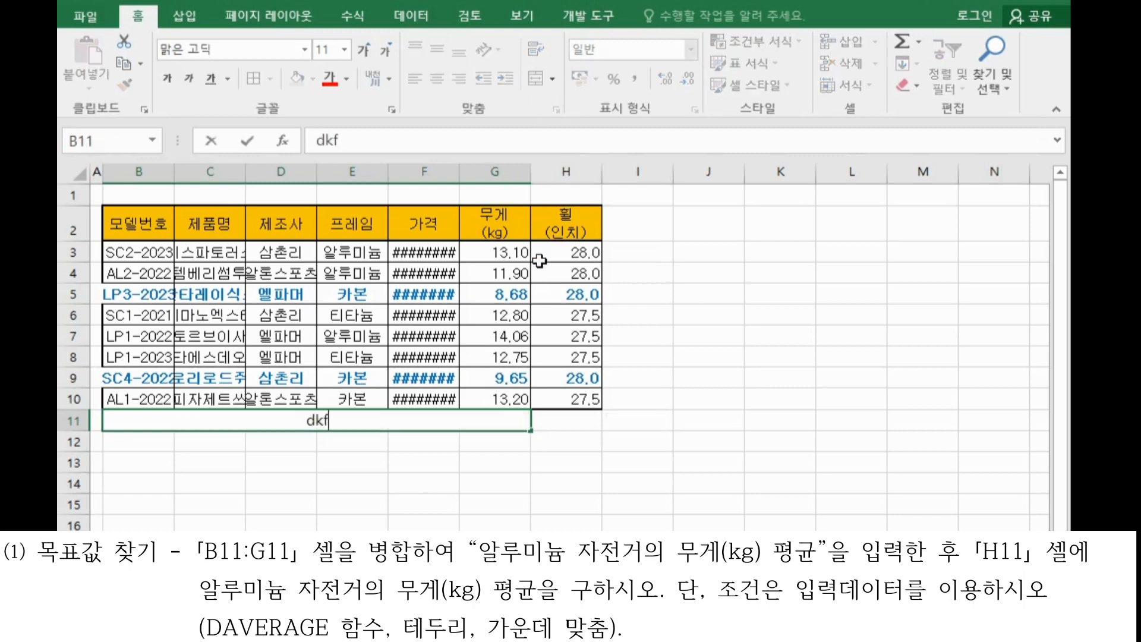
key("BackSpace")
key("BackSpace")
key("BackSpace")
type("알루미늄 자전거의 무게(")
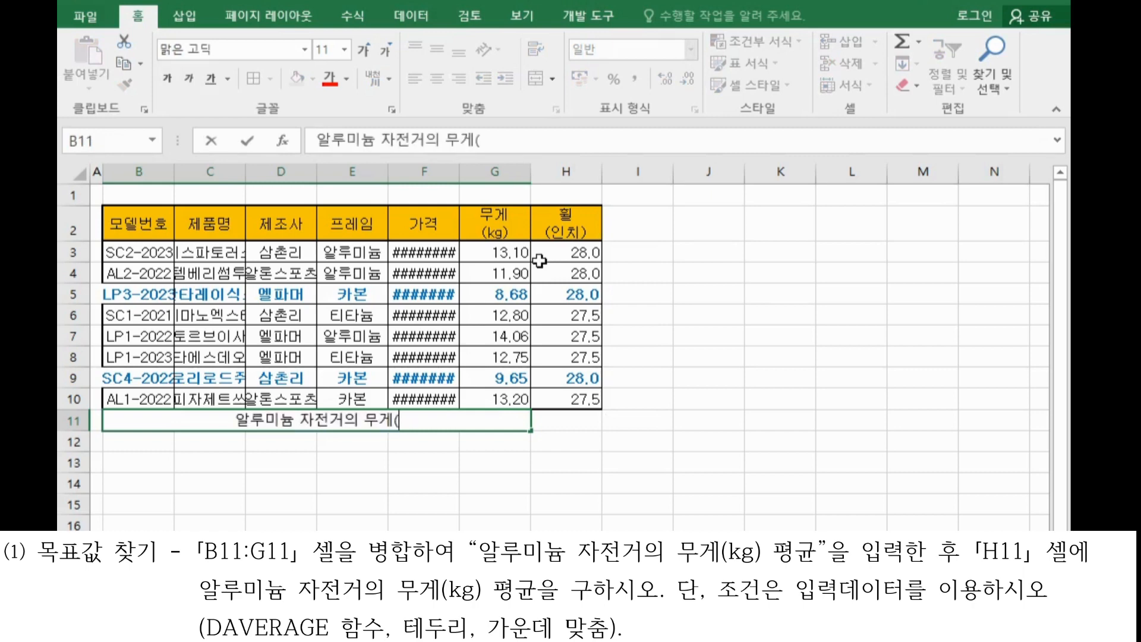
type("kg)")
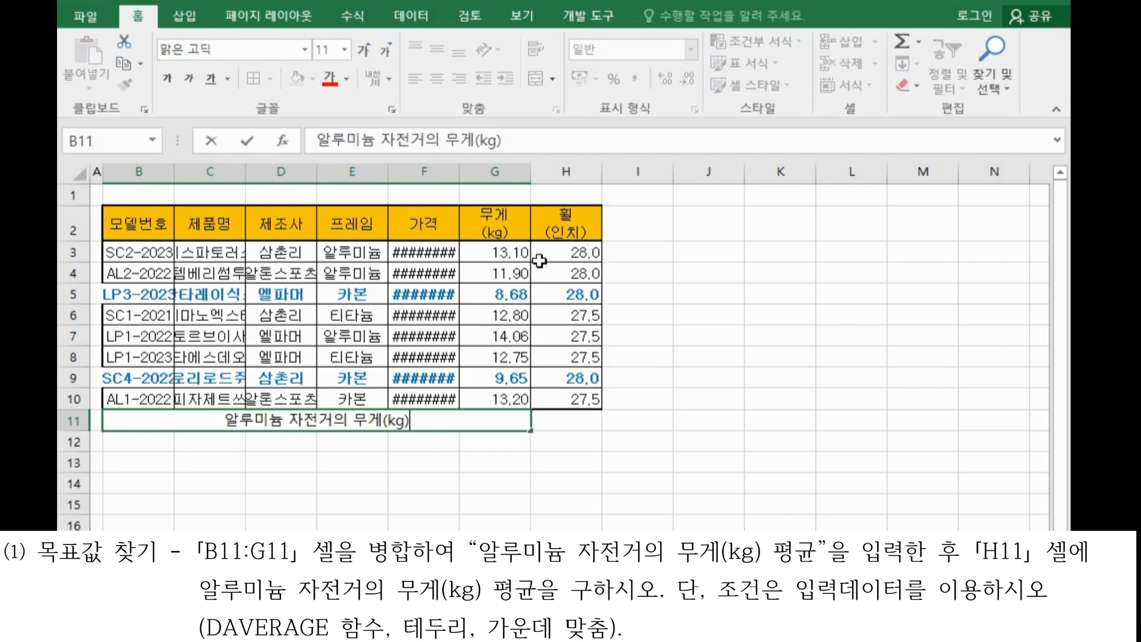
type(" 평균")
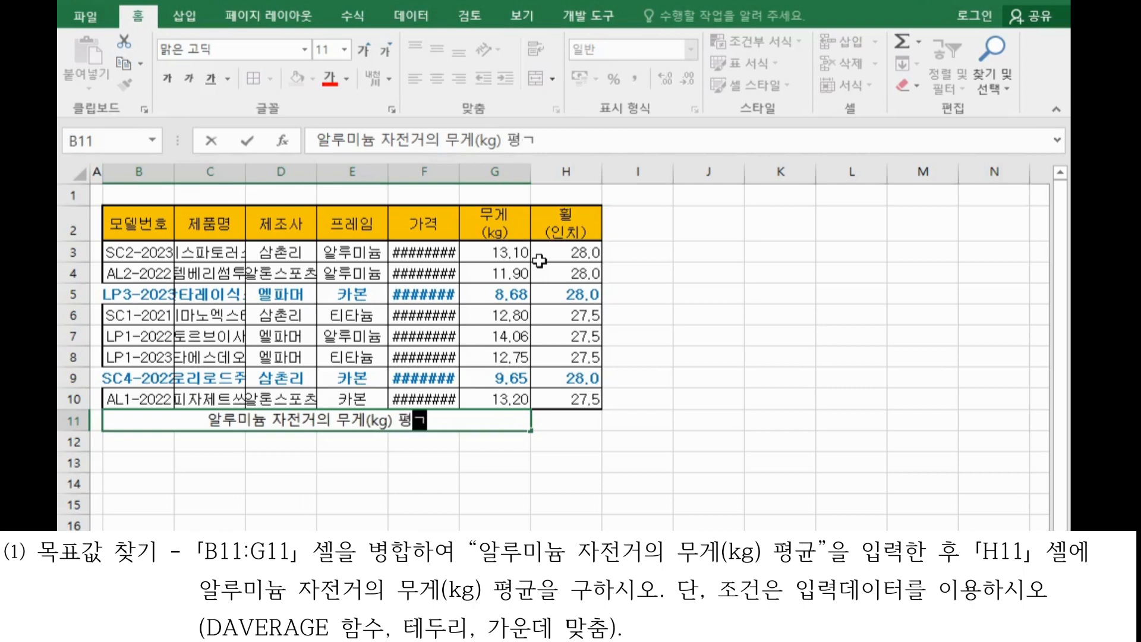
Step: Start a DAVERAGE function in cell H11 with B2:H10 as its database argument
left_click(578, 420)
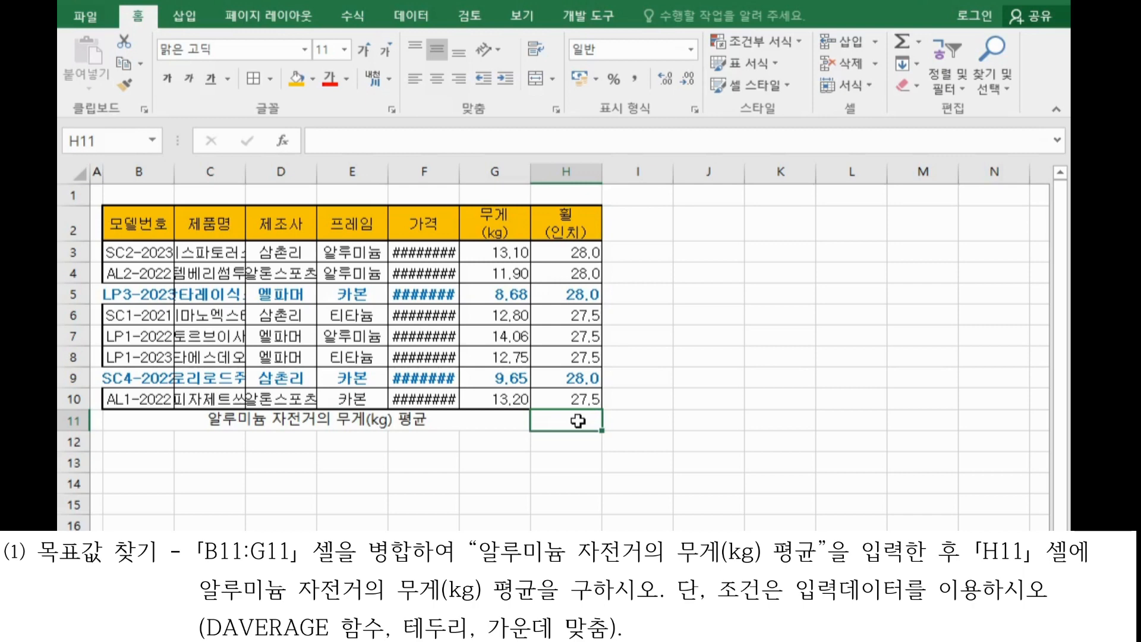
type("=")
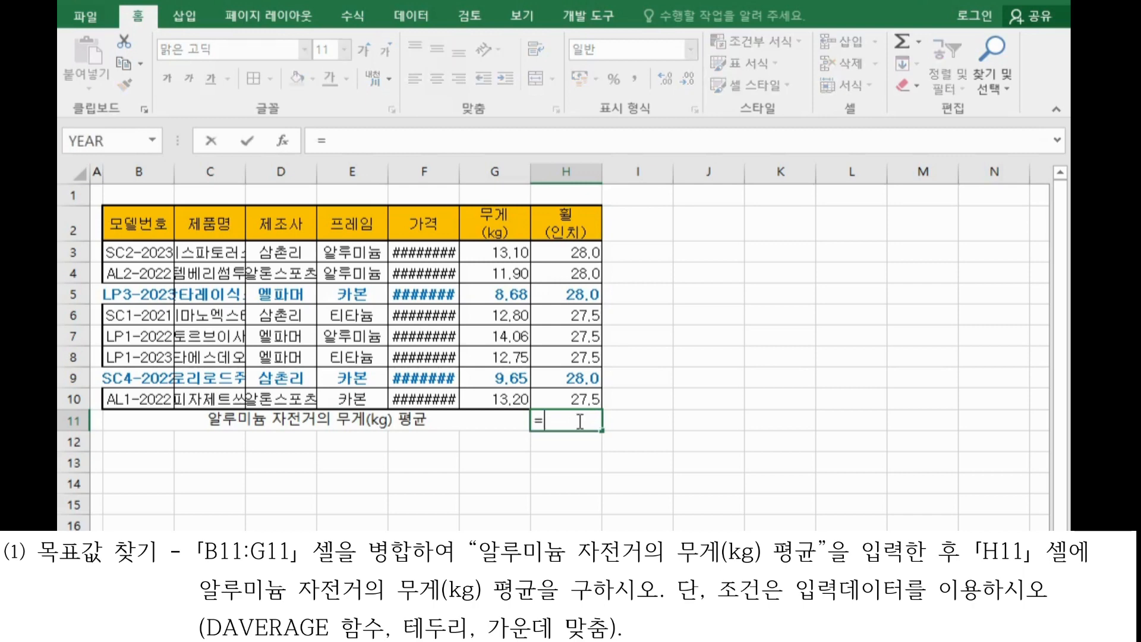
type("d")
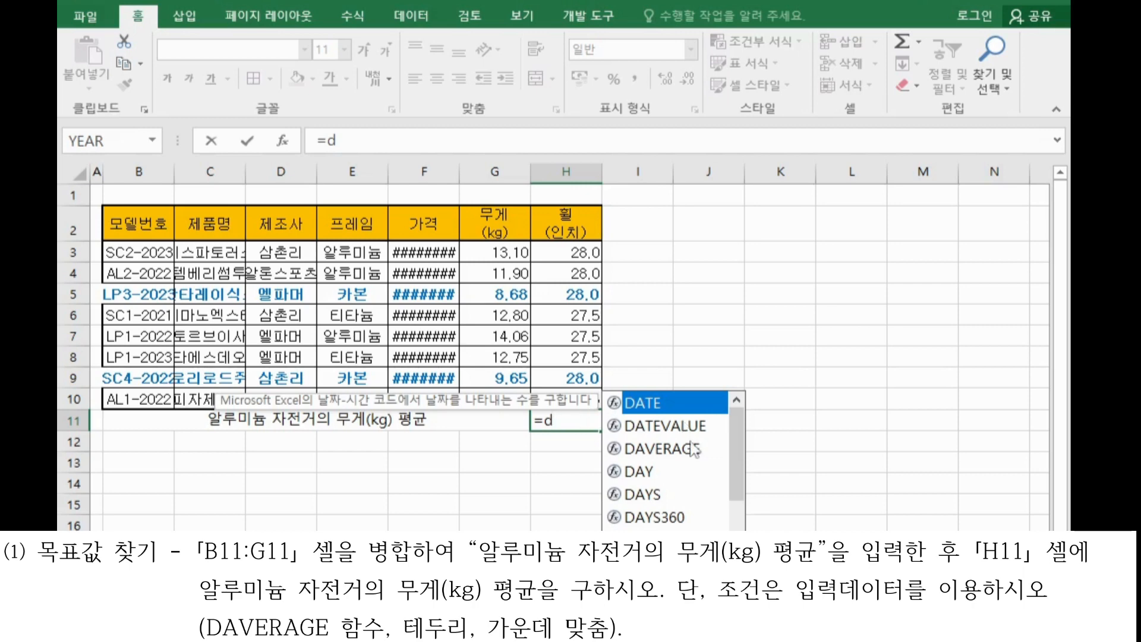
double_click(661, 449)
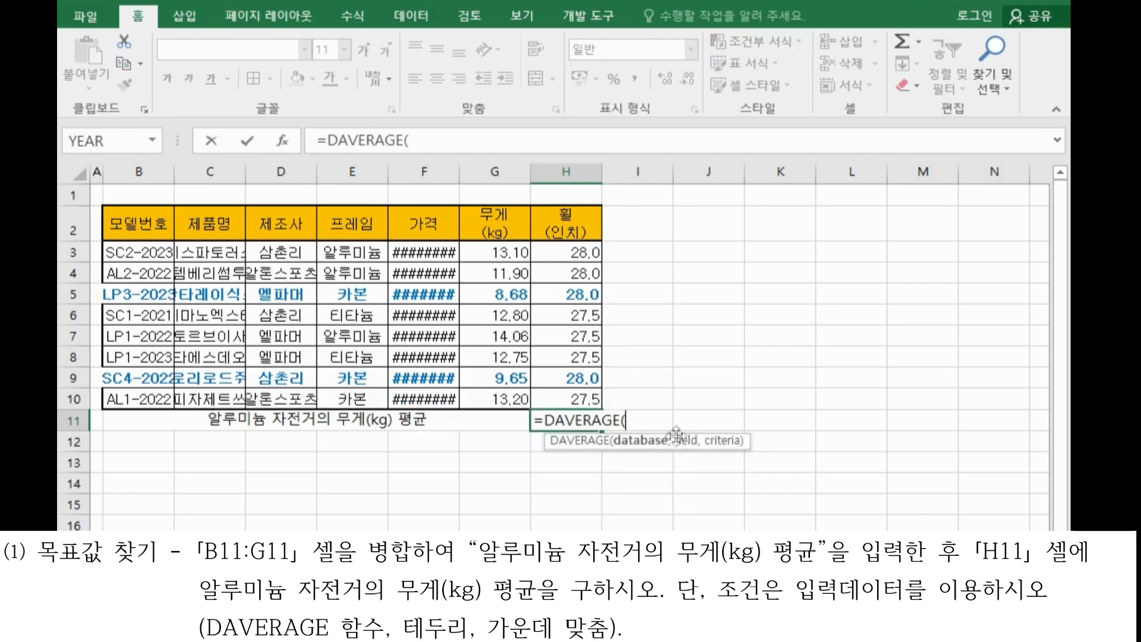
left_click(279, 141)
left_click_drag(420, 102, 951, 108)
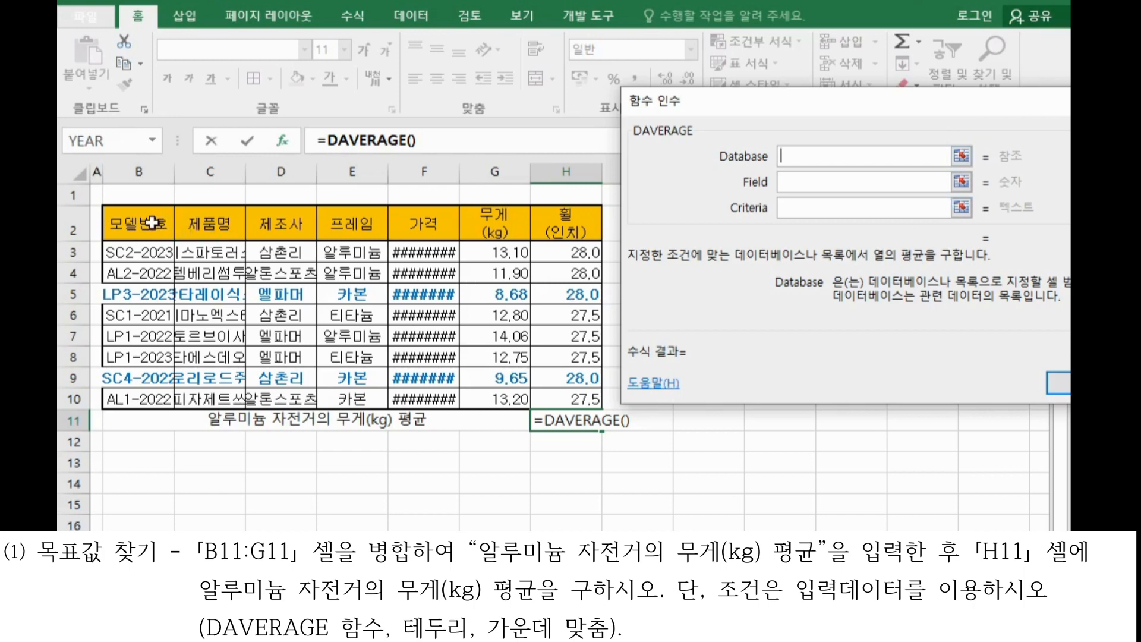
left_click_drag(153, 223, 543, 396)
left_click_drag(140, 218, 554, 398)
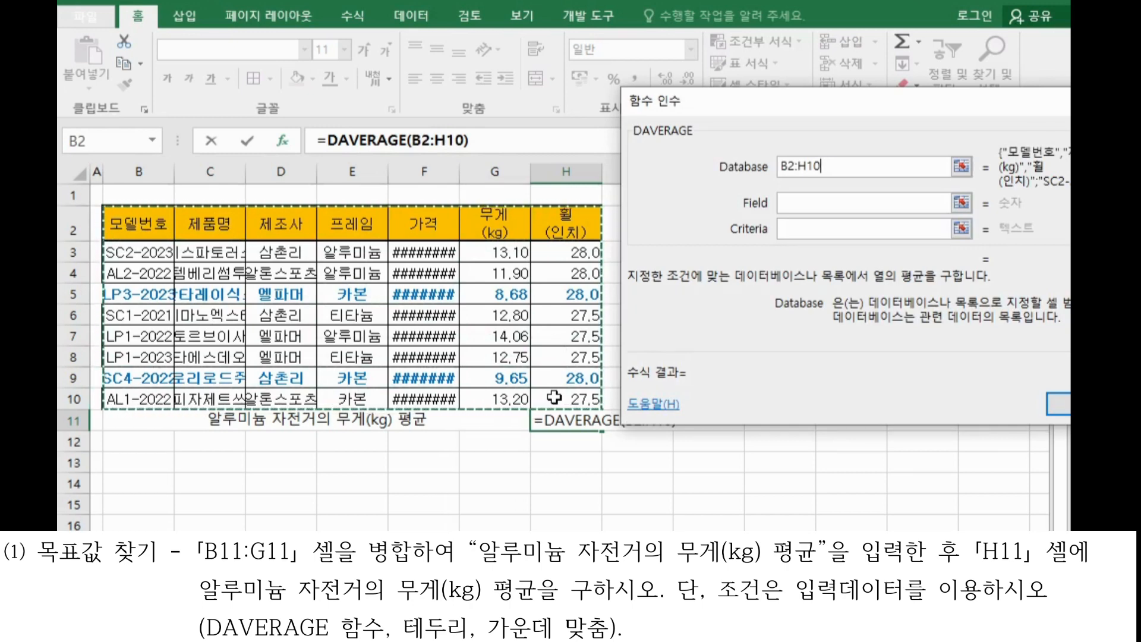
Step: Complete the DAVERAGE function with G2 as the field and E2:E3 as the criteria
left_click(786, 204)
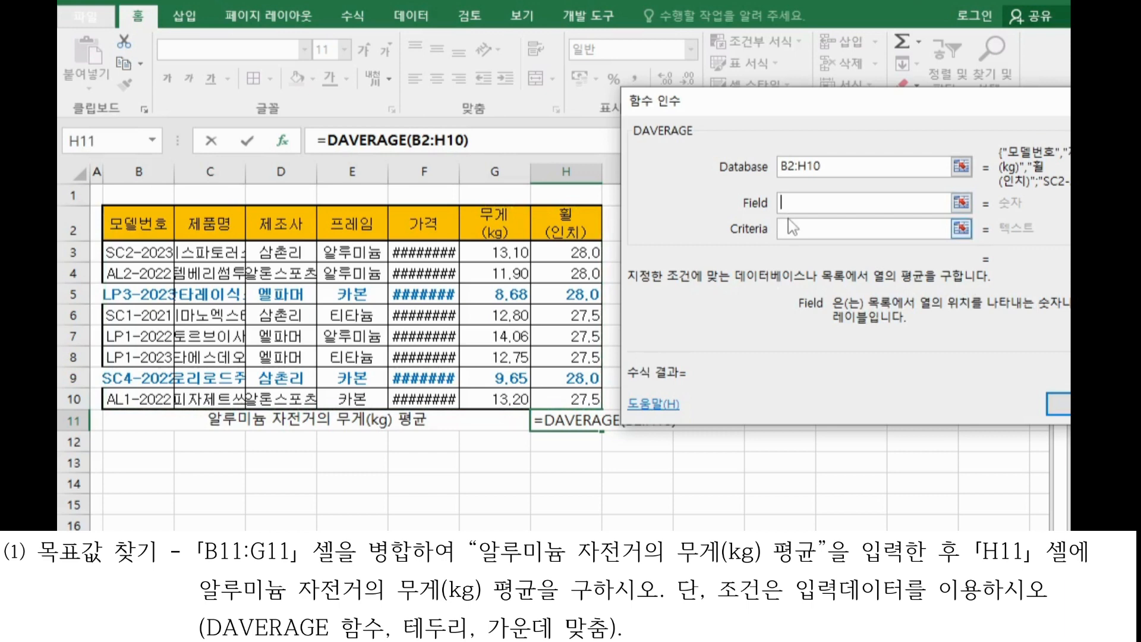
left_click(481, 230)
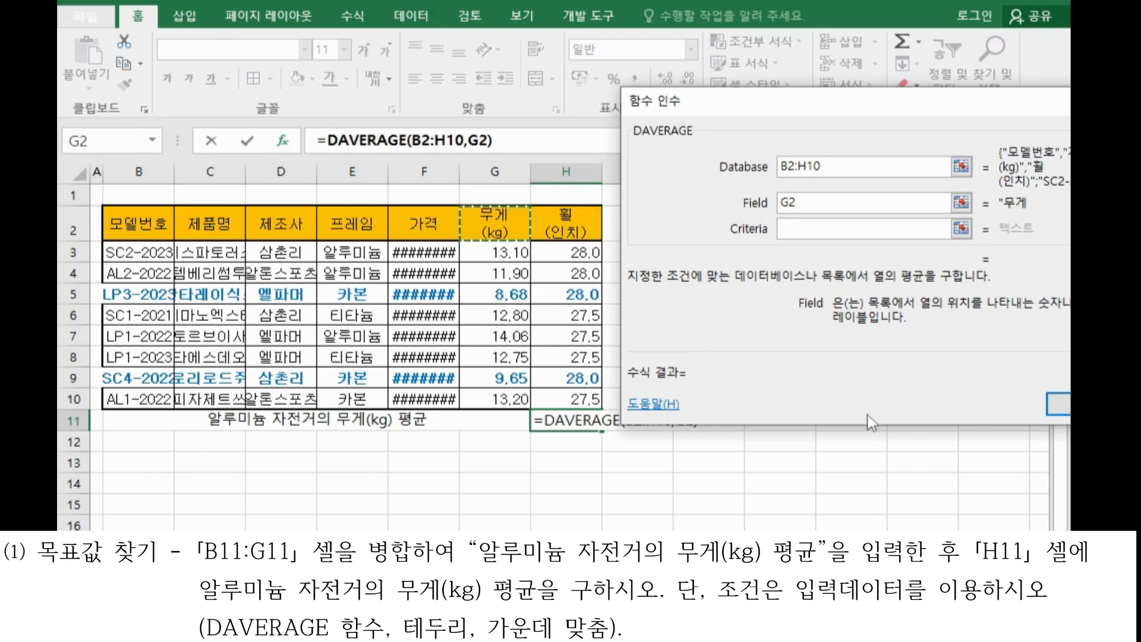
left_click(826, 232)
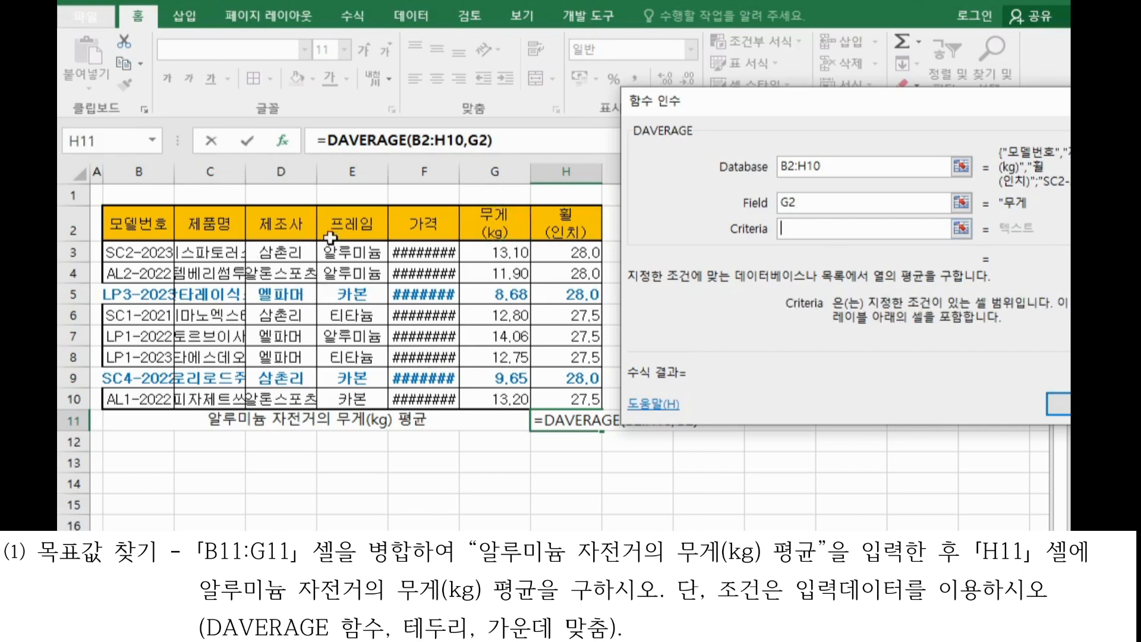
left_click_drag(355, 226, 360, 258)
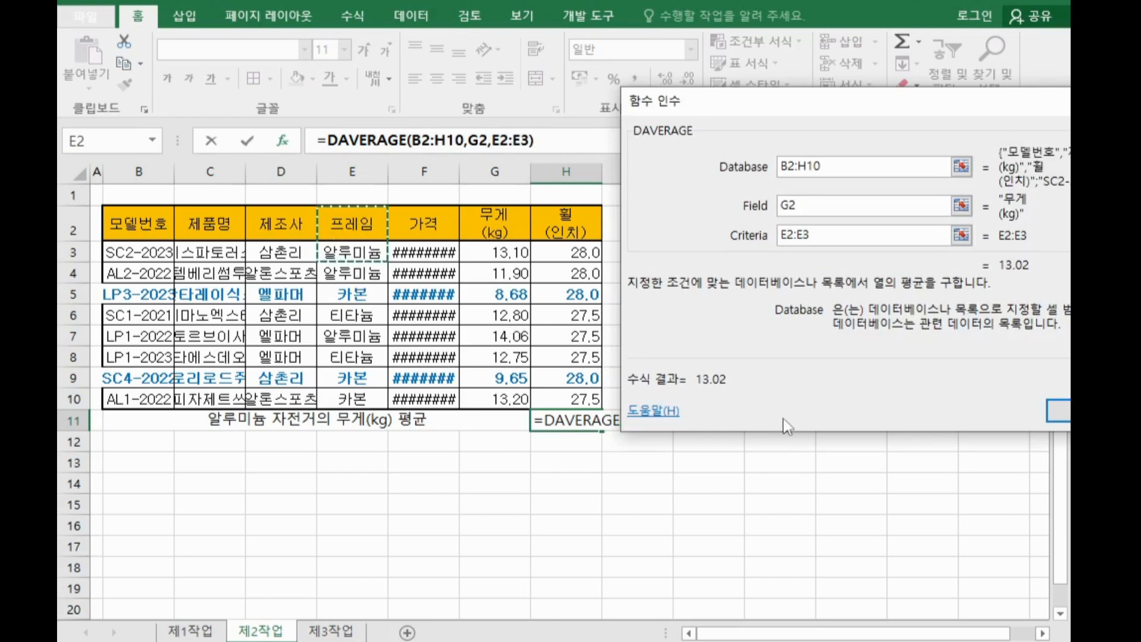
left_click(1047, 416)
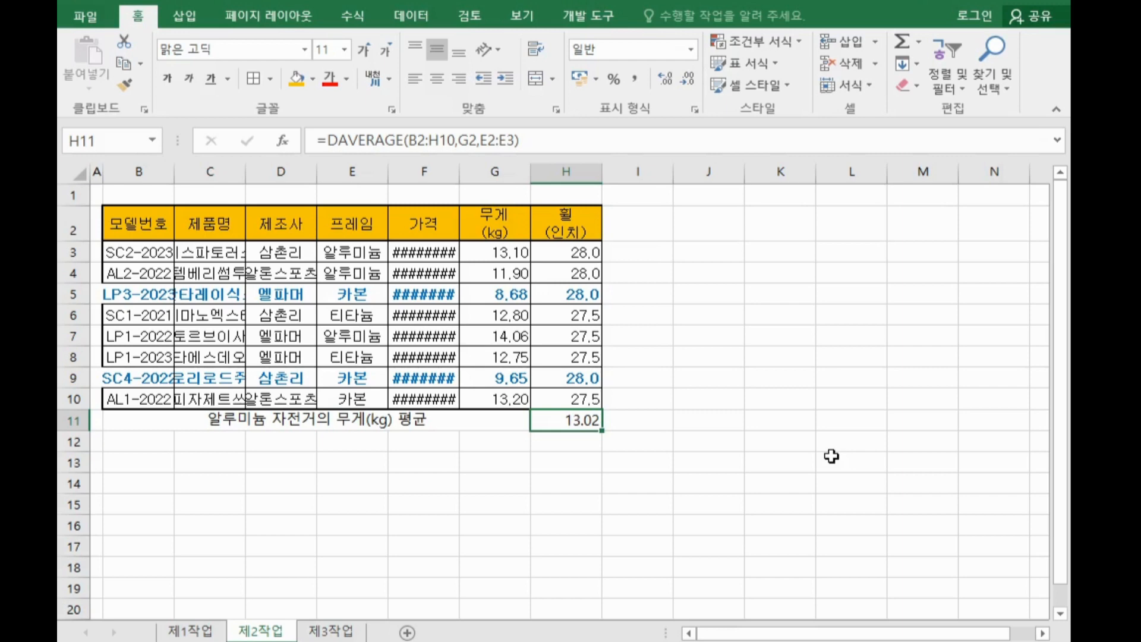
Step: Center the DAVERAGE result horizontally in cell H11
left_click(376, 419)
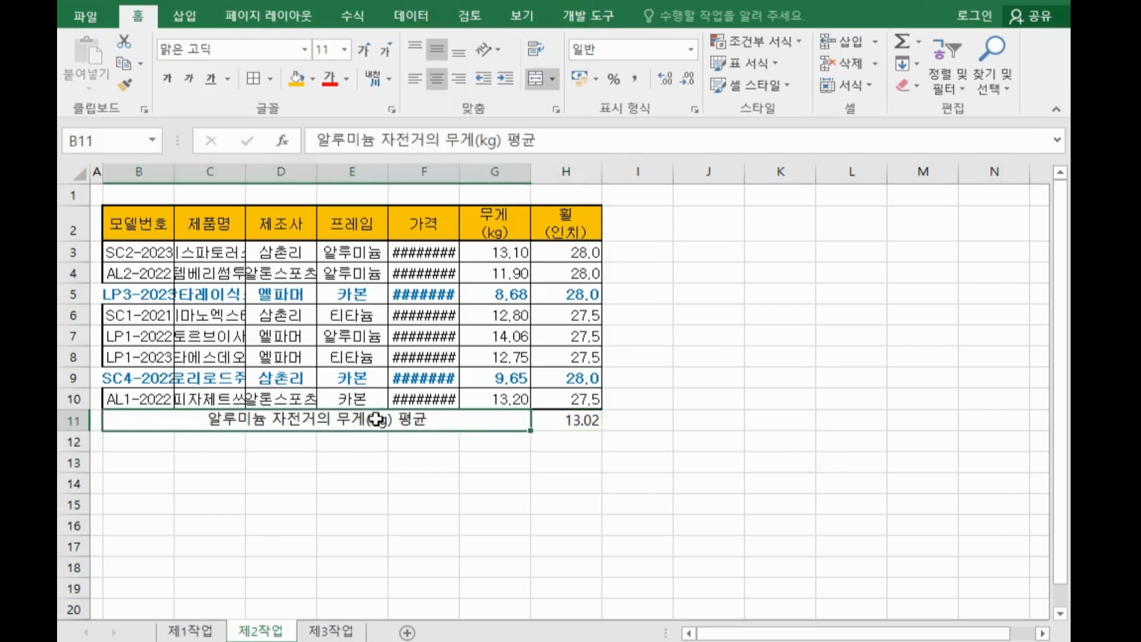
left_click(564, 420)
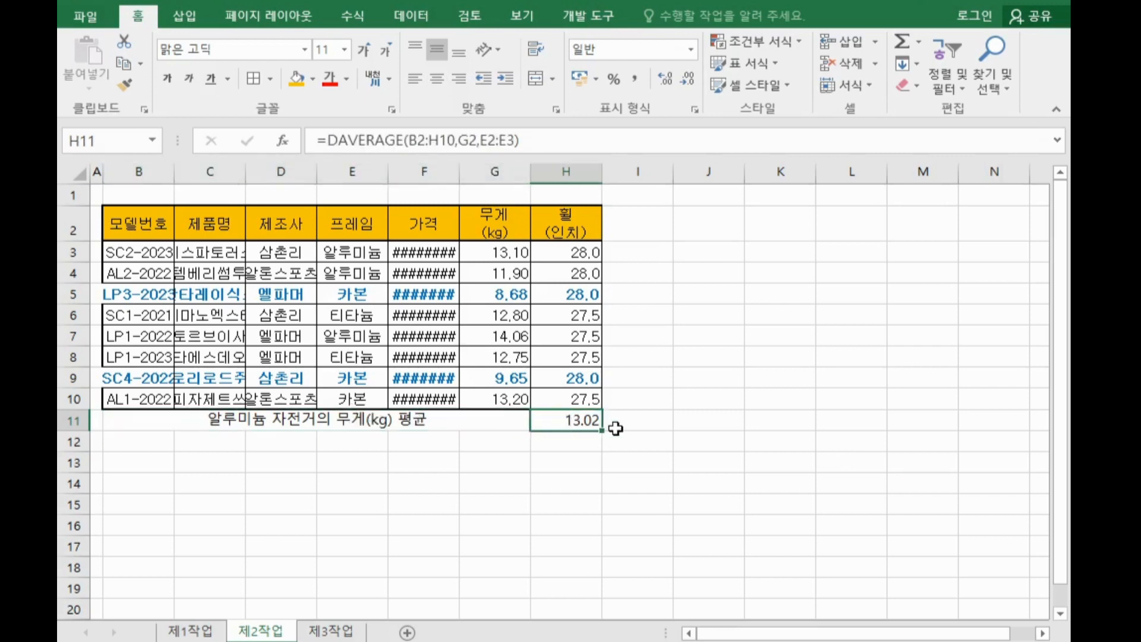
left_click(436, 90)
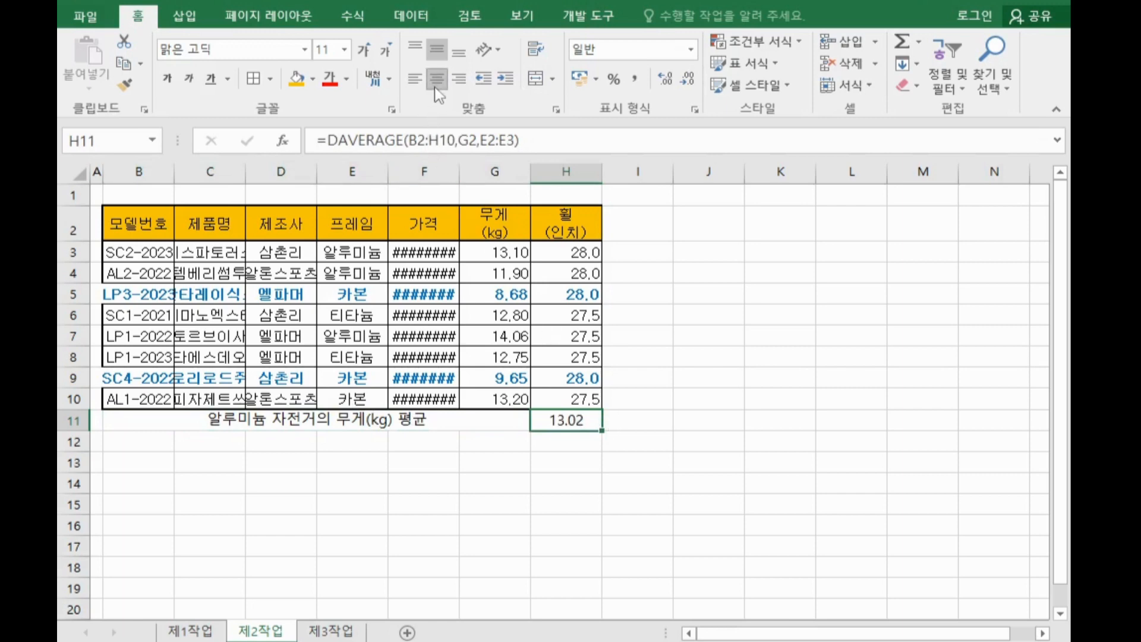
Step: Apply all borders to the average row, B11:H11
left_click(273, 423)
left_click_drag(523, 421, 540, 419)
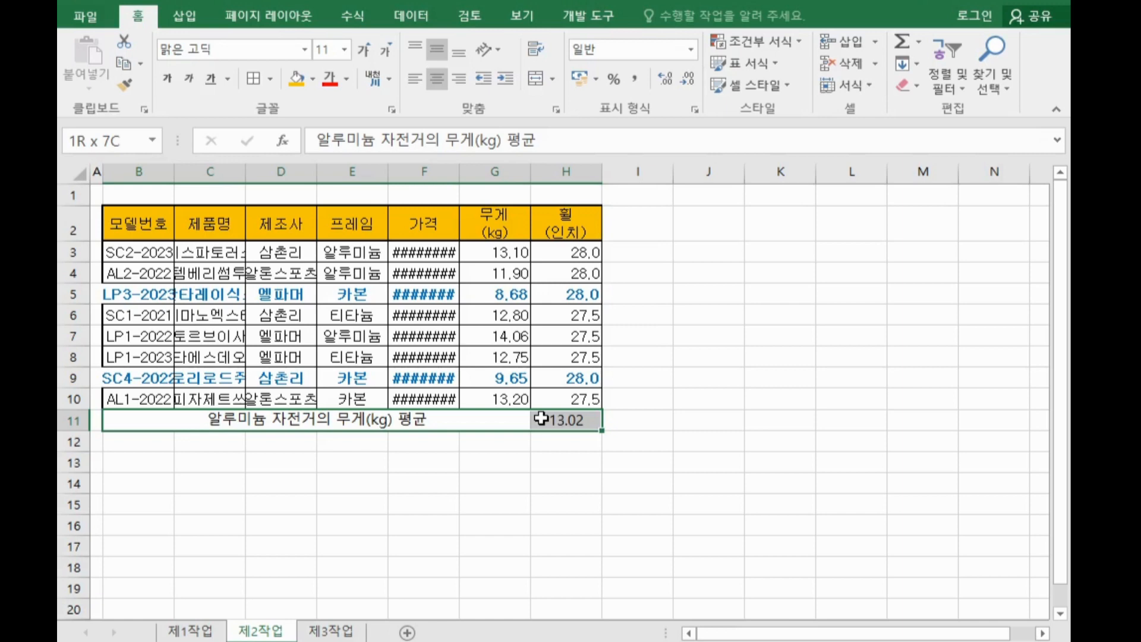
left_click(269, 78)
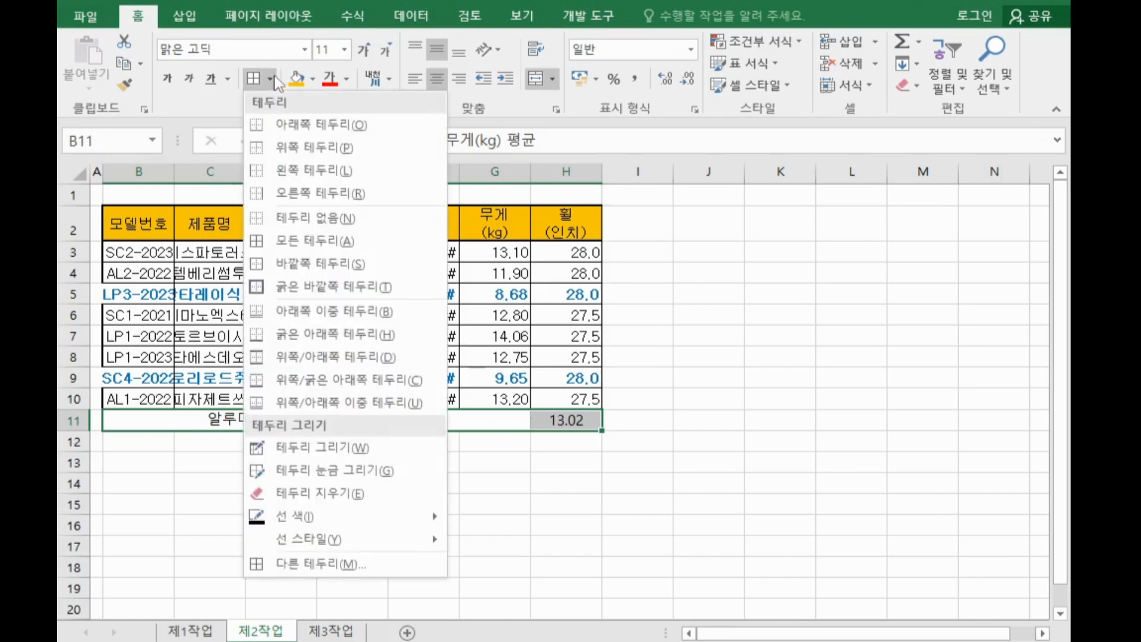
left_click(360, 335)
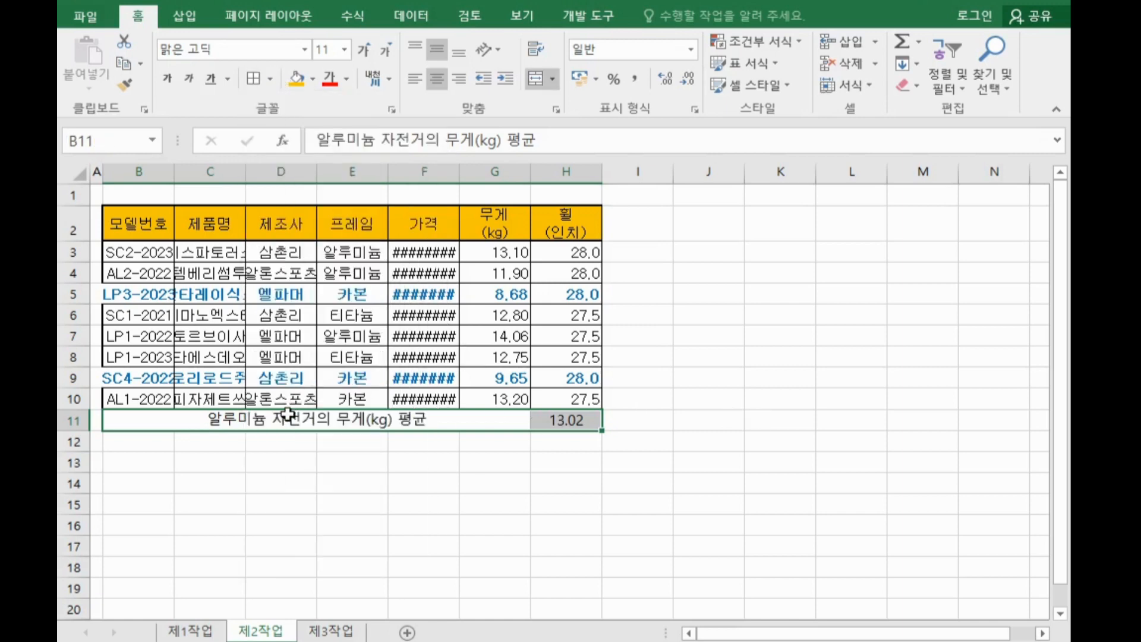
left_click_drag(254, 419, 555, 426)
left_click(270, 79)
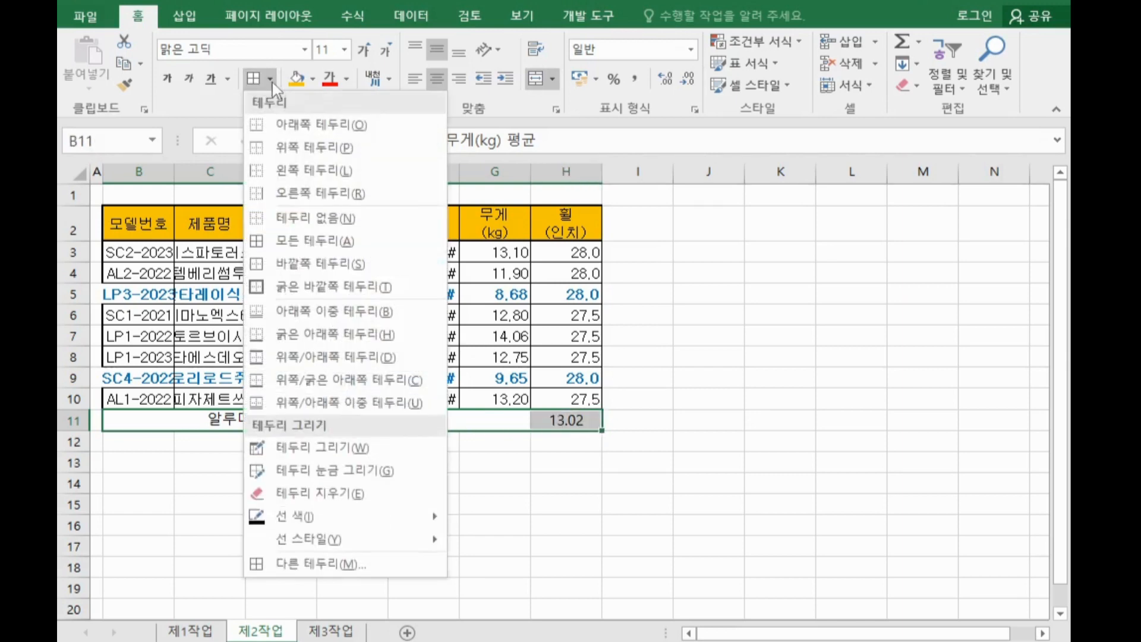
left_click(307, 245)
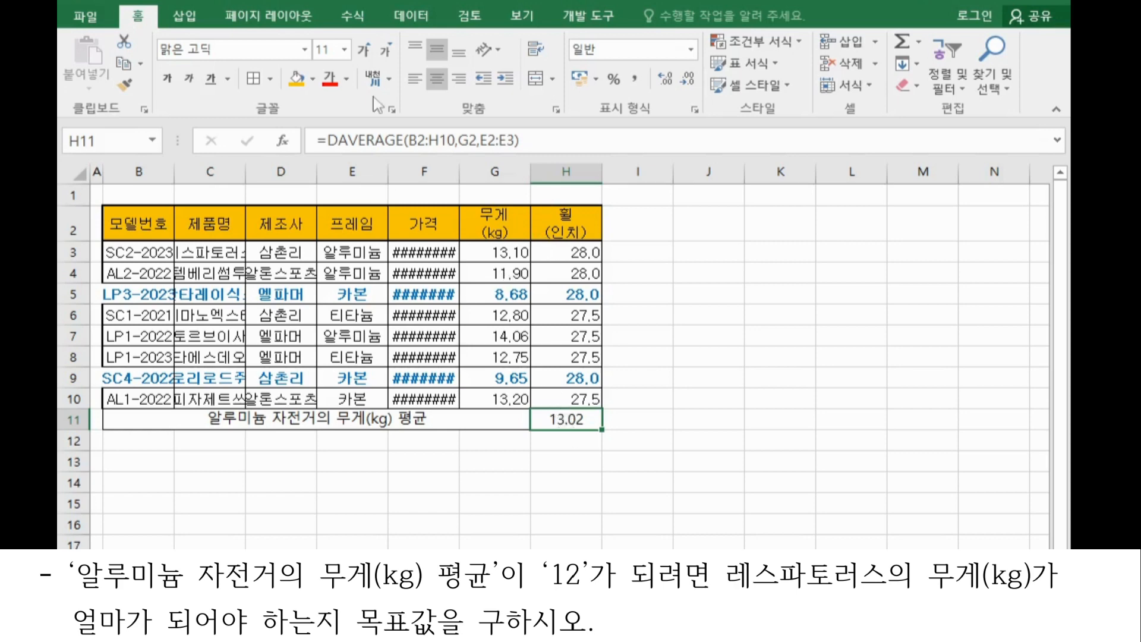
Step: Run Goal Seek with formula cell H11, target value 12 and changing cell G3, and accept the solution
left_click(399, 19)
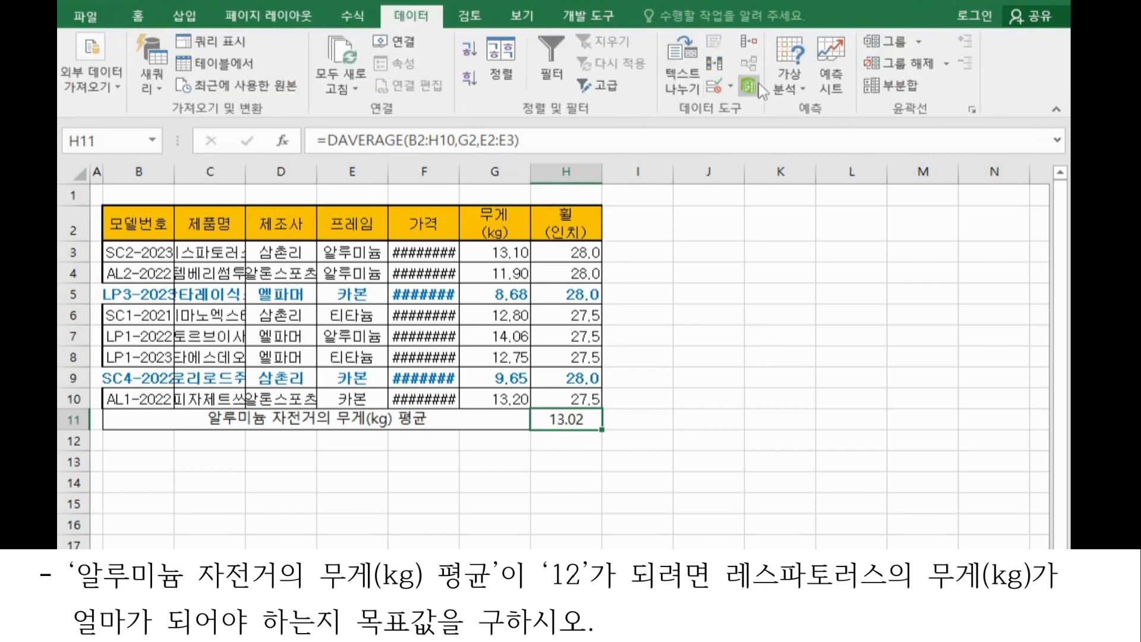
left_click(786, 88)
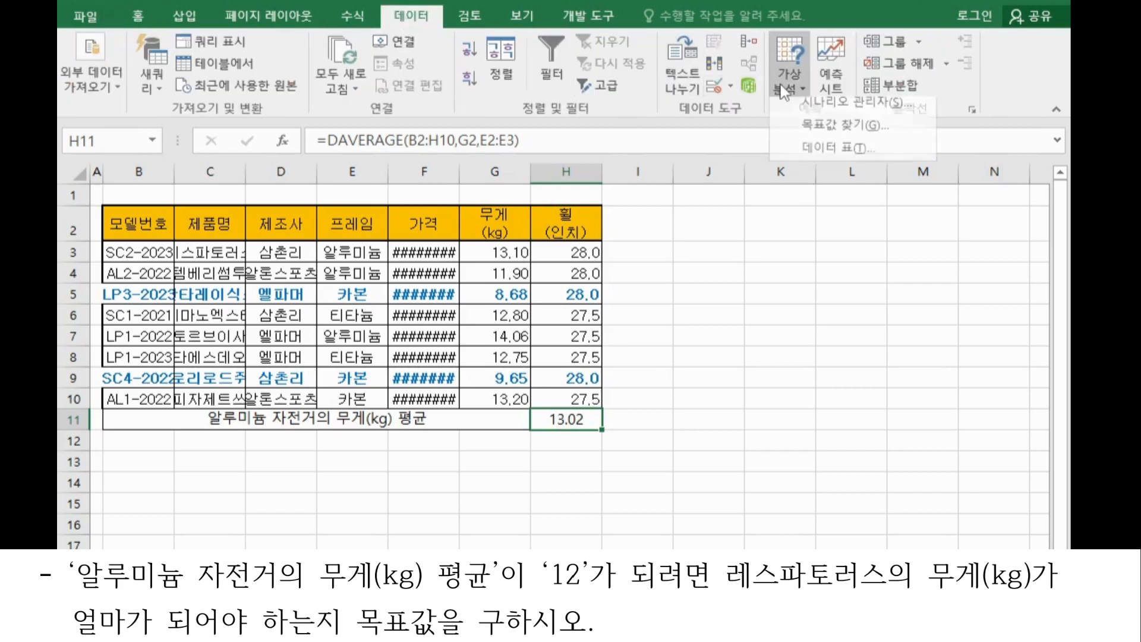
left_click(874, 140)
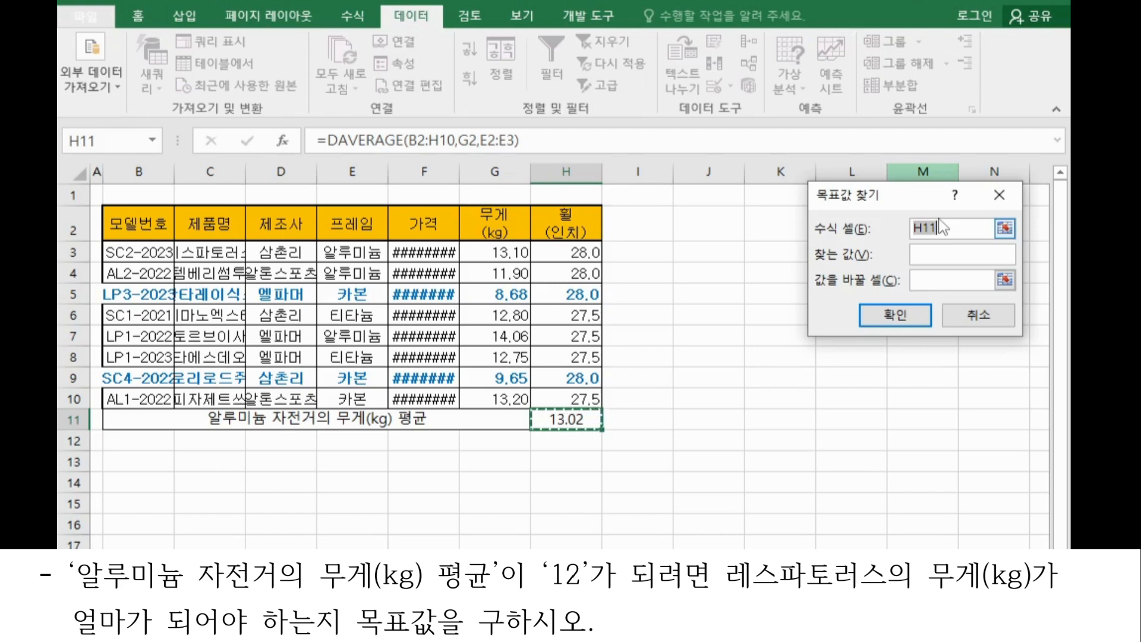
left_click(937, 258)
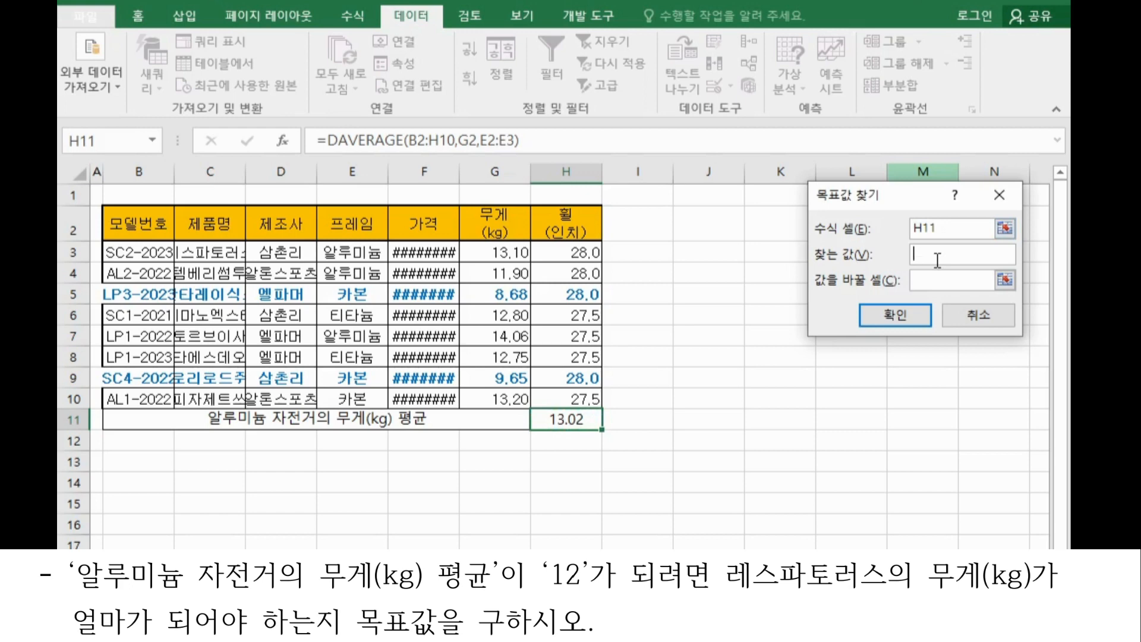
type("12")
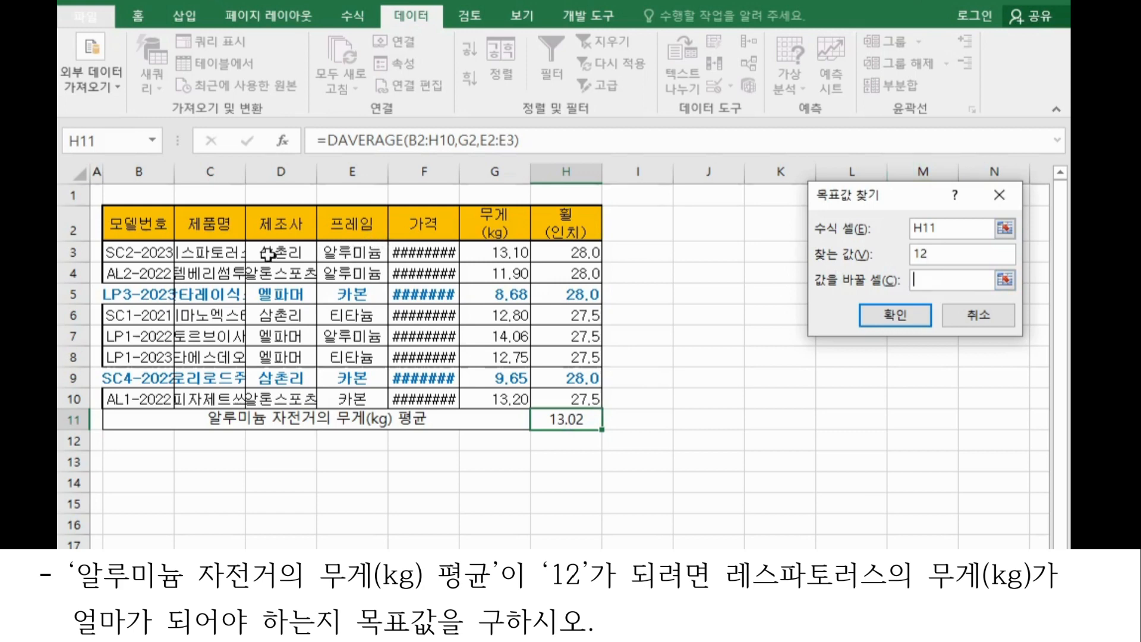
left_click(515, 254)
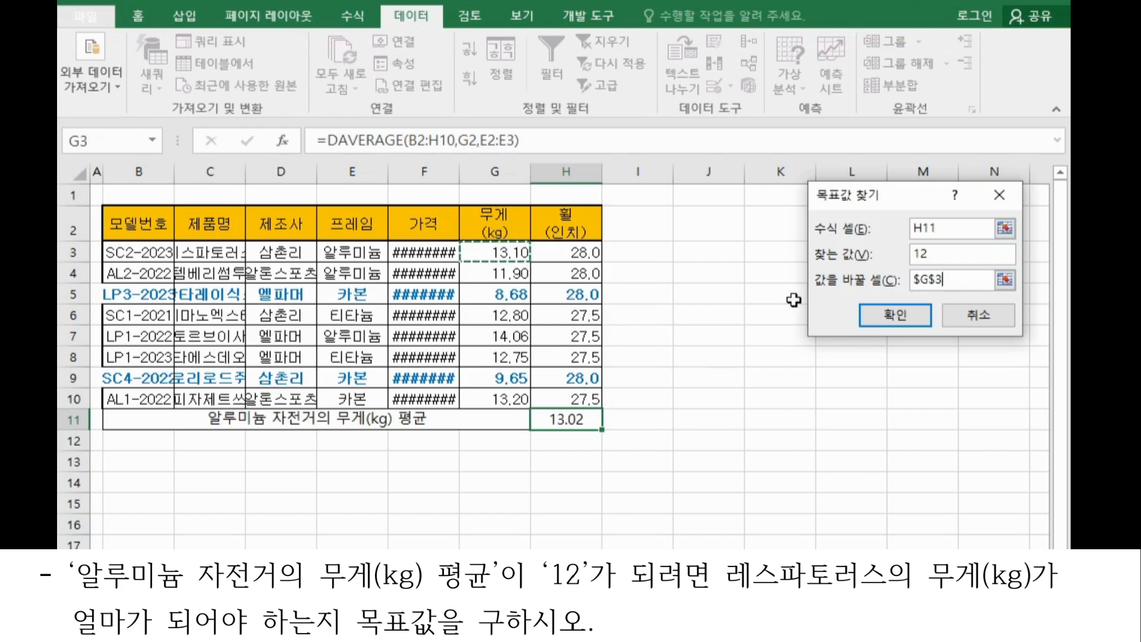
left_click(871, 321)
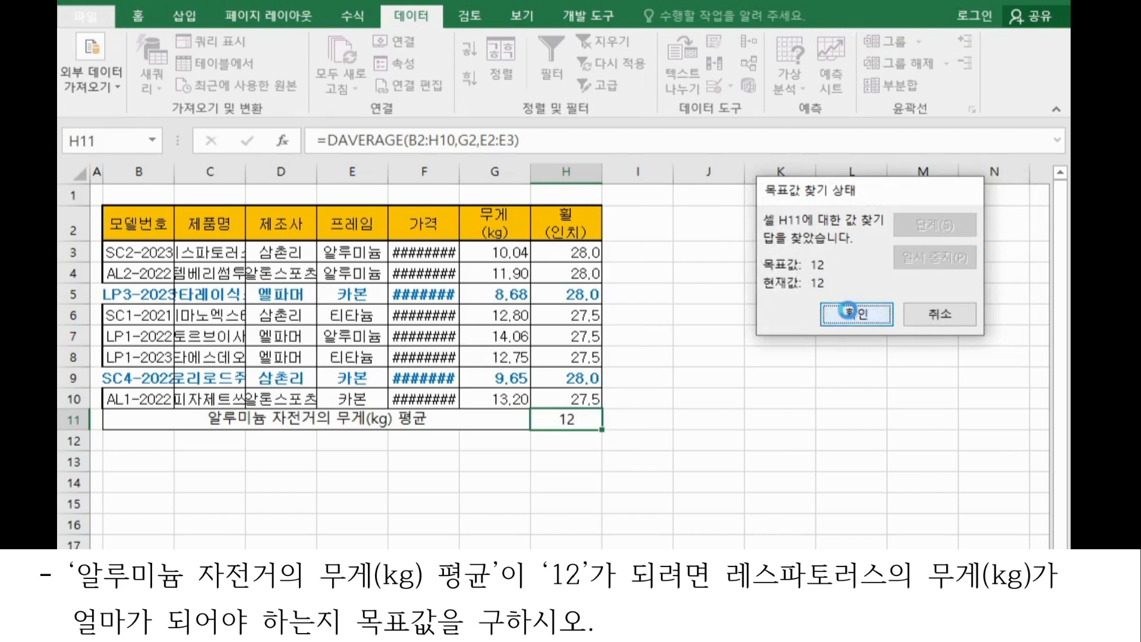
left_click(848, 311)
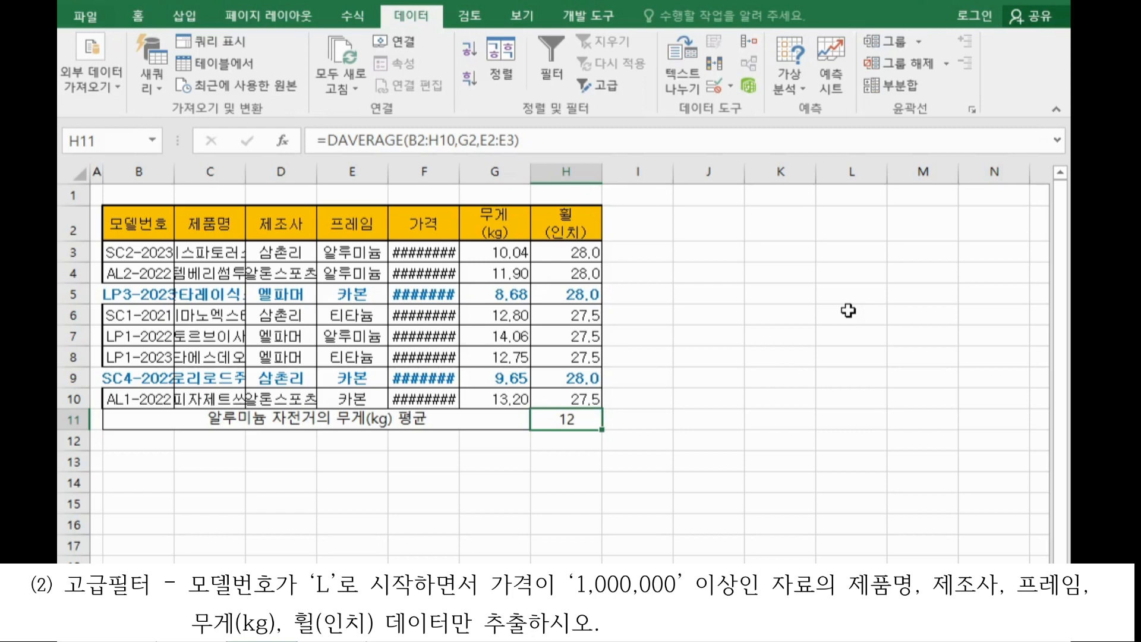
Step: Copy the 모델번호 and 가격 headings from B2 and F2 and paste them at B14 for the filter criteria
left_click(146, 215)
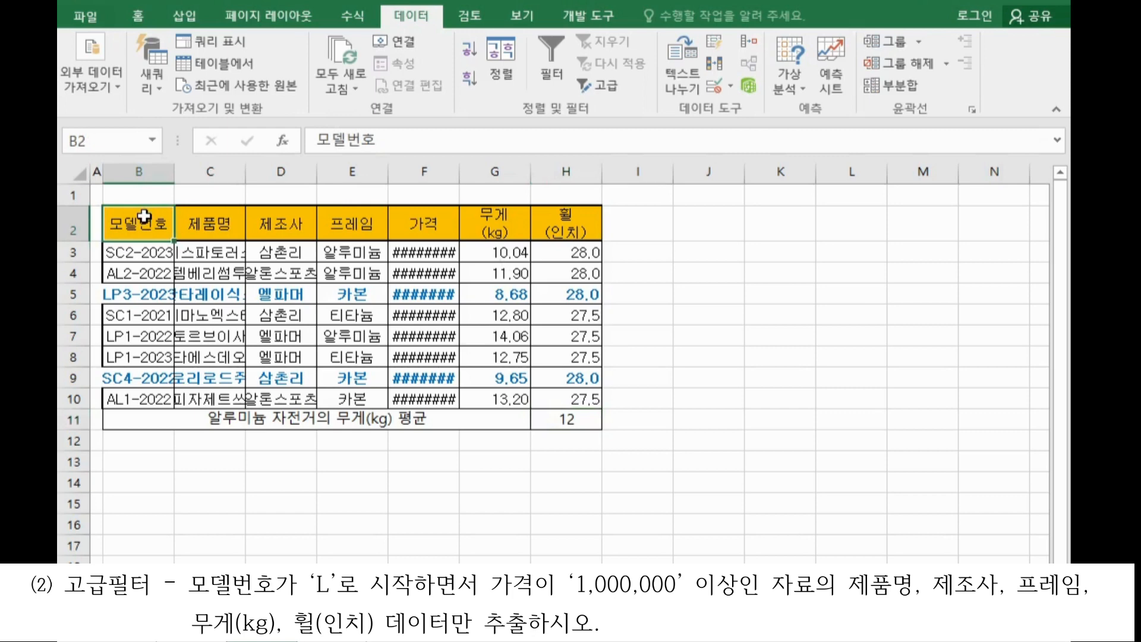
left_click(431, 227, "ctrl")
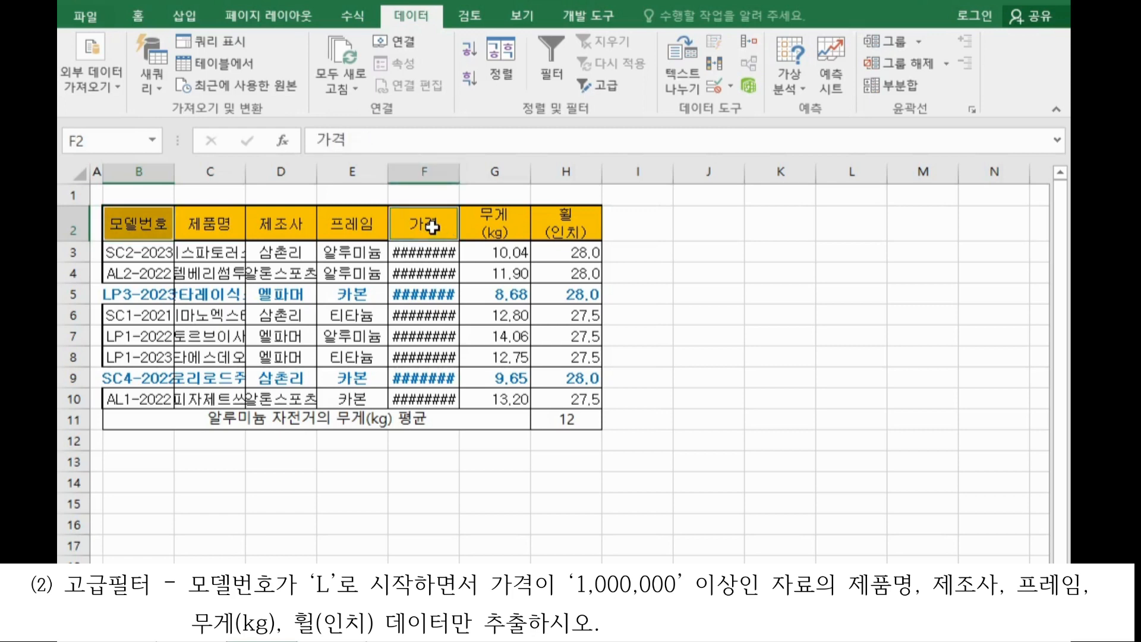
key("ctrl+c")
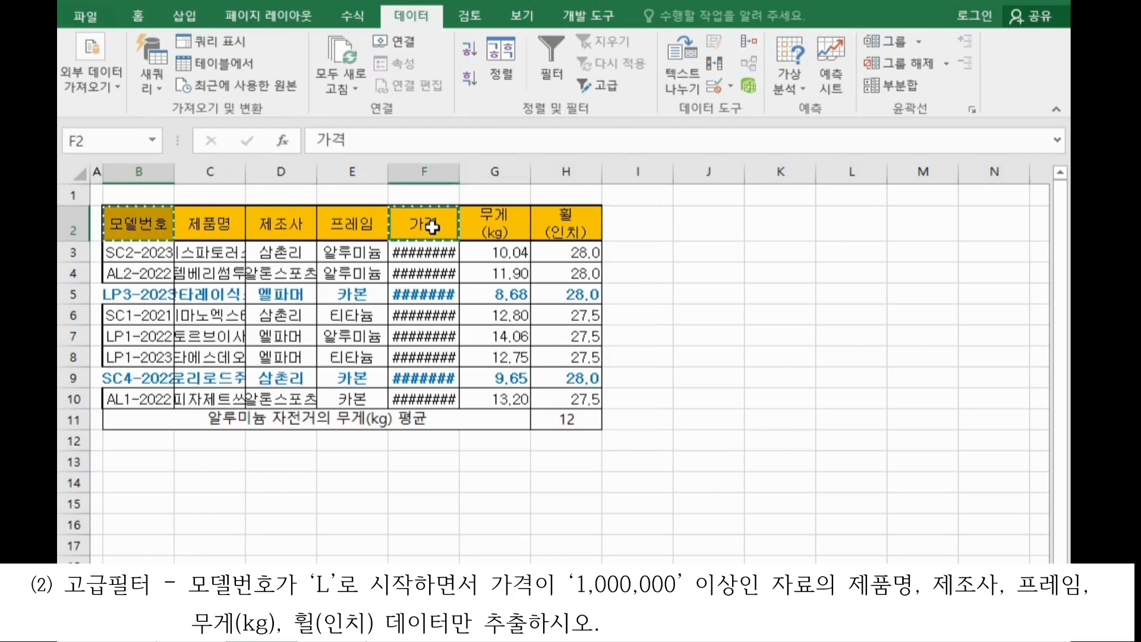
left_click(157, 483)
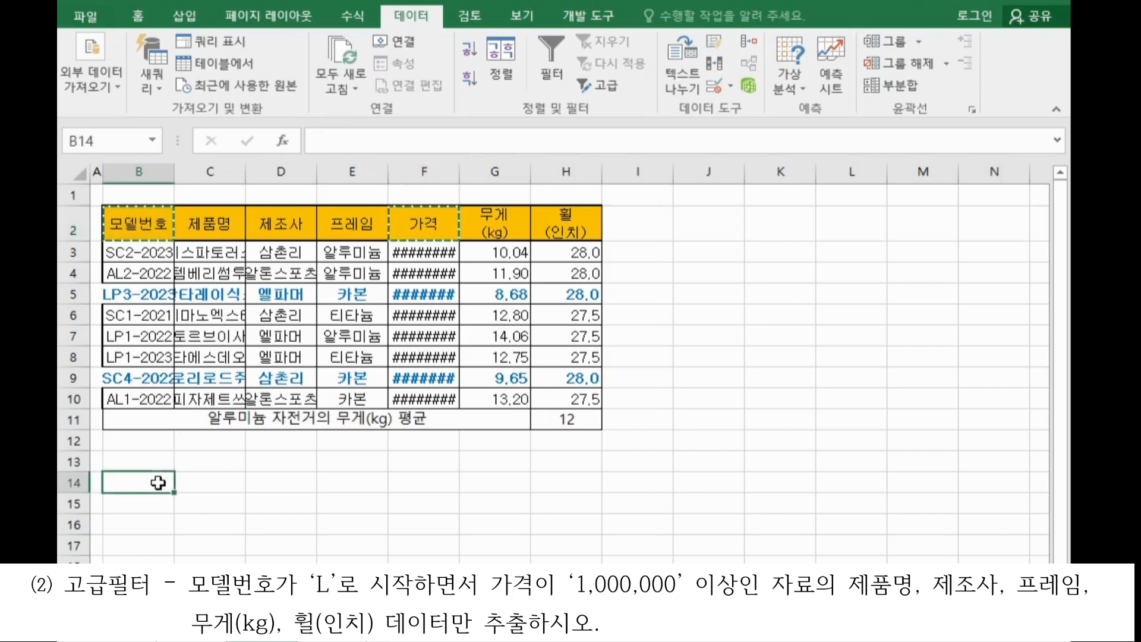
key("ctrl+c")
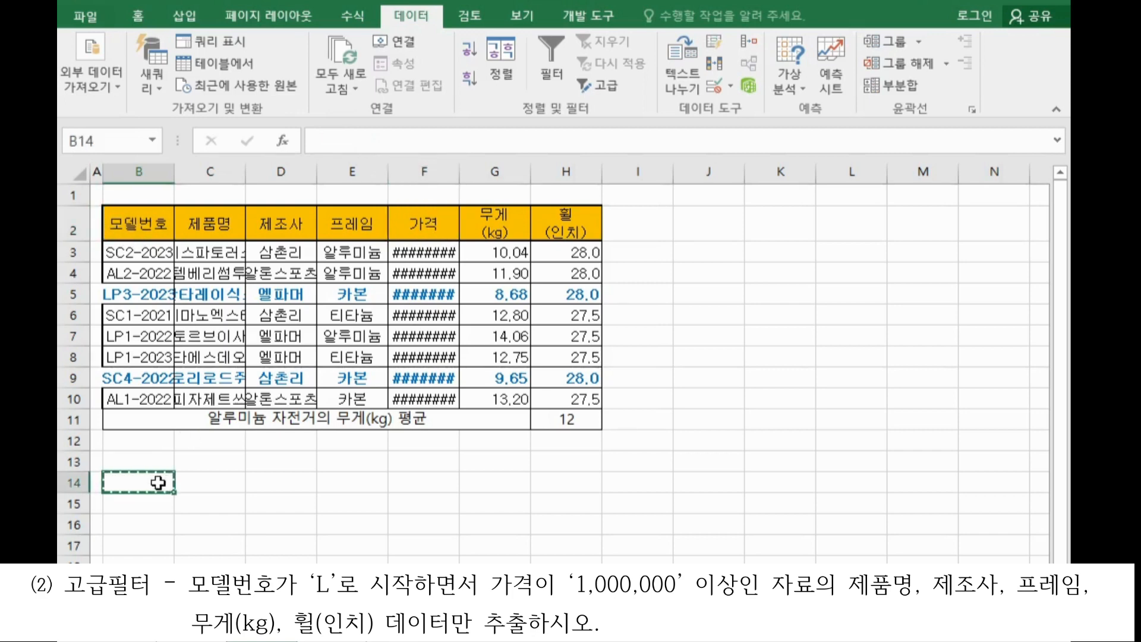
key("ctrl+v")
Step: Enter the criterion L* under the 모델번호 heading in cell B15
left_click(158, 506)
scroll(163, 509, "down", 1)
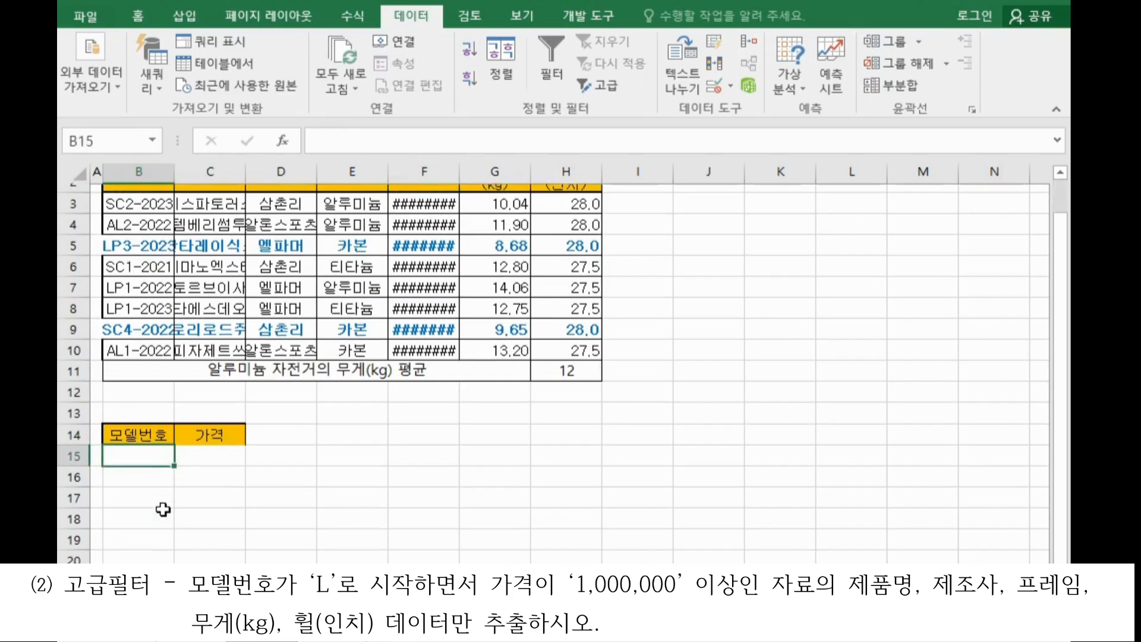
scroll(163, 509, "down", 2)
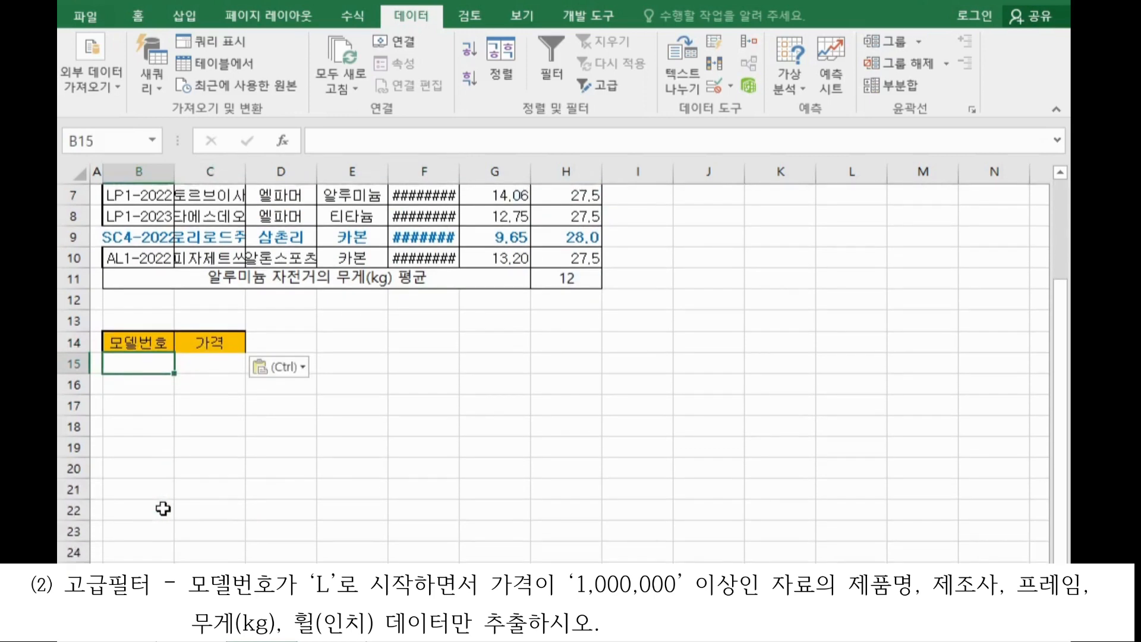
type("L")
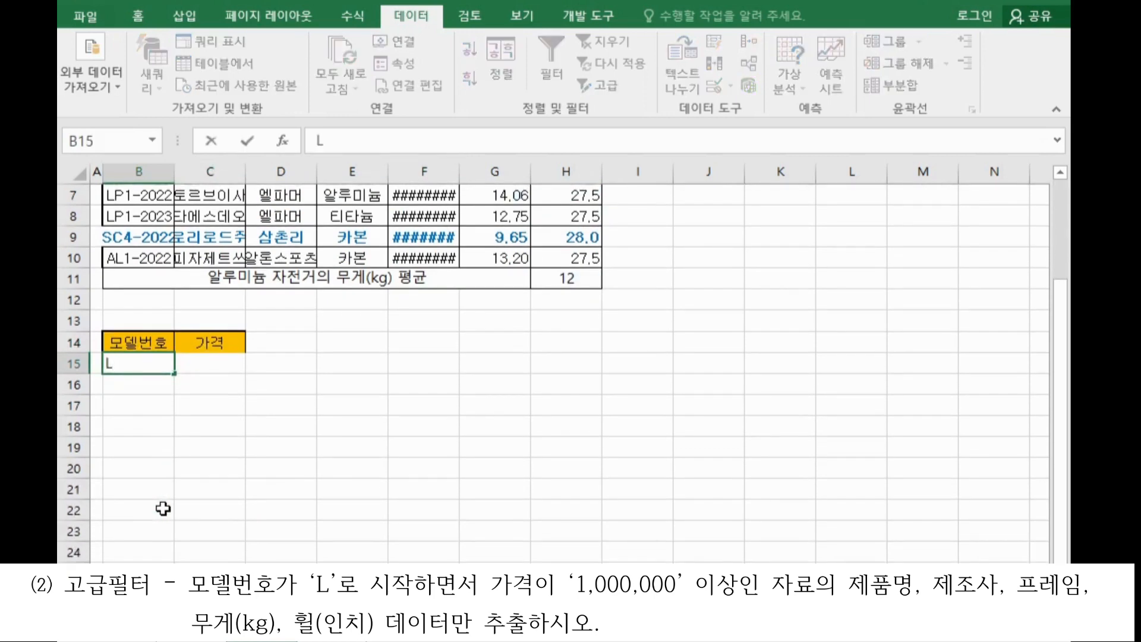
type("*")
Step: Enter the criterion >=1000000 under the 가격 heading in cell C15
left_click(225, 357)
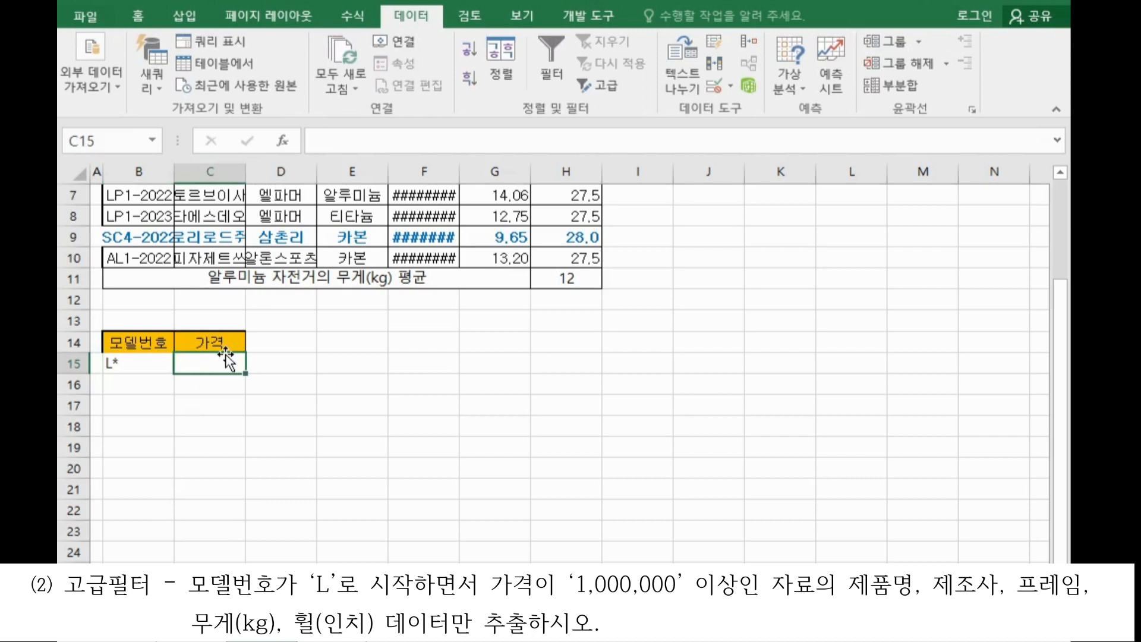
mouse_move(160, 358)
left_mouse_down()
mouse_move(199, 357)
mouse_move(179, 359)
left_mouse_up()
left_click(190, 382)
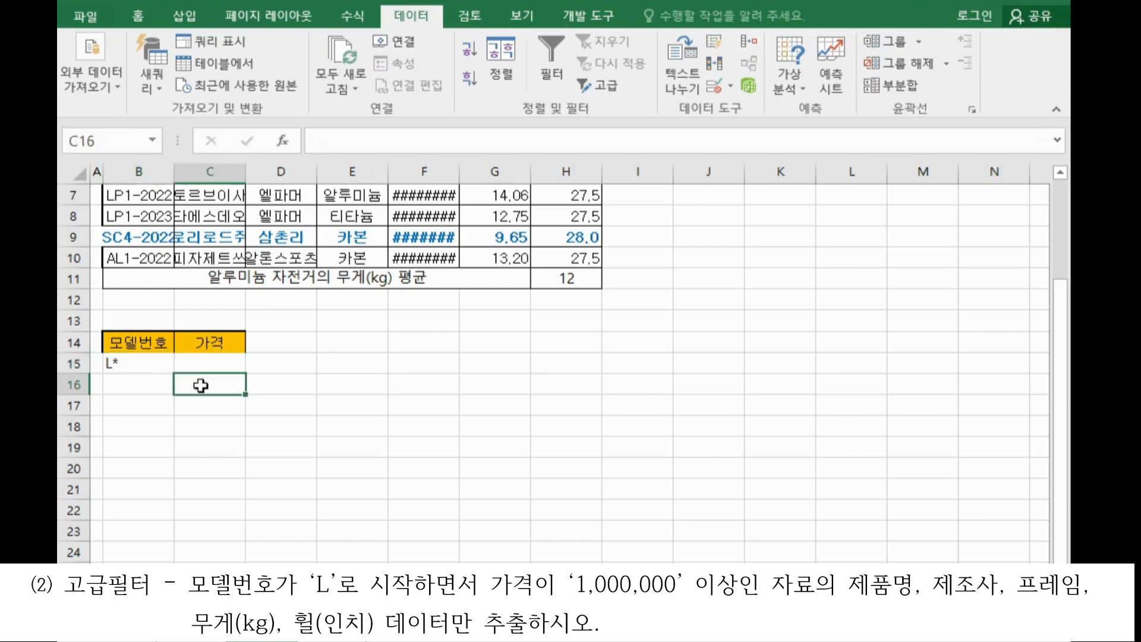
left_click(202, 349)
left_click(229, 365)
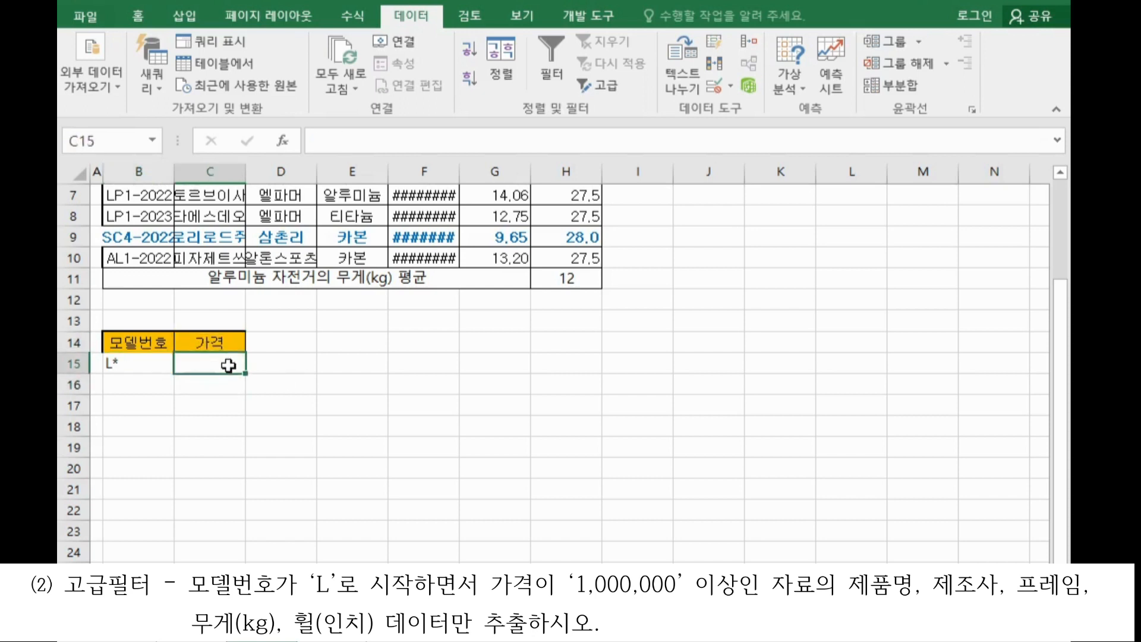
type(">")
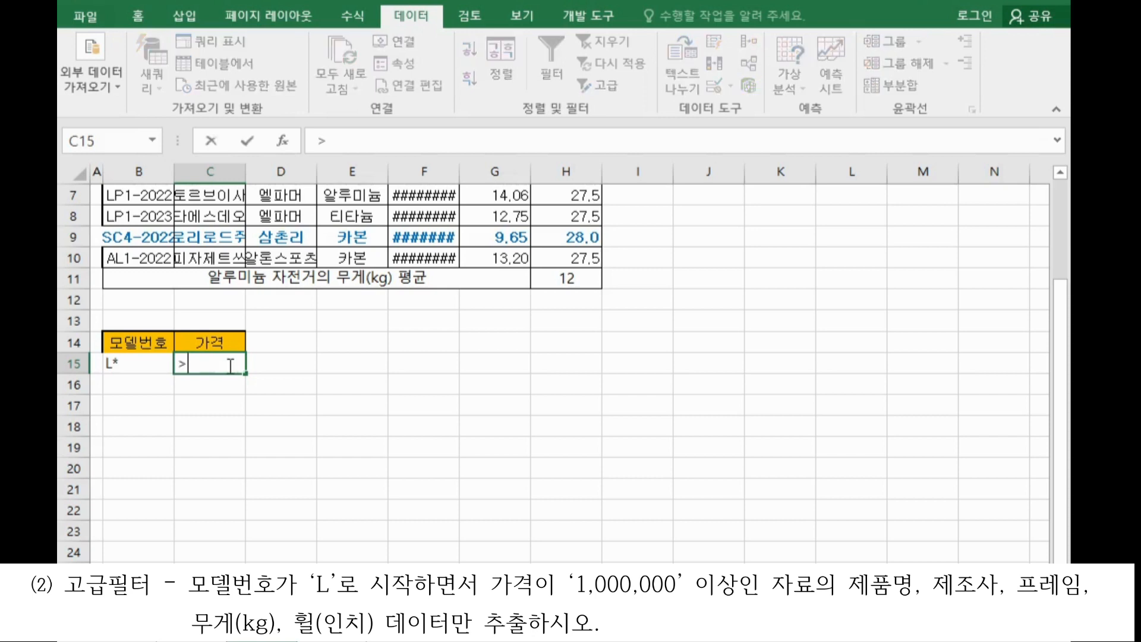
type("=1000000")
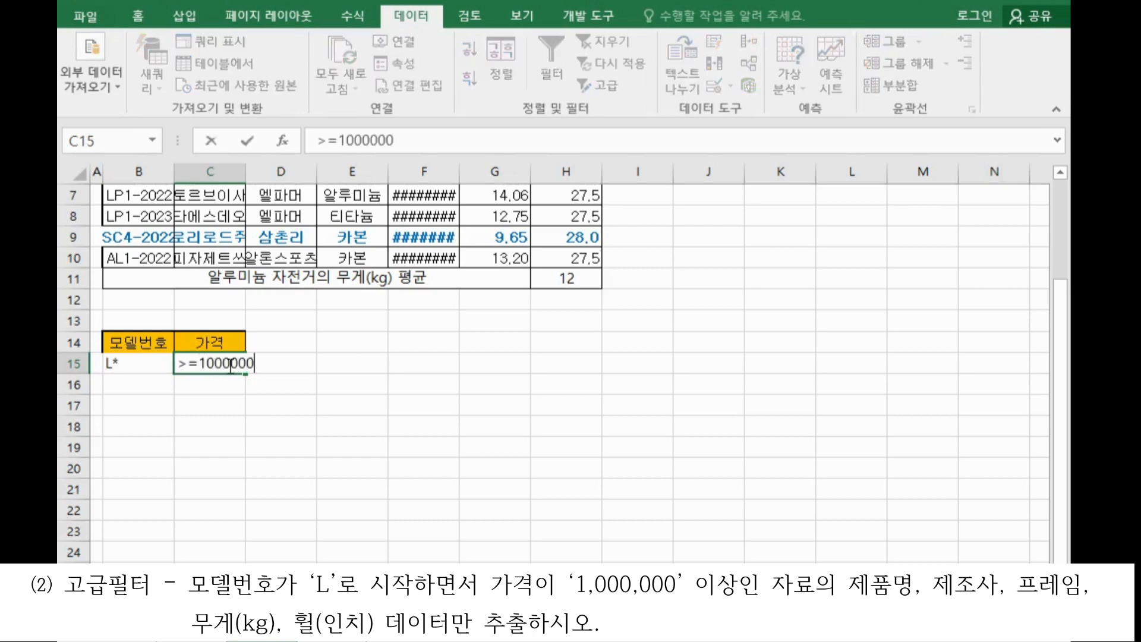
left_click(309, 420)
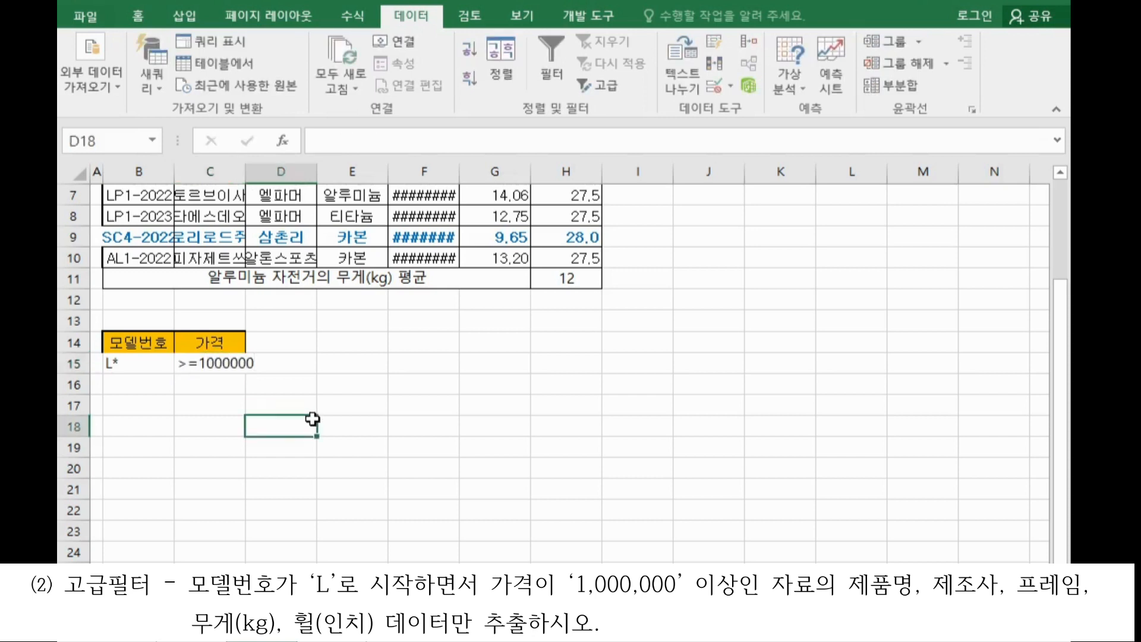
left_click(160, 351)
left_click(164, 363)
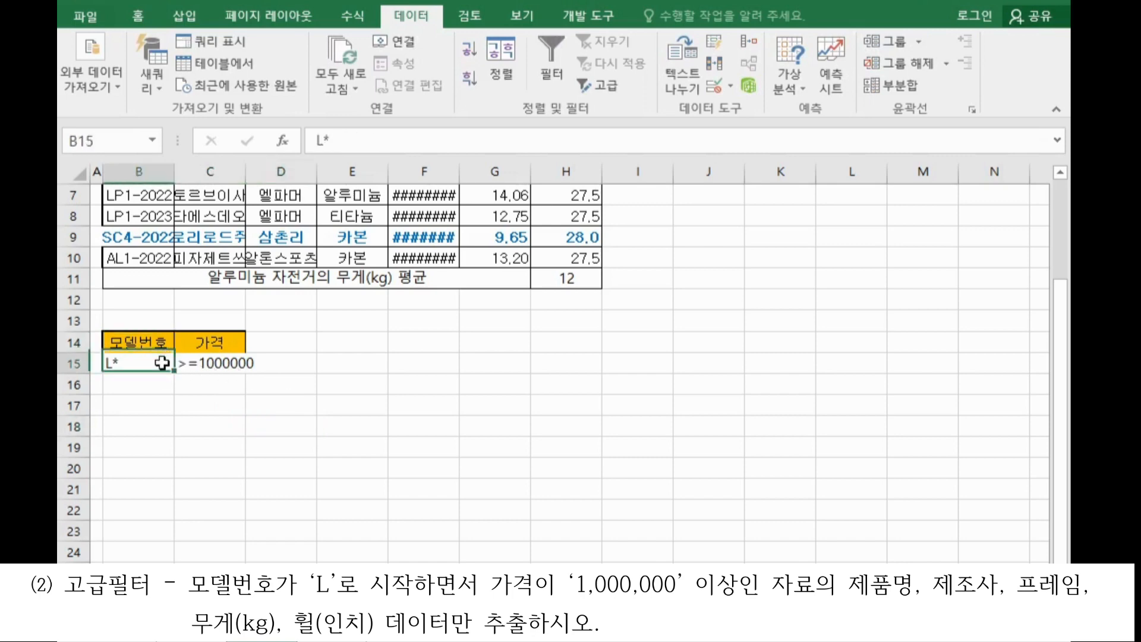
left_click(205, 343)
left_click(230, 362)
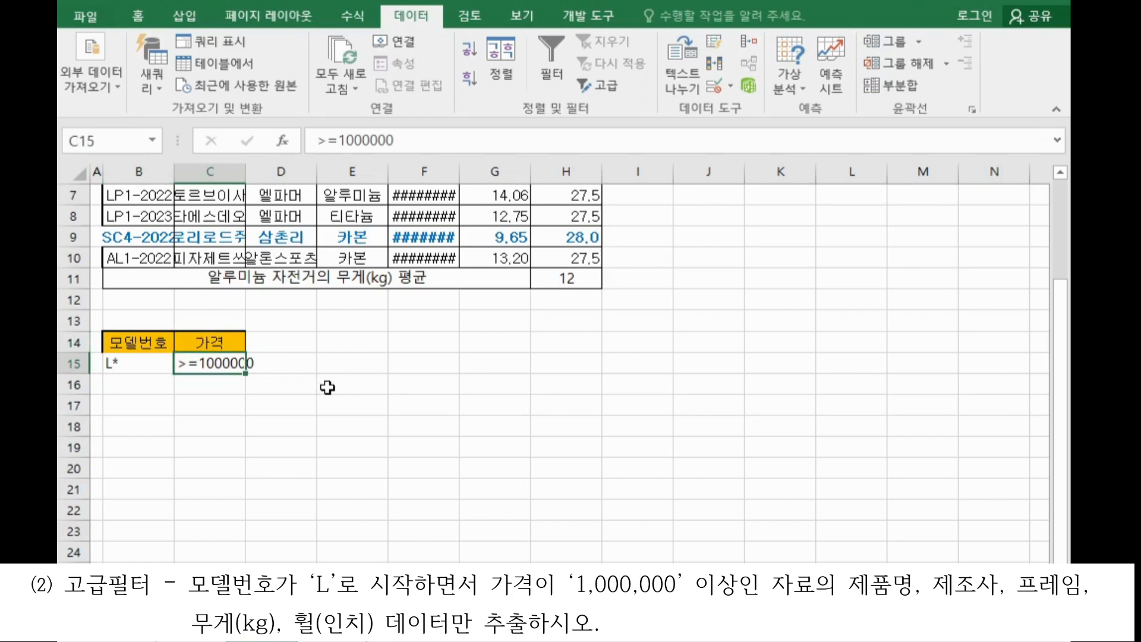
Step: Copy the 제품명, 제조사, 프레임, 무게(kg) and 휠(인치) headings from row 2 and paste them starting at cell B18
scroll(328, 388, "up", 2)
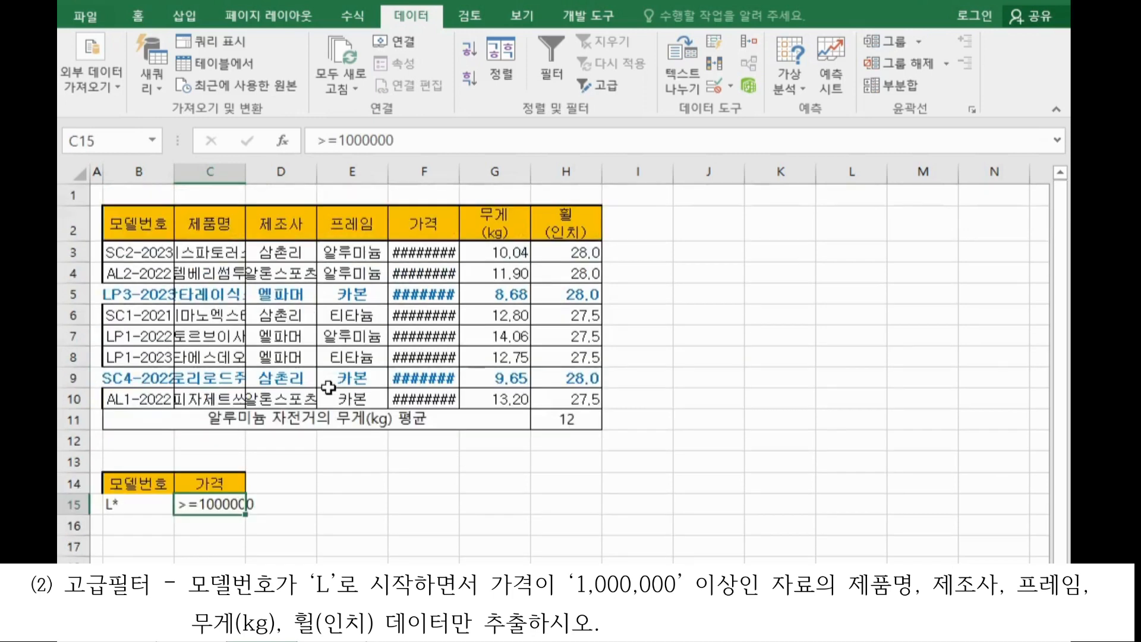
left_click(197, 223)
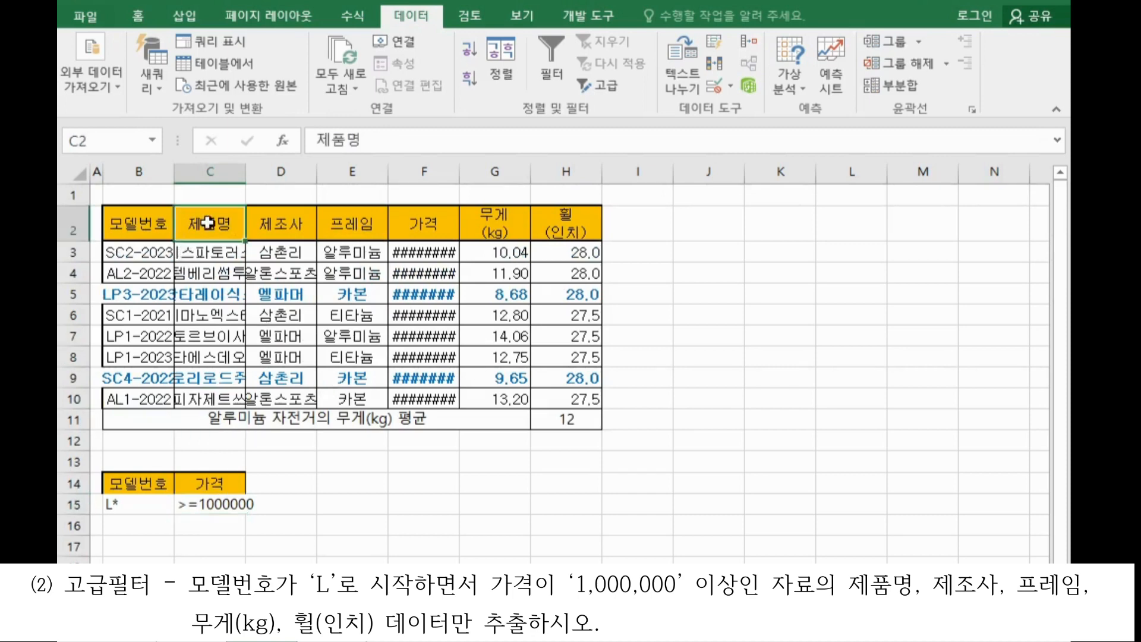
left_click(273, 229, "ctrl")
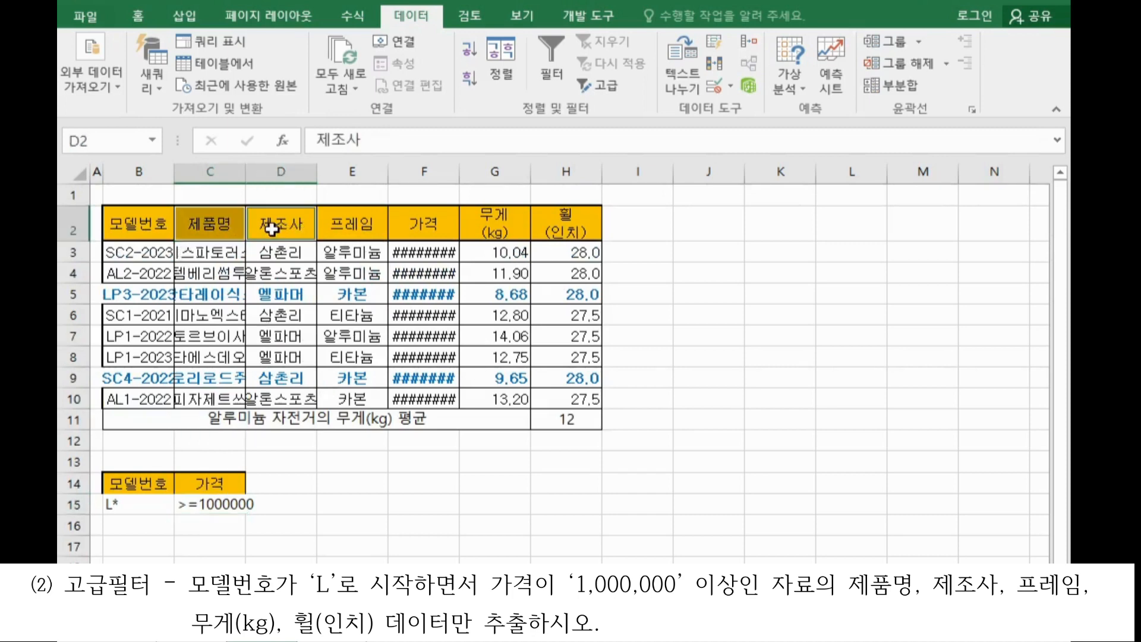
left_click(354, 225, "ctrl")
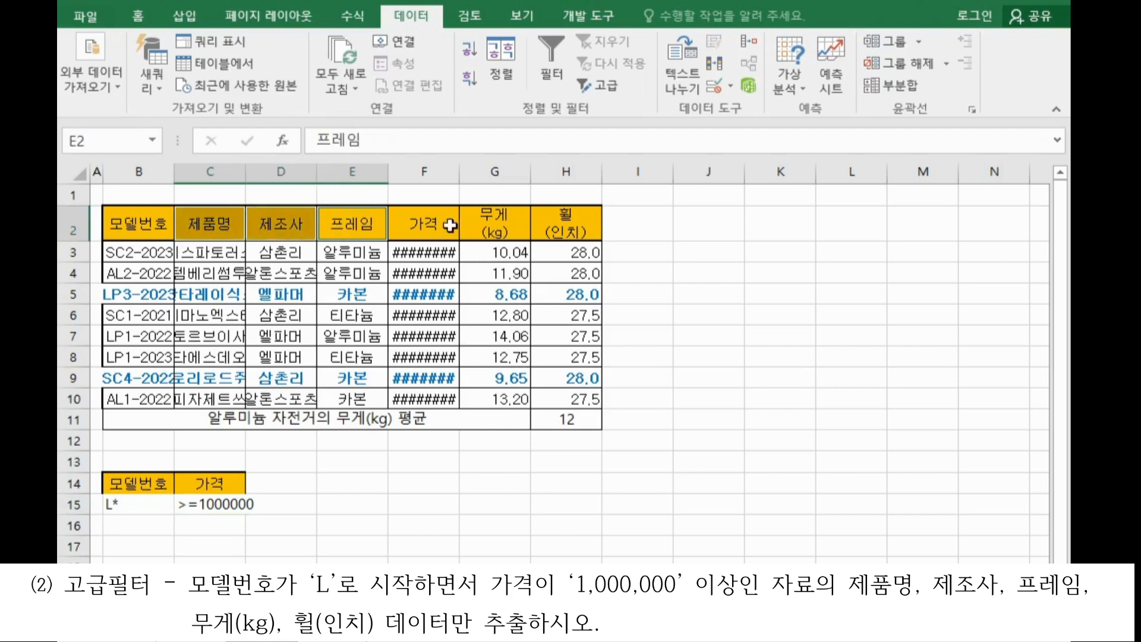
left_click(476, 223, "ctrl")
left_click(564, 226, "ctrl")
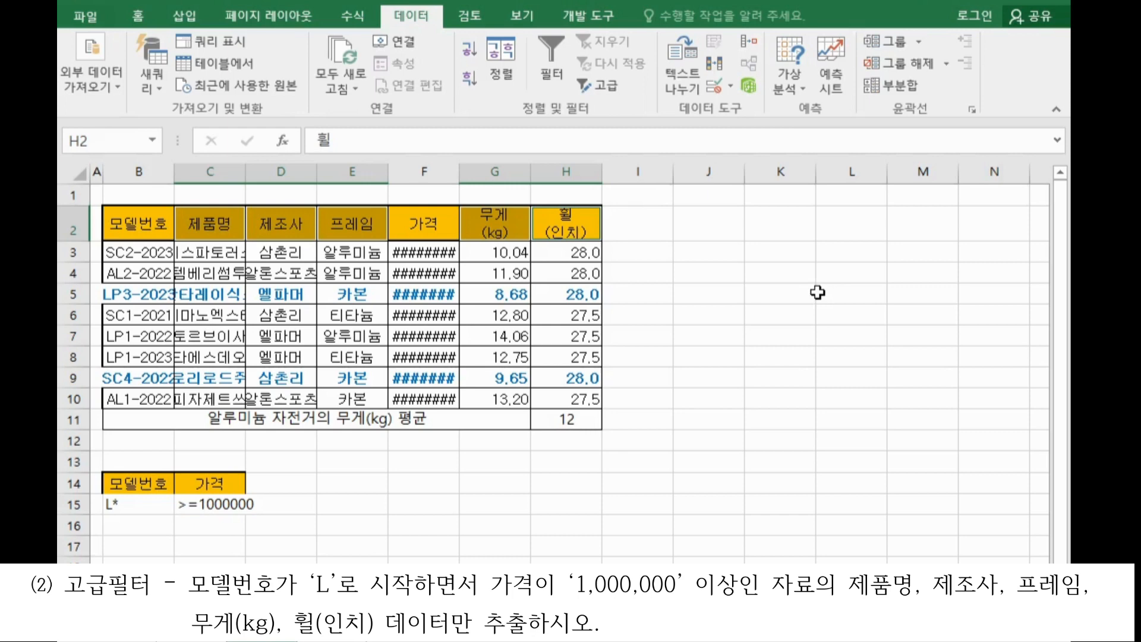
key("ctrl+c")
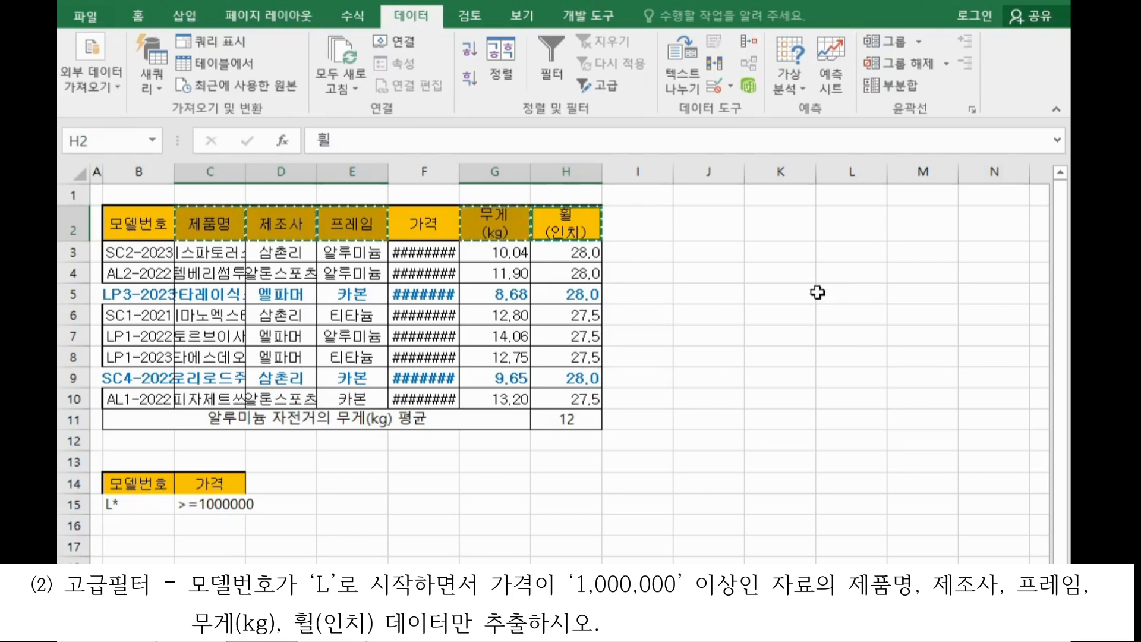
scroll(818, 293, "down", 2)
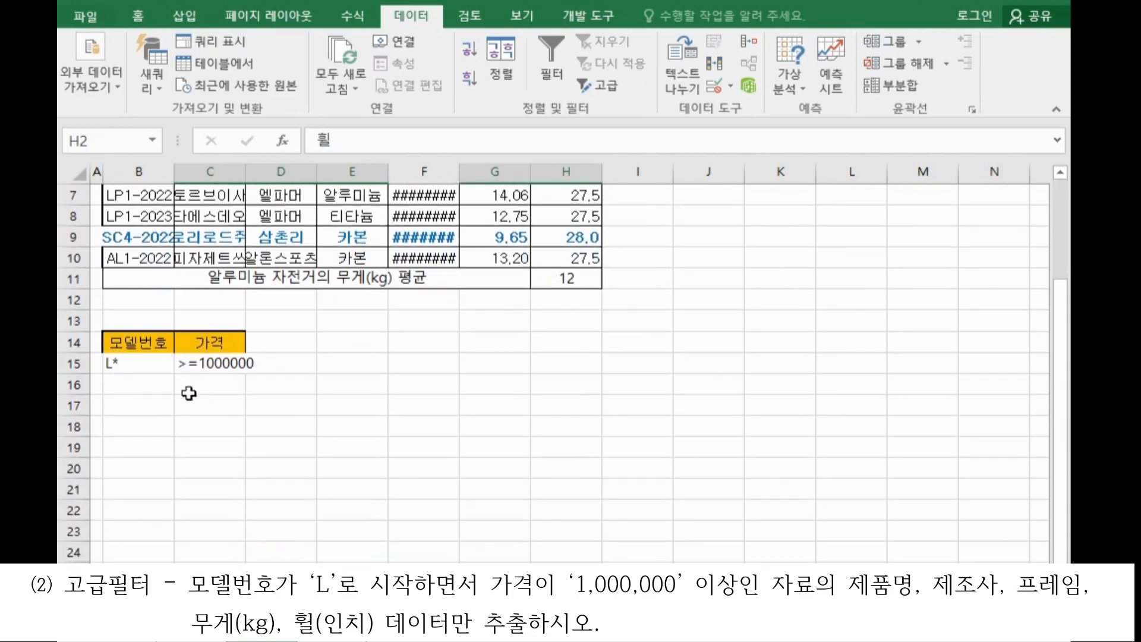
left_click(148, 419)
key("ctrl+v")
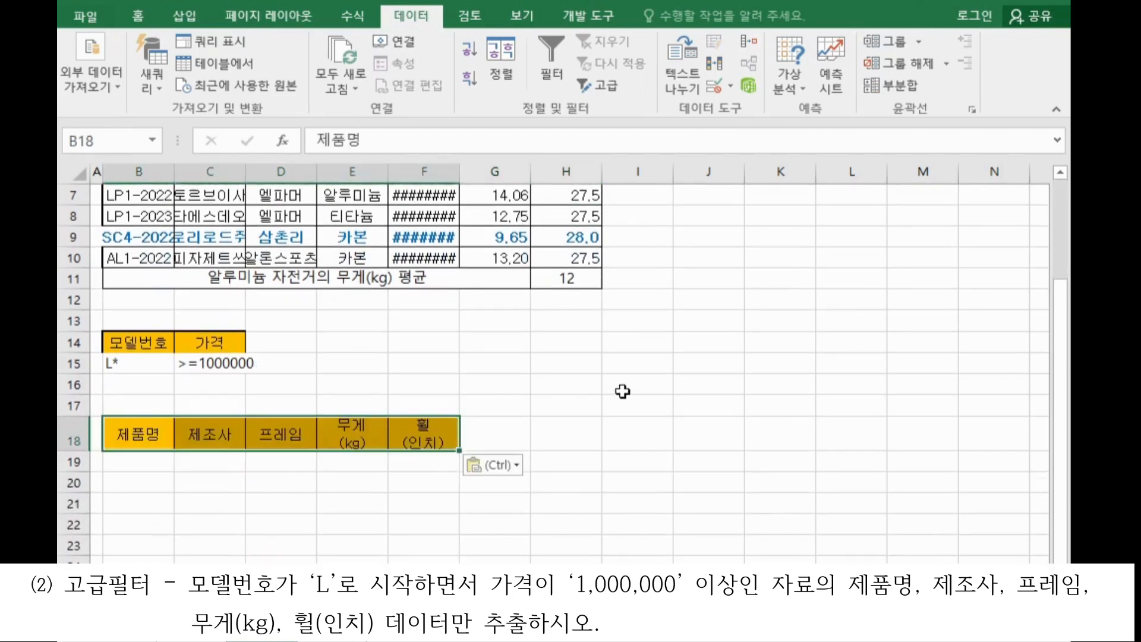
scroll(624, 391, "up", 2)
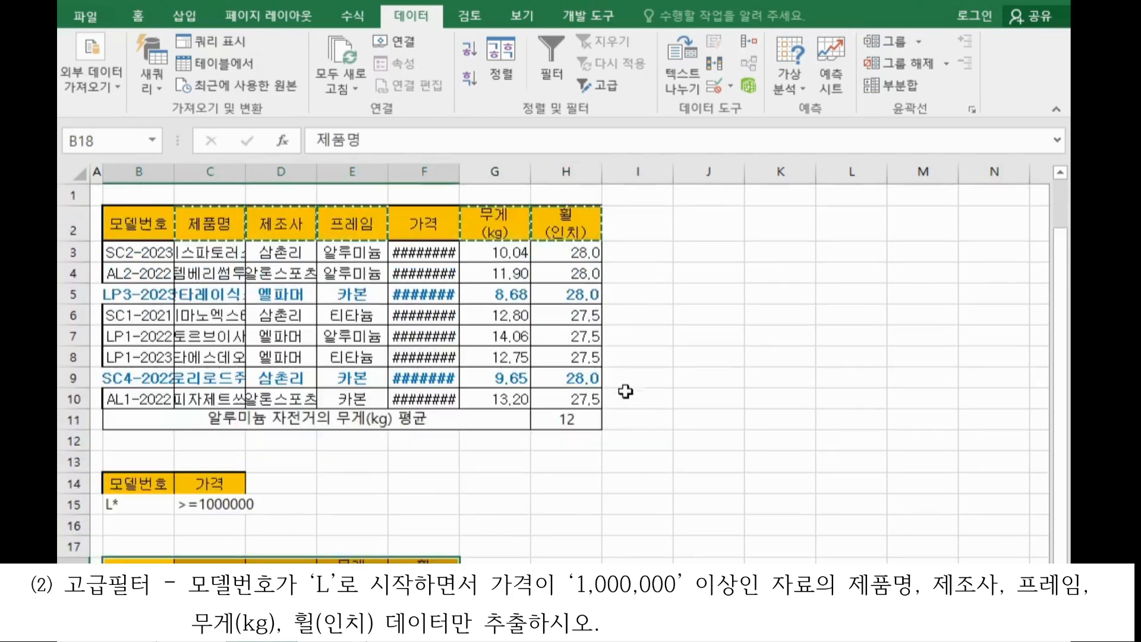
left_click_drag(237, 223, 389, 336)
scroll(323, 416, "down", 2)
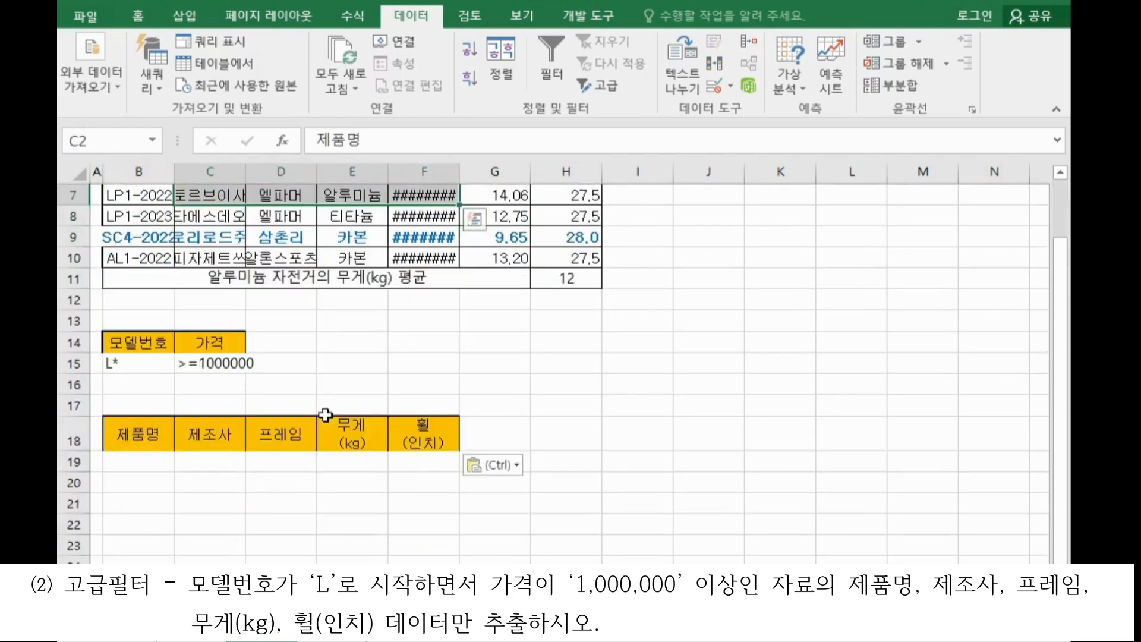
left_click_drag(155, 357, 200, 361)
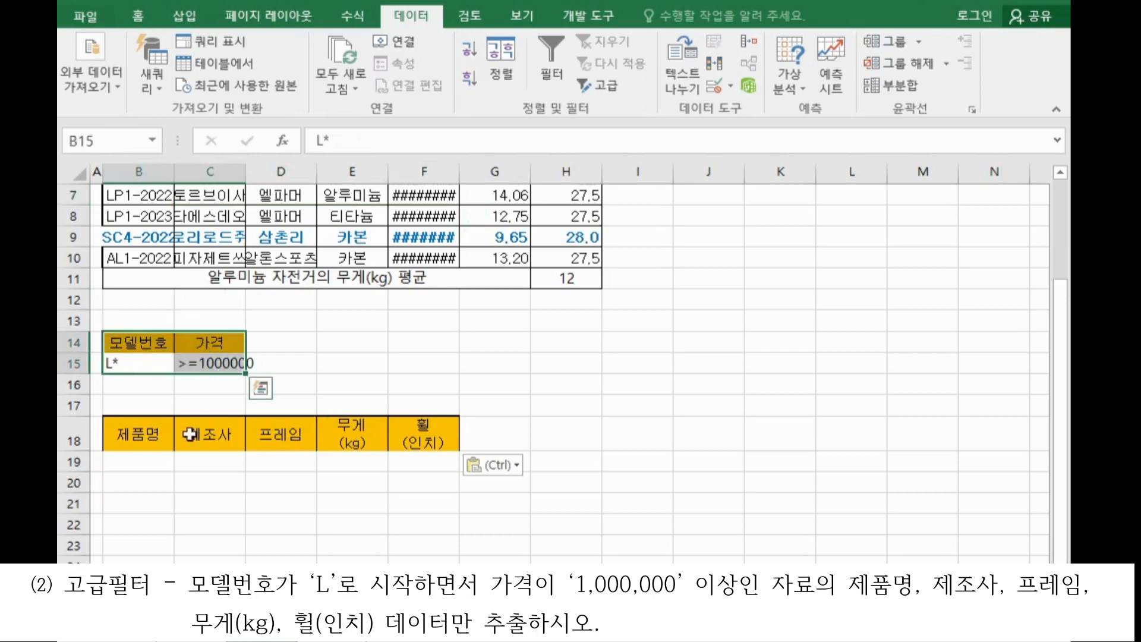
left_click_drag(158, 443, 402, 438)
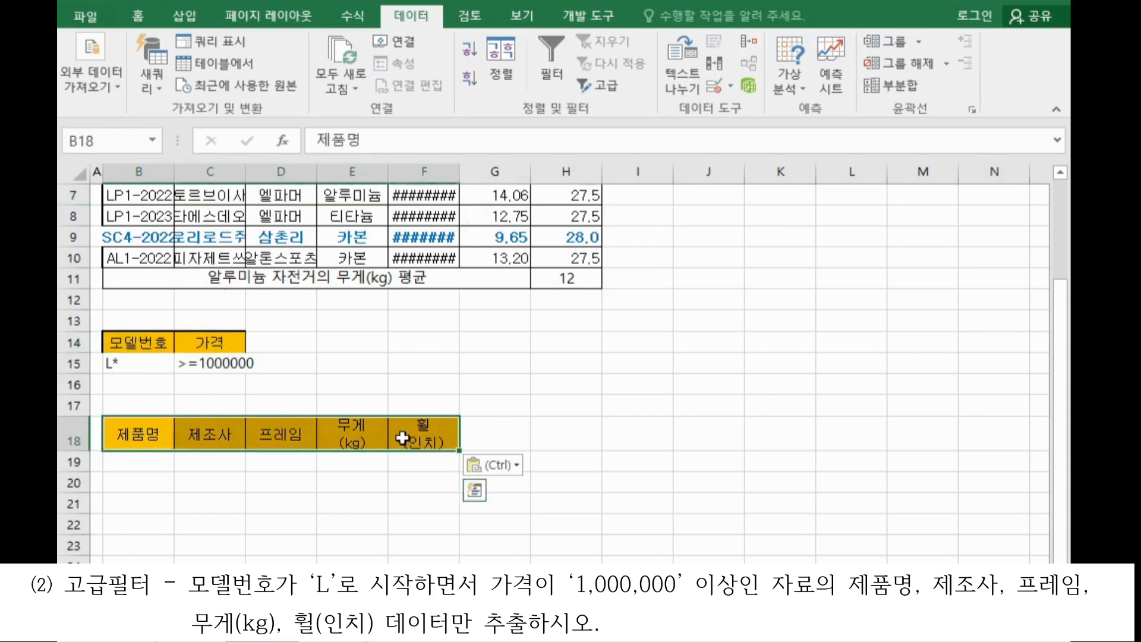
Step: Start an Advanced Filter on the table with list range B2:H10 and criteria range B14:C15
scroll(402, 438, "up", 2)
left_click(403, 290)
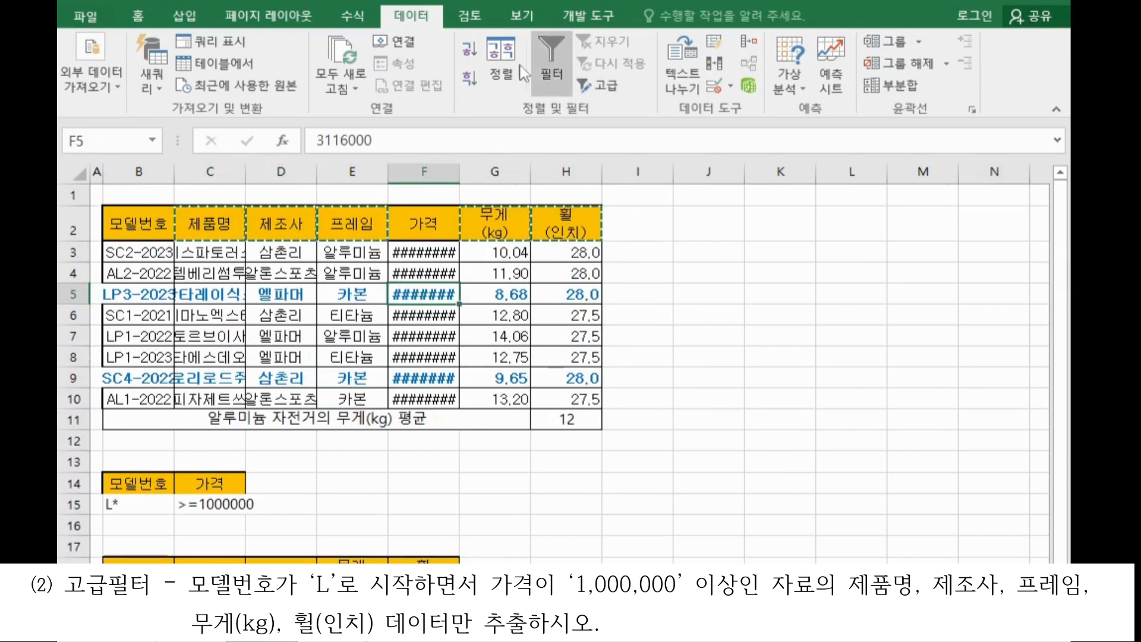
left_click(601, 89)
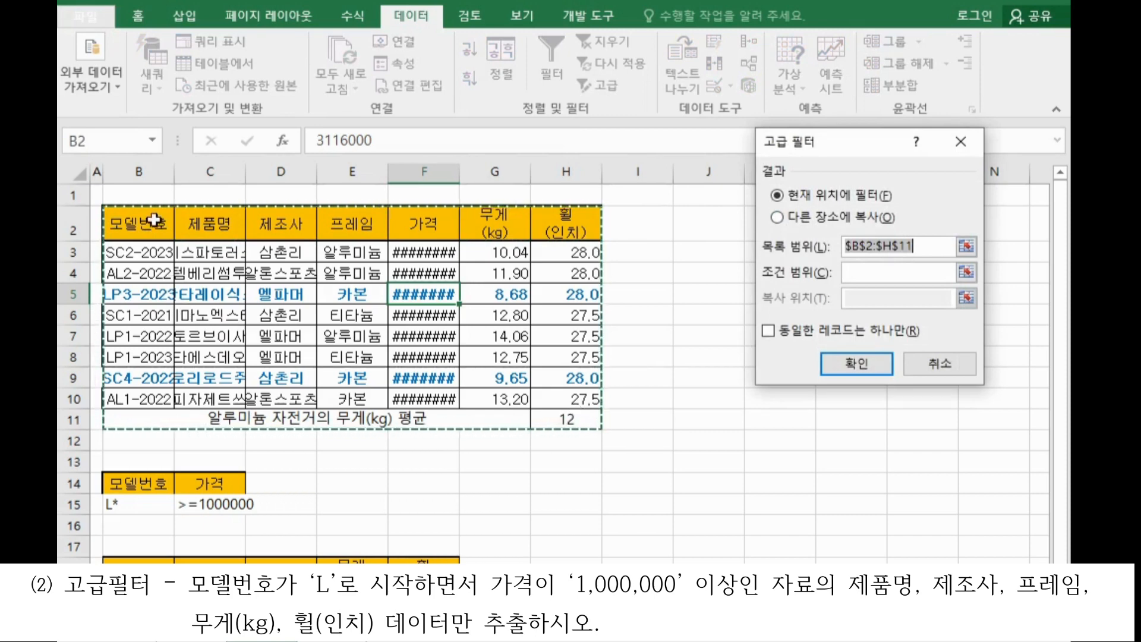
left_click_drag(148, 219, 541, 393)
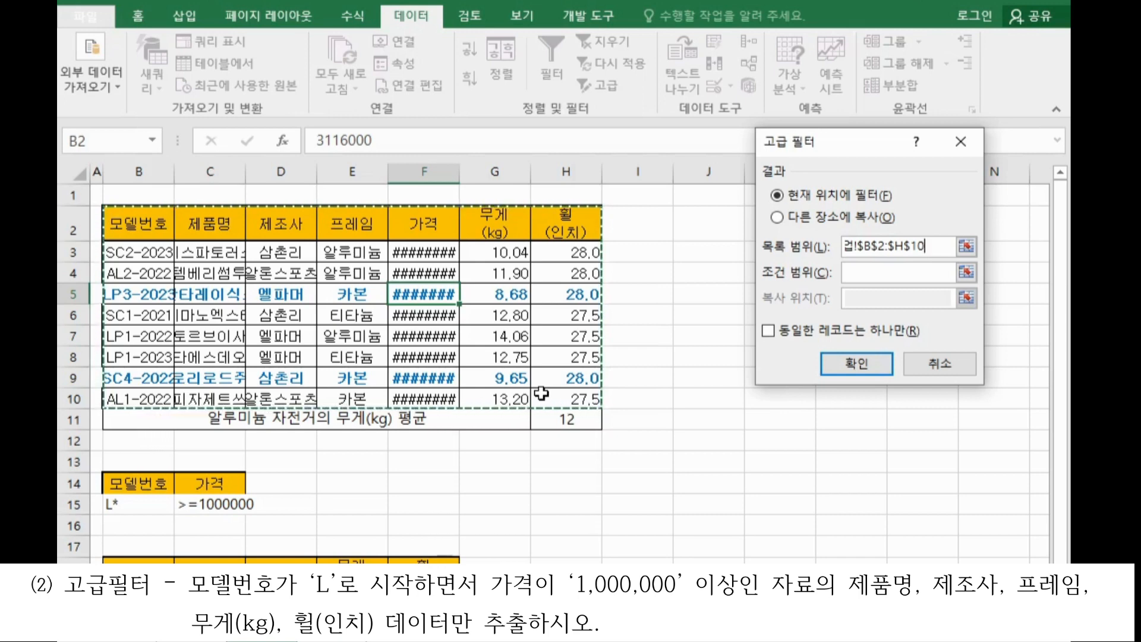
left_click(850, 273)
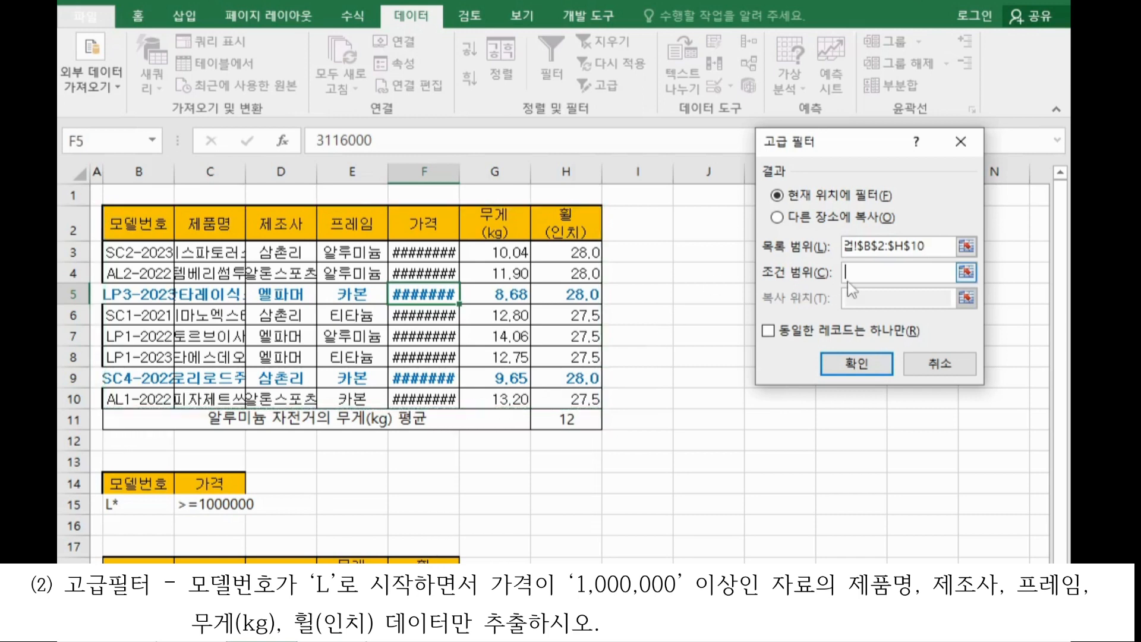
scroll(105, 343, "down", 2)
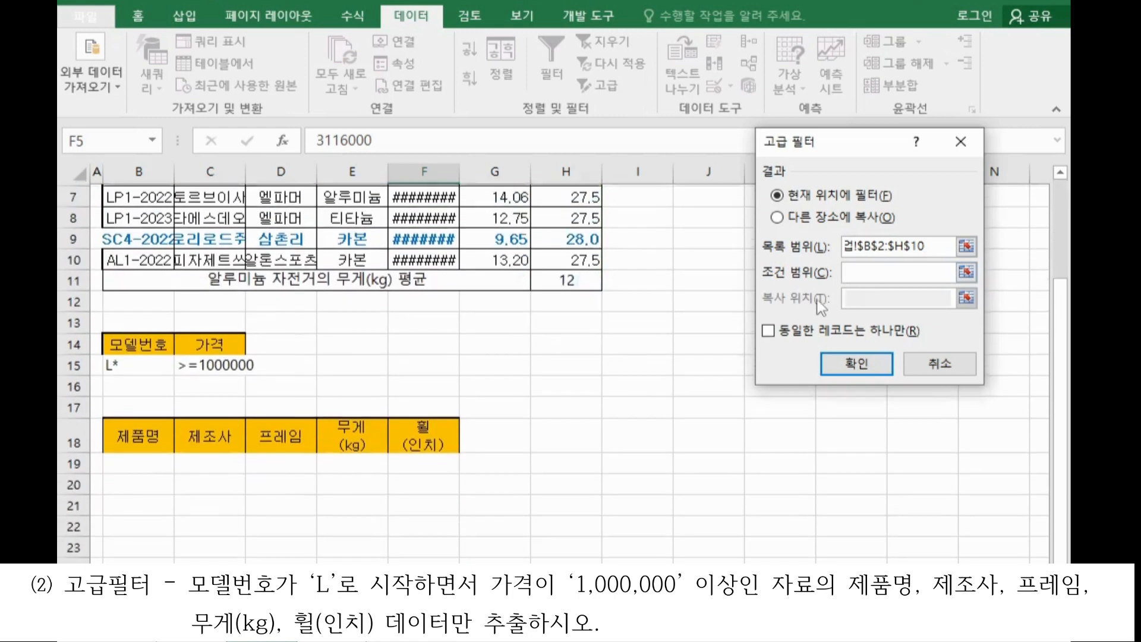
left_click_drag(133, 346, 209, 359)
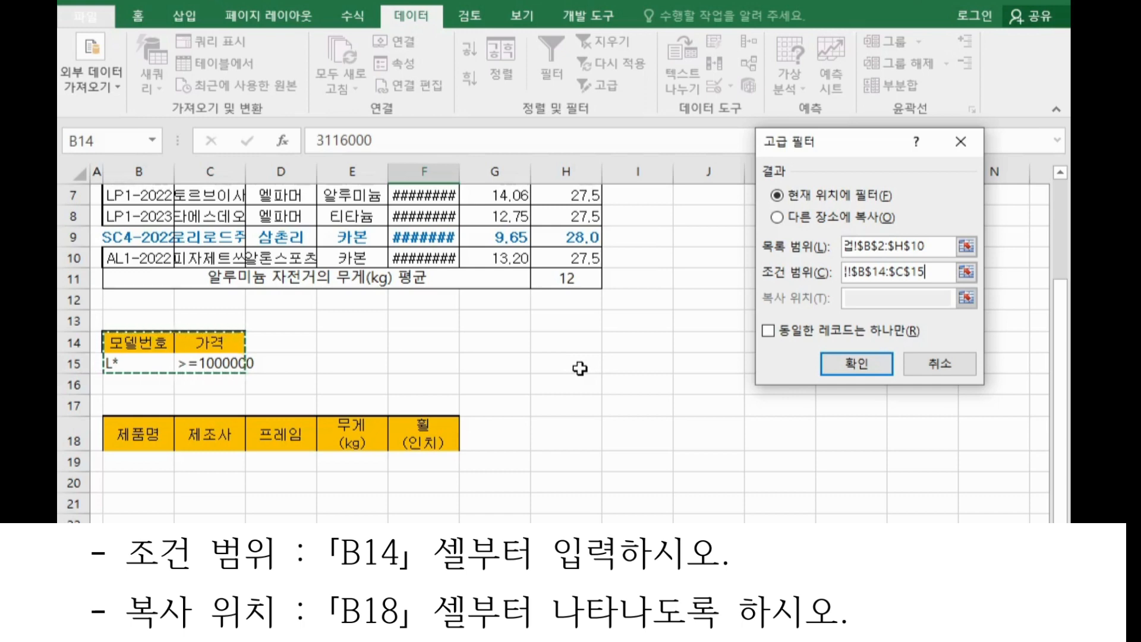
Step: Have the filter copy its results to another location, using the headings in B18:F18, and run it
left_click(822, 224)
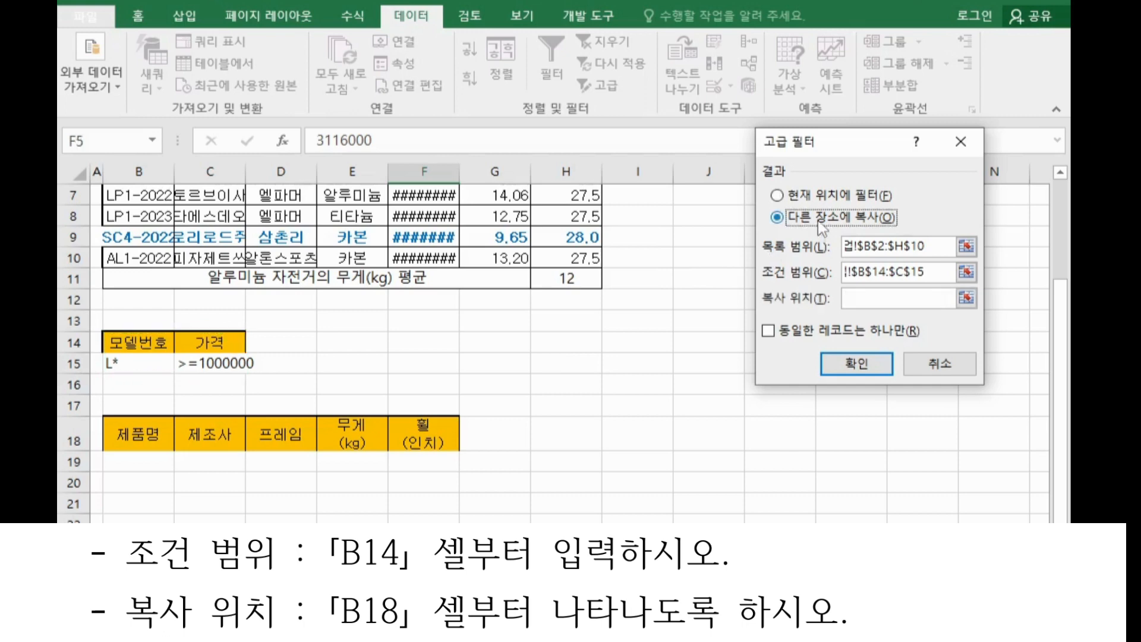
left_click(867, 298)
left_click_drag(132, 431, 422, 438)
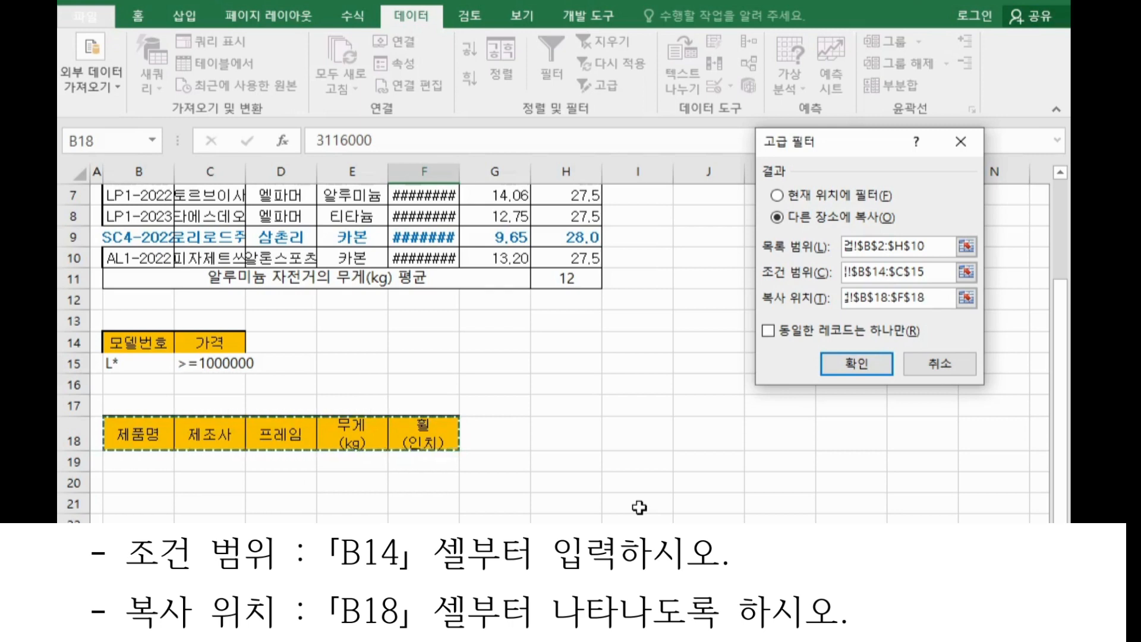
left_click(860, 368)
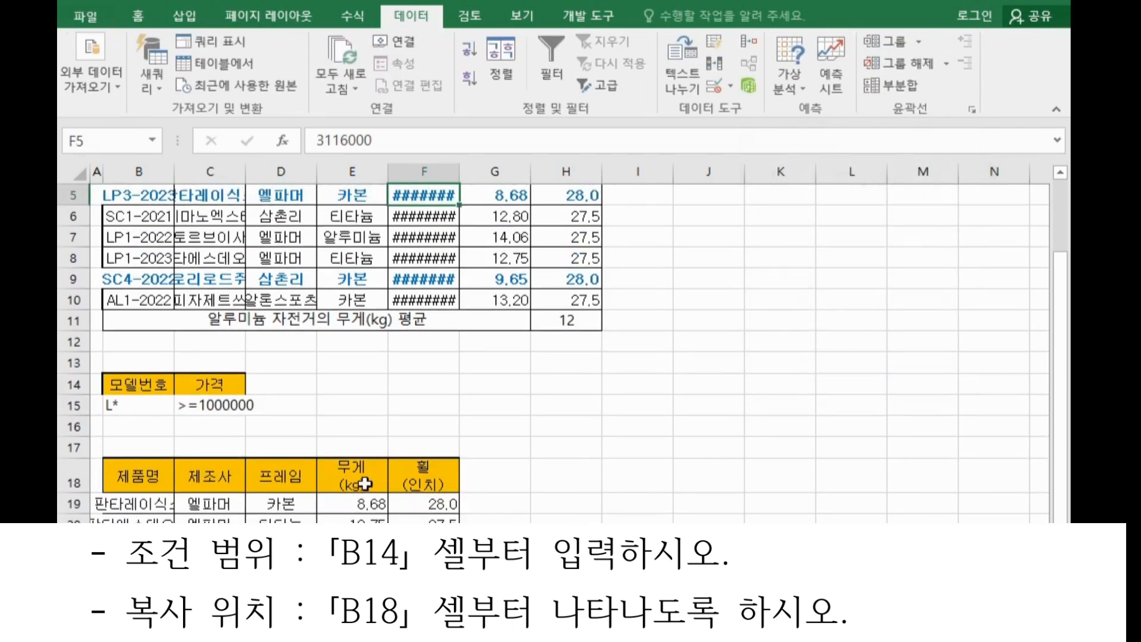
Step: AutoFit the widths of columns B through H to their contents
scroll(363, 484, "up", 2)
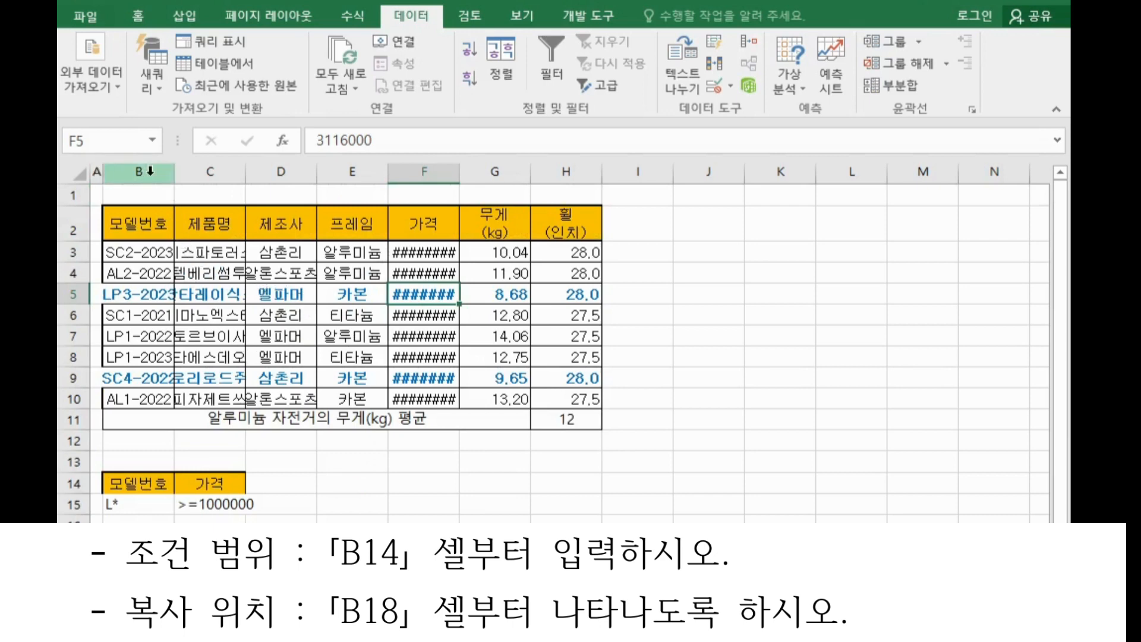
left_click_drag(150, 171, 586, 173)
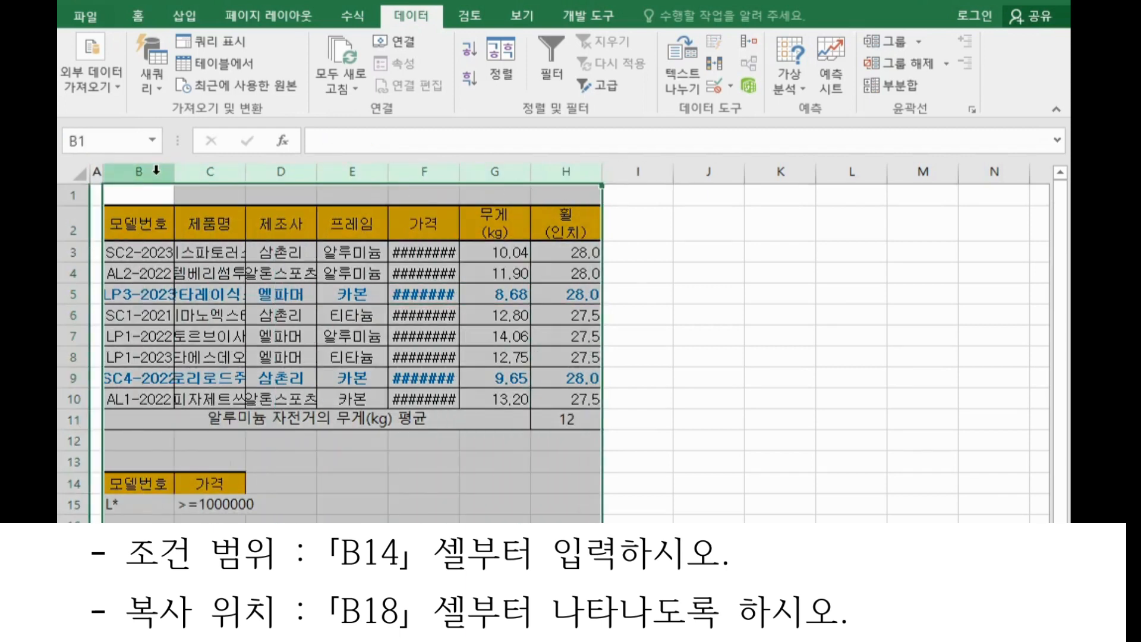
left_click_drag(155, 171, 586, 173)
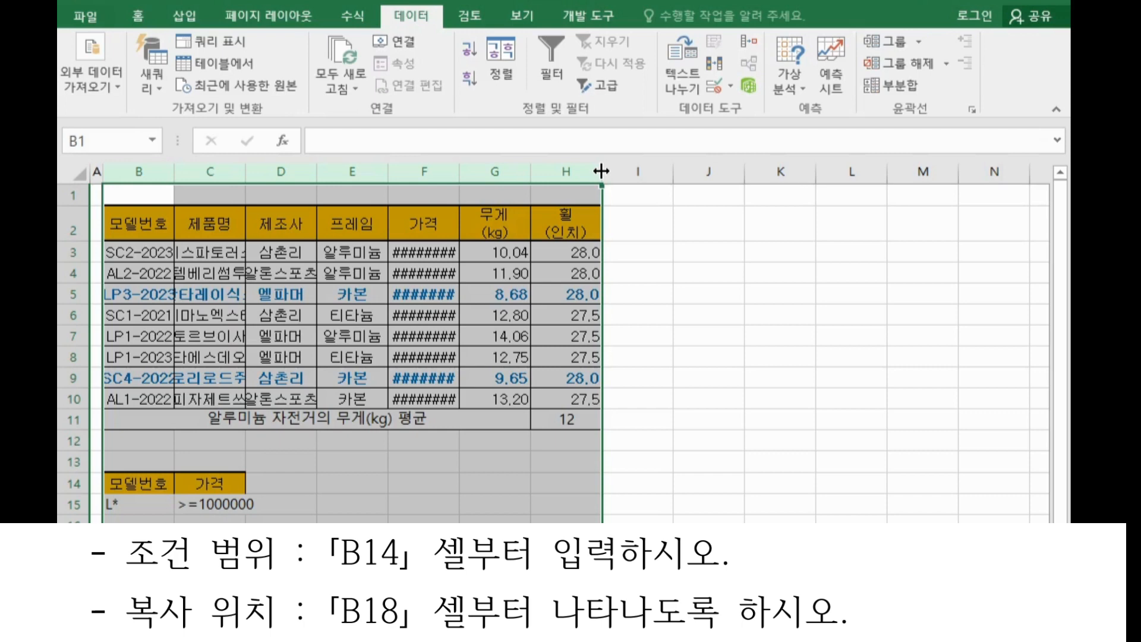
double_click(601, 171)
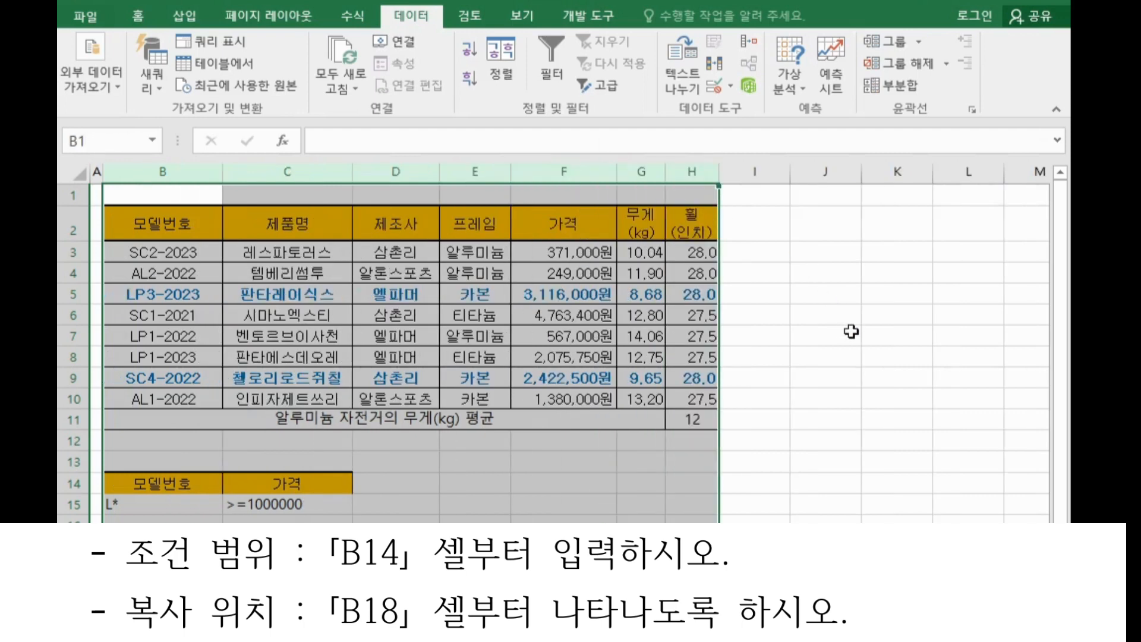
scroll(851, 331, "down", 1)
scroll(851, 331, "up", 1)
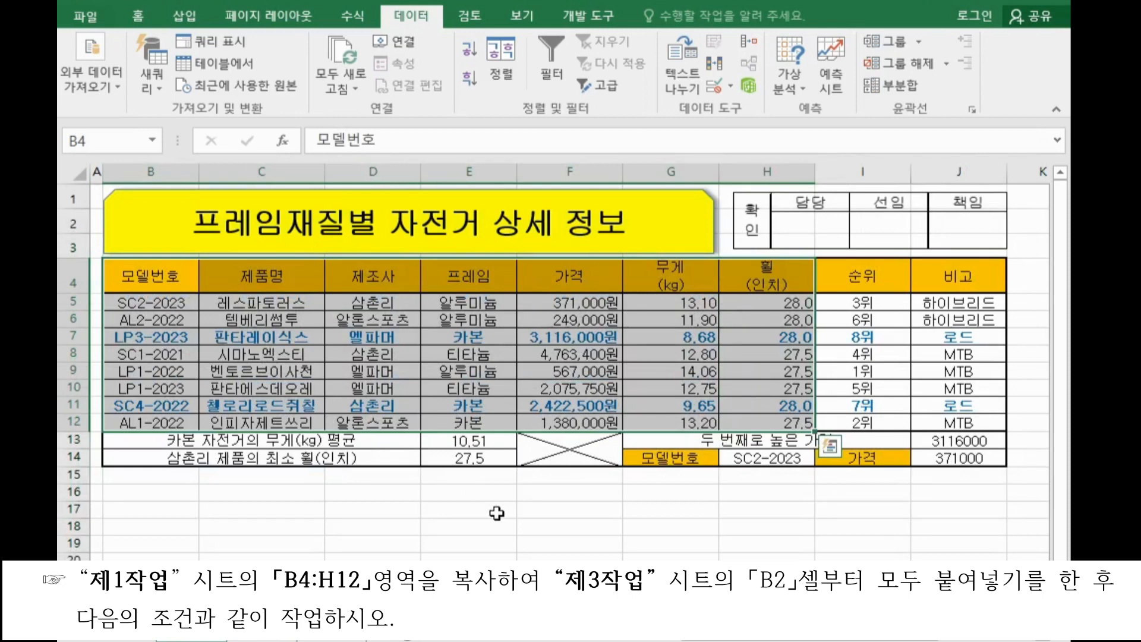
Step: Copy the range B4:H12 from the 제1작업 sheet and paste it at cell B2 of the 제3작업 sheet
key("ctrl+c")
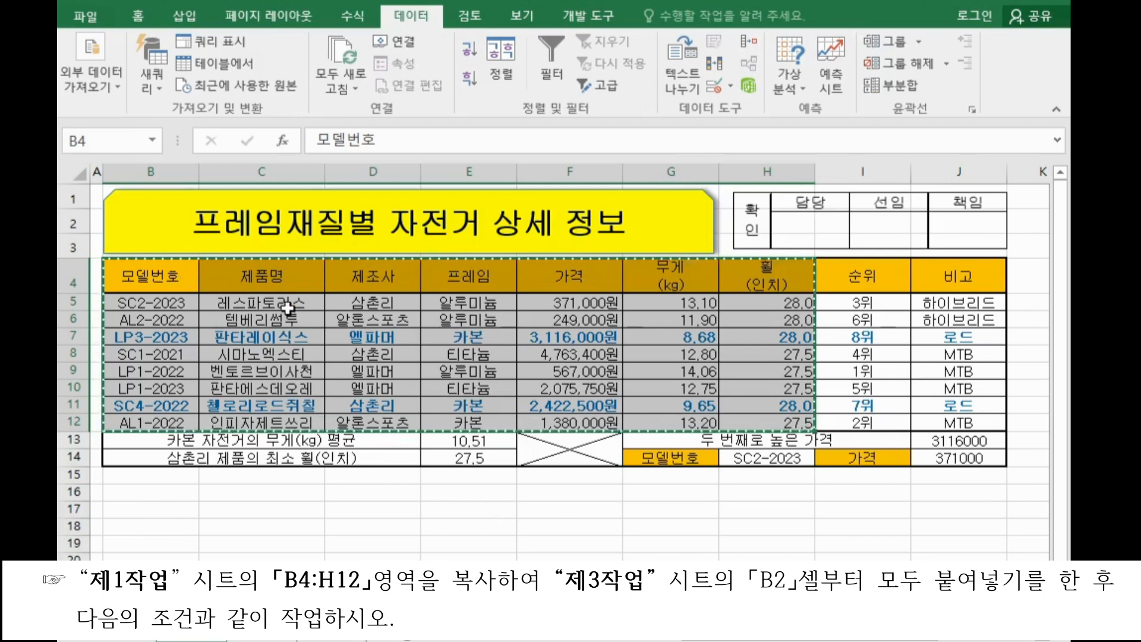
left_click(331, 632)
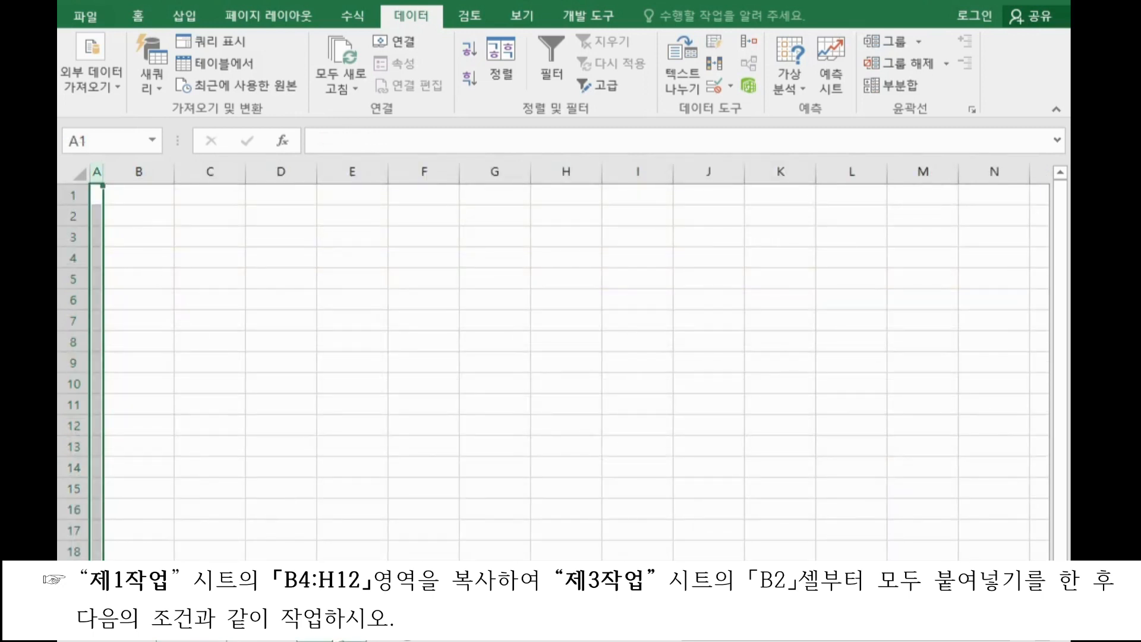
left_click(140, 217)
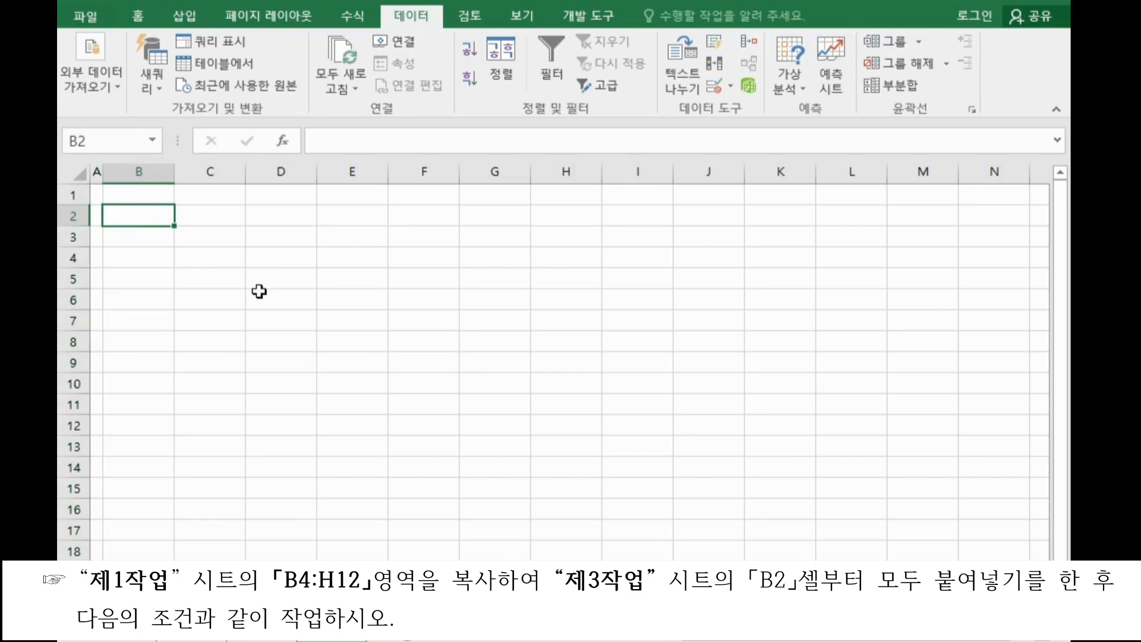
key("ctrl+v")
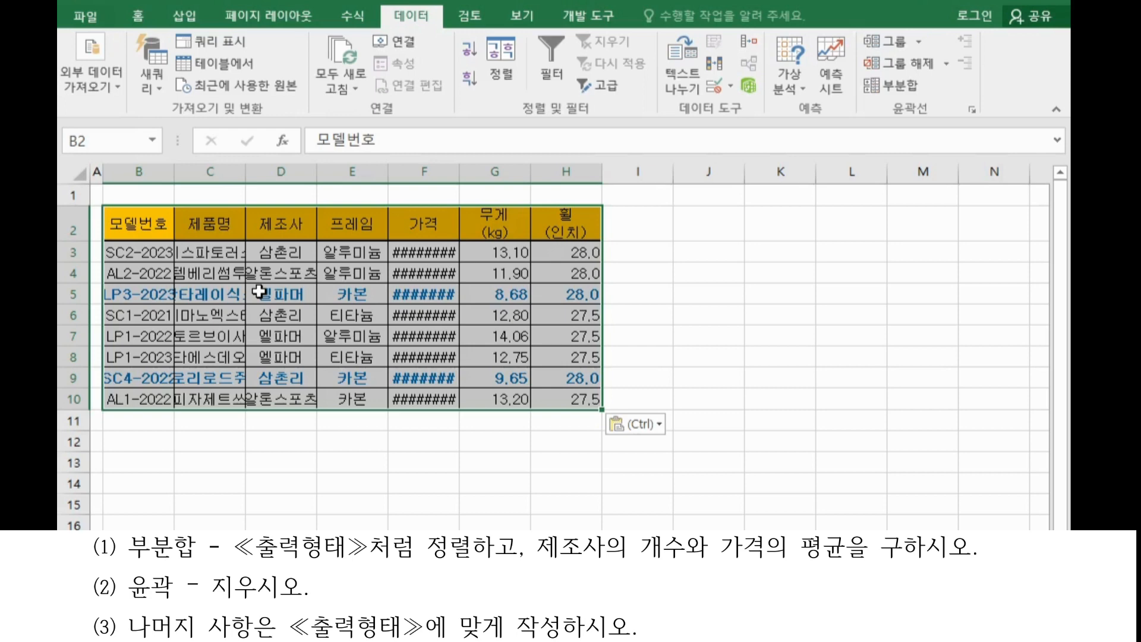
Step: Sort the table by 프레임 in descending order and add subtotals that count 제조사 for each 프레임 group
left_click(367, 226)
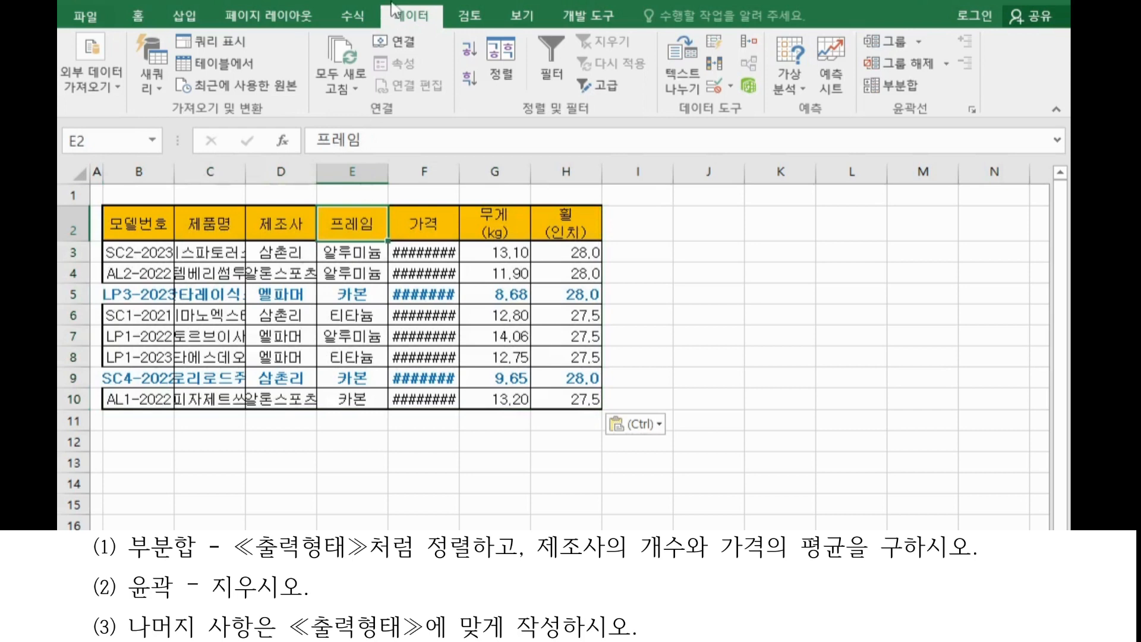
left_click(467, 84)
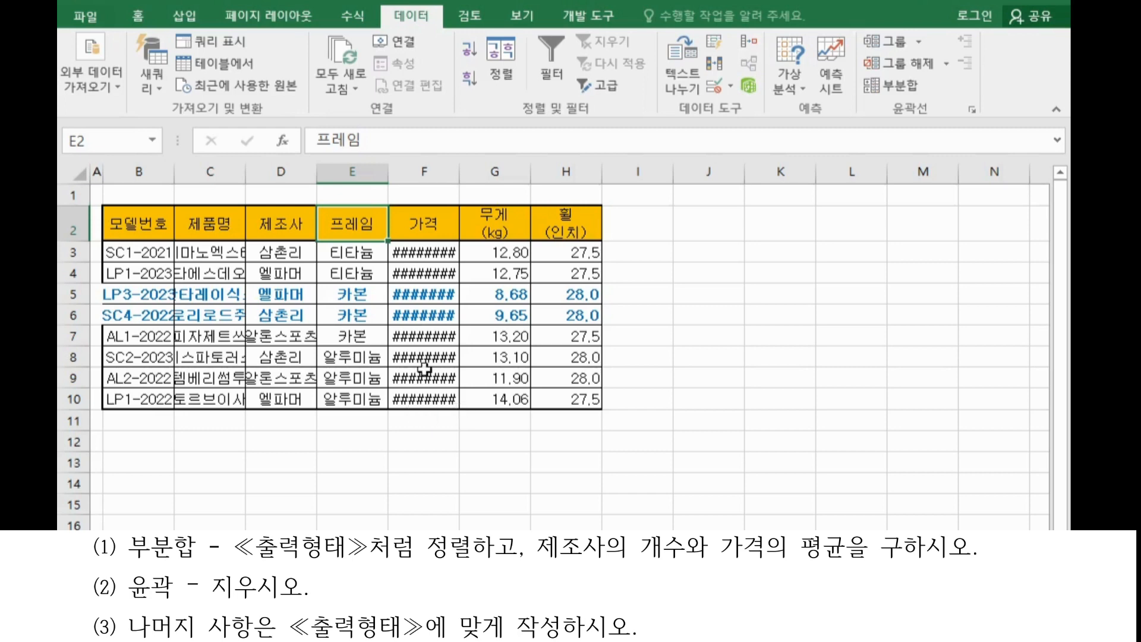
left_click(899, 89)
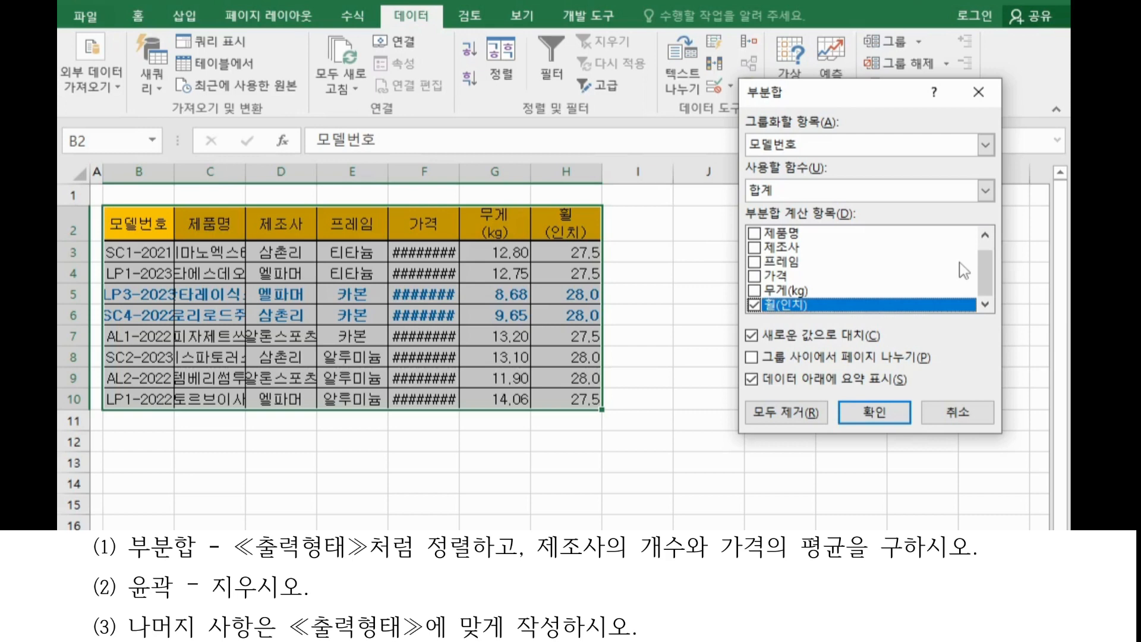
left_click(880, 159)
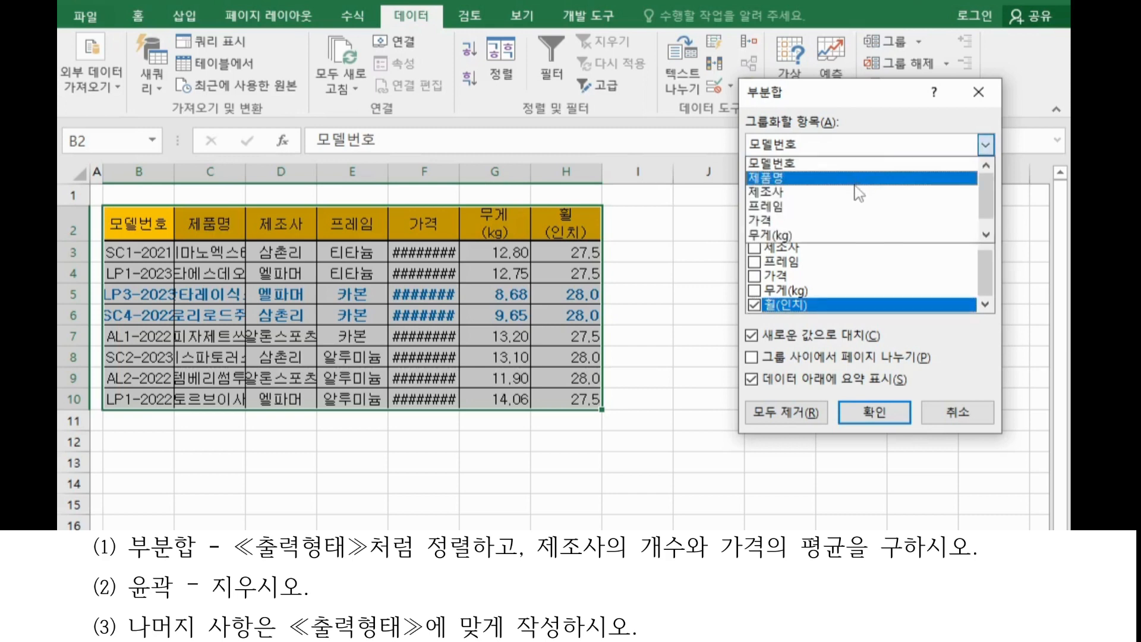
left_click(856, 218)
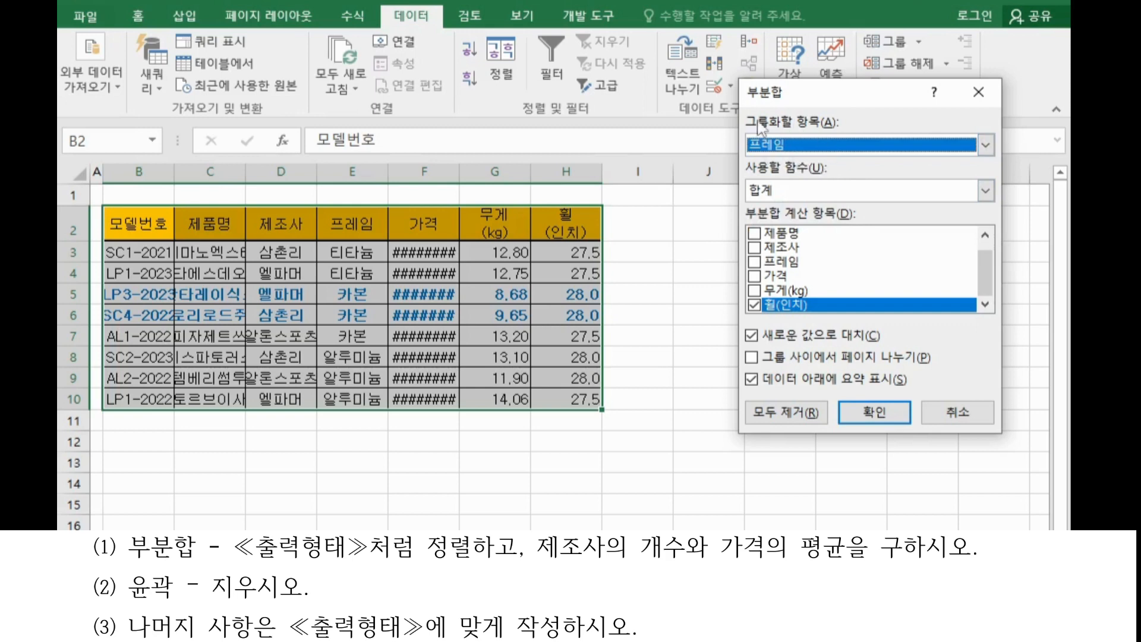
left_click(770, 191)
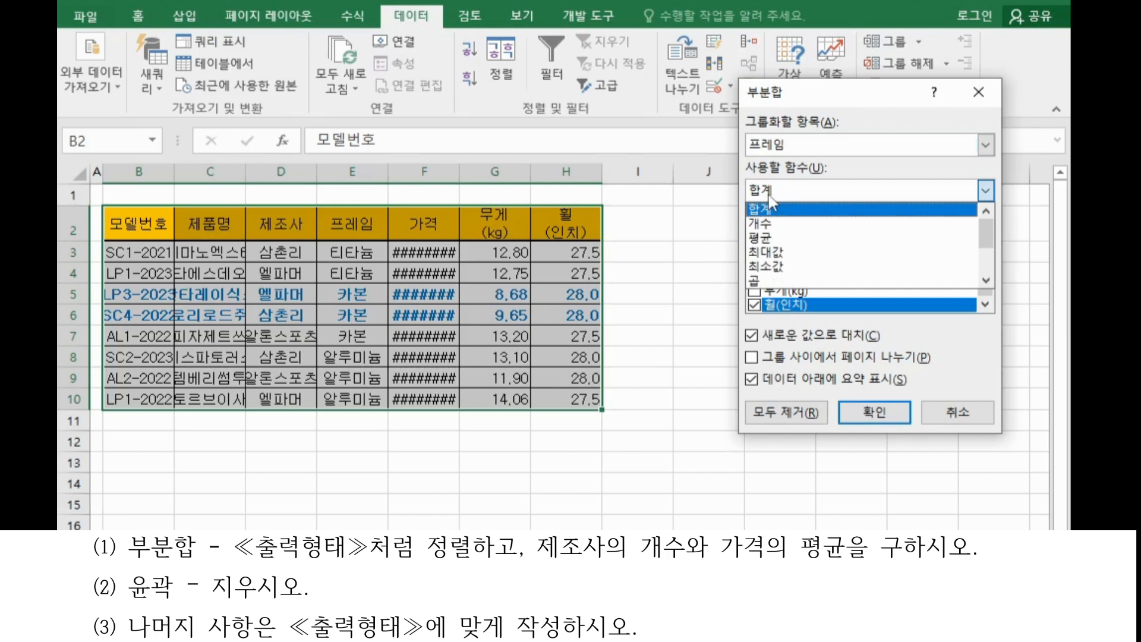
left_click(770, 224)
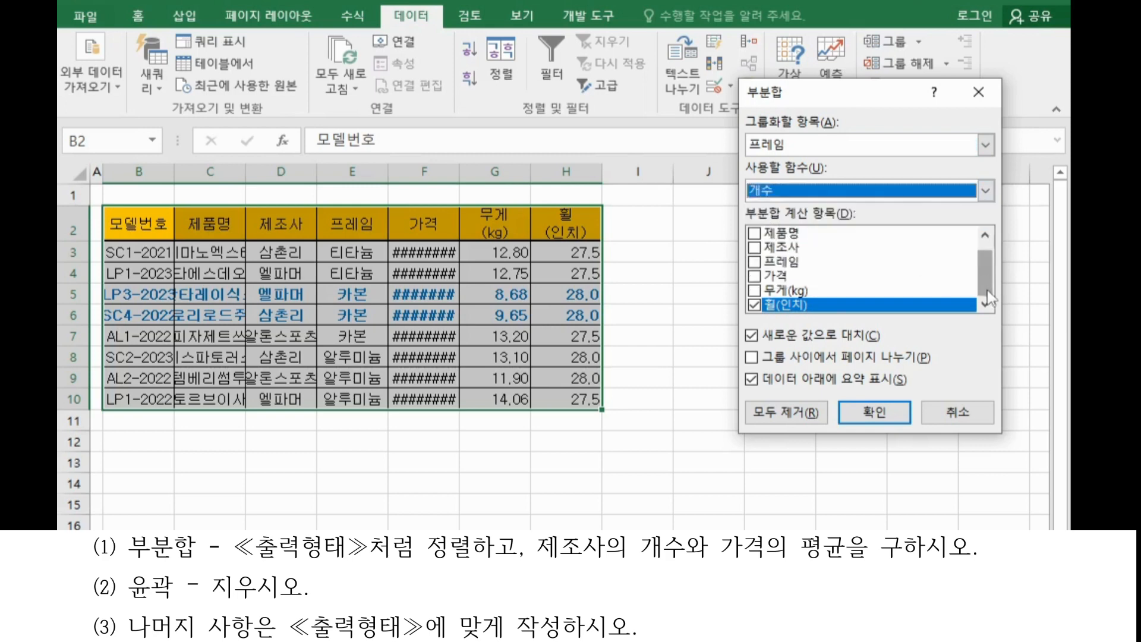
left_click(754, 305)
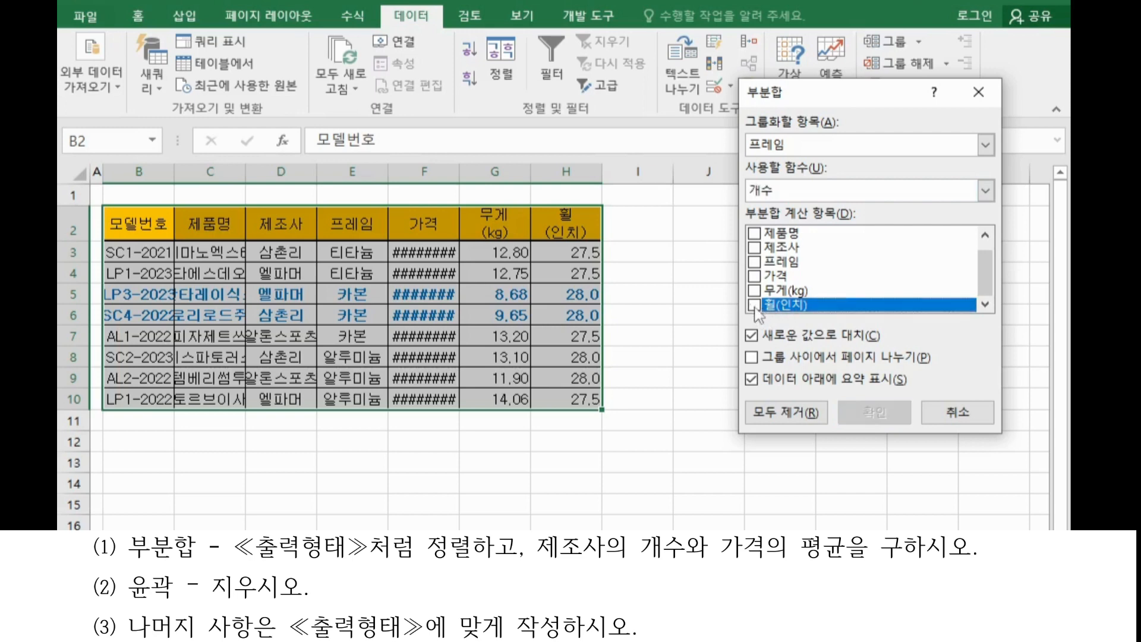
left_click(754, 247)
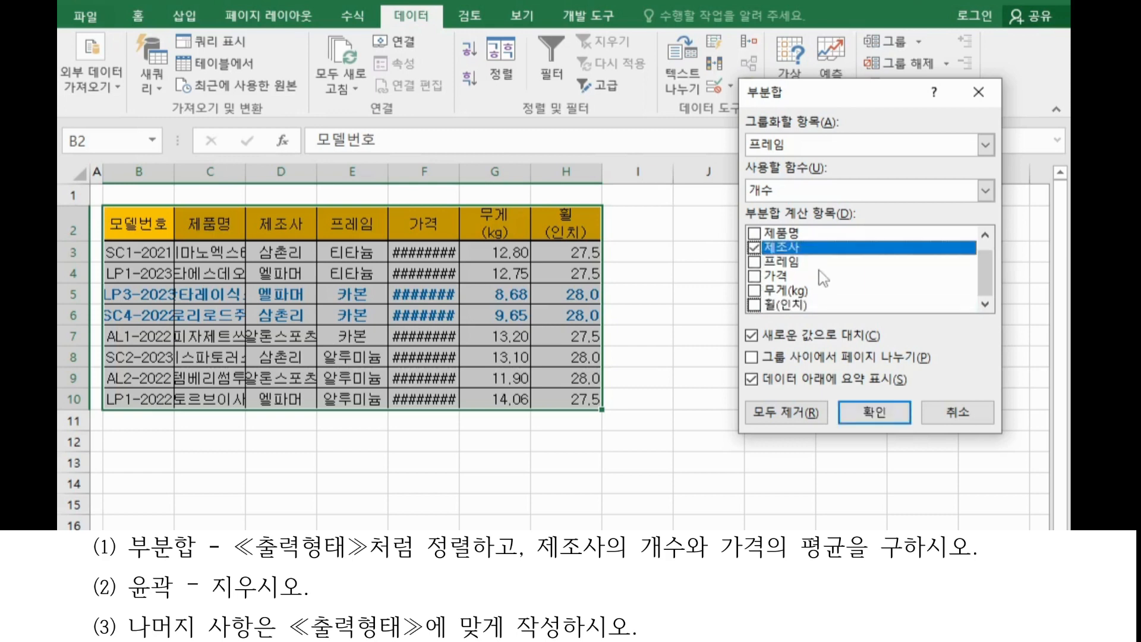
left_click(848, 412)
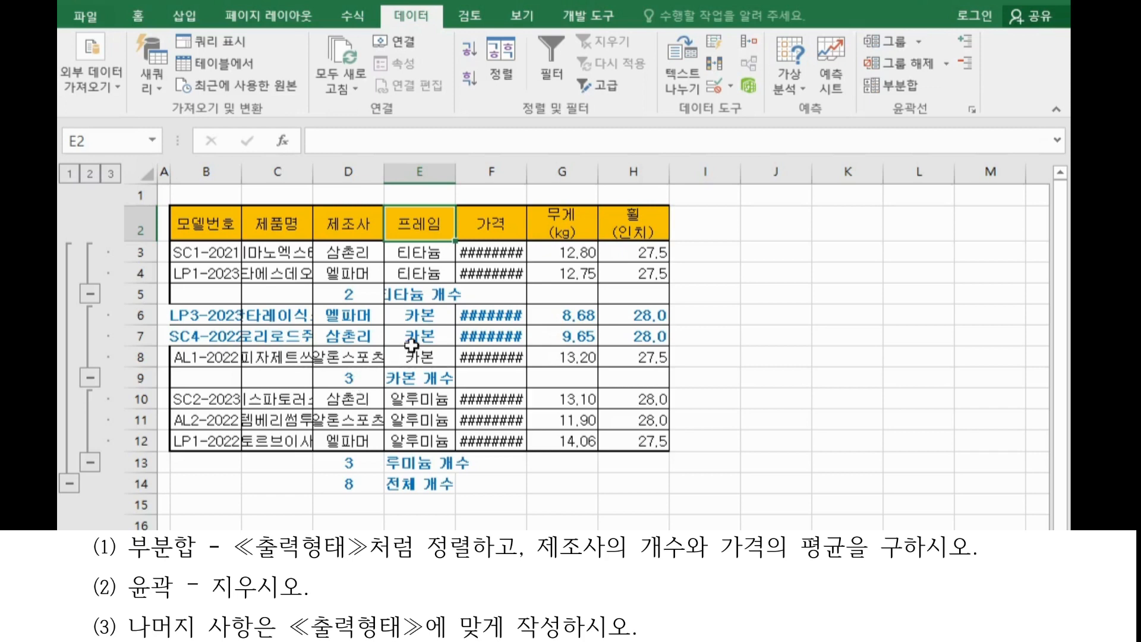
Step: Add a second subtotal by 프레임 that averages 가격, keeping the existing count subtotals instead of replacing them
left_click(895, 96)
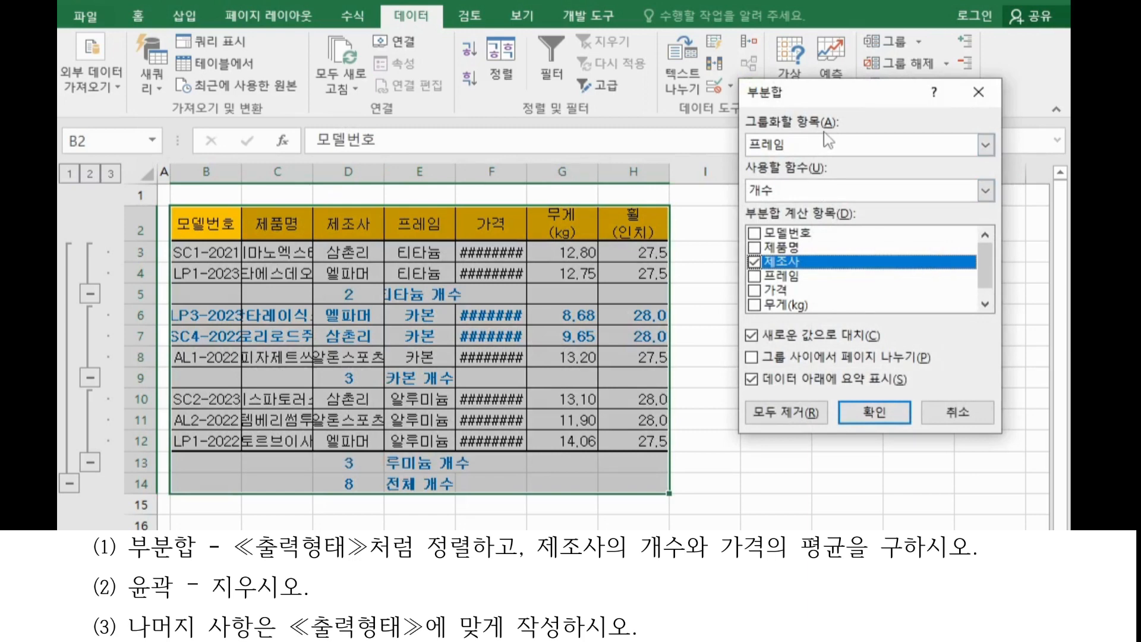
left_click(790, 199)
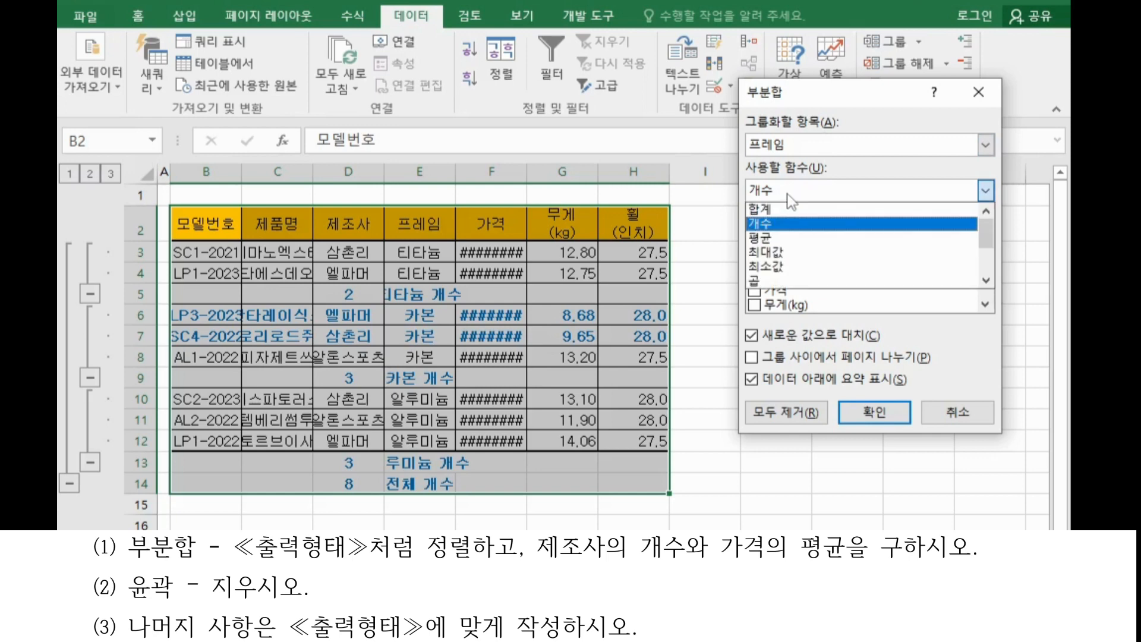
left_click(780, 244)
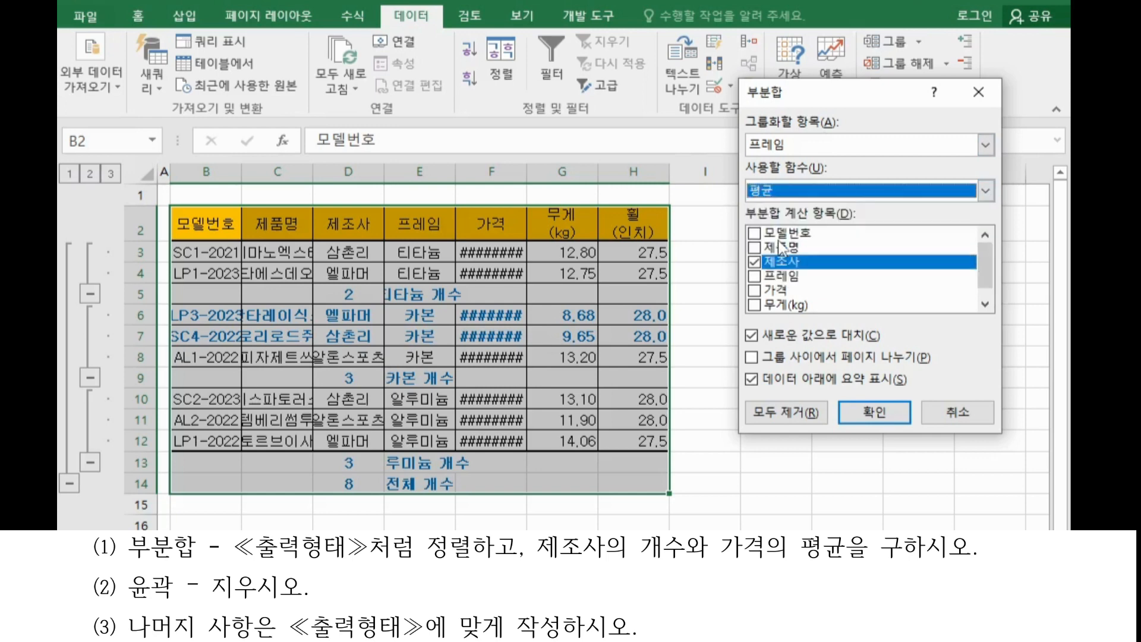
left_click(755, 262)
left_click(754, 290)
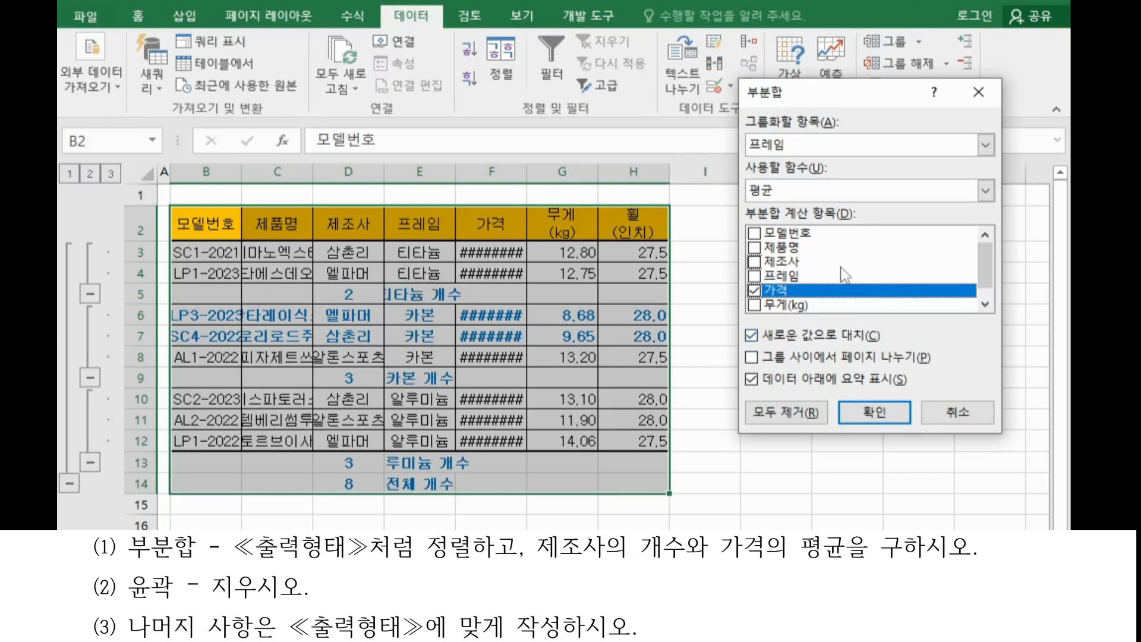
left_click(781, 340)
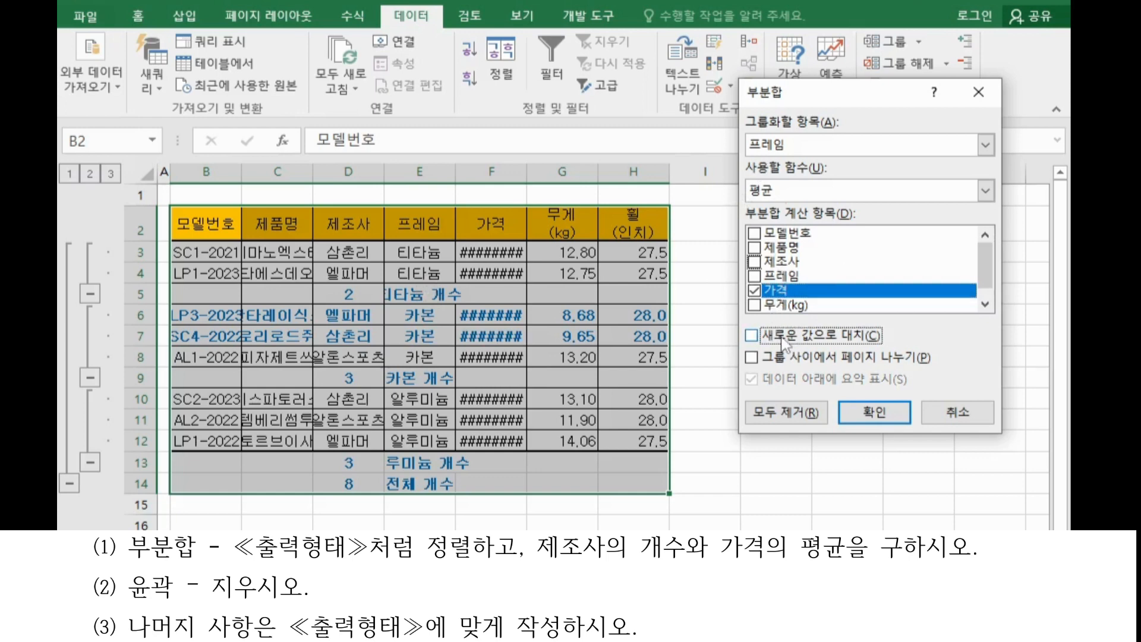
left_click(874, 411)
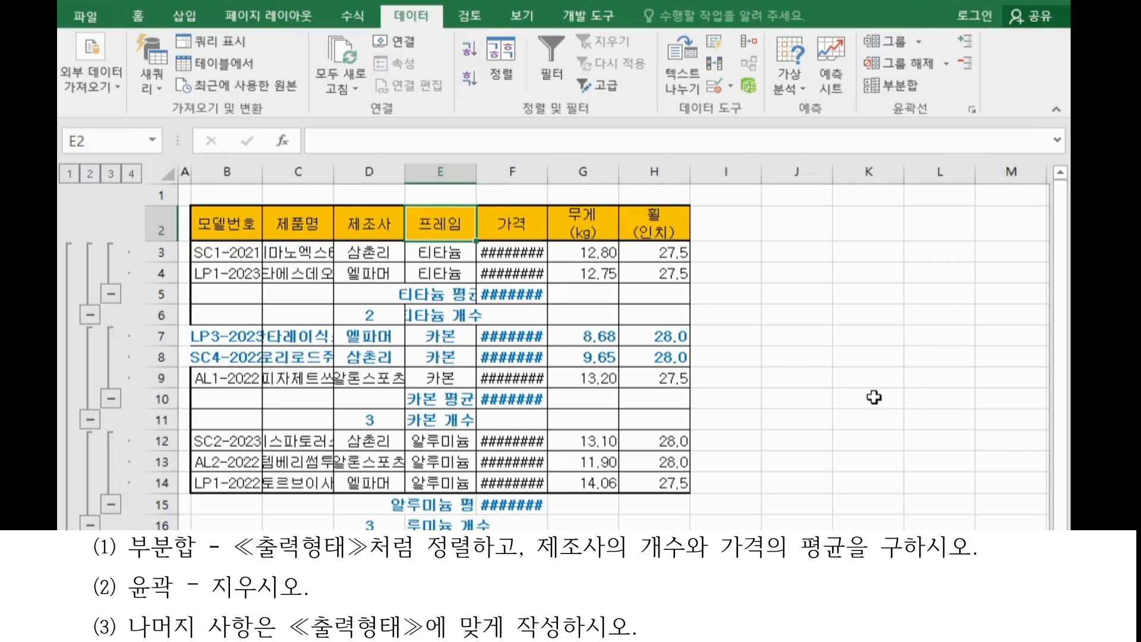
Step: Clear the subtotal outline and AutoFit the widths of columns B through H
left_click(948, 66)
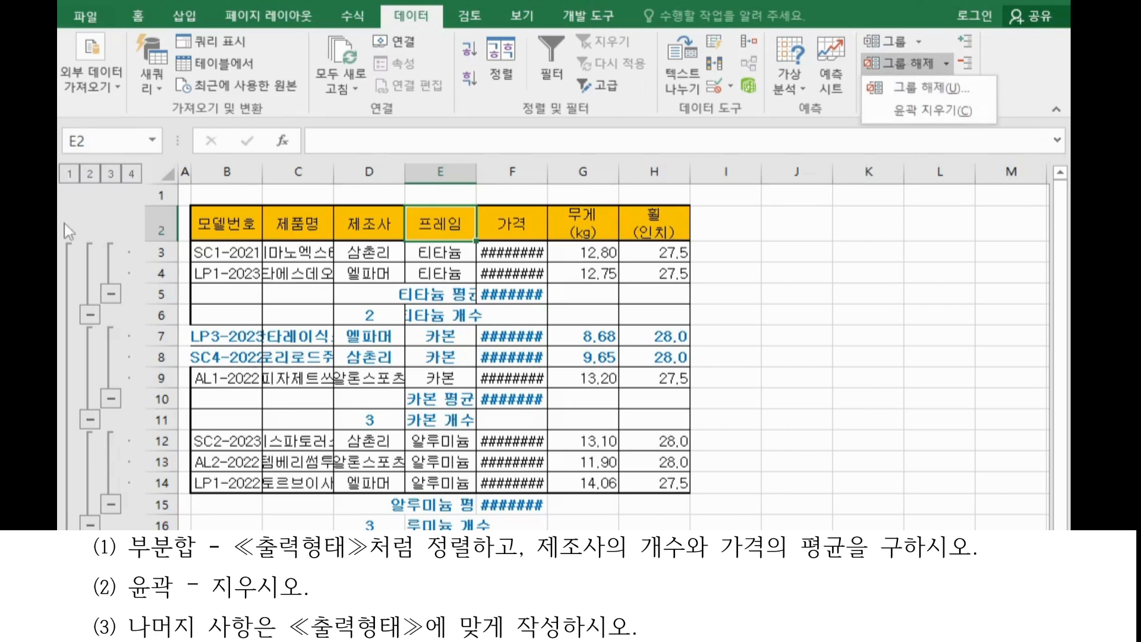
left_click(932, 110)
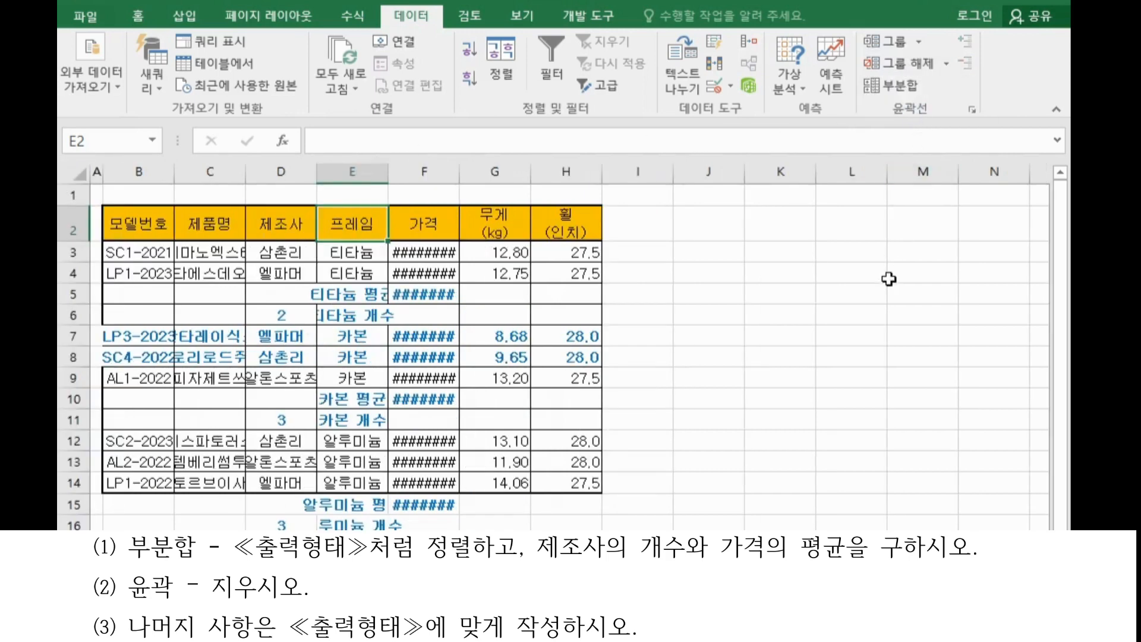
left_click_drag(146, 172, 560, 176)
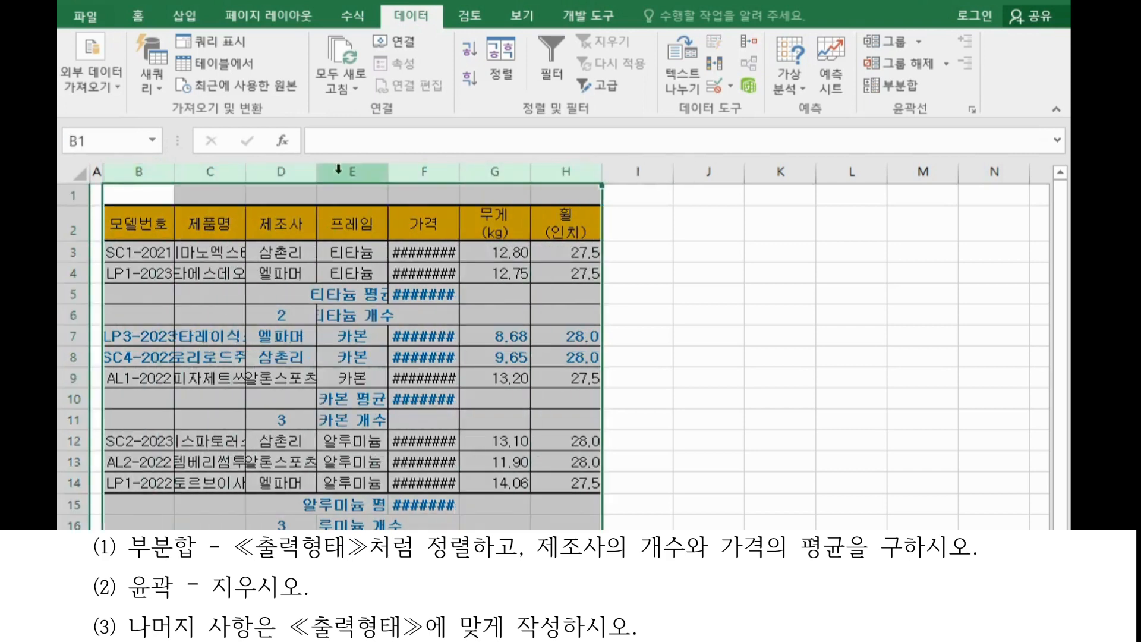
left_click_drag(151, 171, 595, 169)
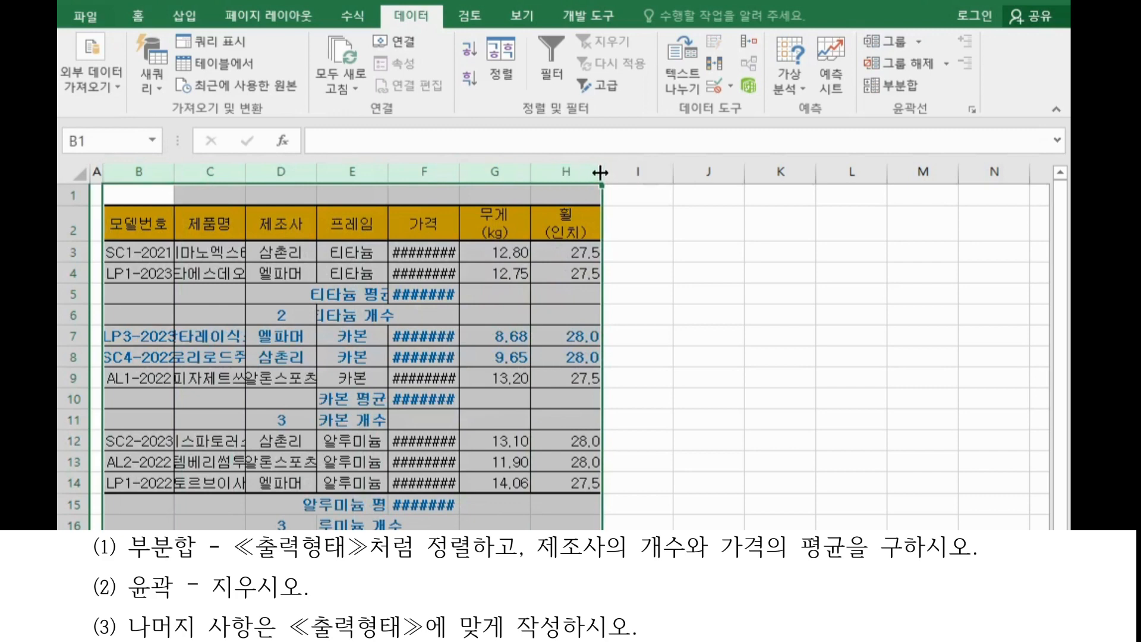
double_click(600, 172)
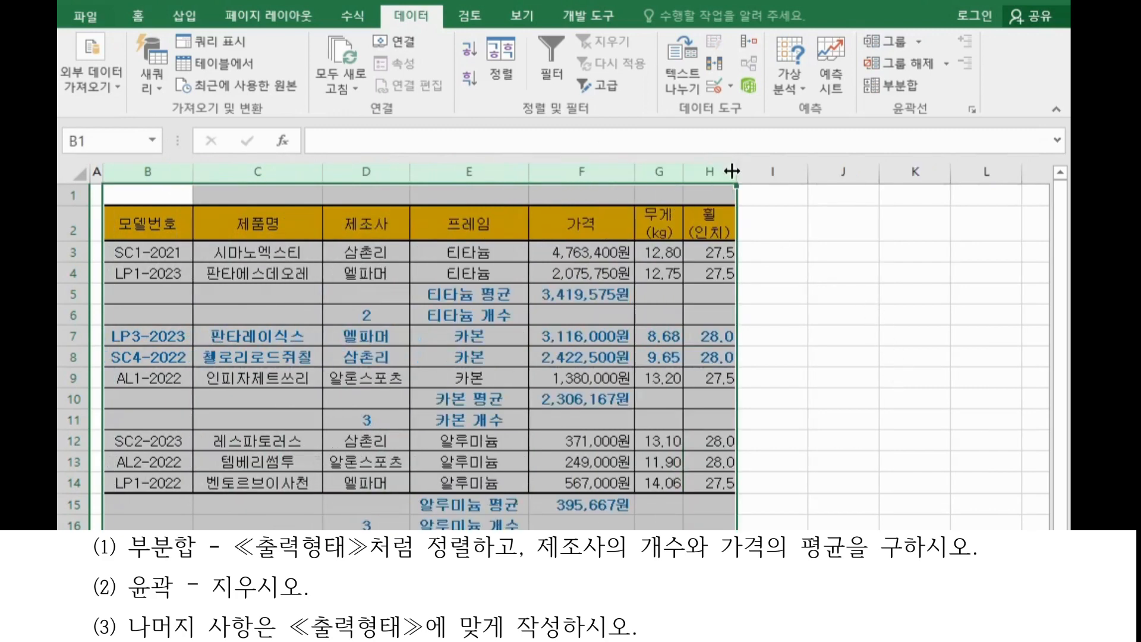
left_click(852, 354)
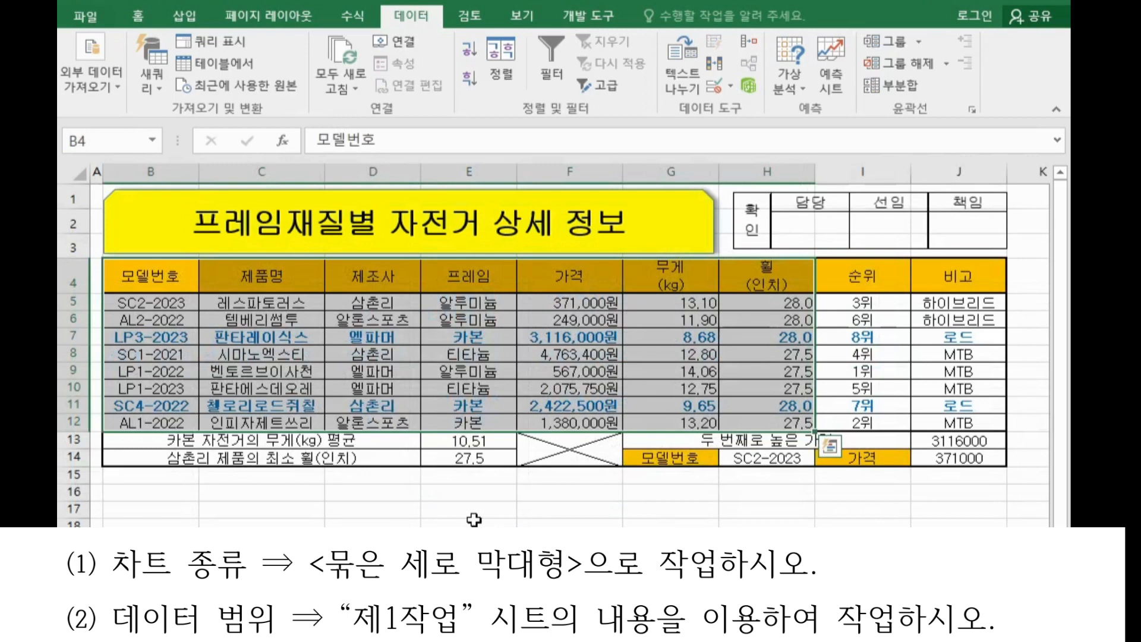
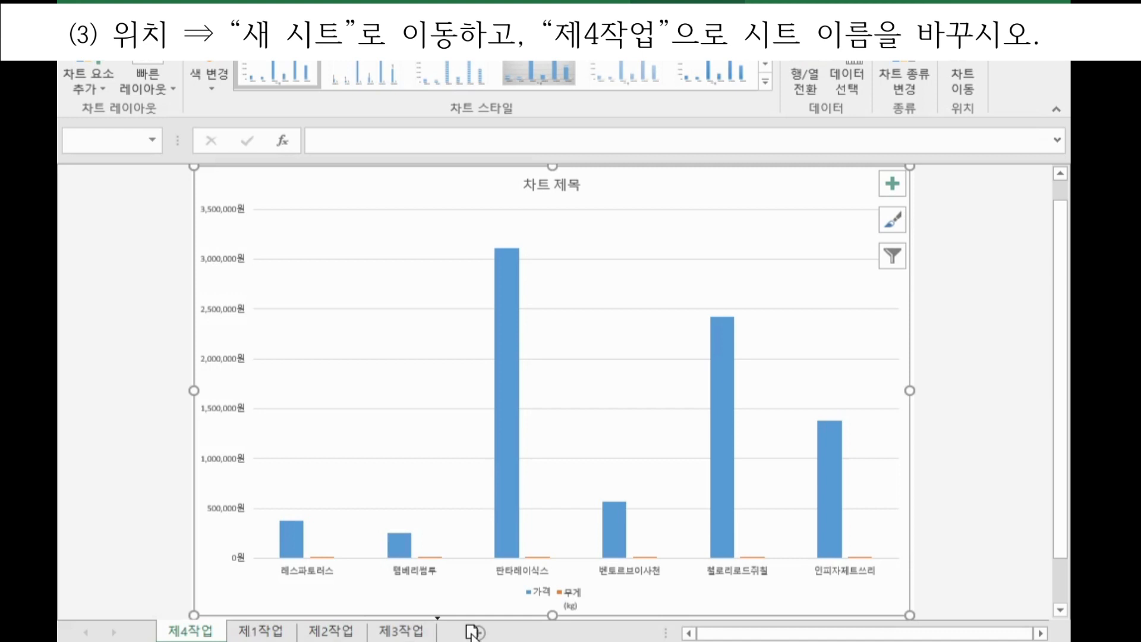
Step: Move the 제4작업 chart sheet behind 제3작업 and apply quick layout 3 to its chart
left_click_drag(471, 631, 471, 635)
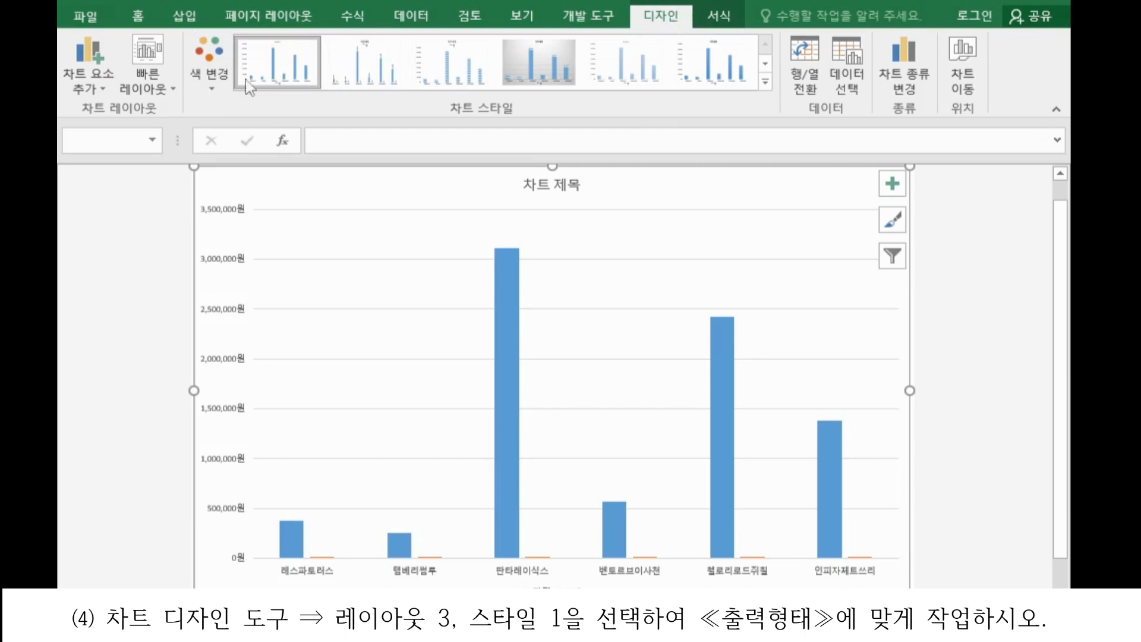
left_click(169, 90)
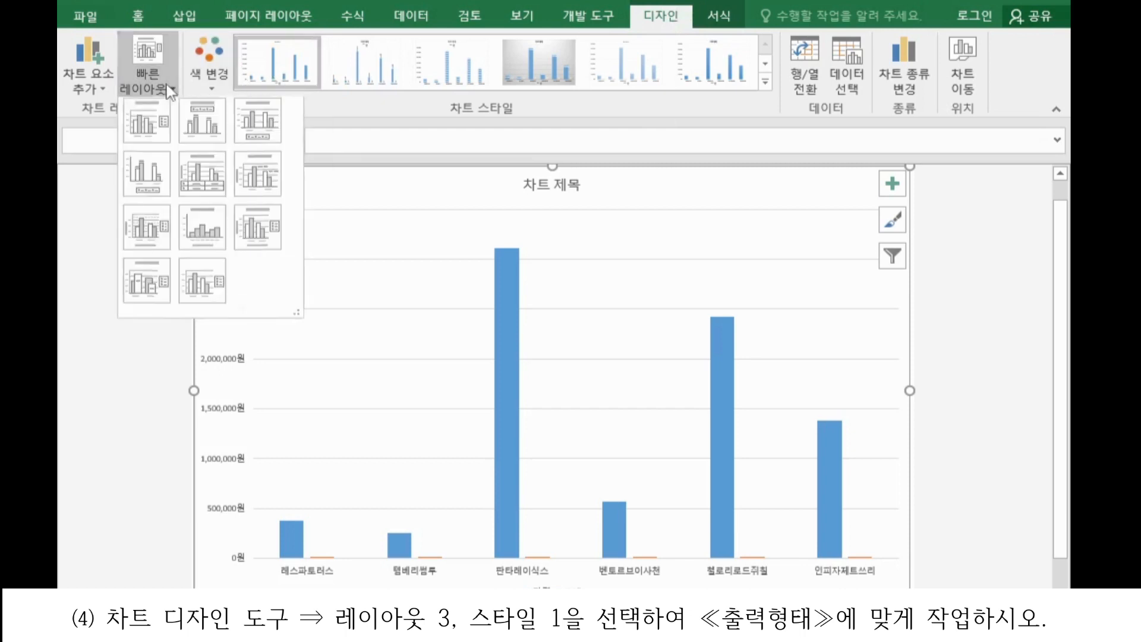
left_click(272, 133)
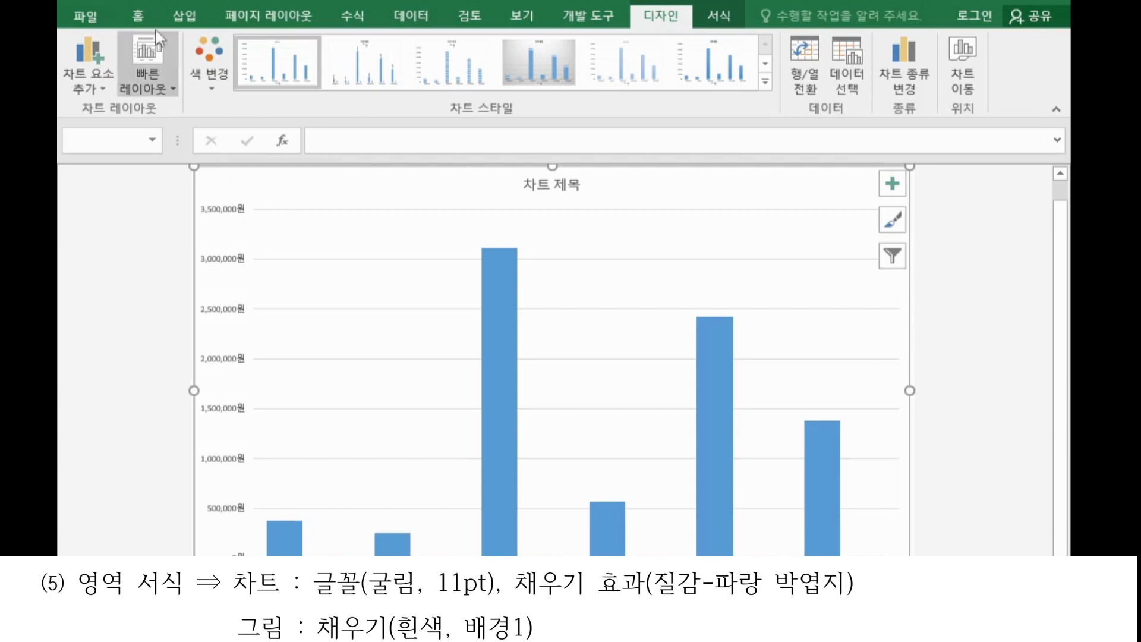
Step: Set the font of the whole chart to 굴림, size 11
left_click(139, 15)
left_click(219, 50)
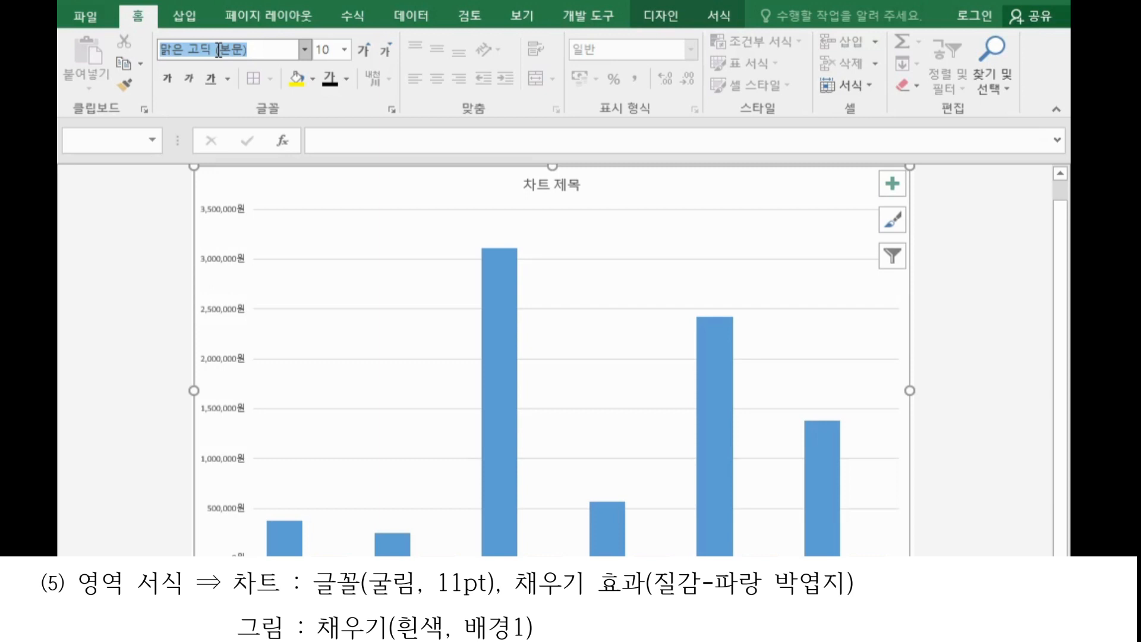
type("굴림")
key("Return")
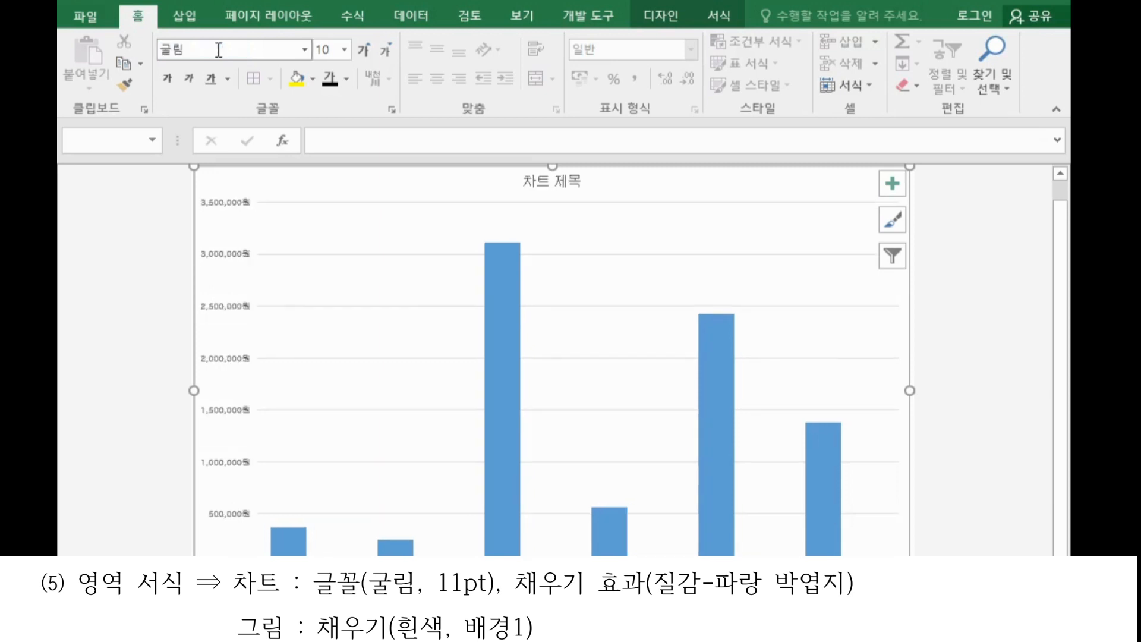
left_click(330, 50)
type("11")
key("Return")
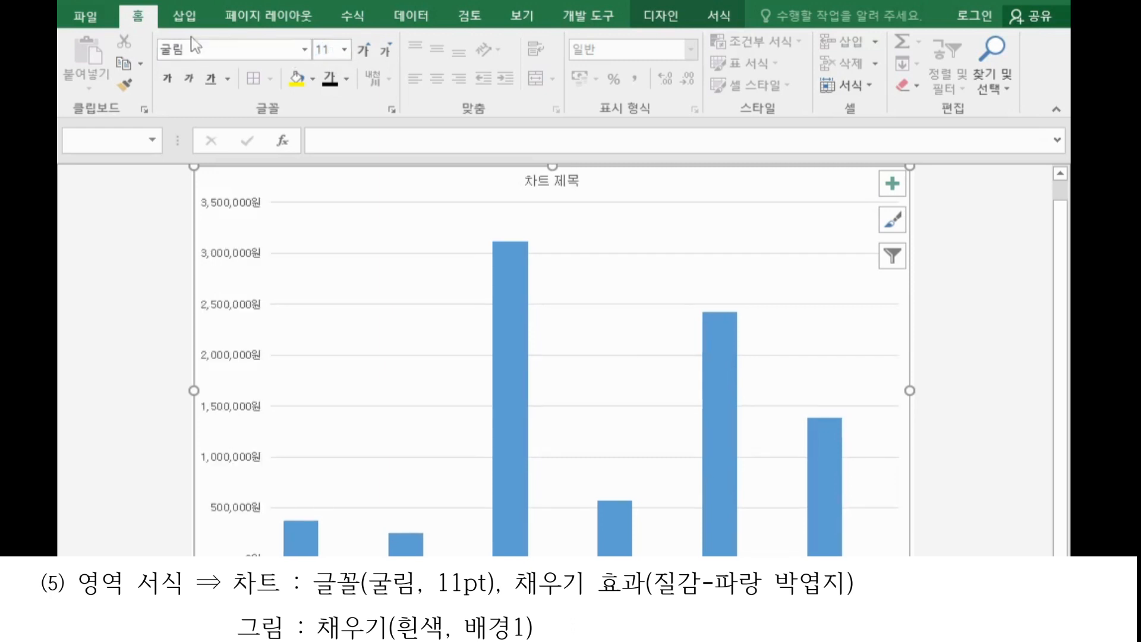
Step: Fill the chart area with the 파랑 박엽지 texture
left_click(719, 18)
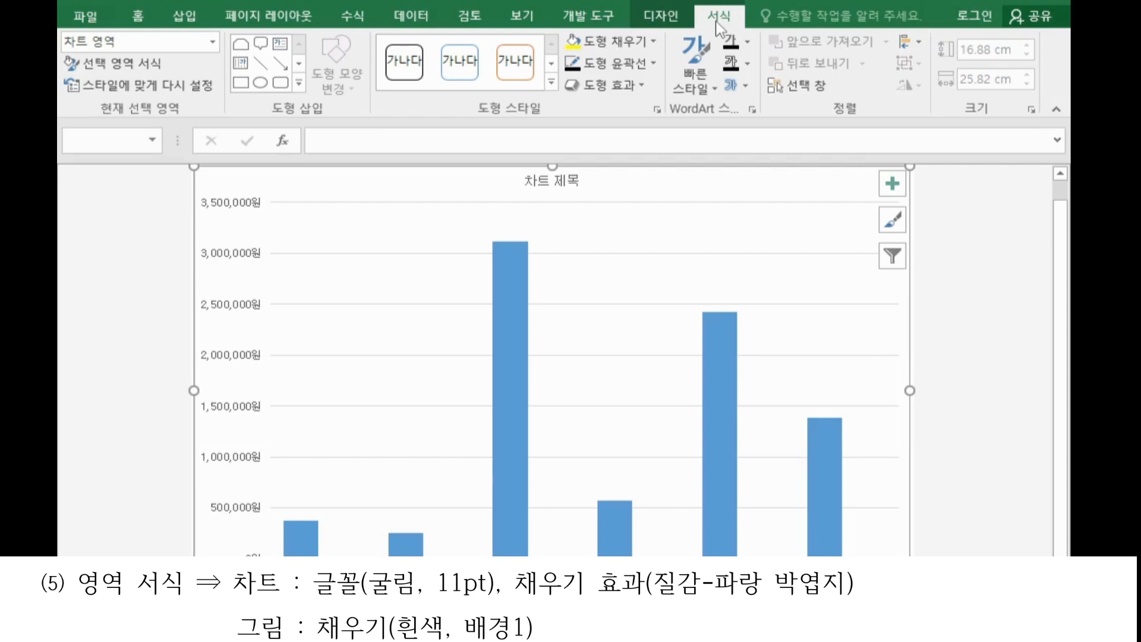
left_click(654, 42)
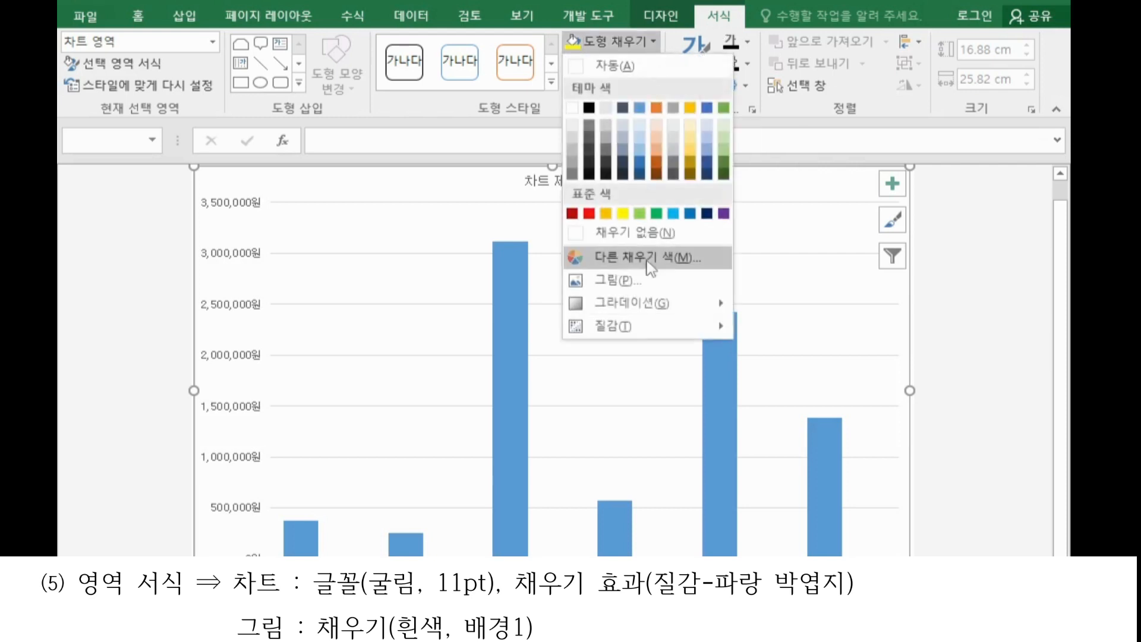
mouse_move(643, 328)
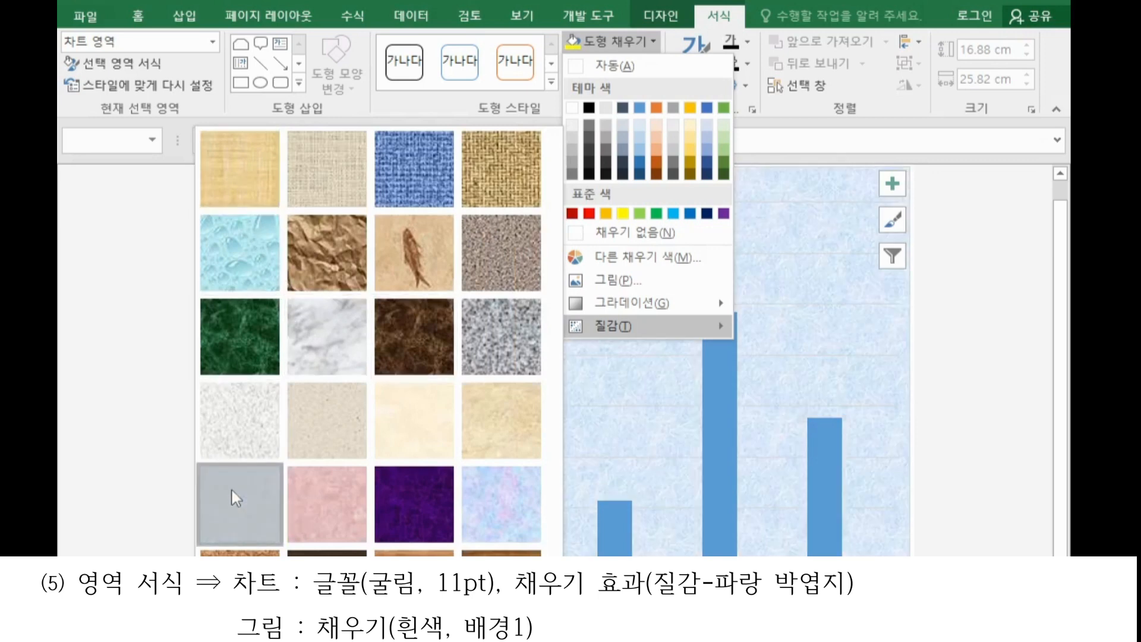
left_click(236, 498)
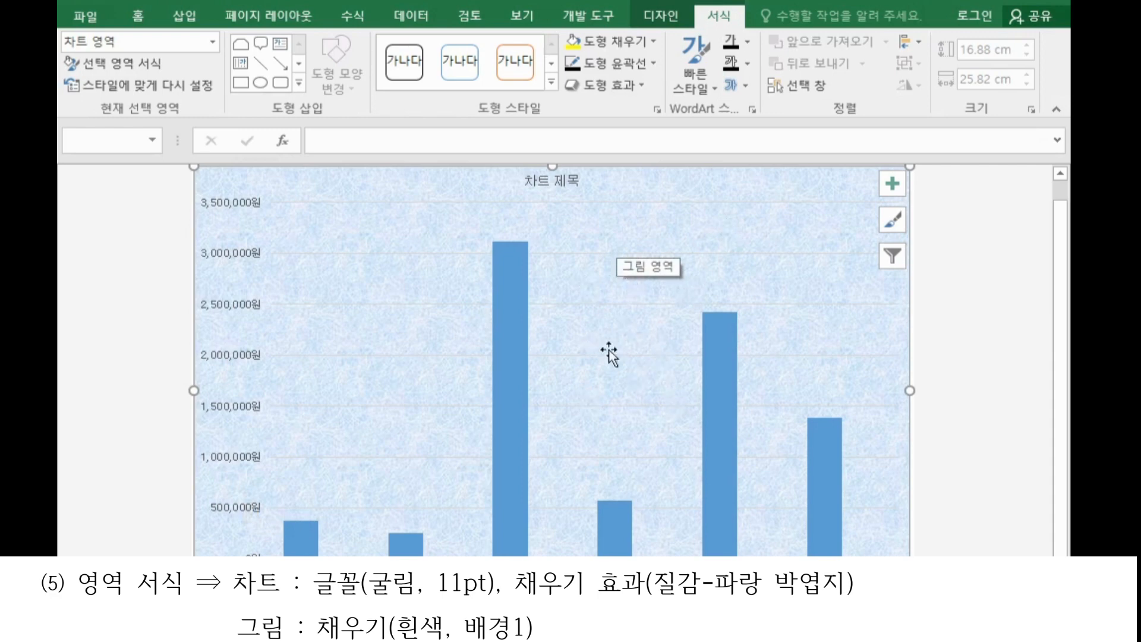
Step: Fill the chart's plot area with white, background 1 (흰색, 배경1)
left_click(605, 288)
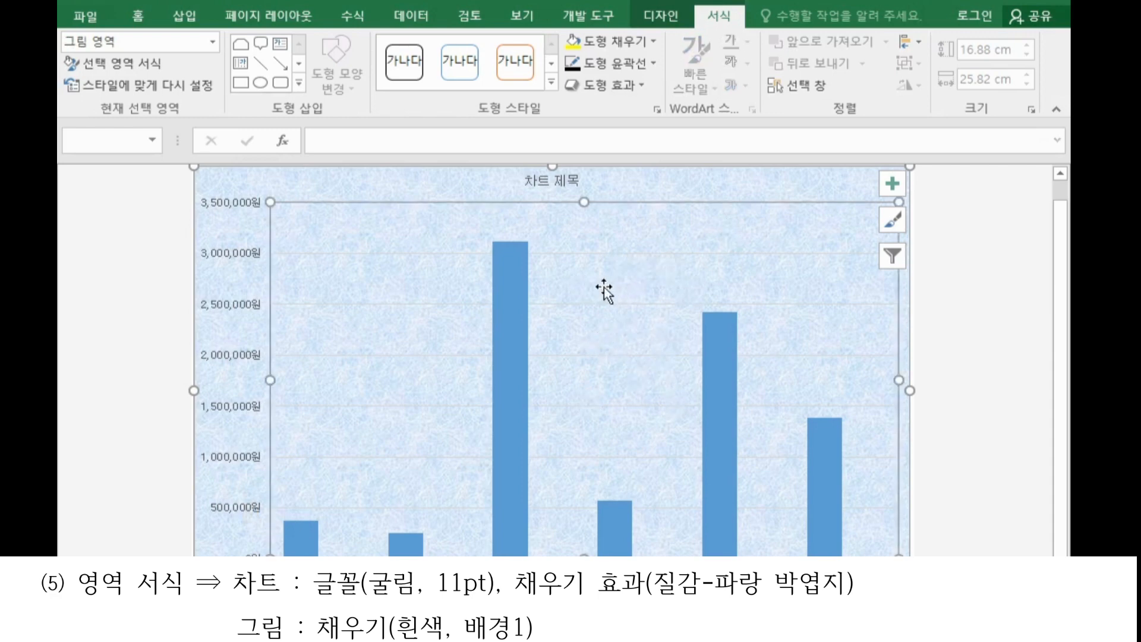
left_click(609, 47)
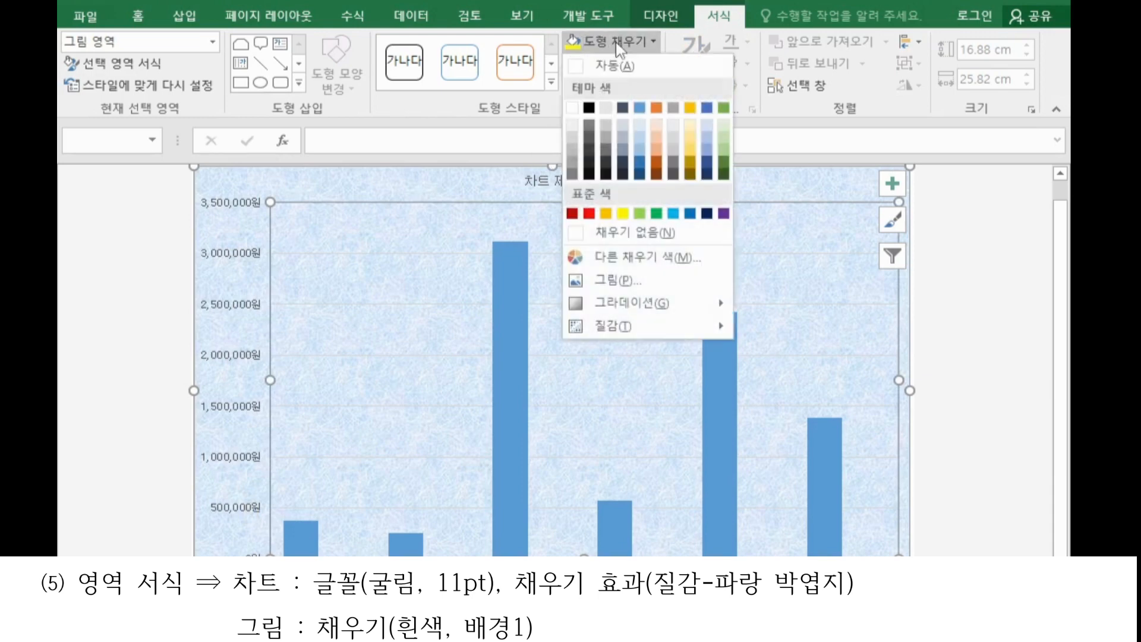
left_click(573, 110)
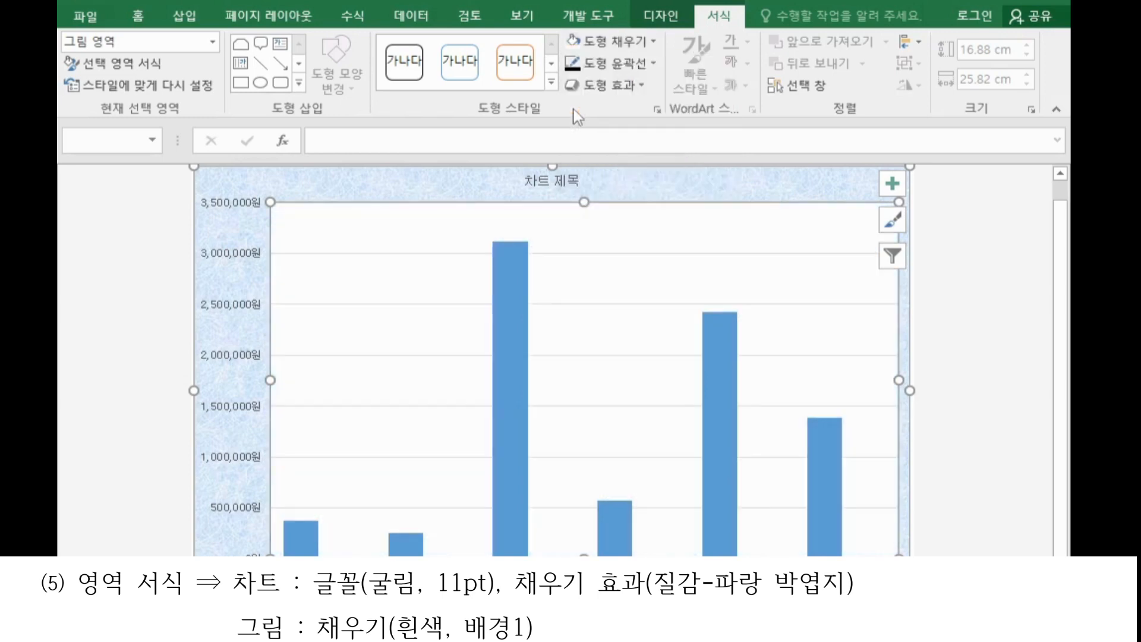
Step: Make the chart title bold and set its font size to 20
left_click(562, 186)
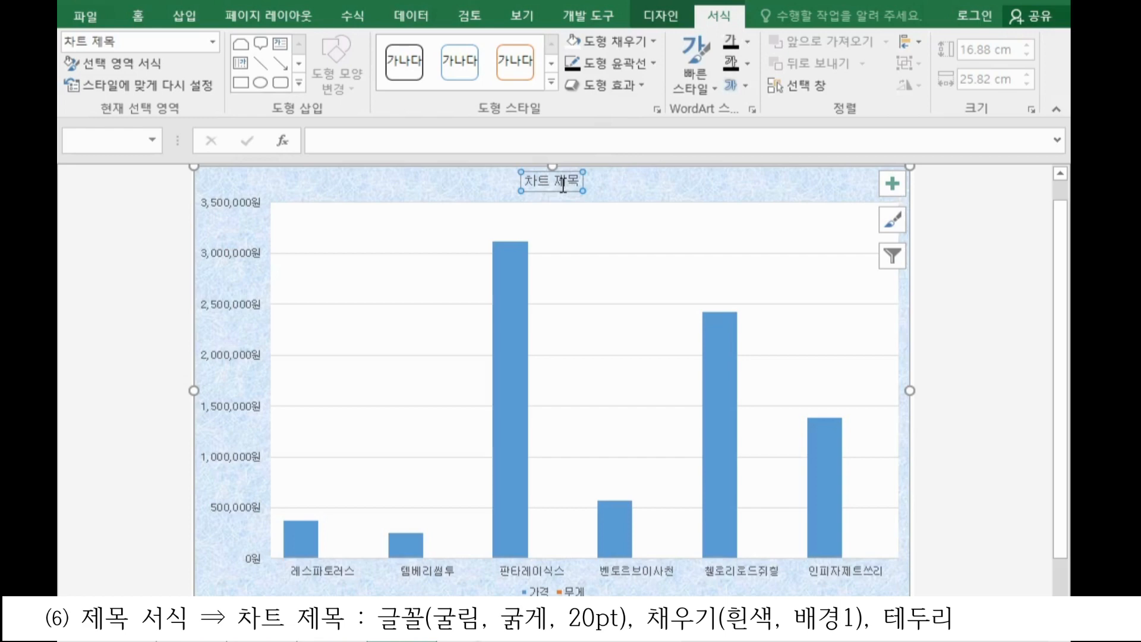
left_click(135, 21)
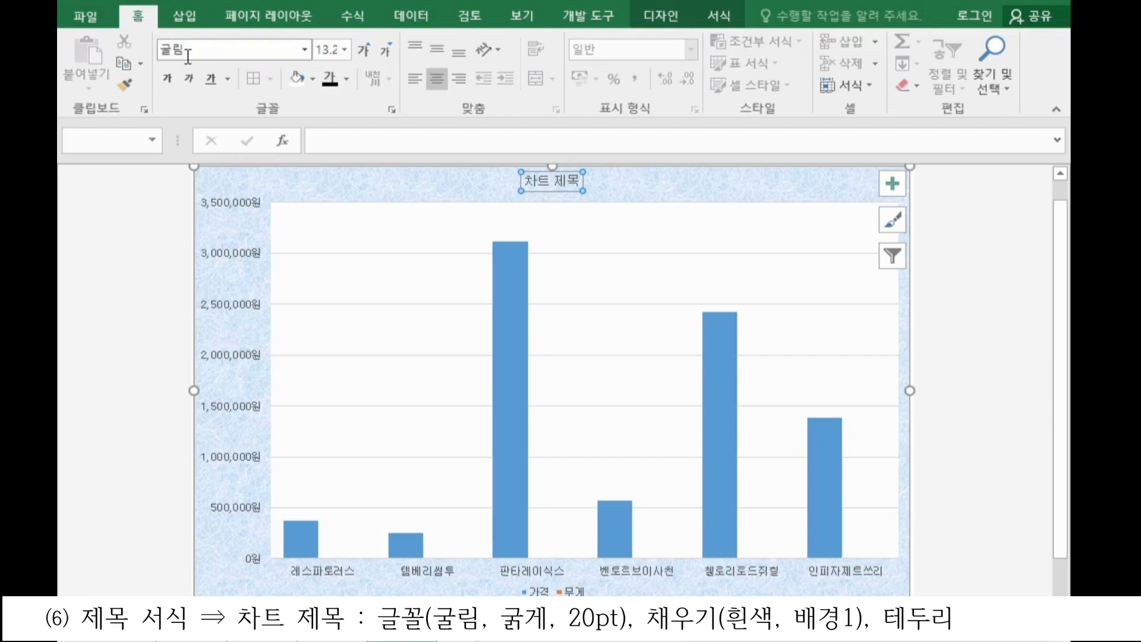
left_click(168, 79)
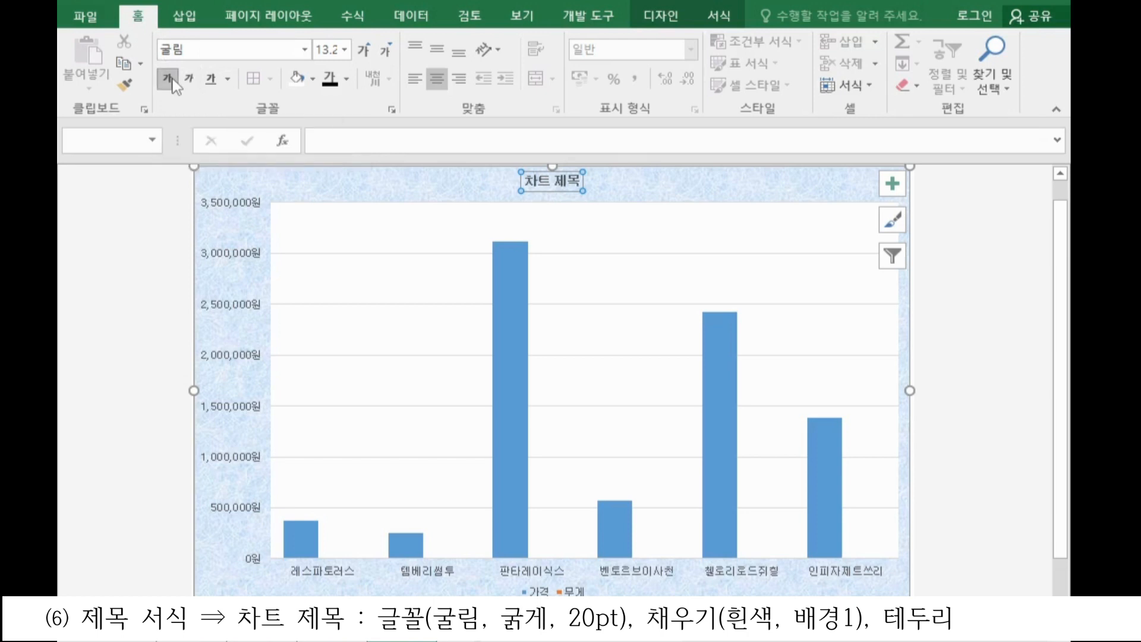
left_click(328, 49)
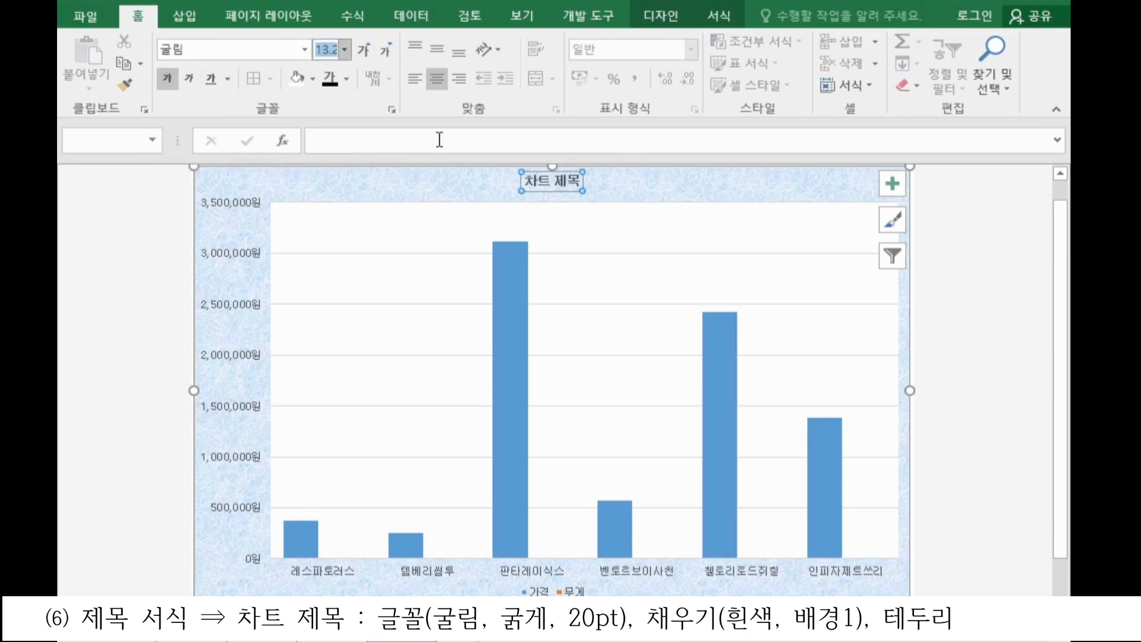
type("20")
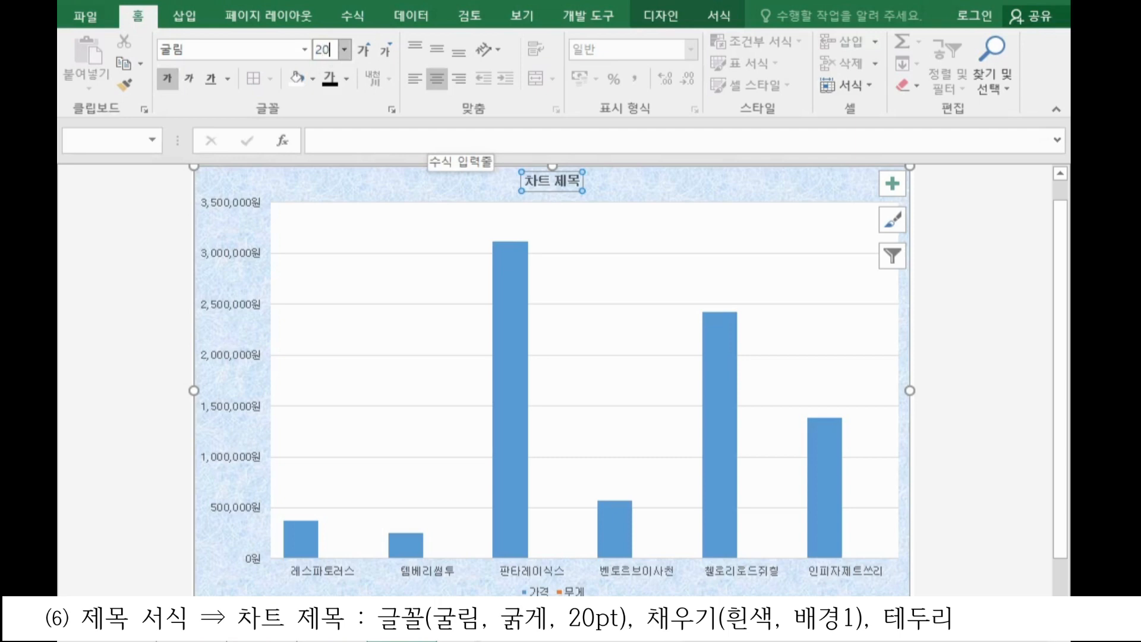
key("Return")
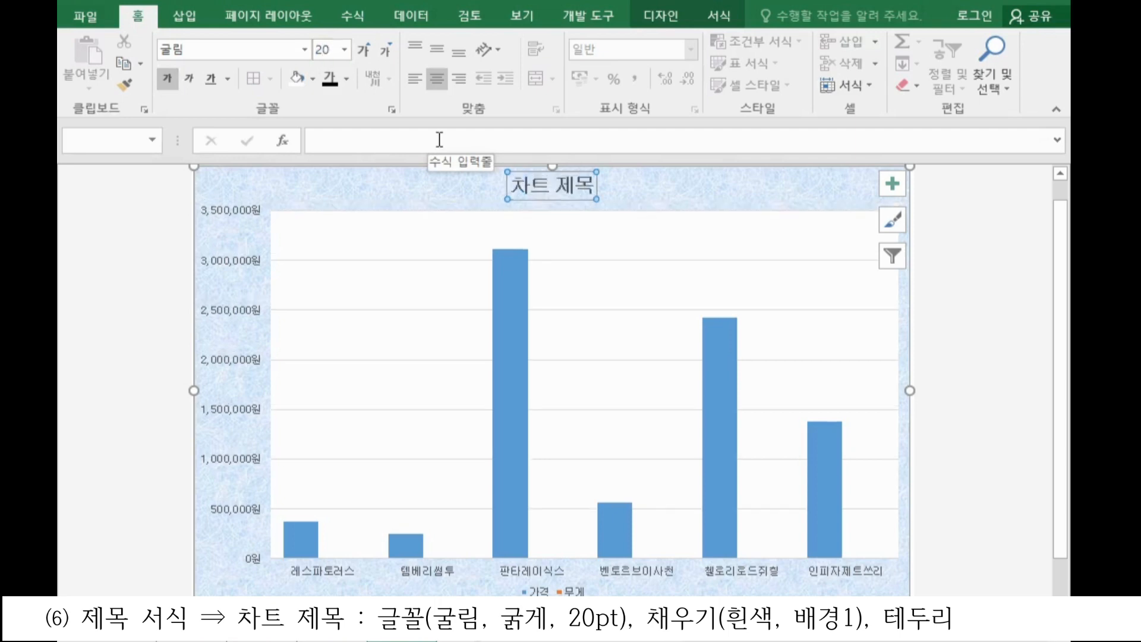
Step: Fill the chart title box with white and give it a black outline
left_click(295, 80)
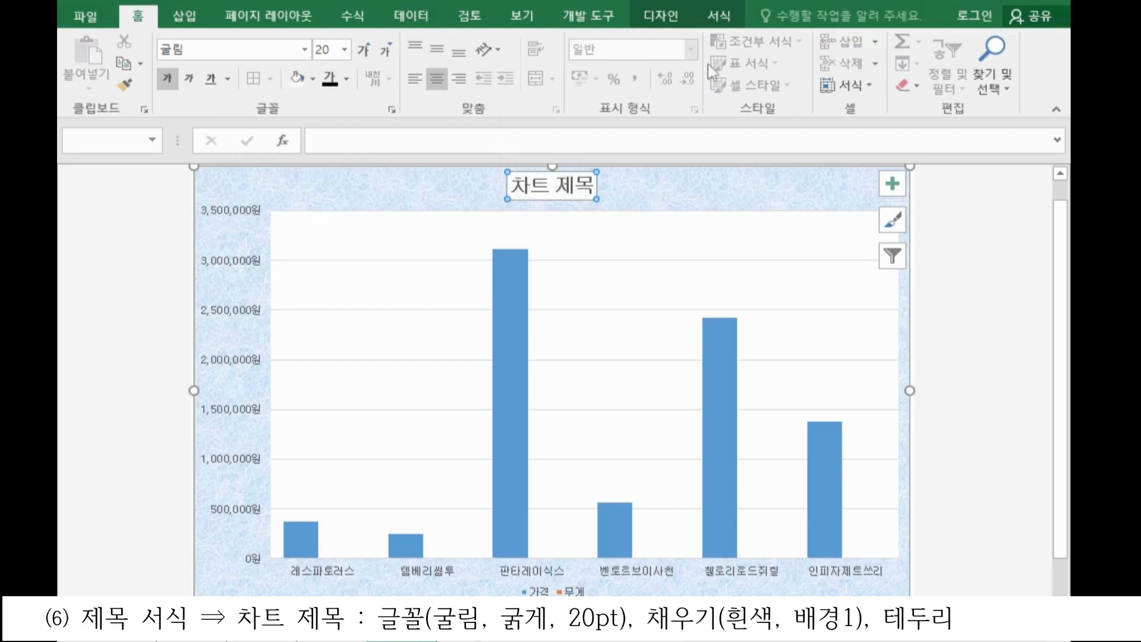
right_click(559, 192)
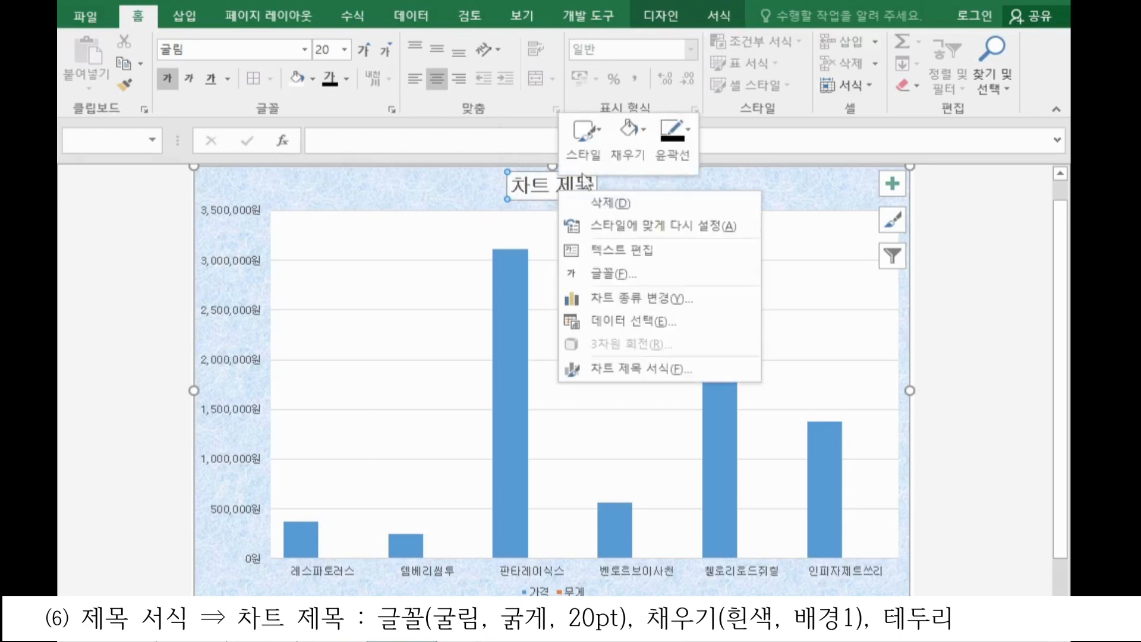
left_click(686, 135)
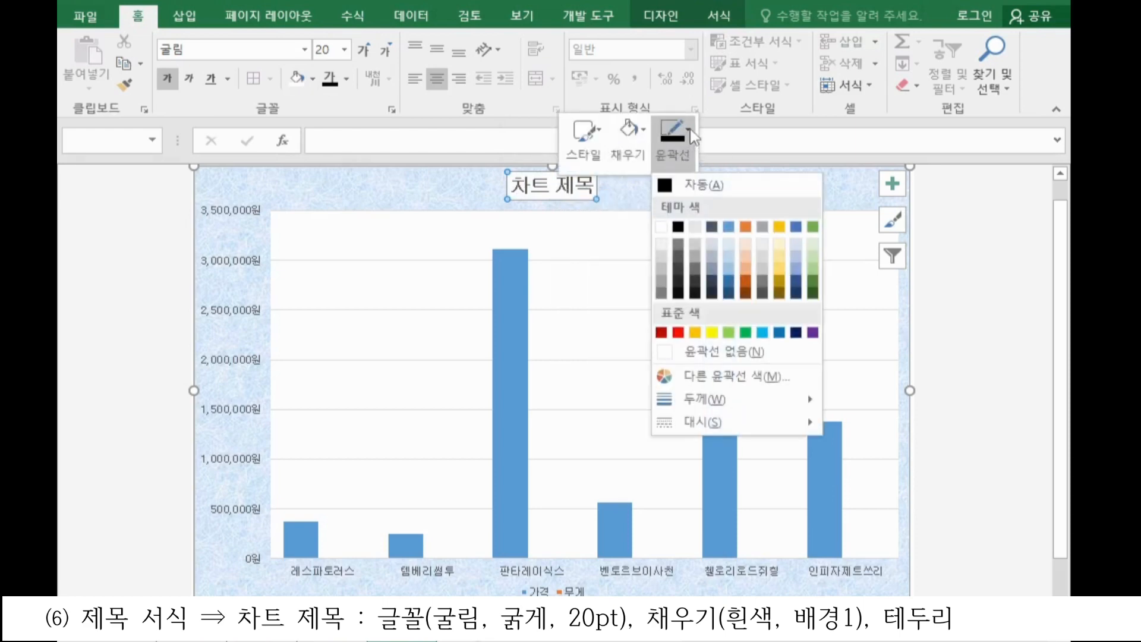
left_click(678, 227)
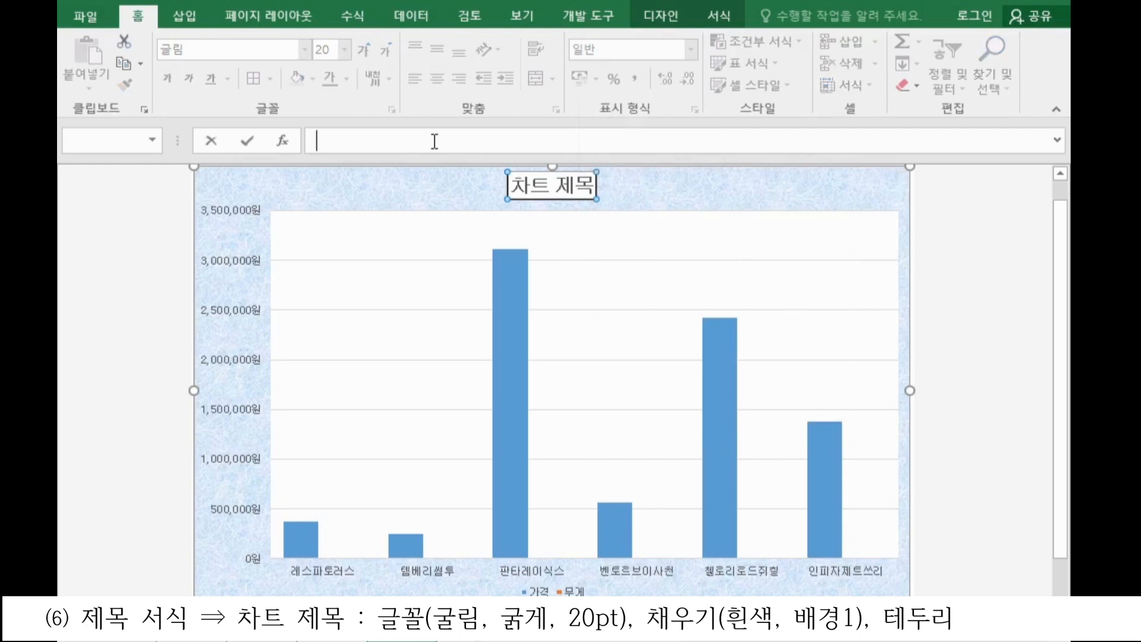
Step: Change the chart title text to "알루미늄 및 카본 자전거 비교"
type("알루미")
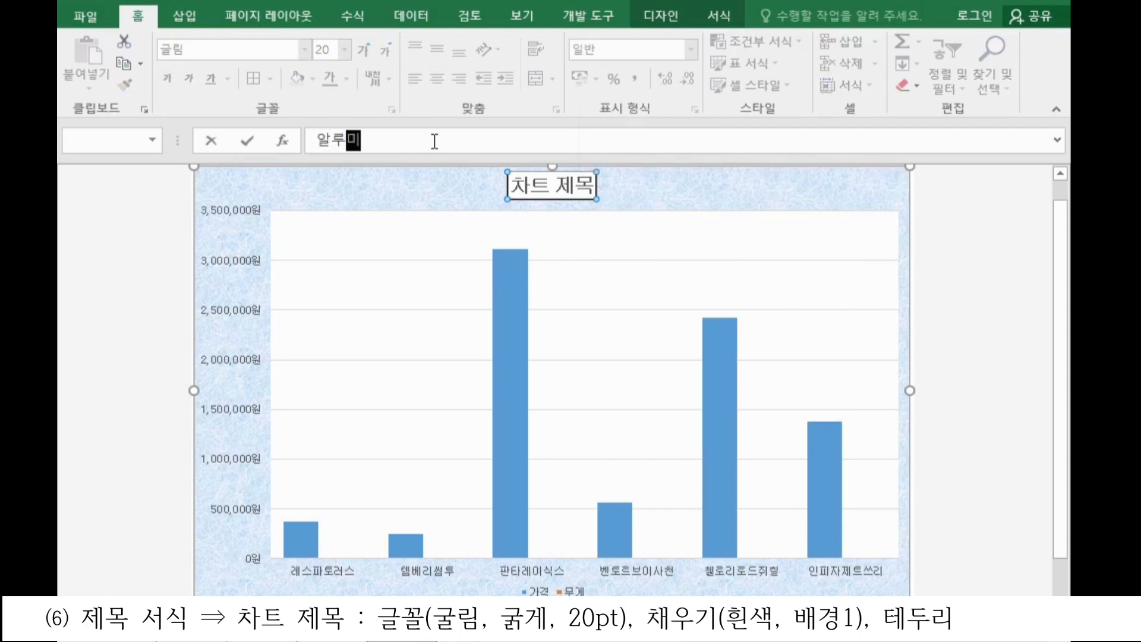
type("늄 및 카본")
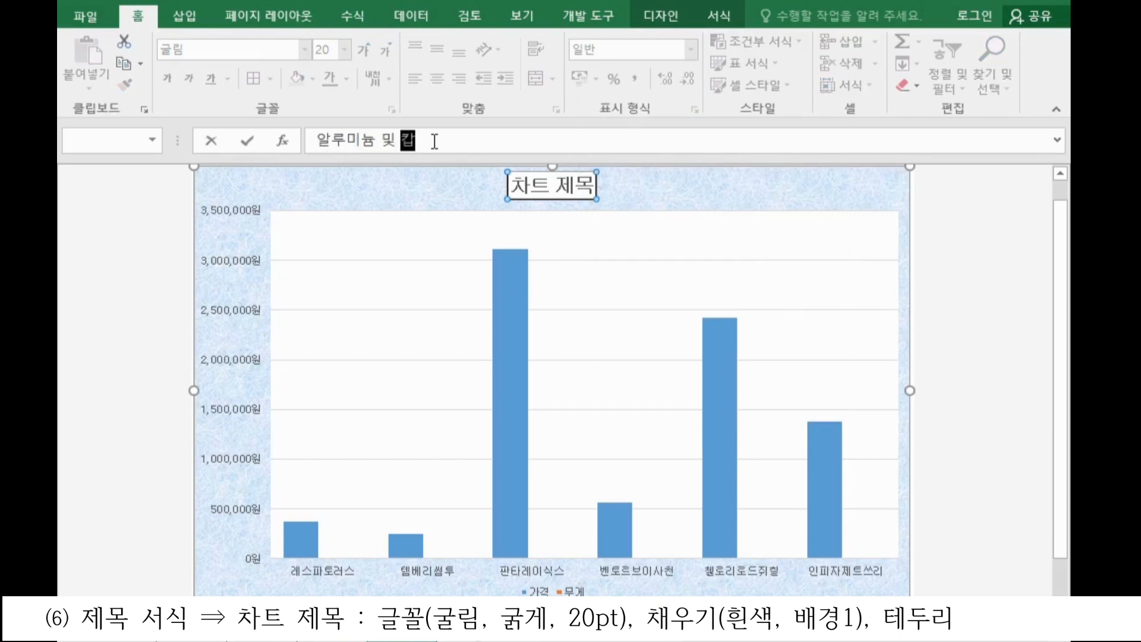
type(" 자전거")
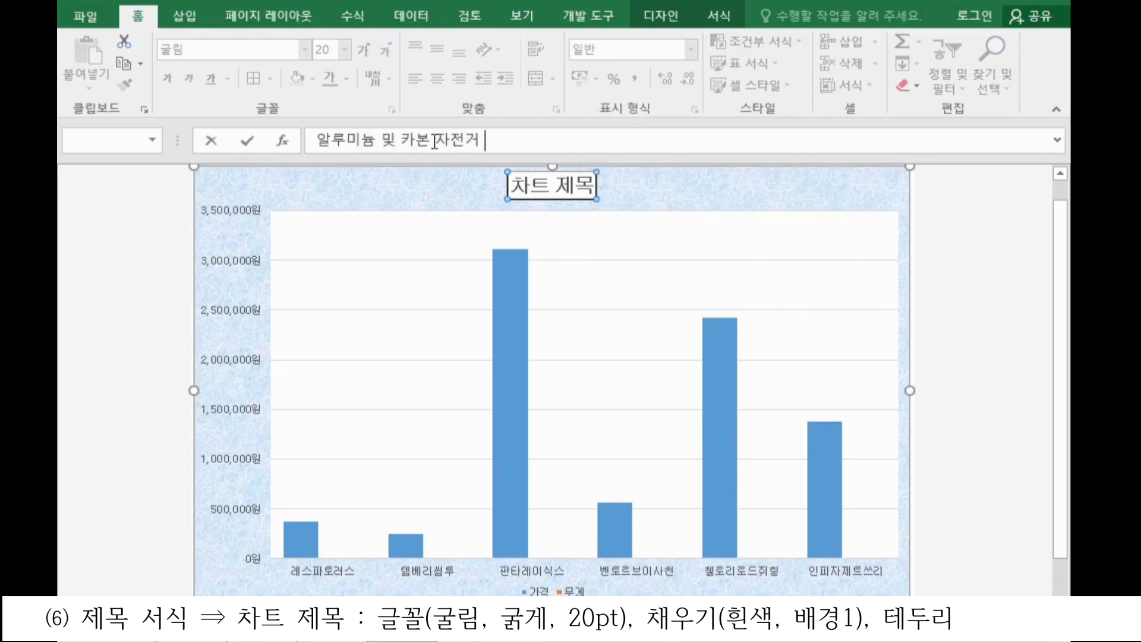
type(" 비교")
key("Return")
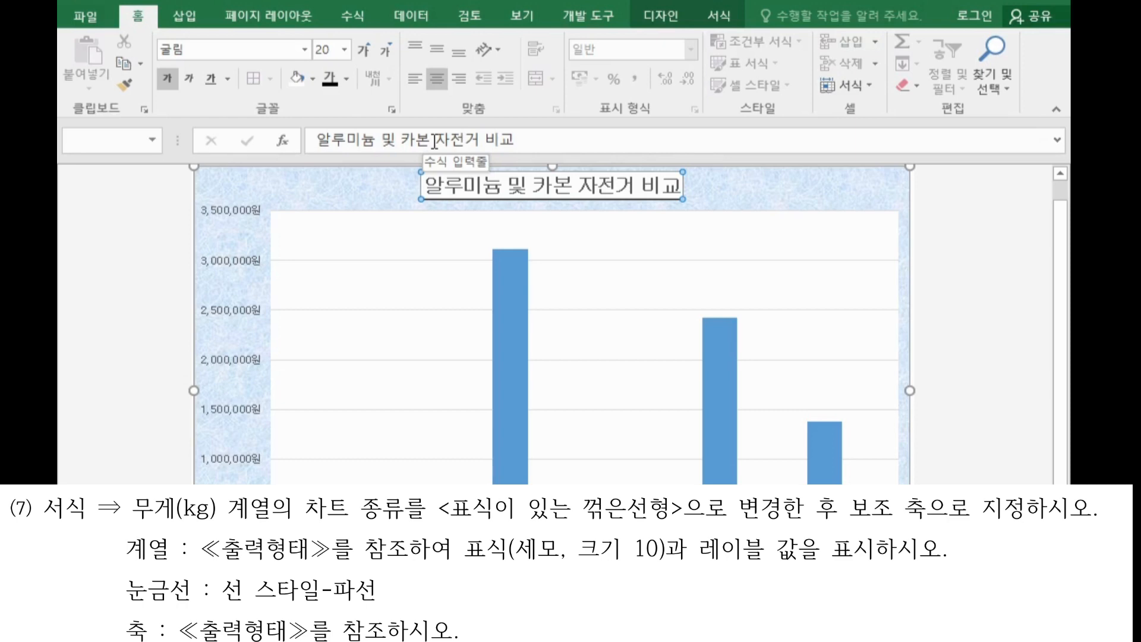
Step: Change the 무게(kg) series to a line with markers (표식이 있는 꺾은선형) plotted on the secondary axis
left_click(509, 347)
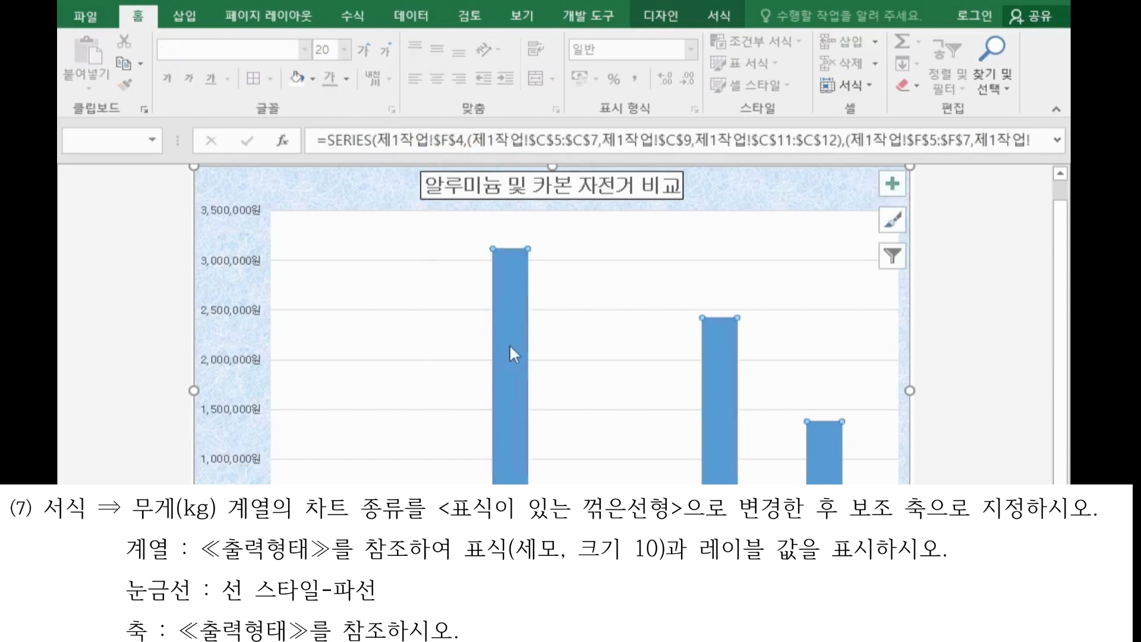
right_click(513, 354)
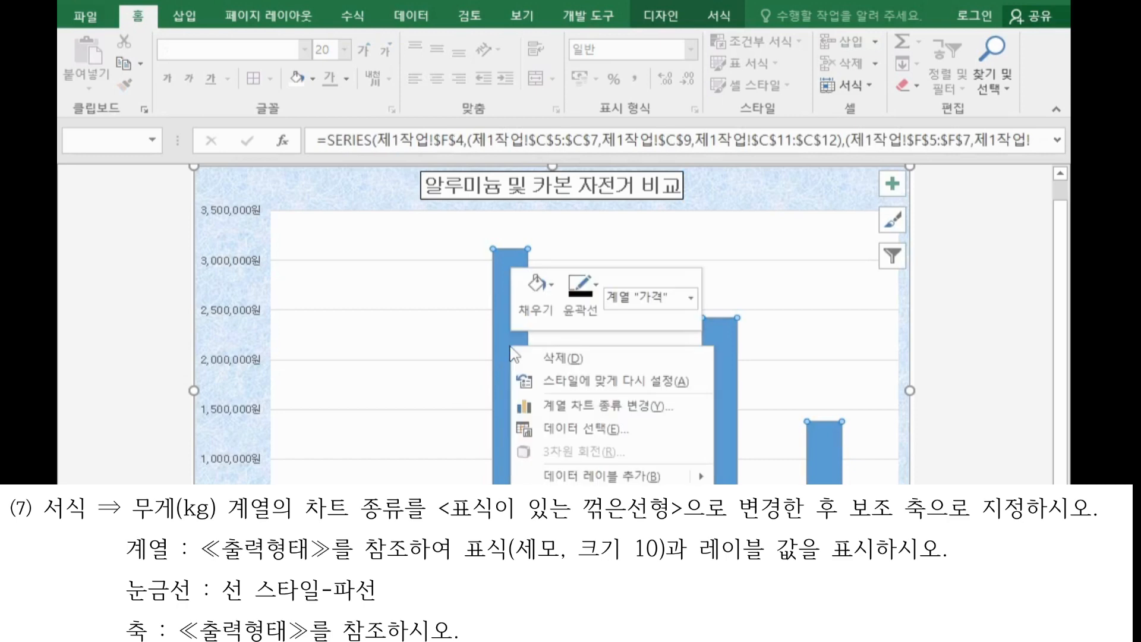
left_click(589, 408)
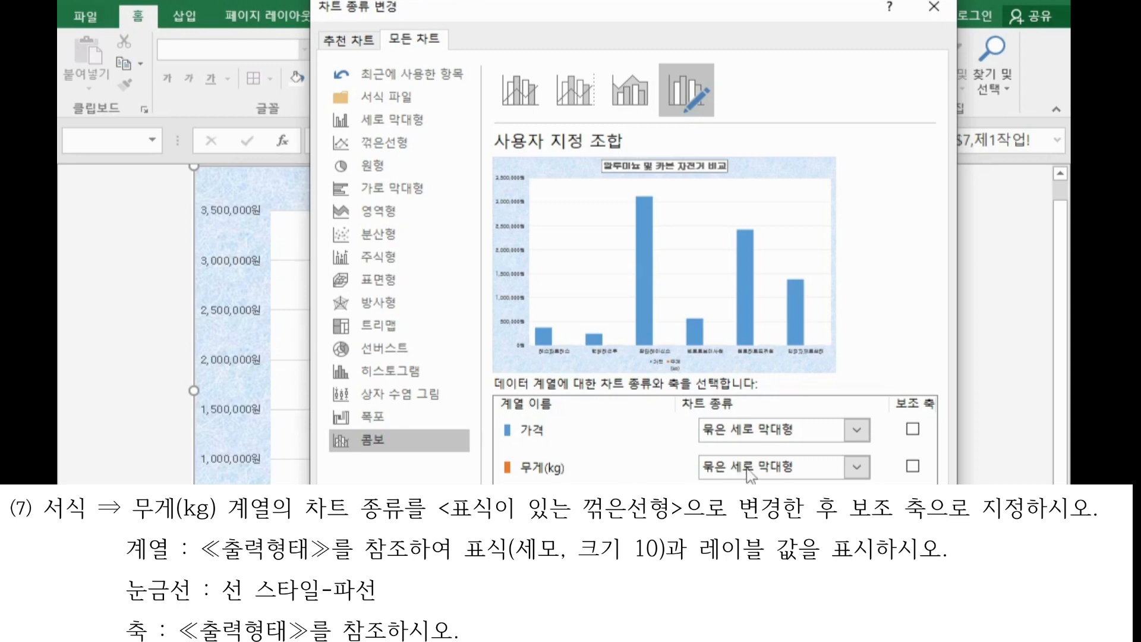
left_click(748, 470)
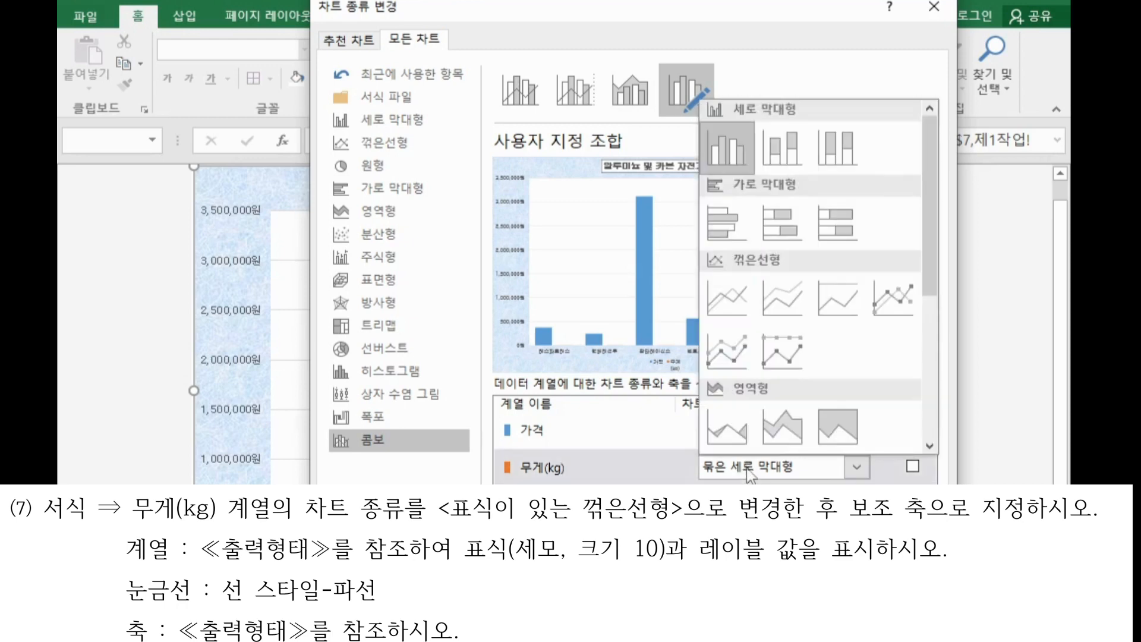
left_click(915, 307)
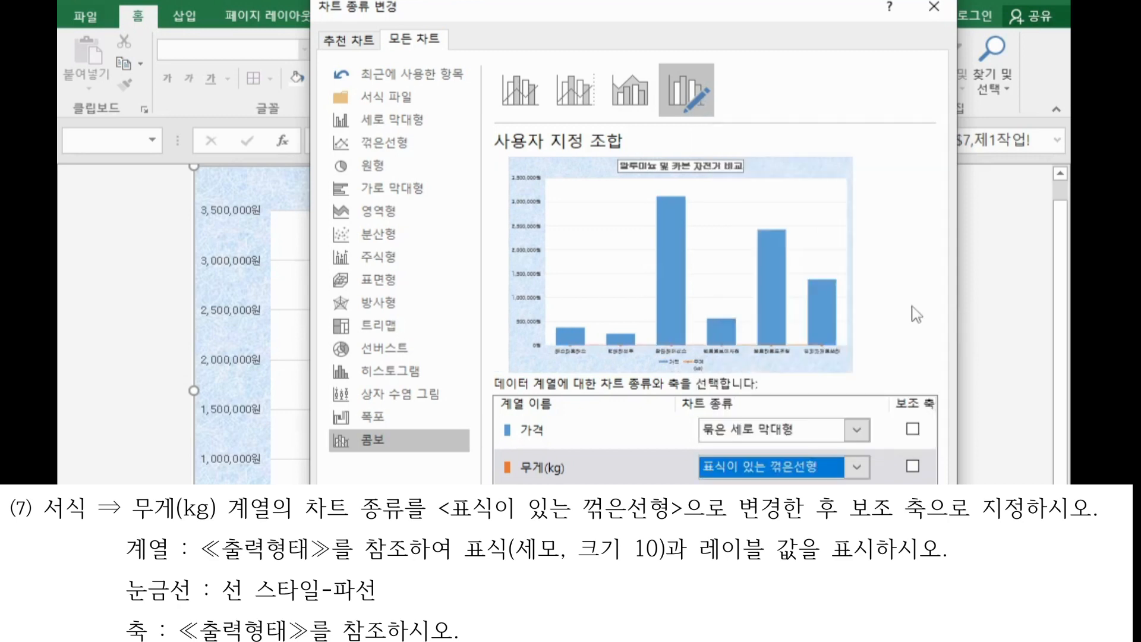
left_click(913, 468)
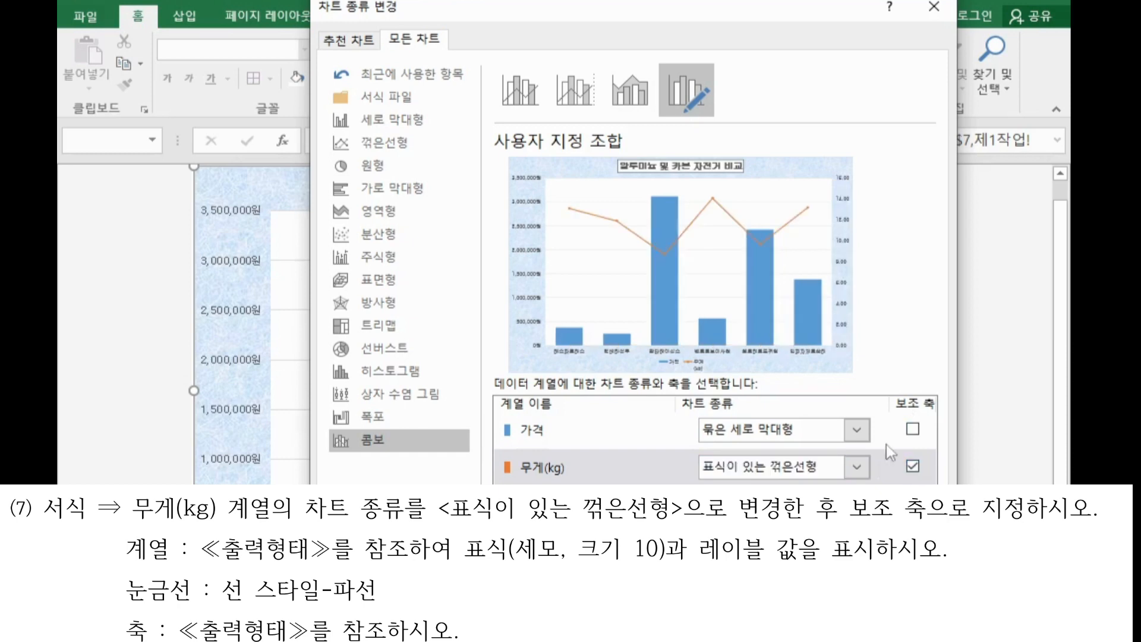
left_click(829, 550)
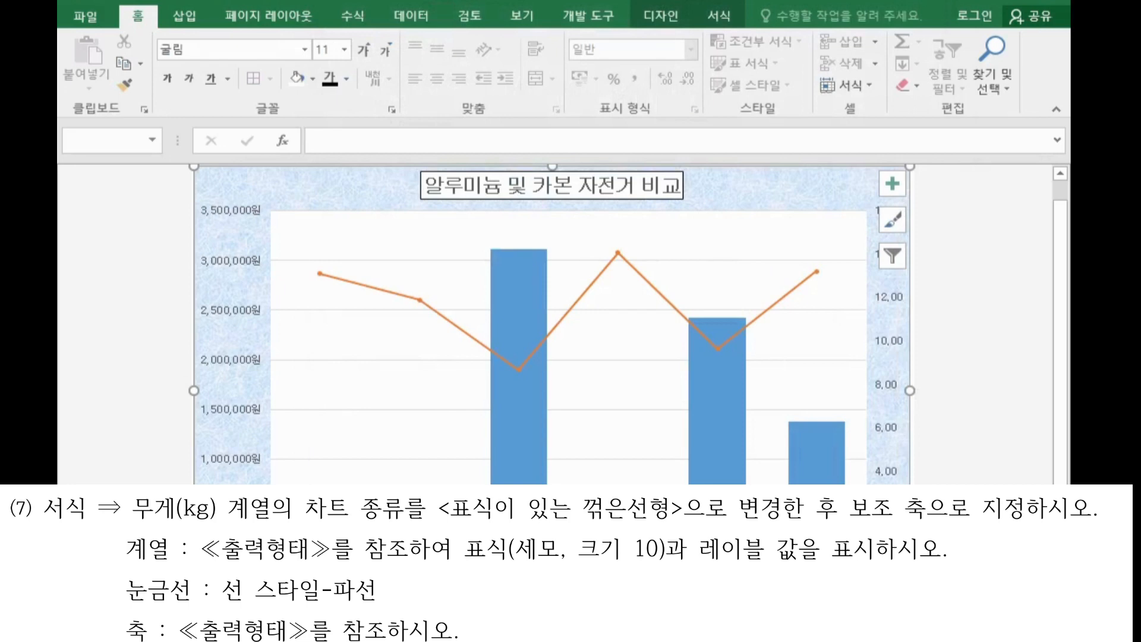
Step: Set the 무게(kg) line's markers to the built-in triangle shape at size 10 and close the series formatting
double_click(422, 301)
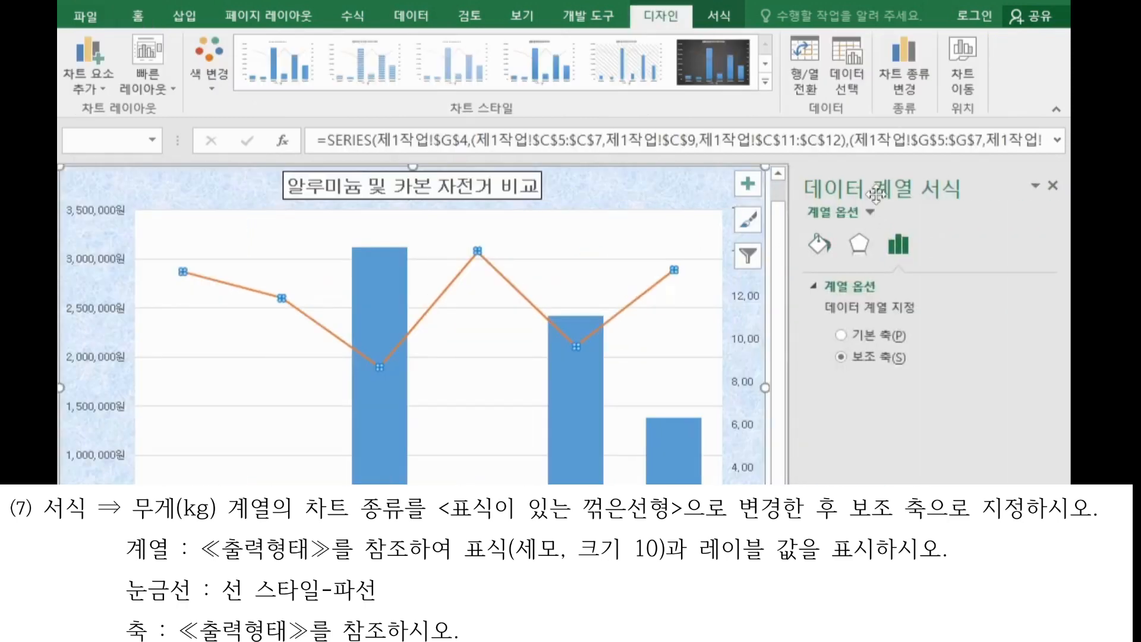
left_click(821, 245)
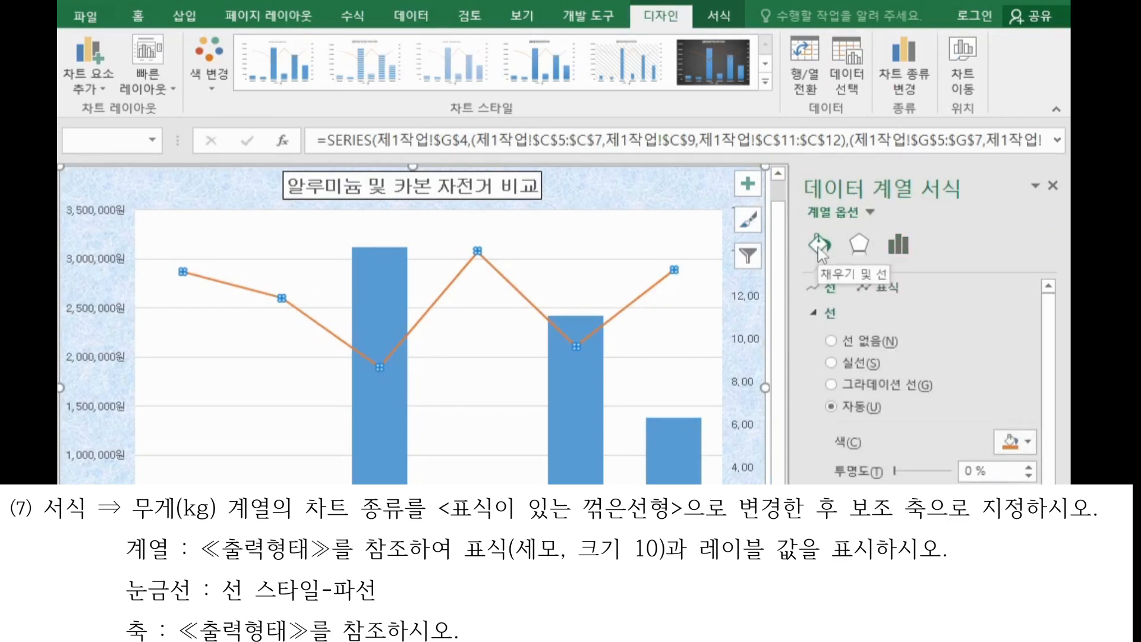
left_click(877, 291)
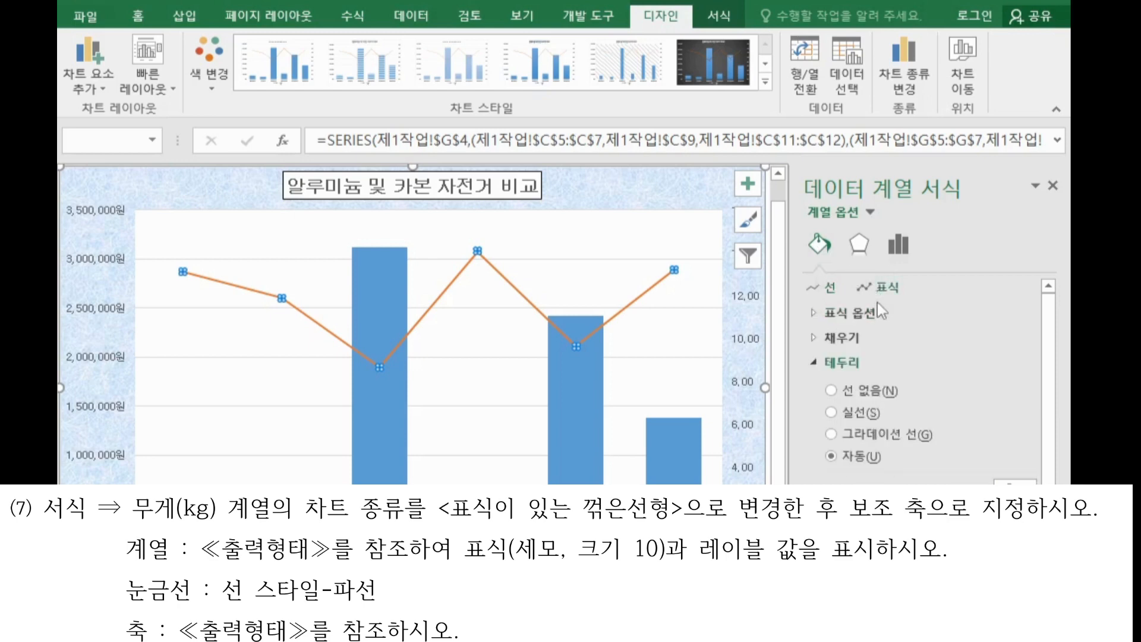
left_click(870, 320)
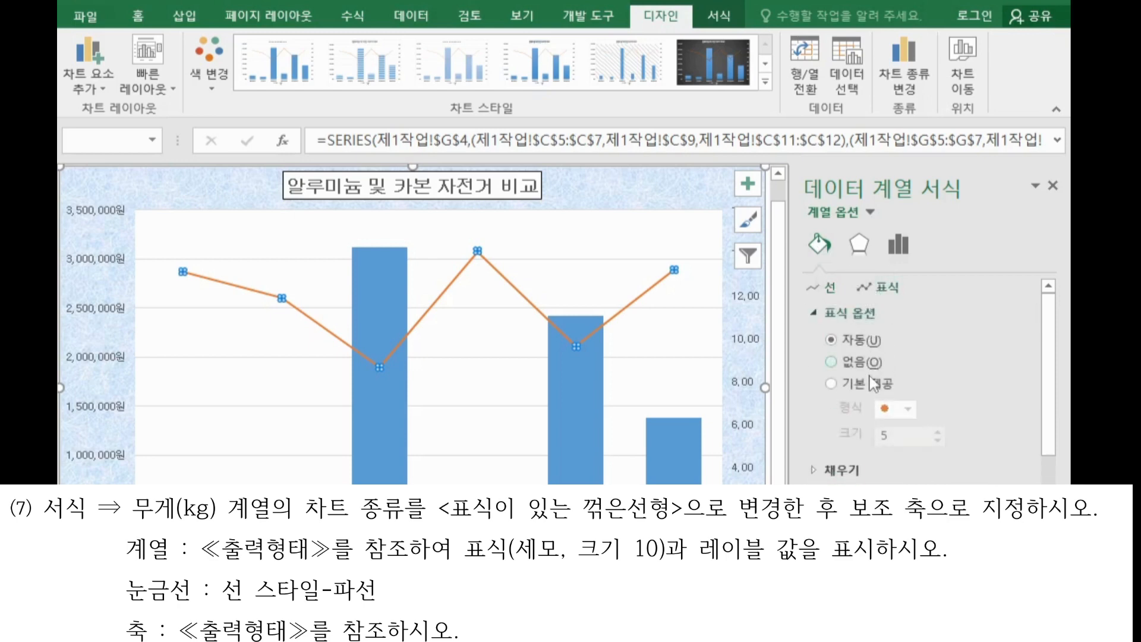
left_click(871, 385)
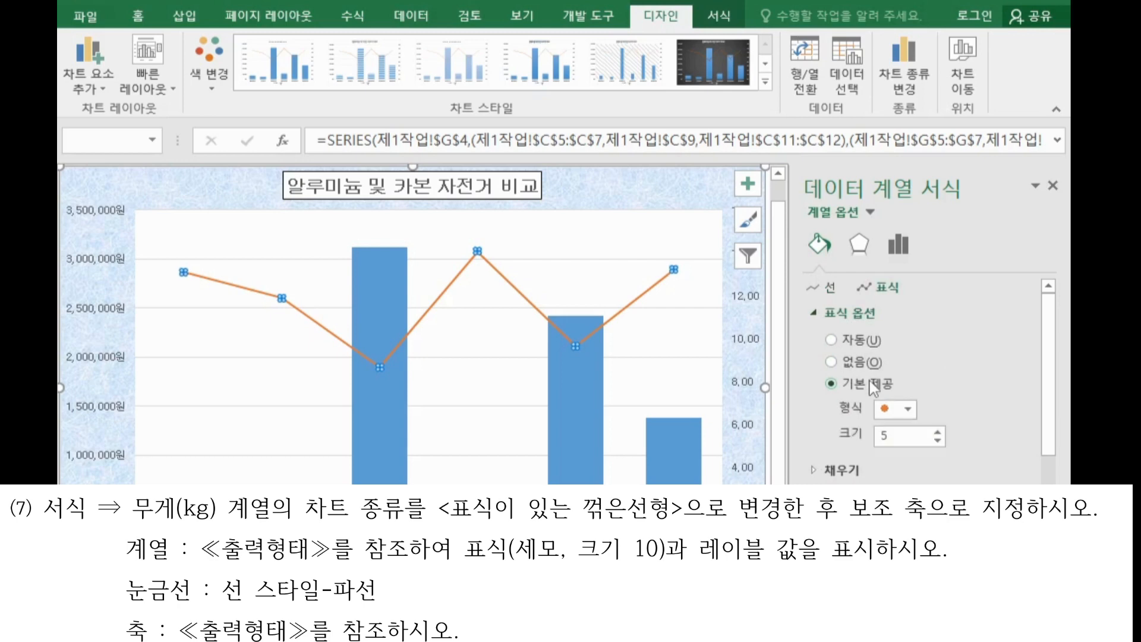
left_click(908, 410)
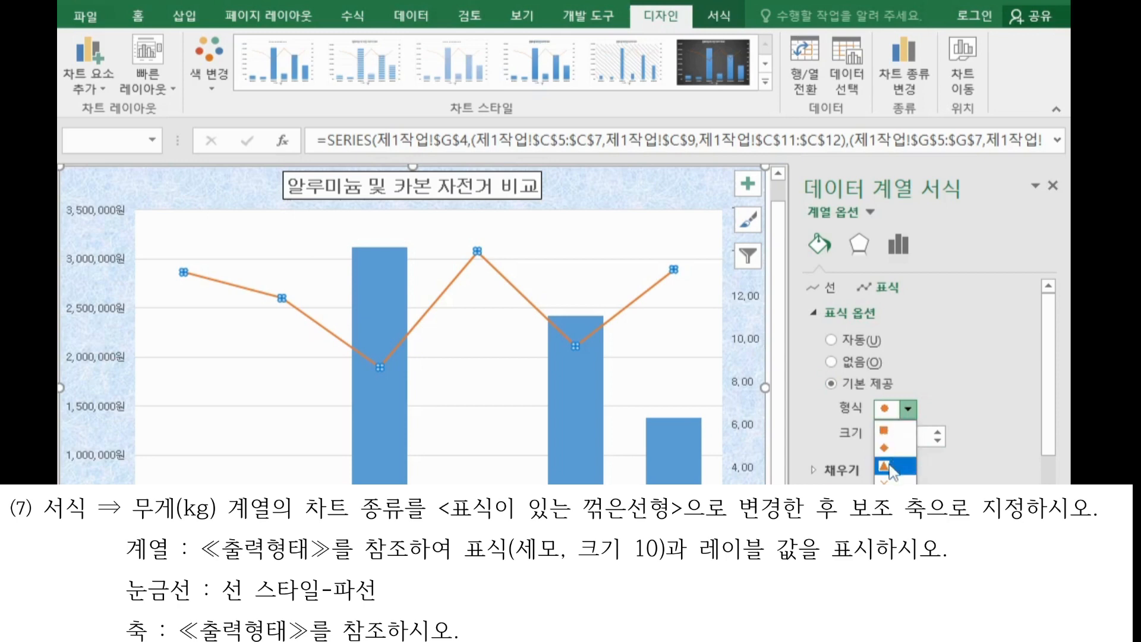
left_click(888, 467)
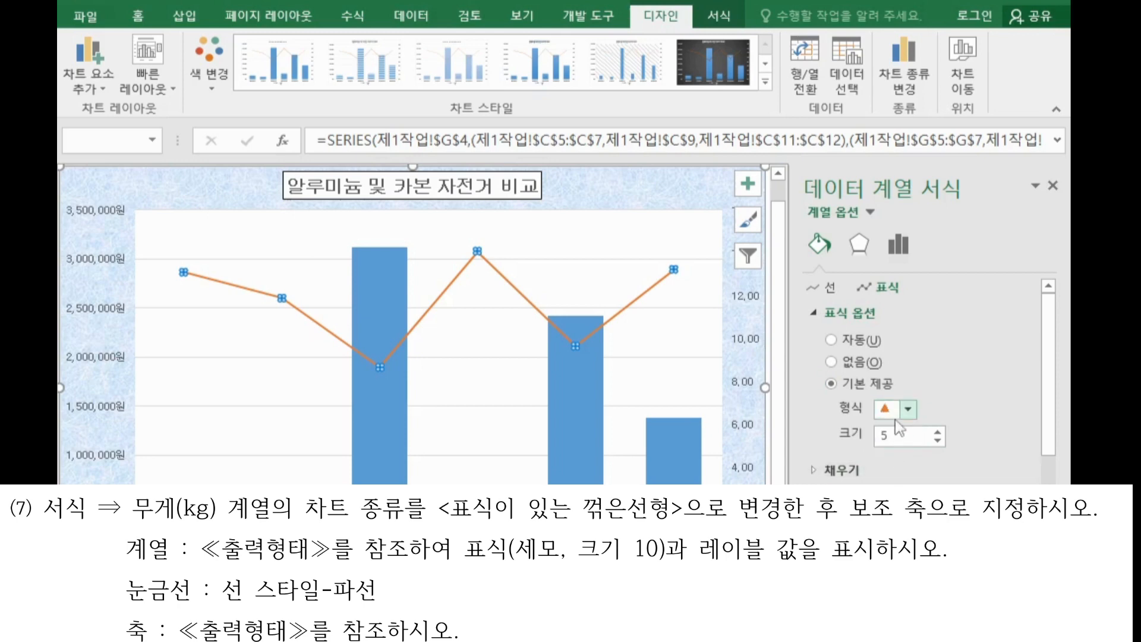
left_click_drag(900, 437, 863, 445)
type("10")
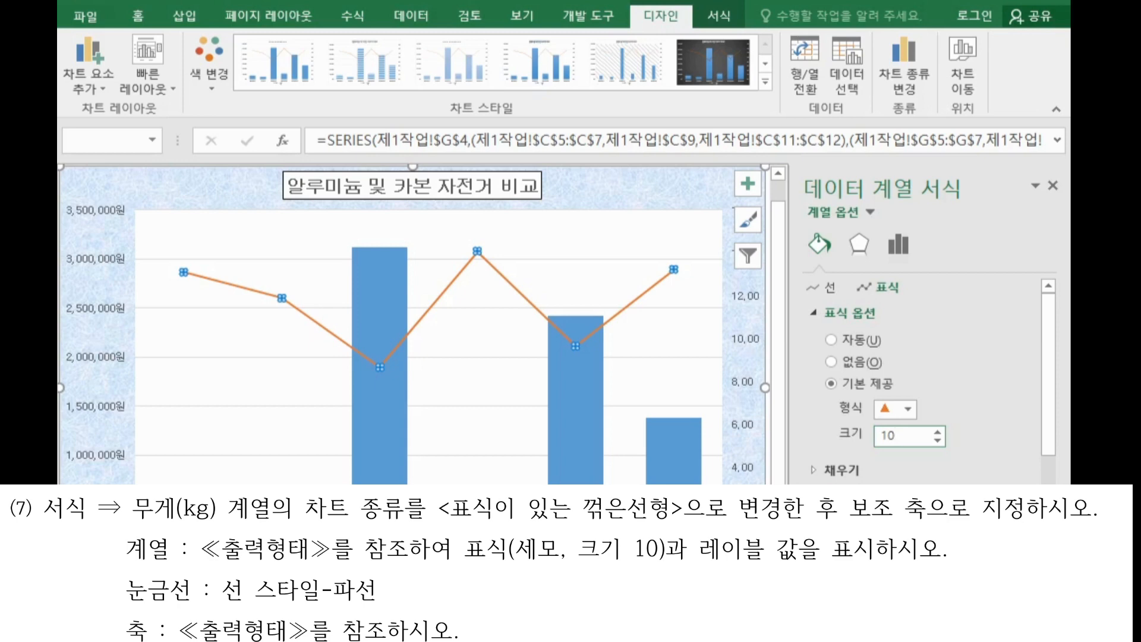
left_click(1052, 185)
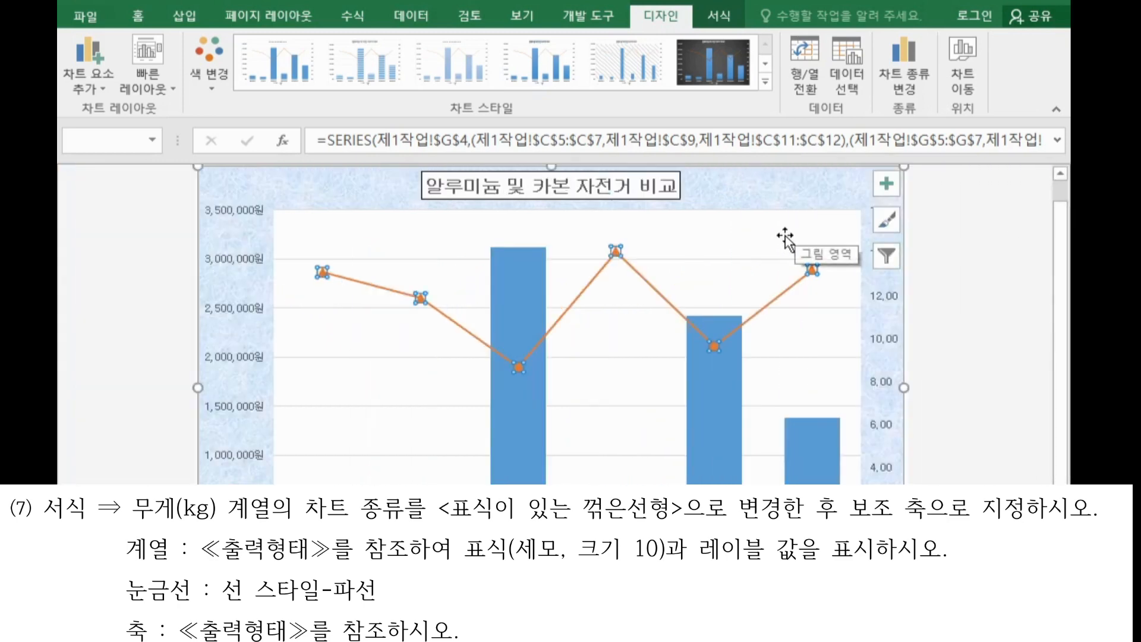
Step: Add a data label to only the 판타레이식스 column of the 가격 series
left_click(516, 264)
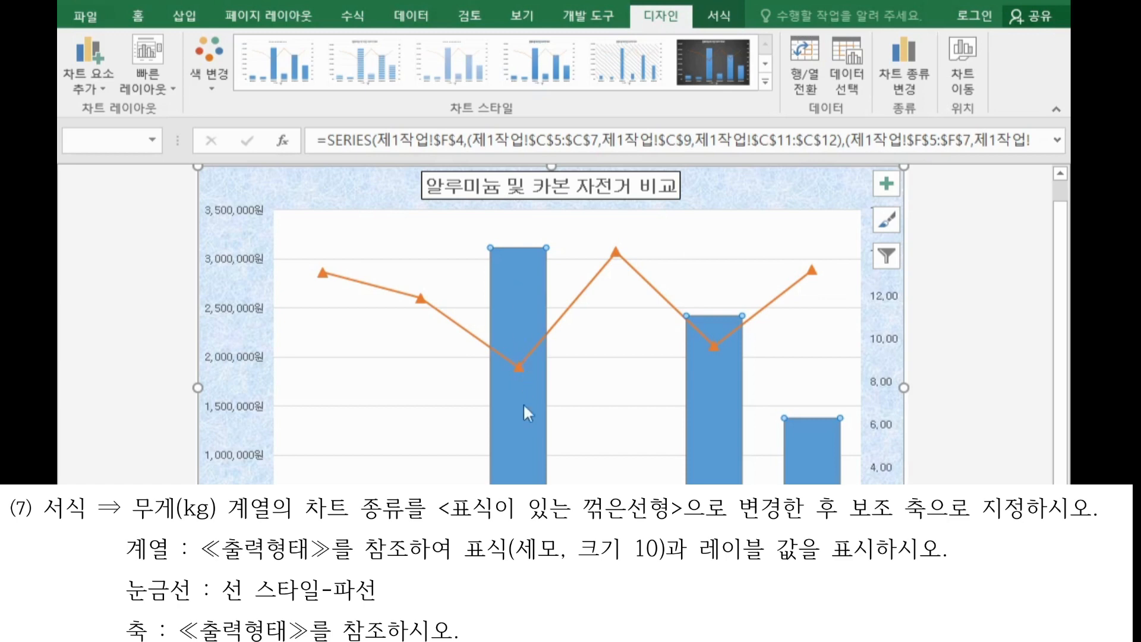
left_click(510, 295)
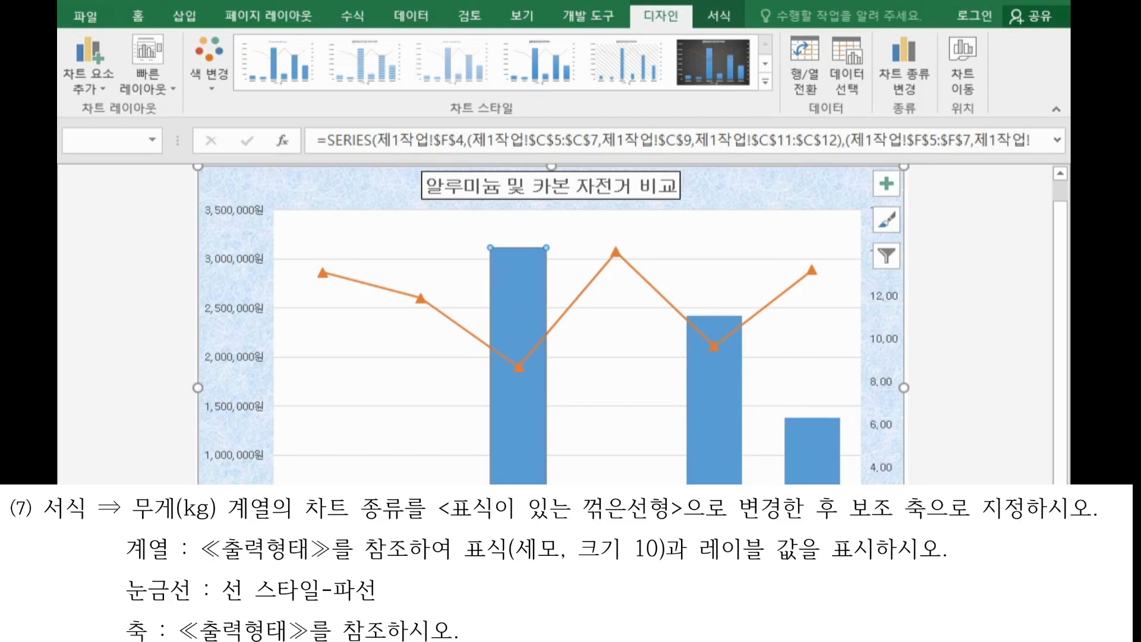
left_click(886, 186)
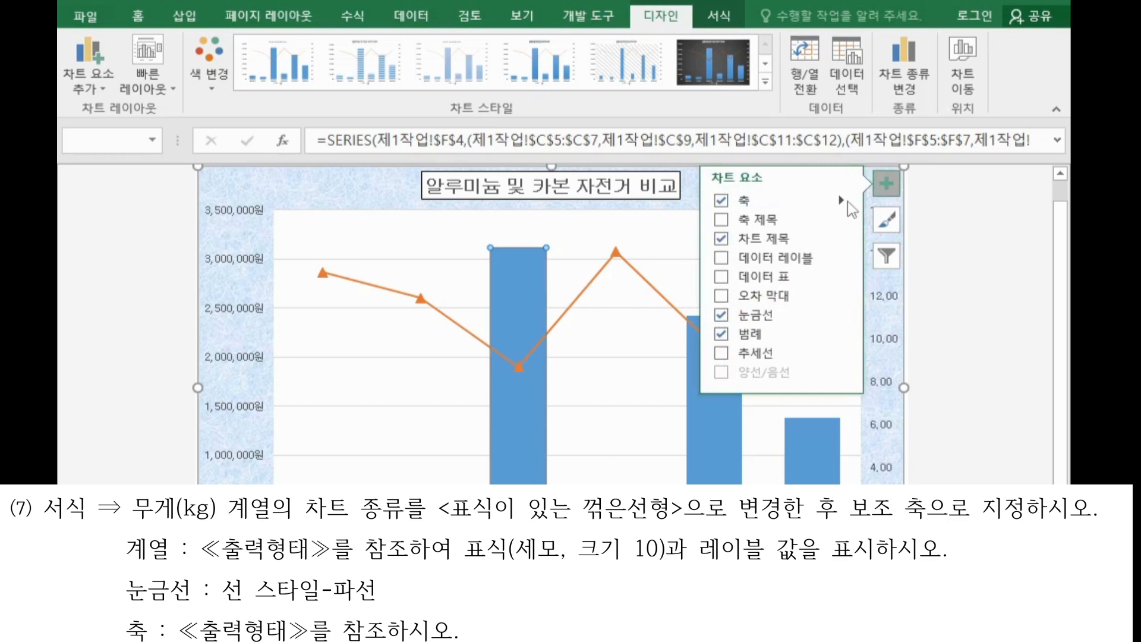
left_click(787, 259)
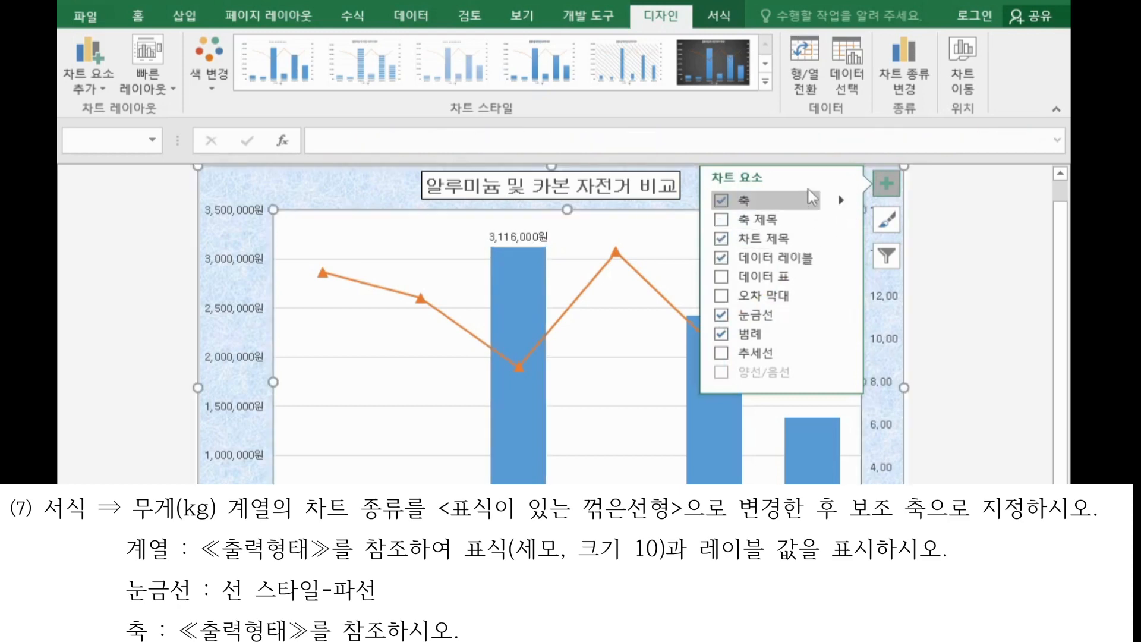
left_click(888, 182)
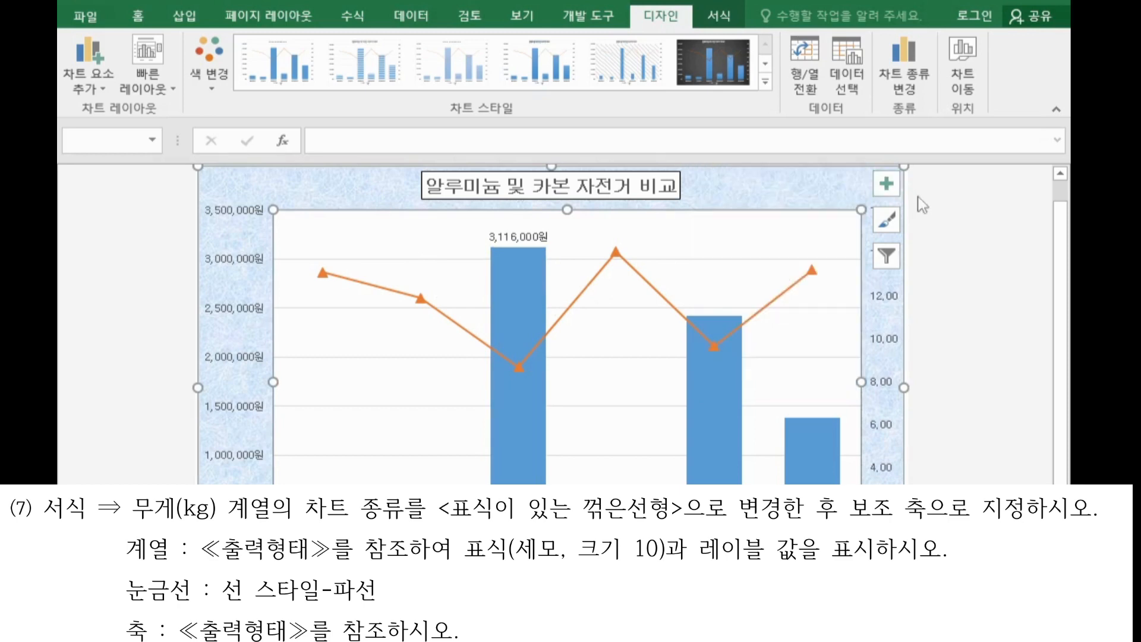
Step: Format the chart's major gridlines as black dashed lines (파선) and close the gridline formatting
double_click(705, 262)
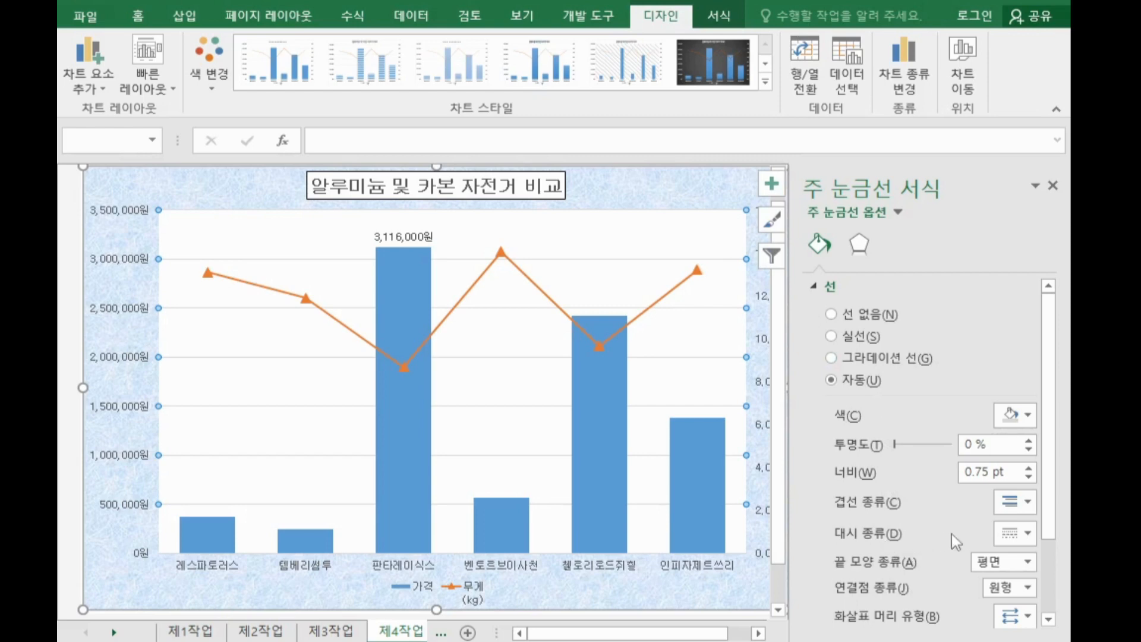
left_click(1026, 535)
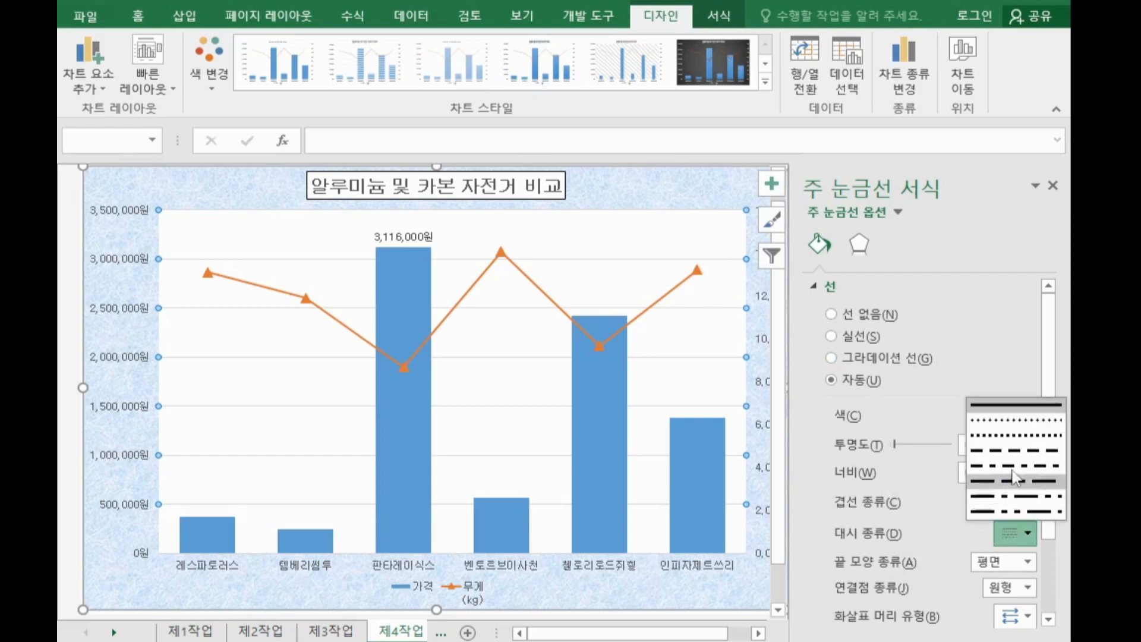
left_click(1015, 453)
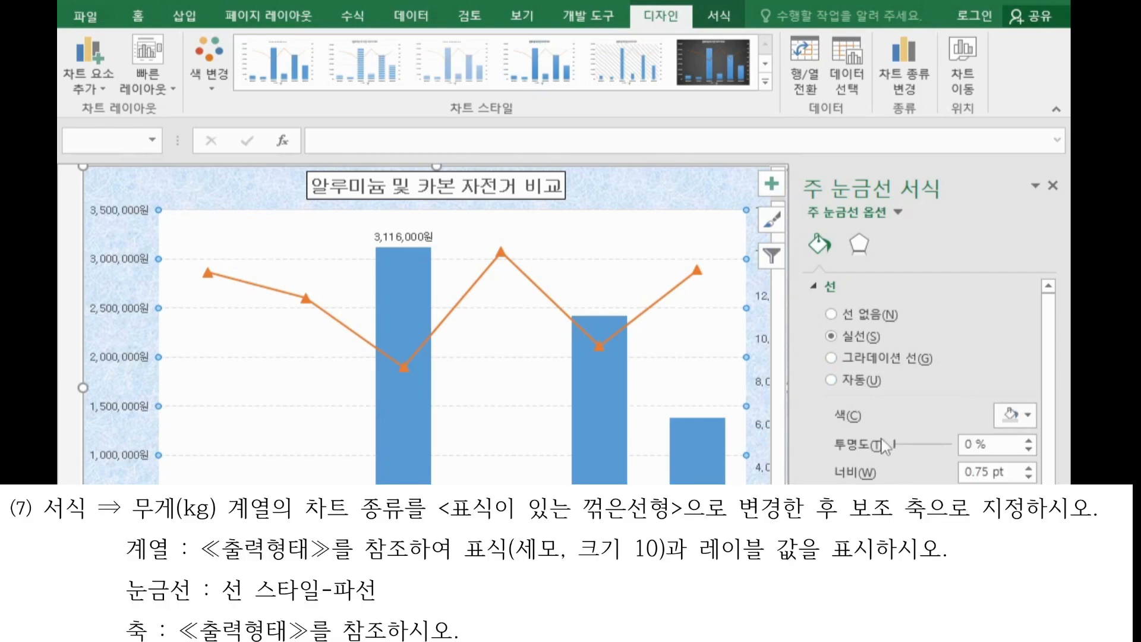
left_click(1016, 416)
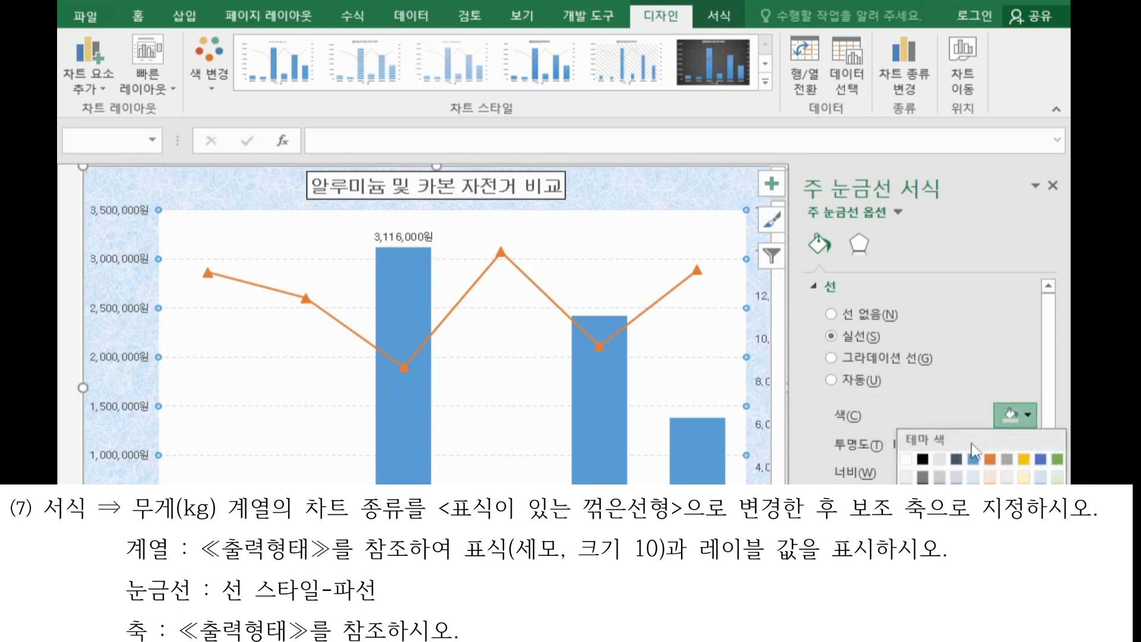
left_click(922, 460)
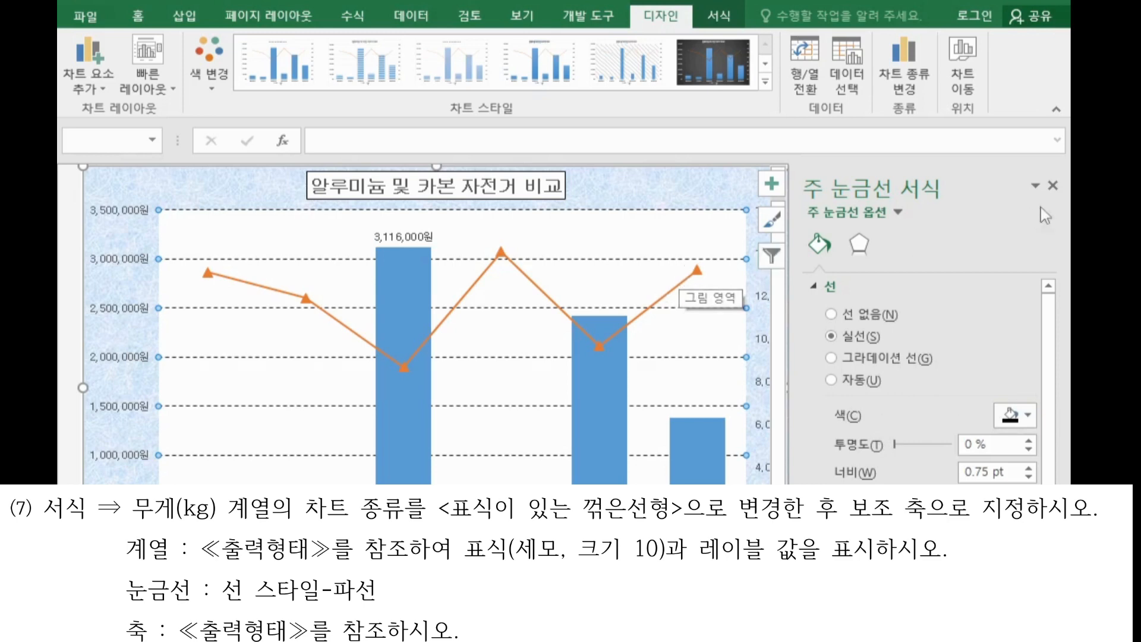
left_click(1053, 186)
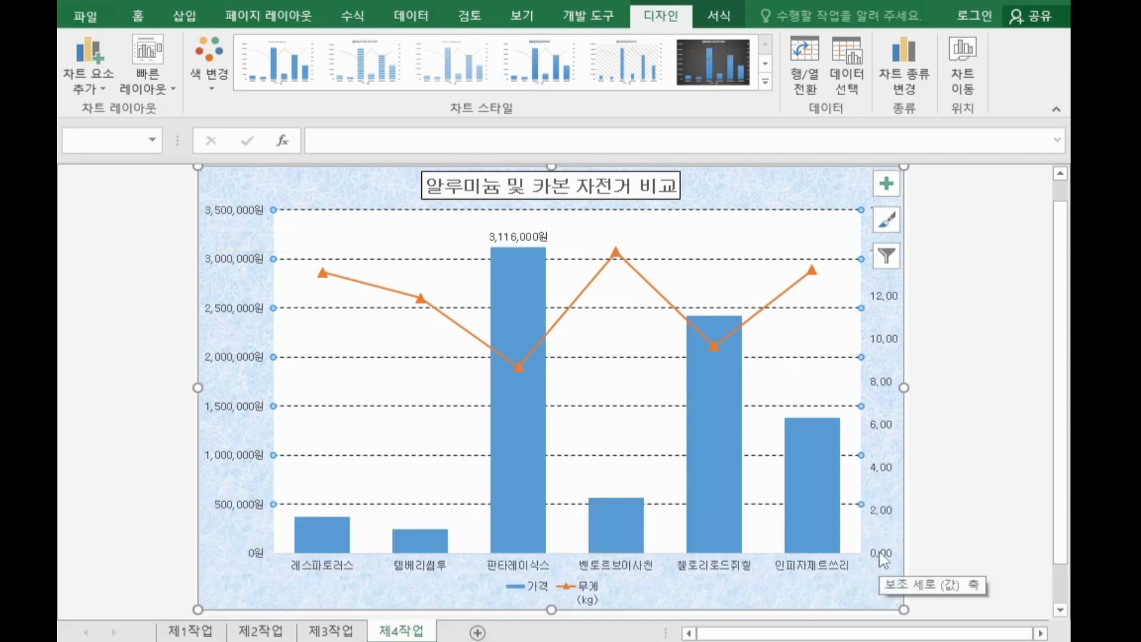
Step: Set the major unit of the secondary vertical axis to 4
double_click(883, 468)
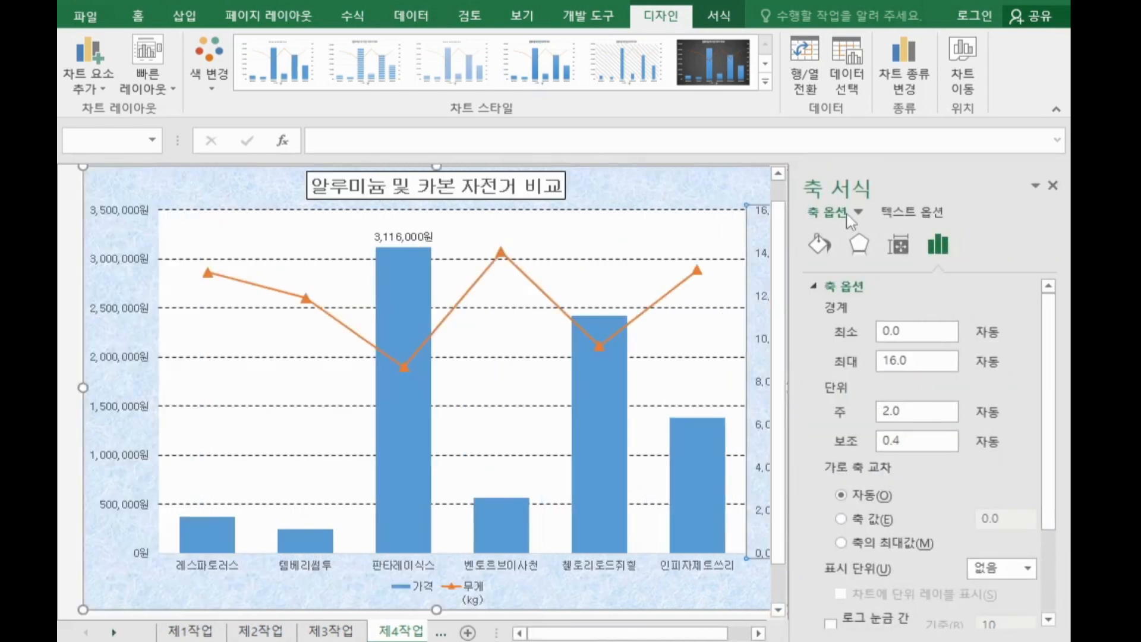
double_click(936, 412)
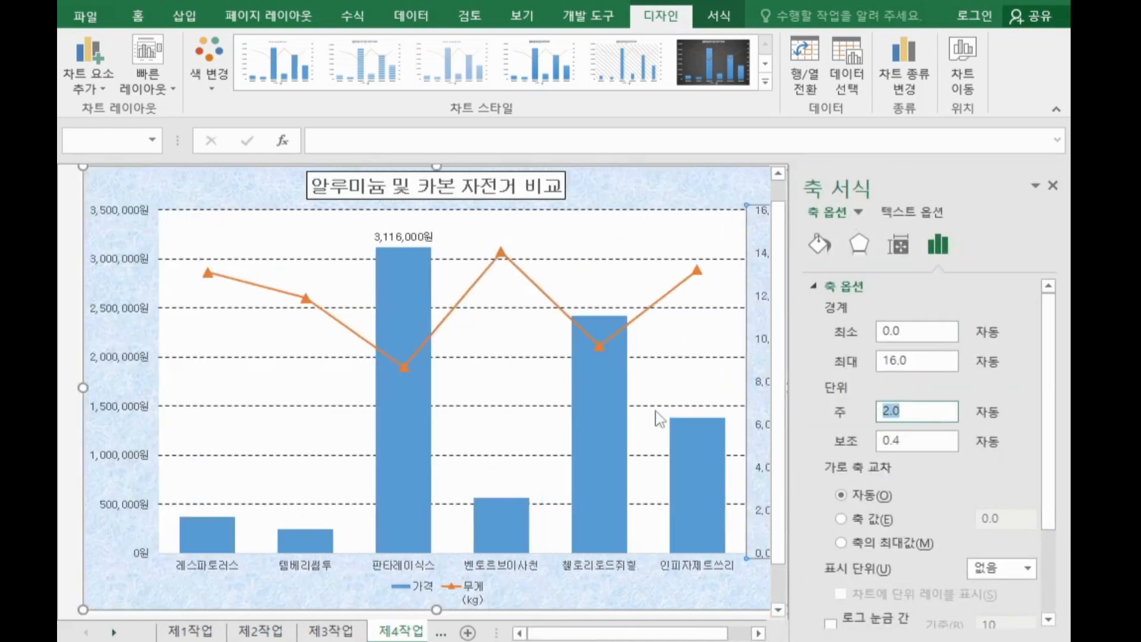
type("4")
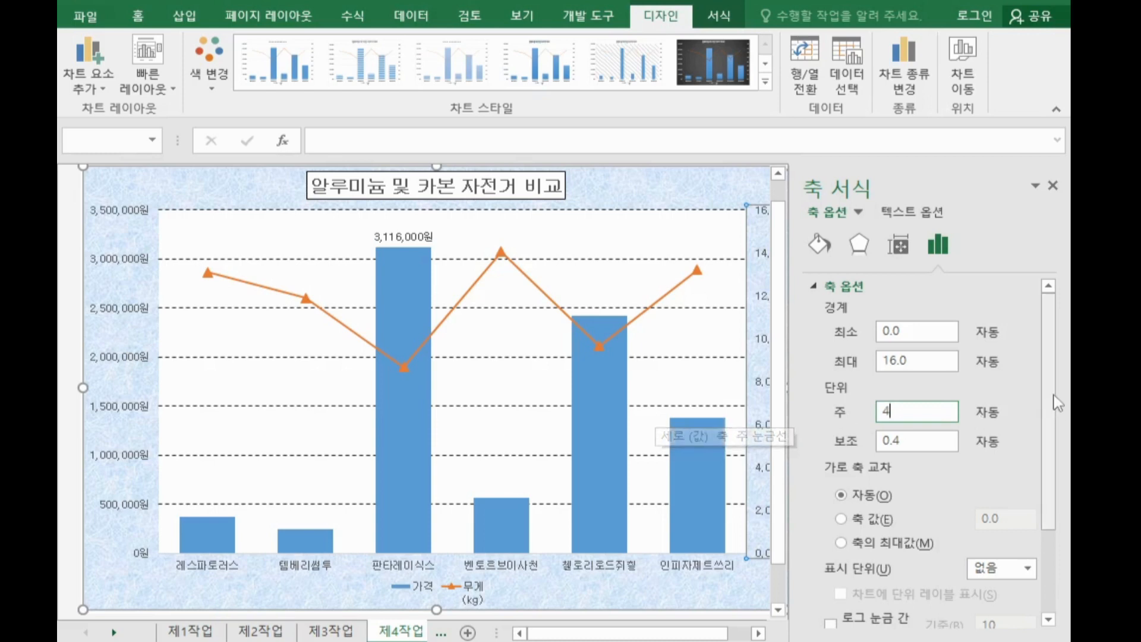
Step: Set the secondary axis number format to Accounting (회계) with no currency symbol (없음)
left_click_drag(1051, 394, 1048, 525)
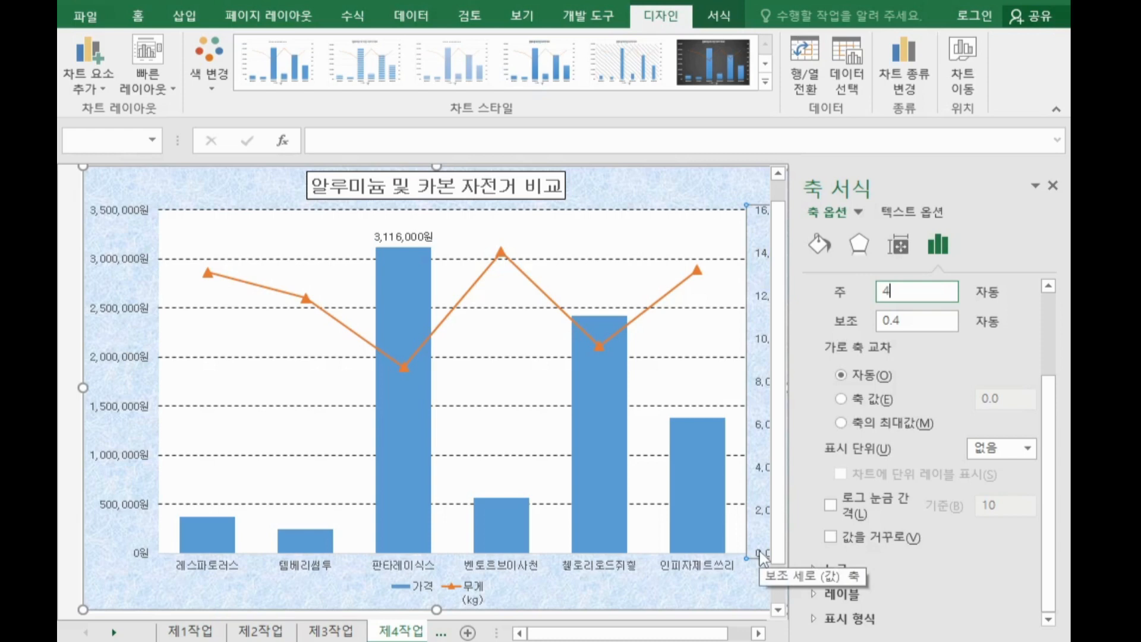
left_click(835, 620)
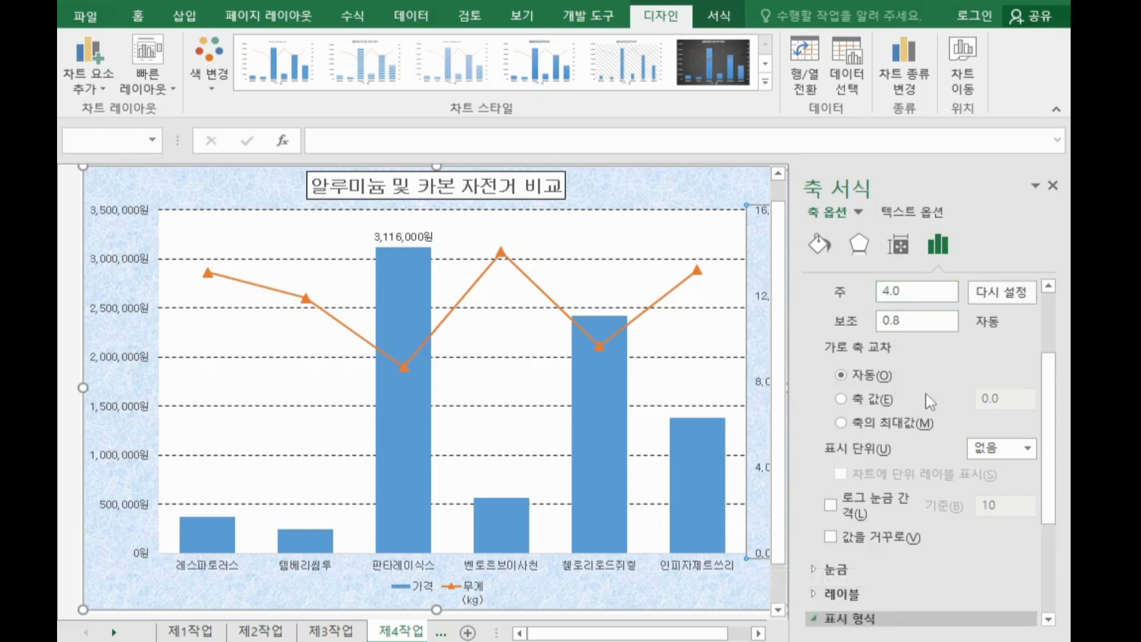
scroll(1047, 390, "down", 3)
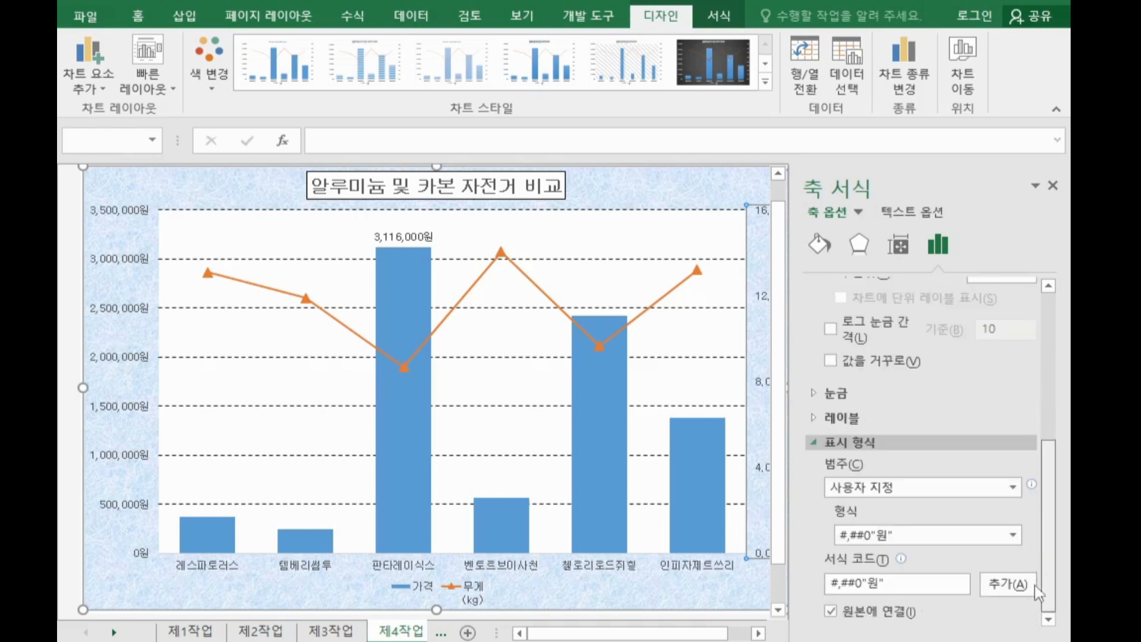
left_click(864, 492)
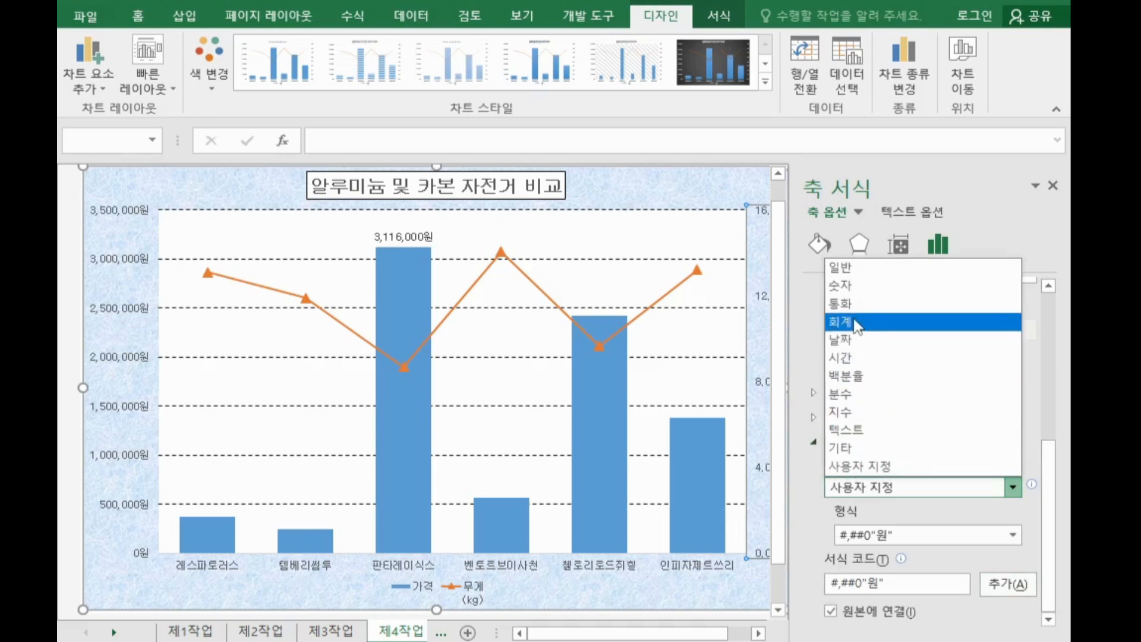
left_click(856, 326)
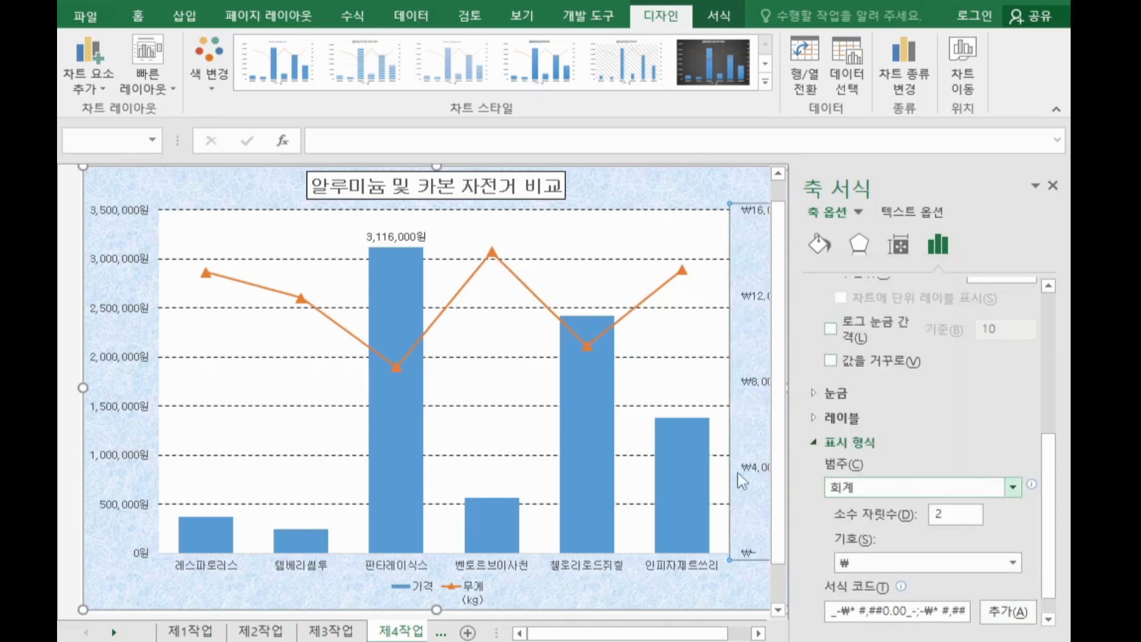
left_click(850, 568)
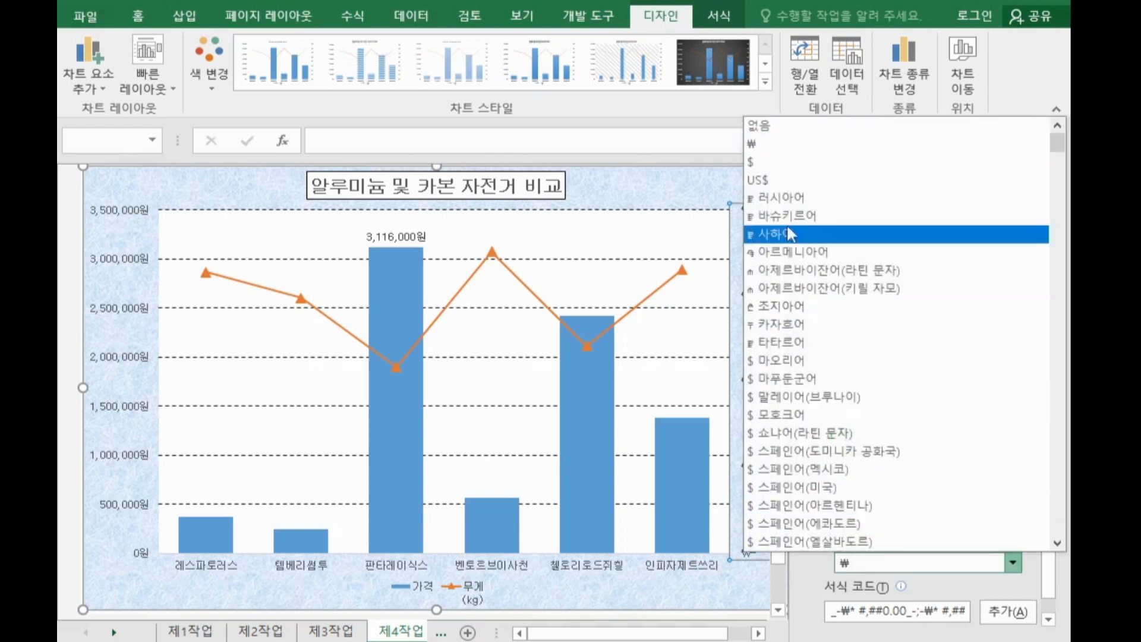
left_click(771, 131)
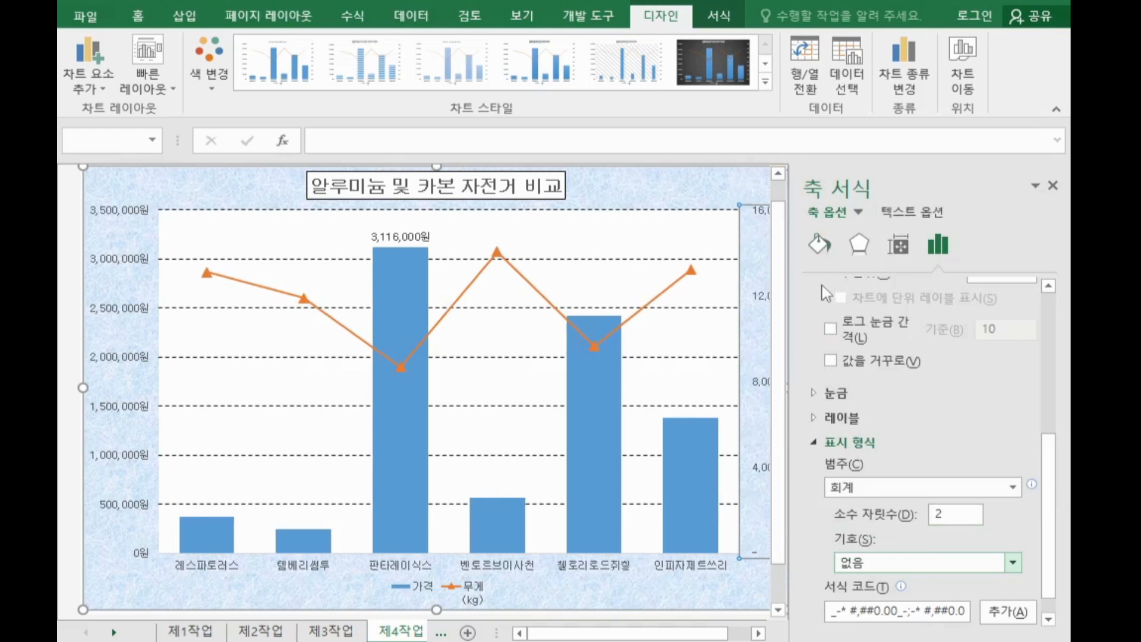
Step: Apply a solid line (실선) to the secondary vertical, primary vertical and horizontal axes, and close the axis formatting
left_click(818, 243)
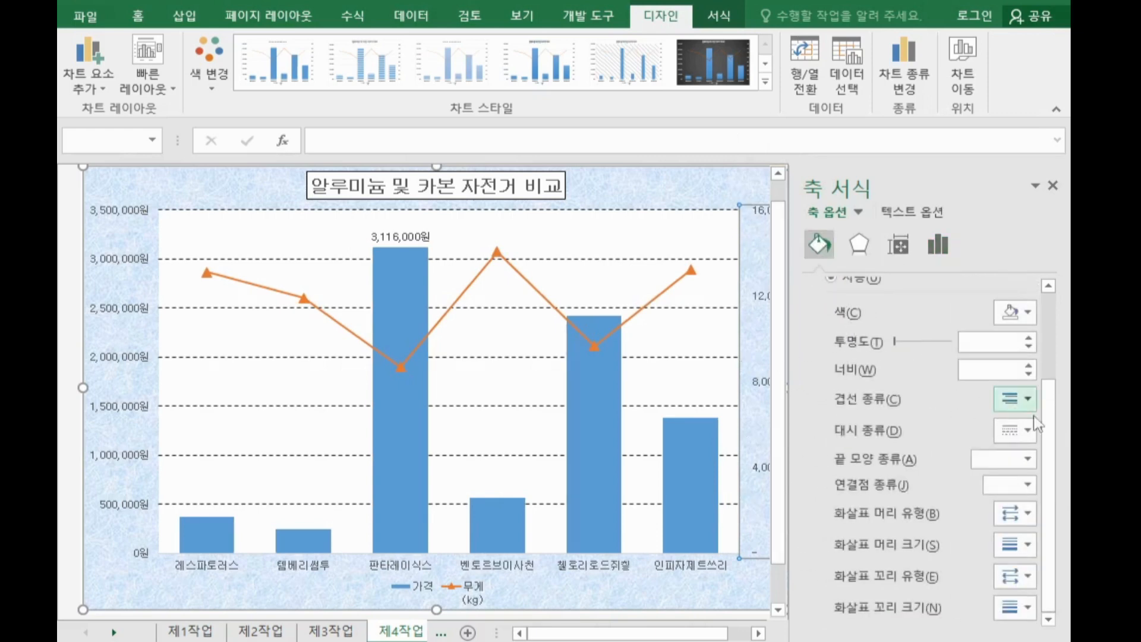
left_click_drag(1055, 420, 1054, 332)
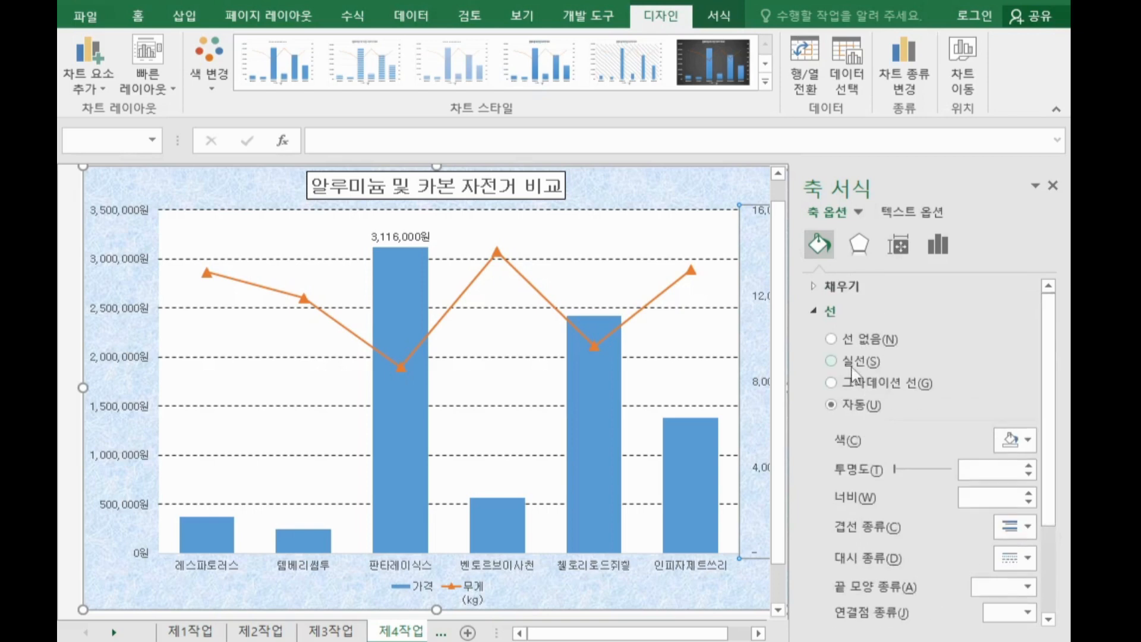
left_click(831, 361)
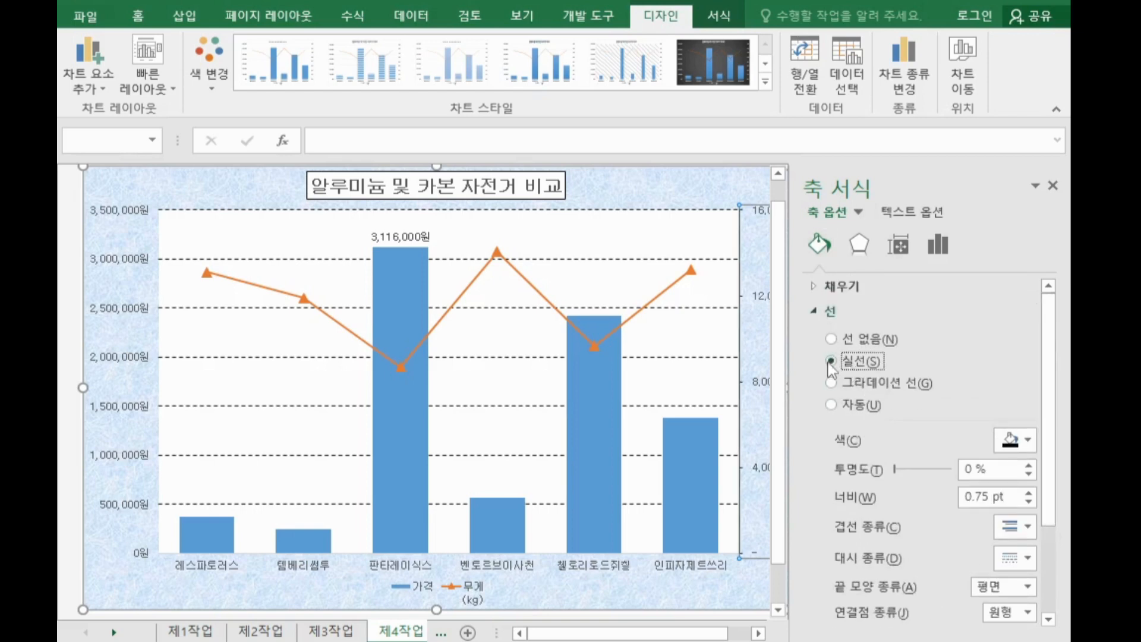
left_click(126, 371)
left_click(832, 361)
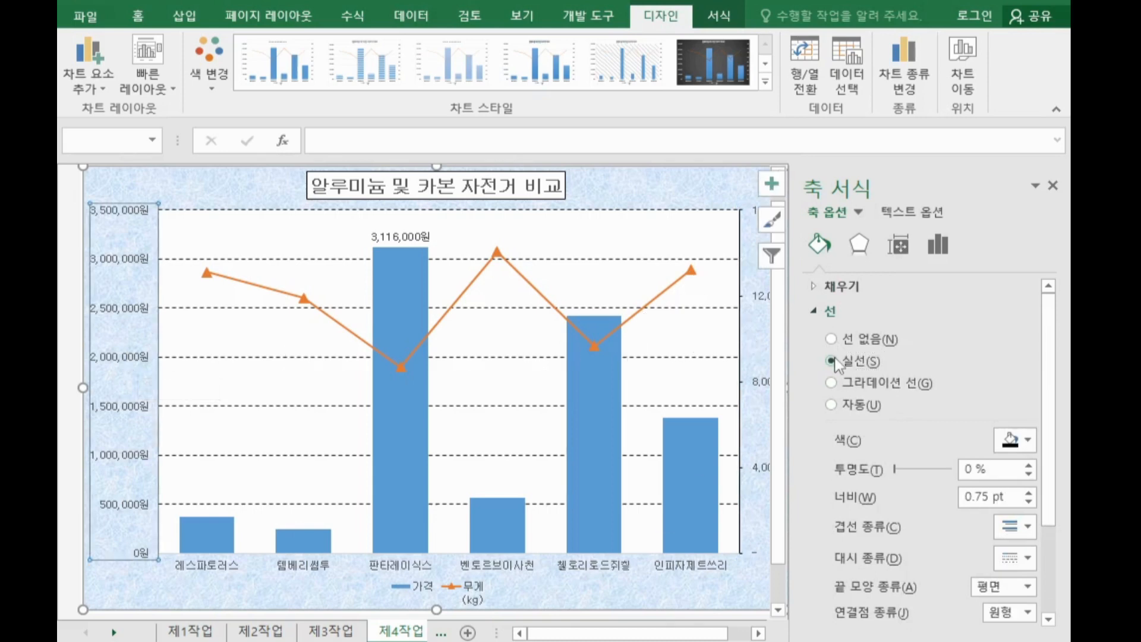
left_click(220, 572)
left_click(832, 361)
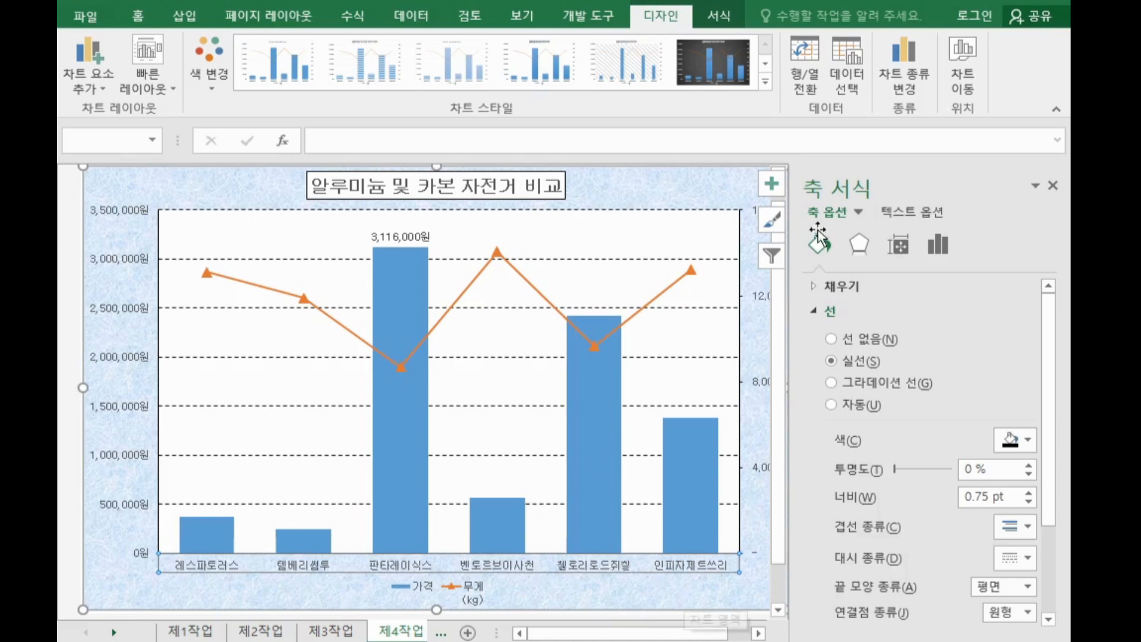
left_click(1052, 186)
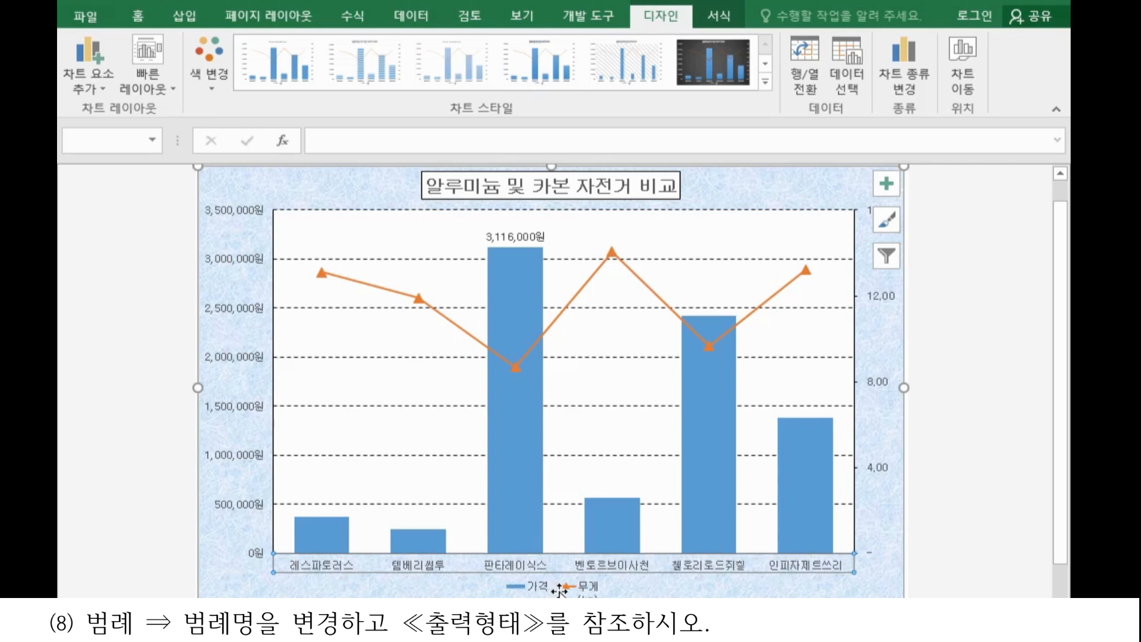
Step: Edit the weight series in the chart's source data so its legend name is the literal text "무게(kg)"
right_click(598, 330)
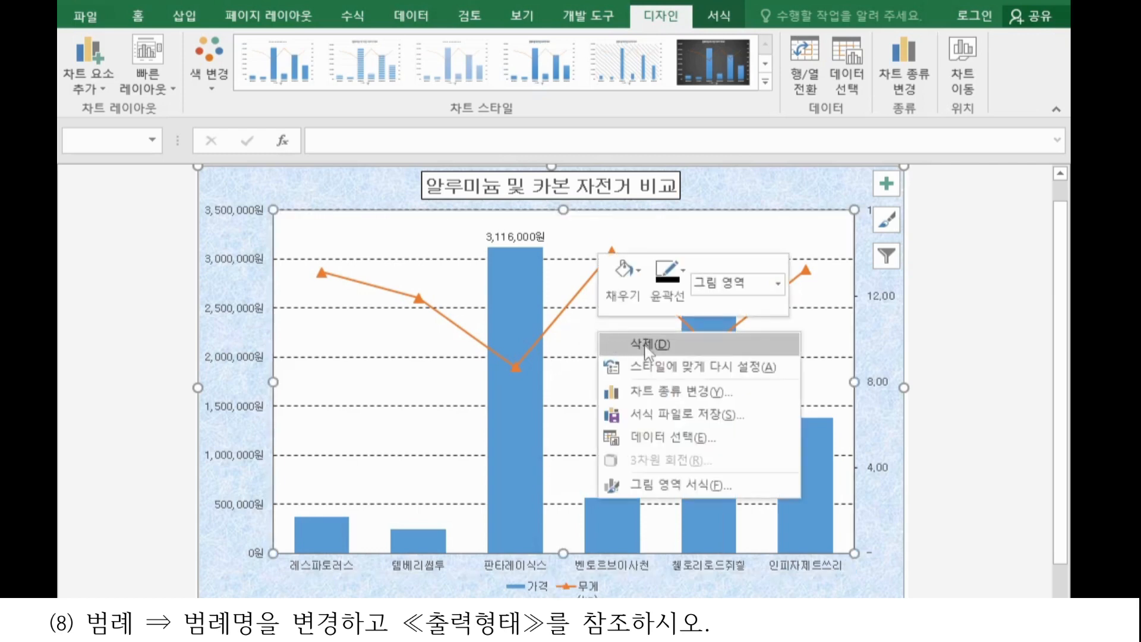
left_click(711, 439)
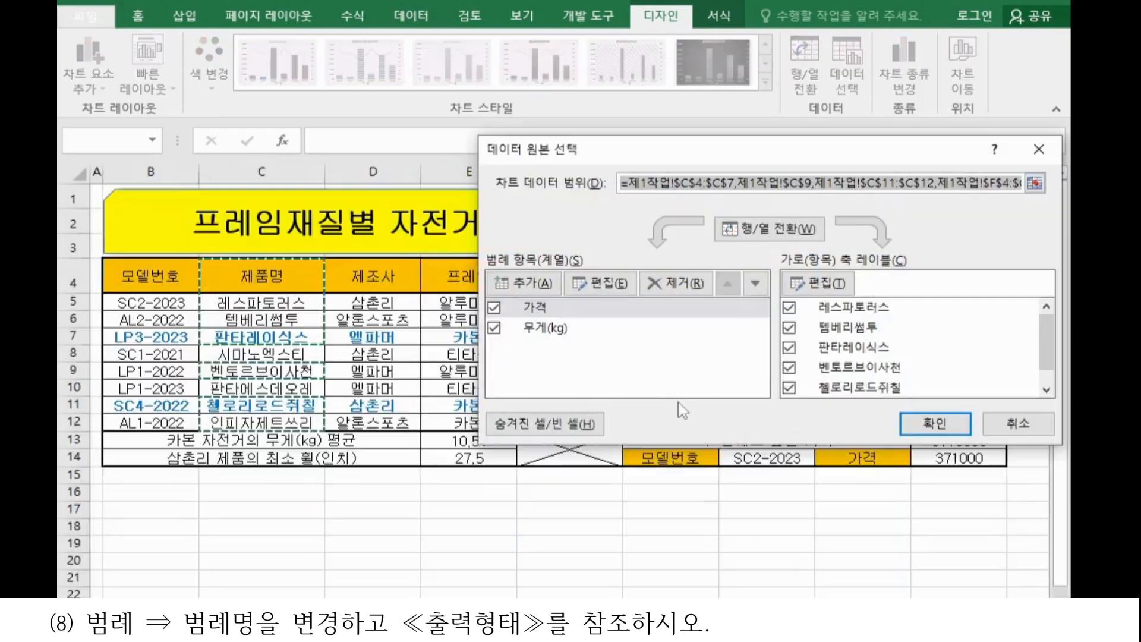
left_click(578, 330)
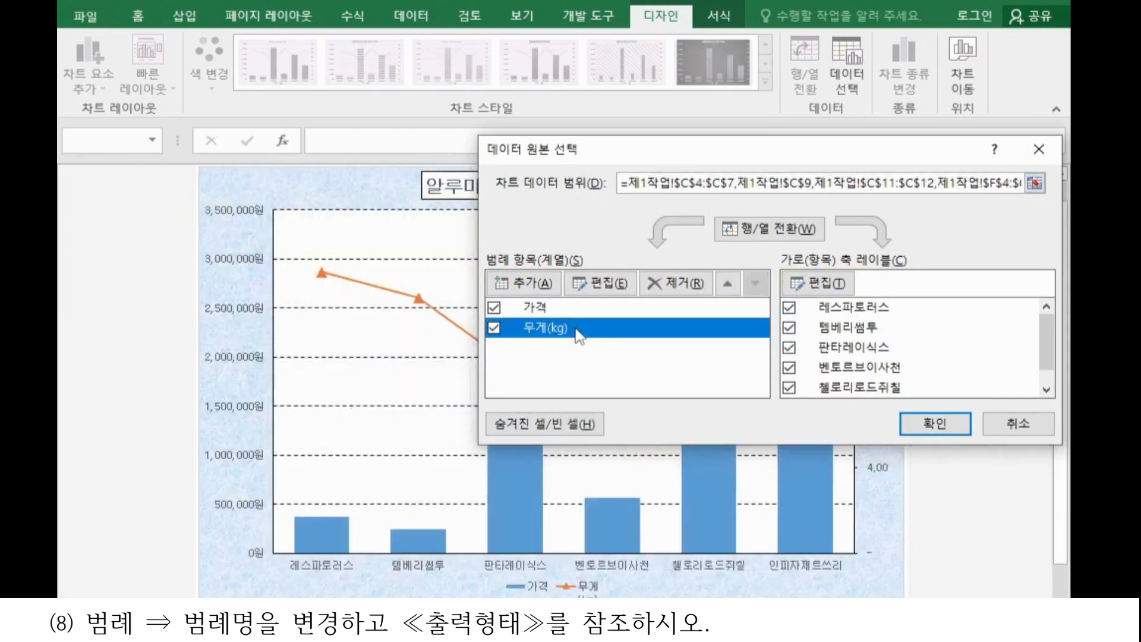
left_click(603, 284)
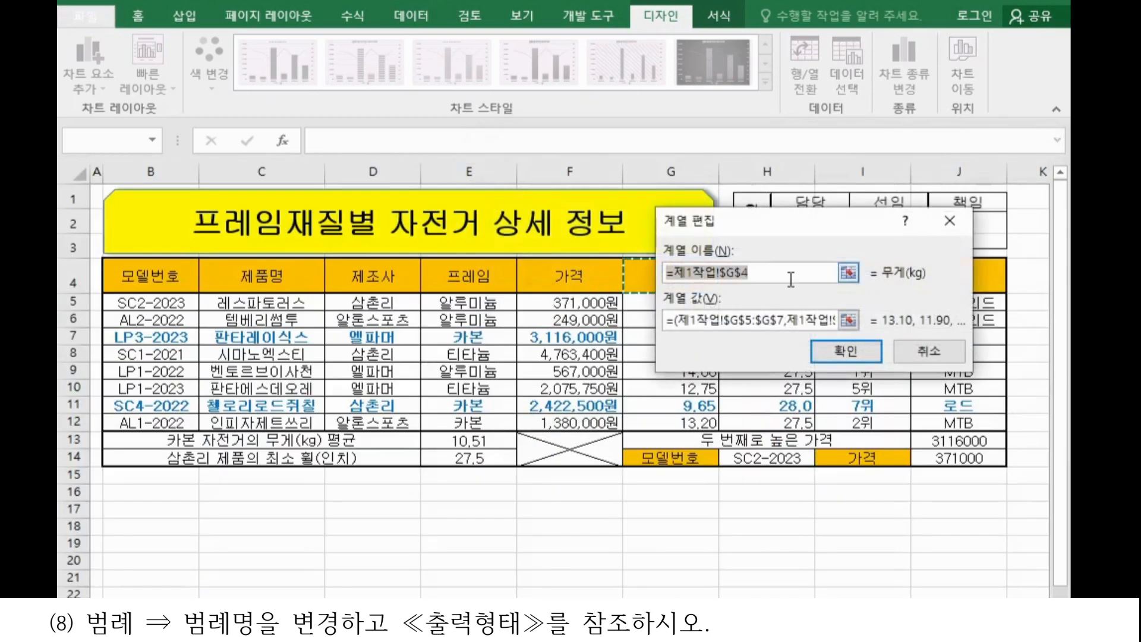
key("BackSpace")
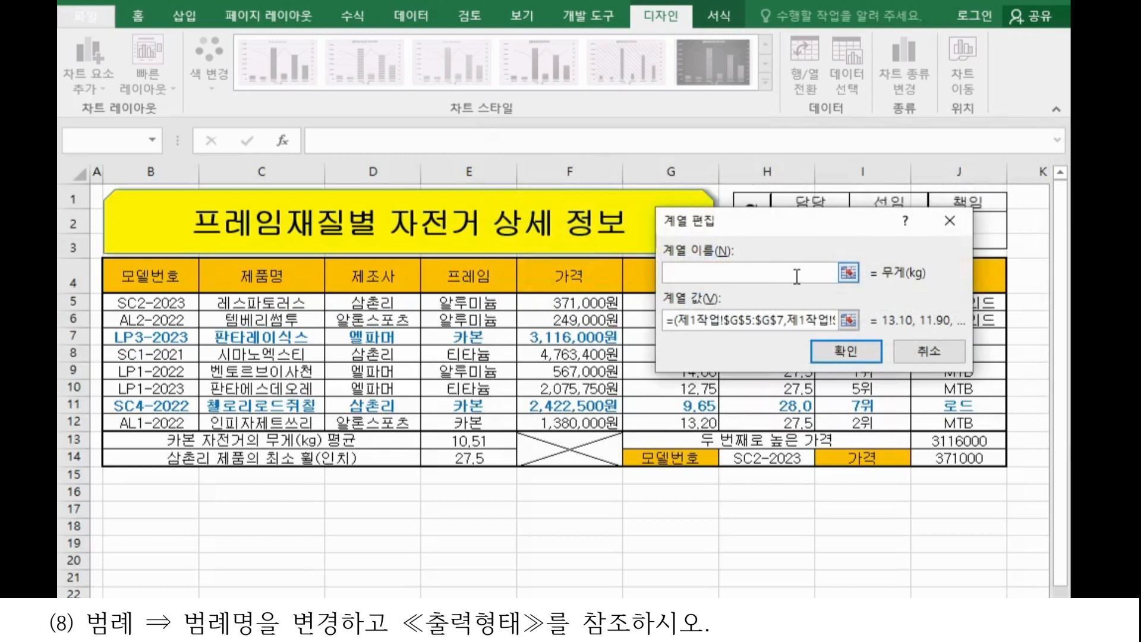
type("무게(kg)")
left_click(855, 356)
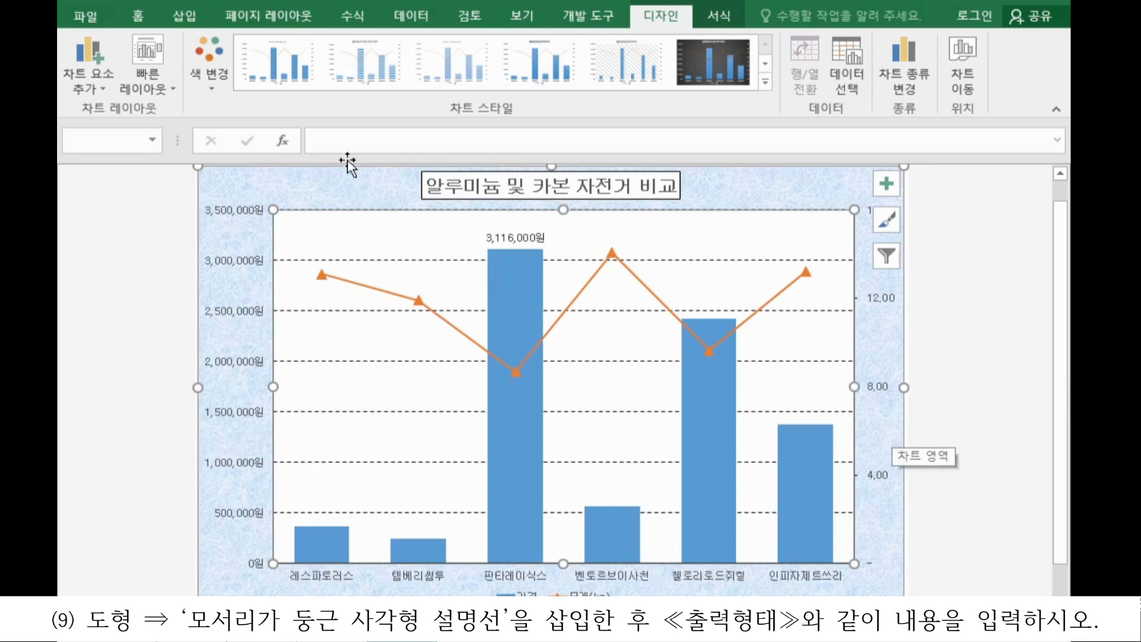
Step: Insert a rounded rectangular callout (모서리가 둥근 사각형 설명선), about 1.49 by 3.99 cm, beside the 3,116,000원 data label and point its tail at that column
left_click(185, 15)
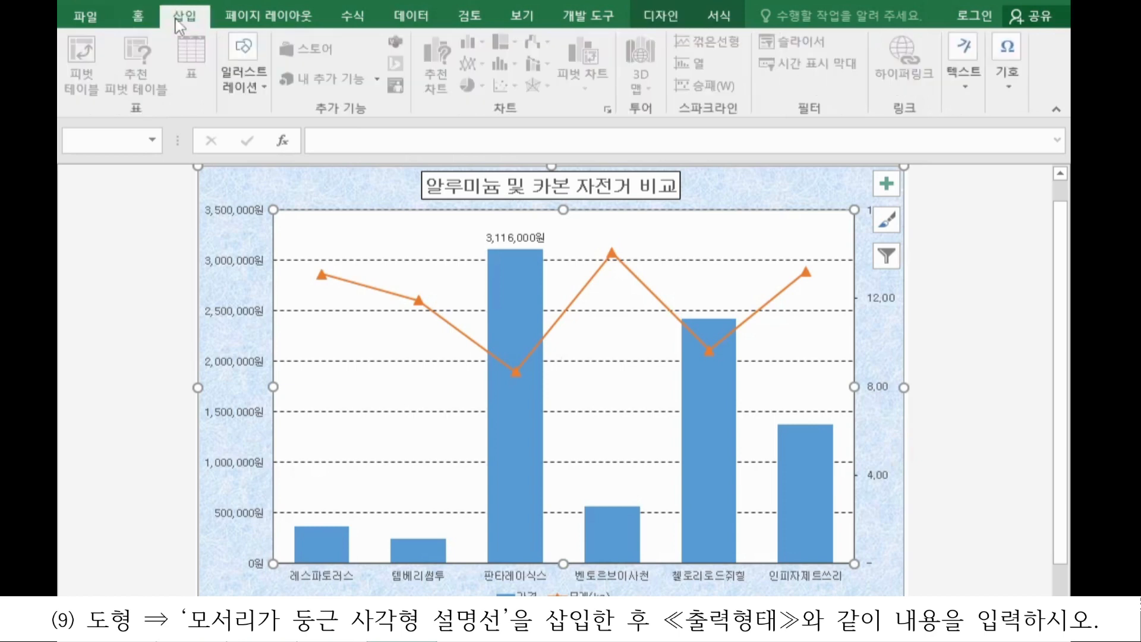
left_click(243, 77)
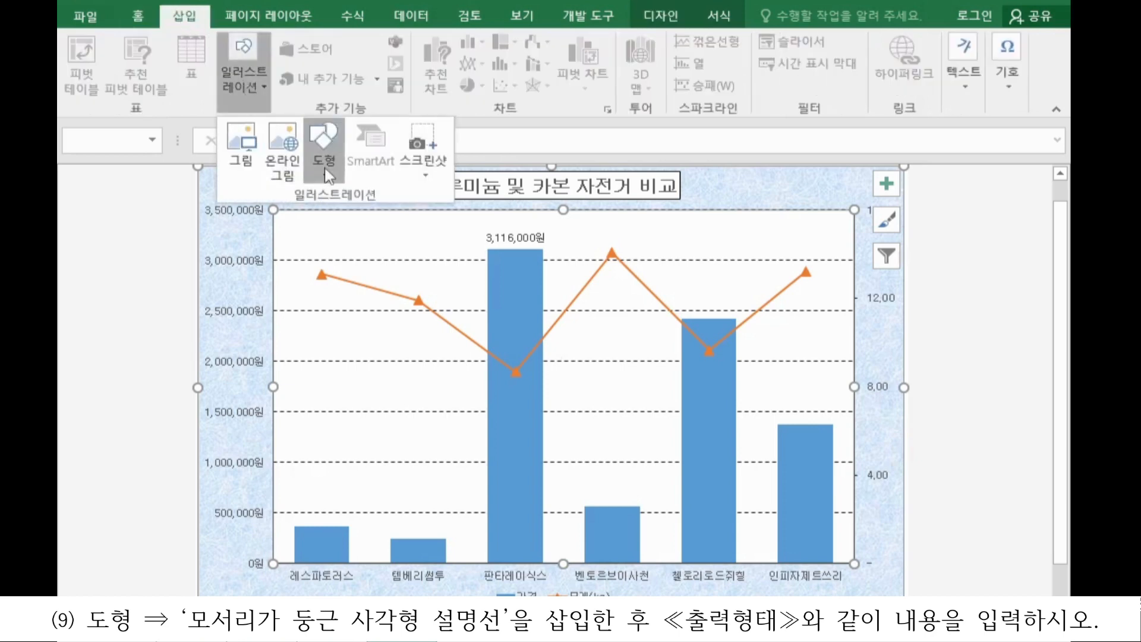
left_click(324, 151)
scroll(534, 492, "down", 1)
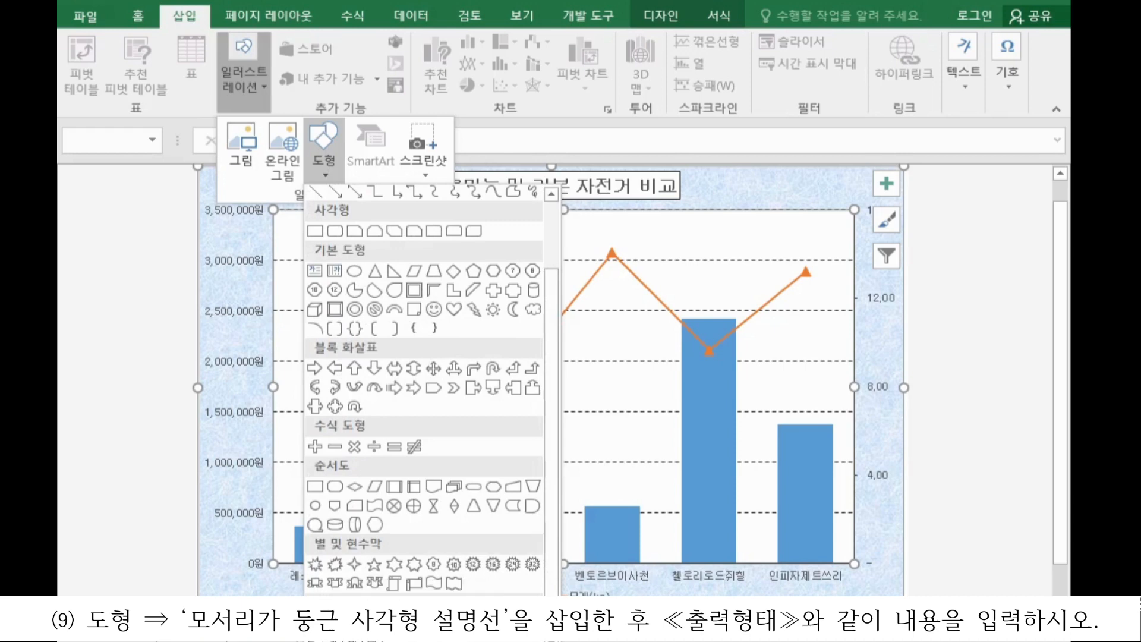
left_click(335, 623)
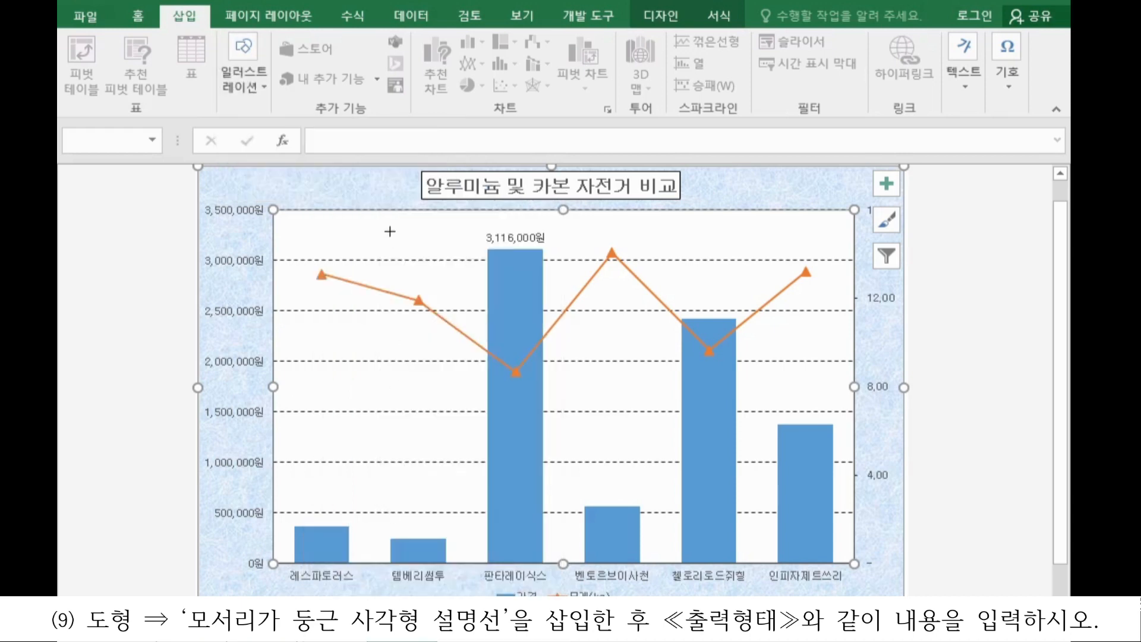
left_click_drag(343, 215, 452, 253)
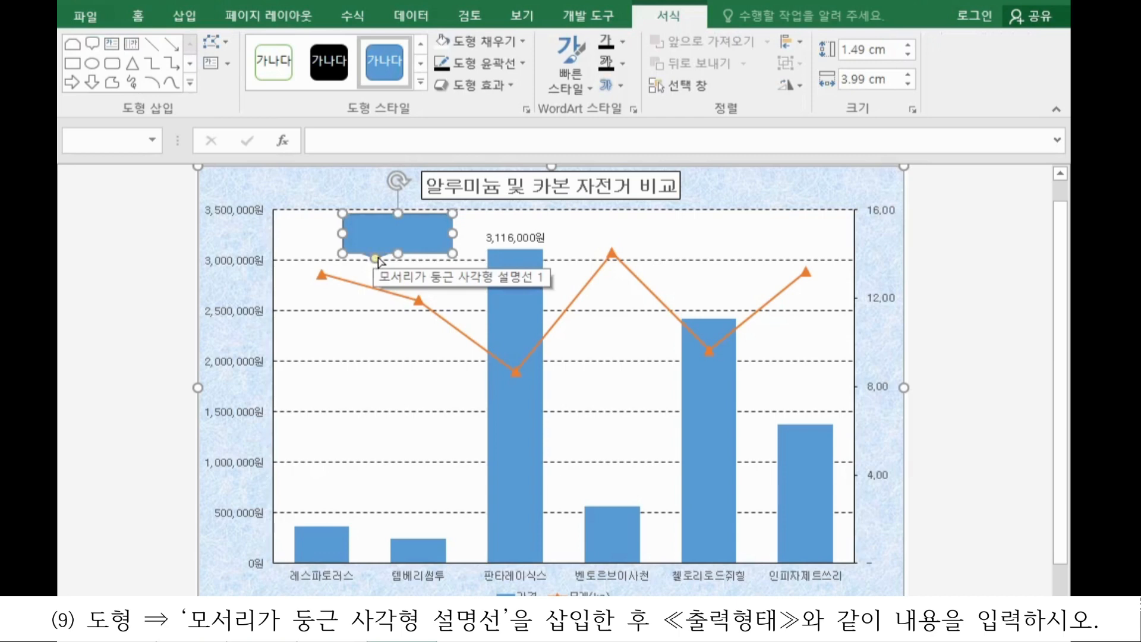
left_click_drag(378, 260, 477, 249)
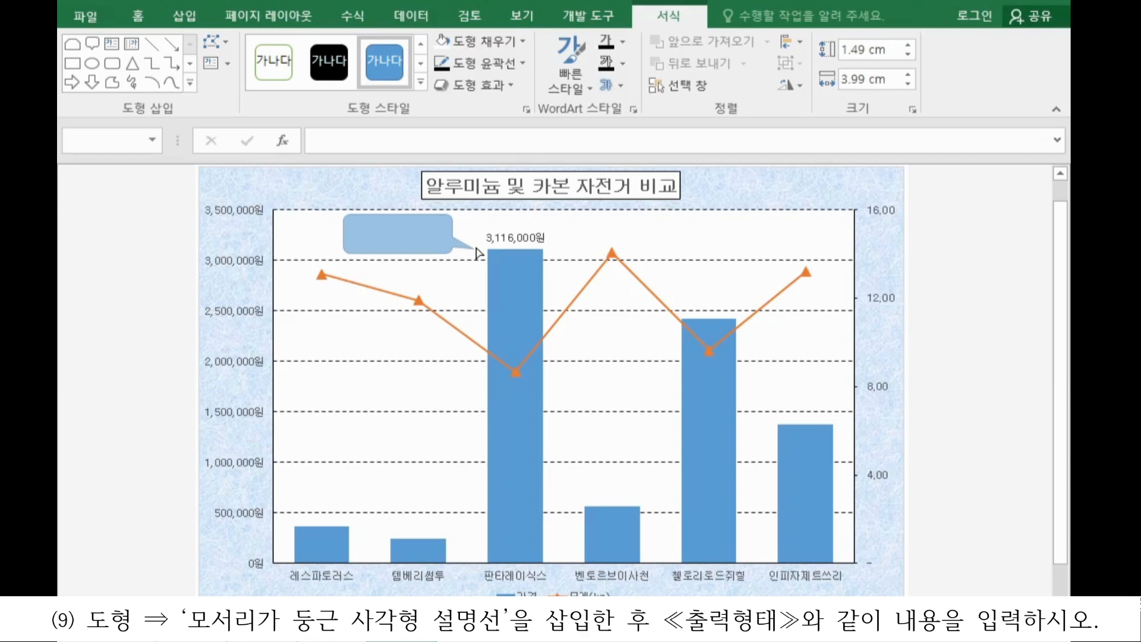
left_click_drag(477, 252, 474, 252)
Step: Set the callout's font to 굴림
left_click(154, 24)
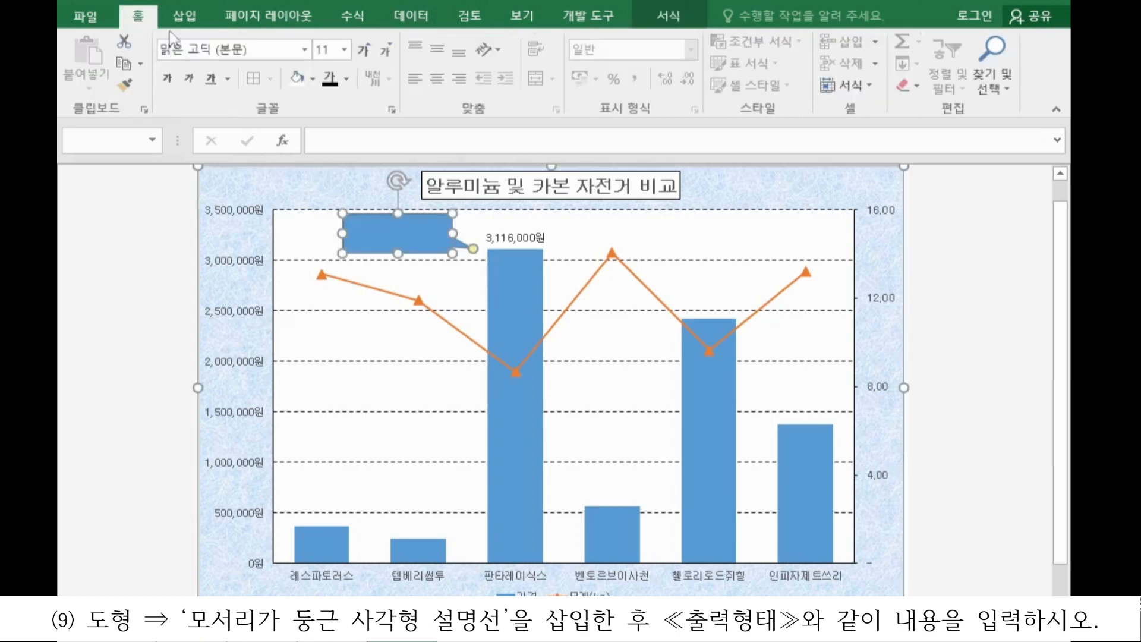
left_click(225, 54)
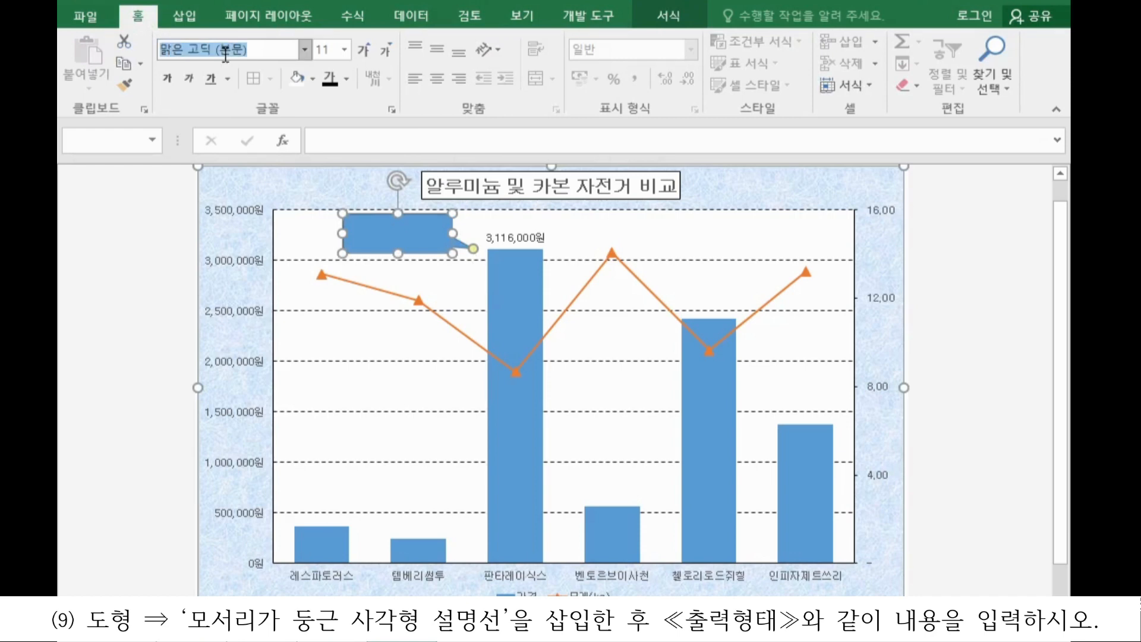
type("rnffl")
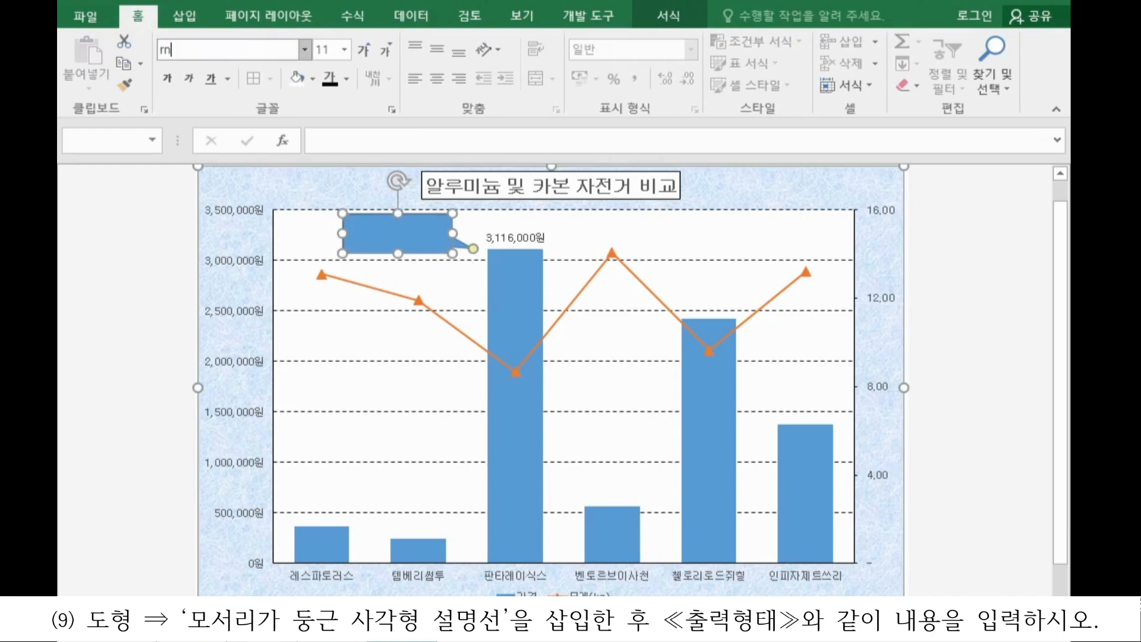
key("BackSpace")
key("BackSpace")
key("BackSpace")
key("BackSpace")
key("BackSpace")
type("굴림")
key("Return")
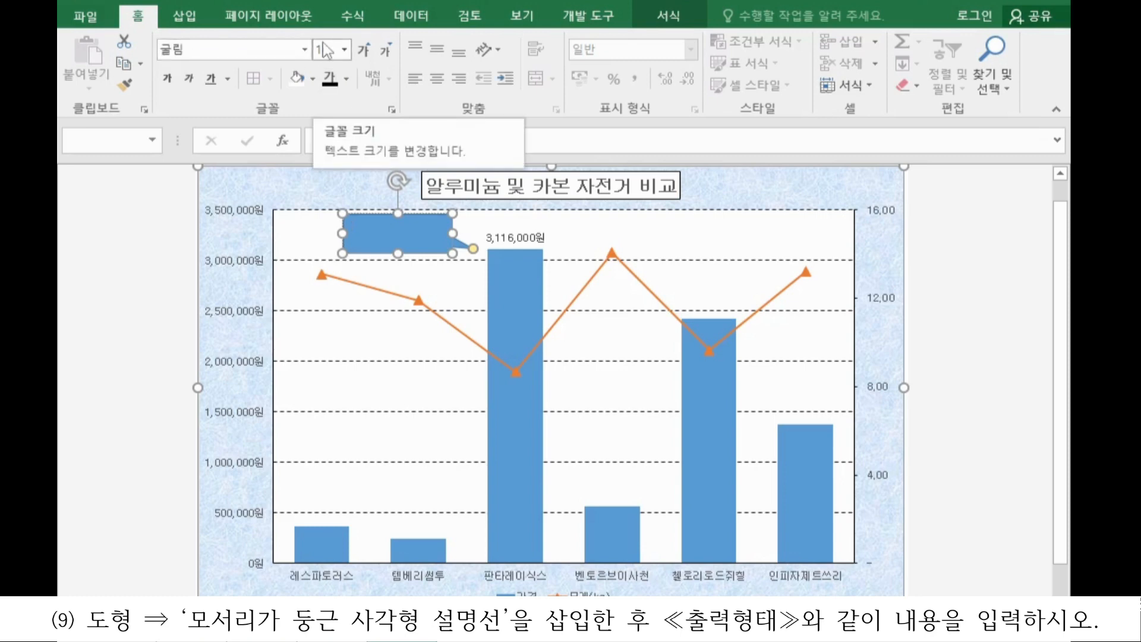
Step: Fill the callout with white and set its font colour to black
left_click(296, 79)
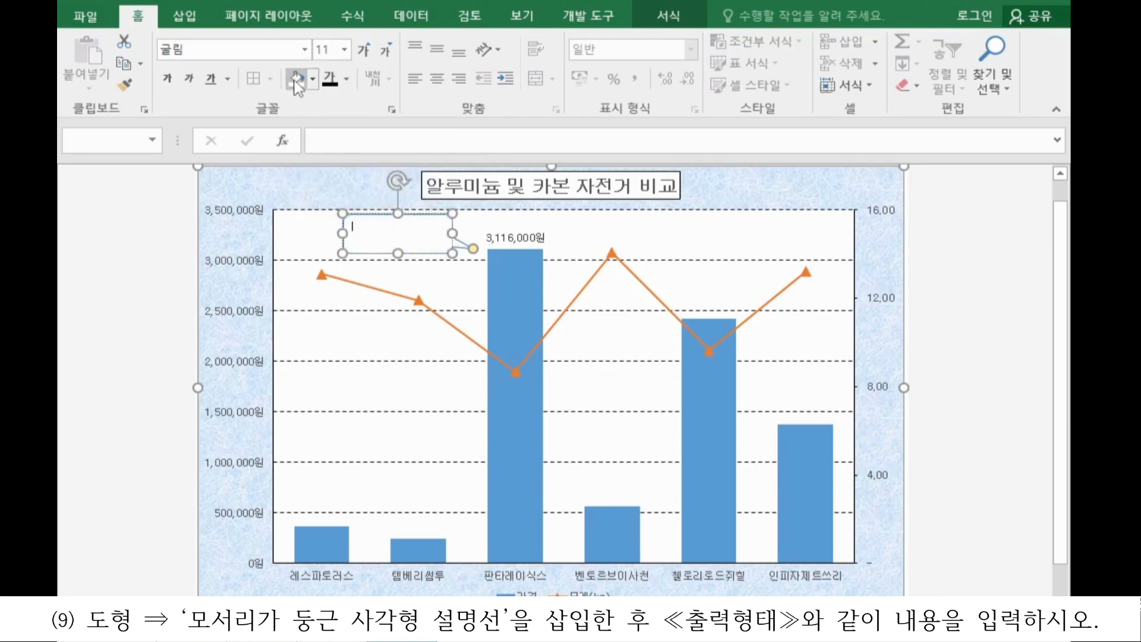
left_click(348, 80)
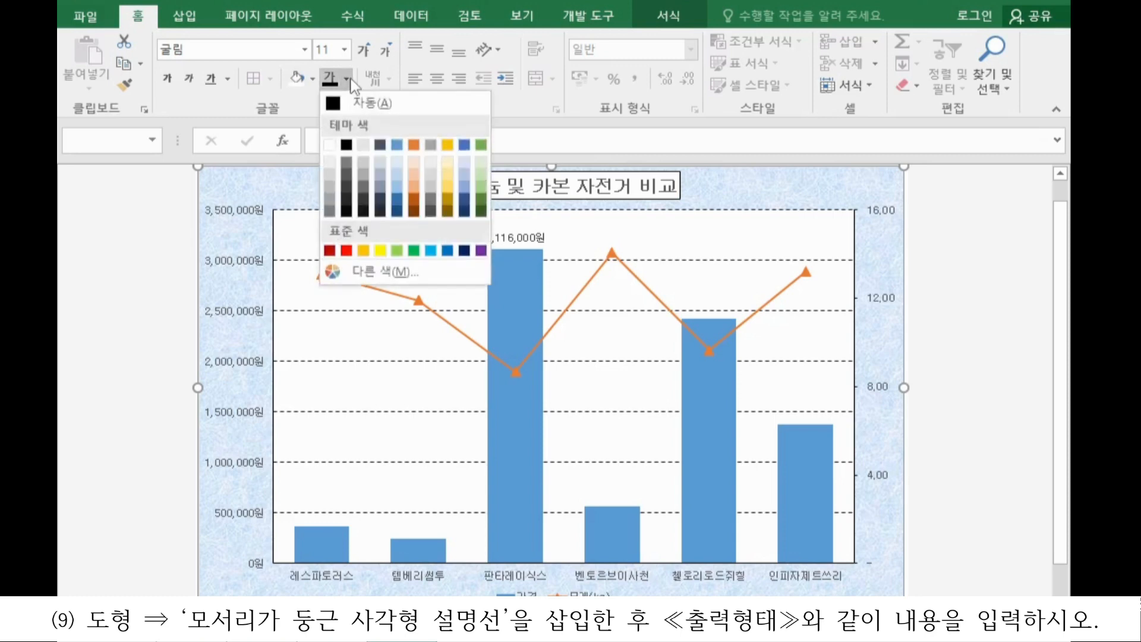
left_click(346, 145)
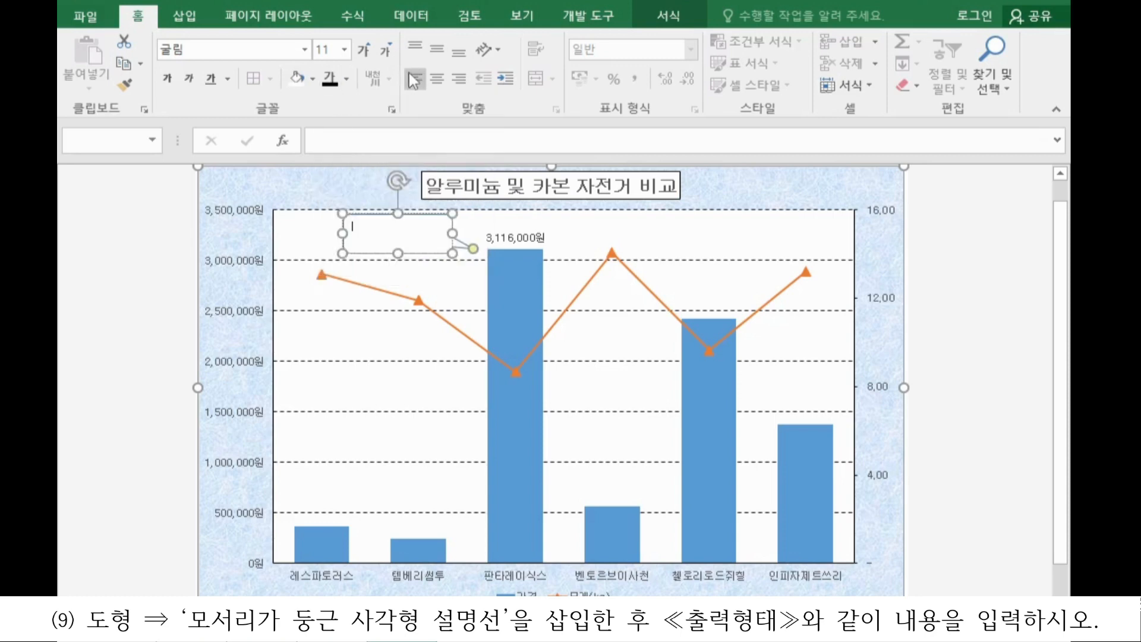
Step: Centre the callout's text vertically and horizontally and enter "카본 2023년" in it
left_click(437, 50)
left_click(437, 78)
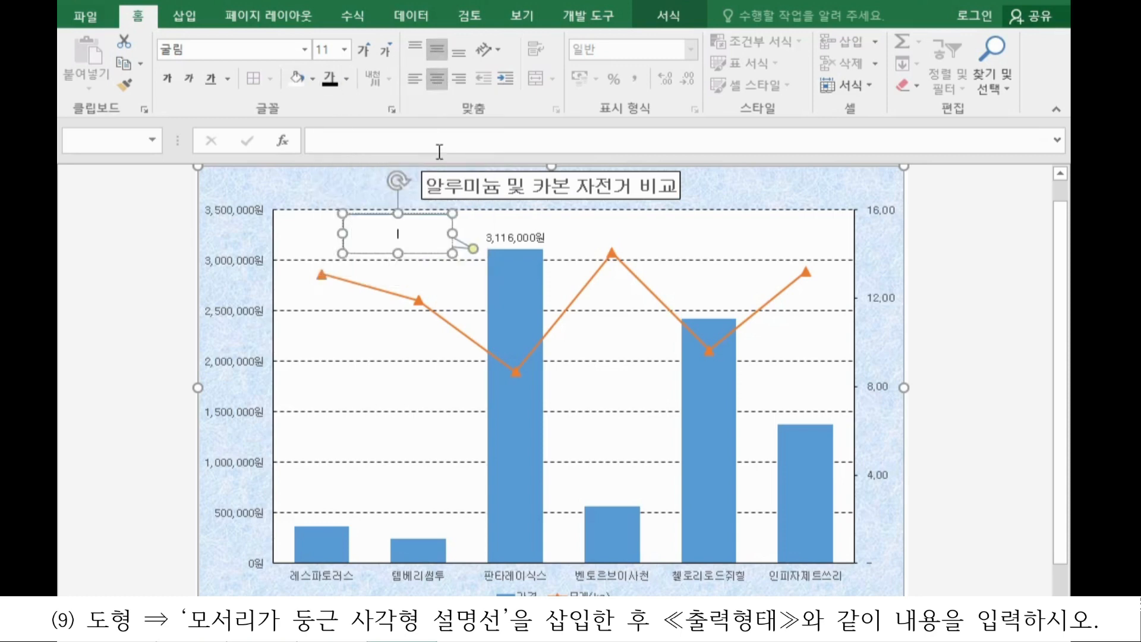
type("카본 2023년")
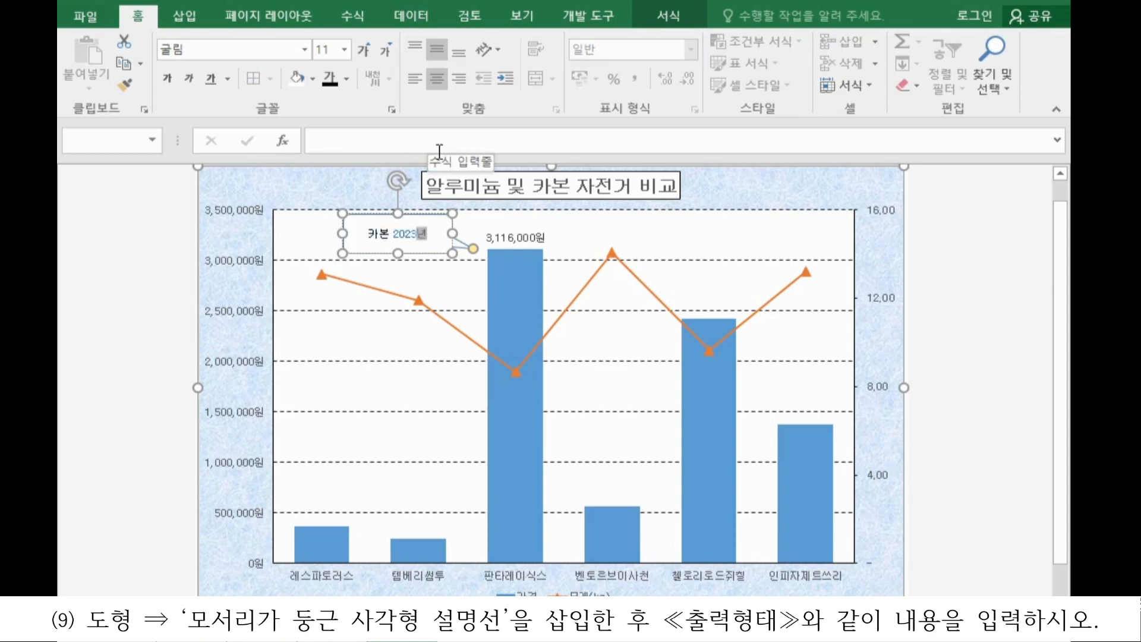